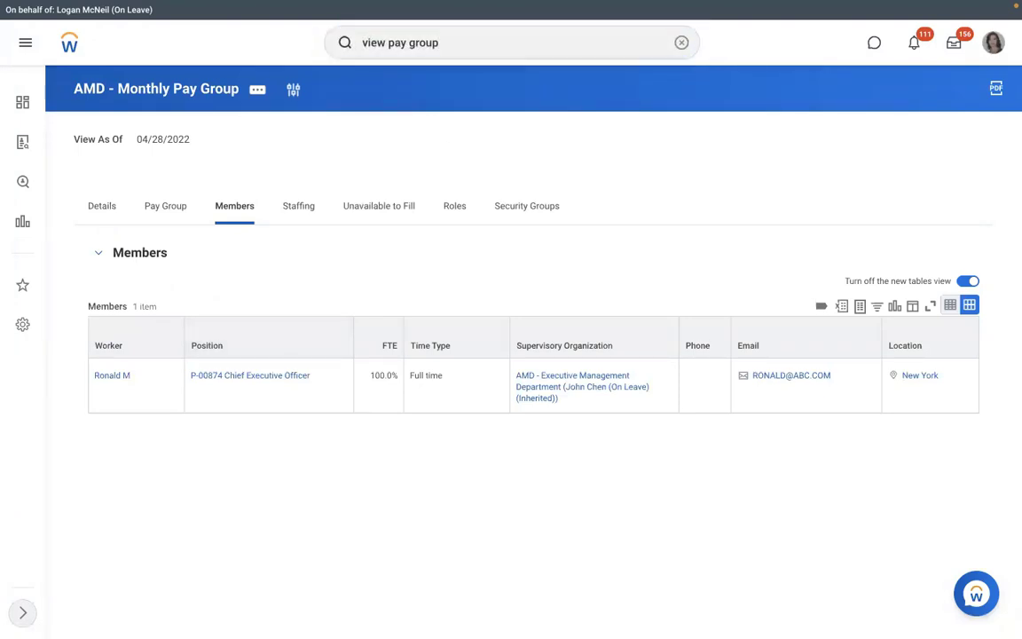
Run the View Pay Group report for RBS - Monthly PYG and list its two member workers
{"action": "key", "text": "Return"}
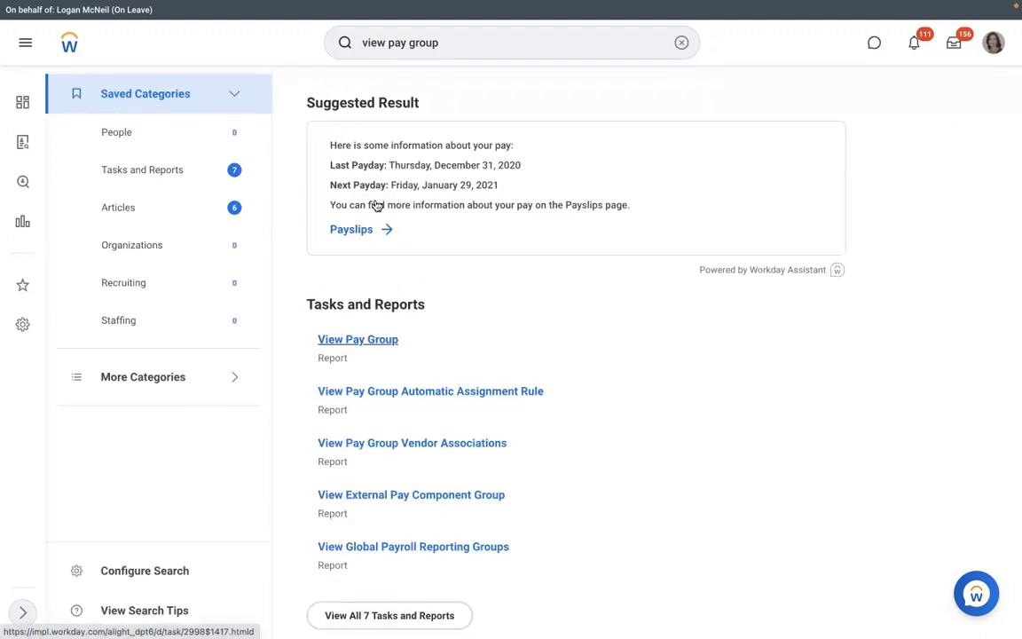
{"action": "left_click", "coordinate": [377, 205]}
{"action": "type", "text": "dmd"}
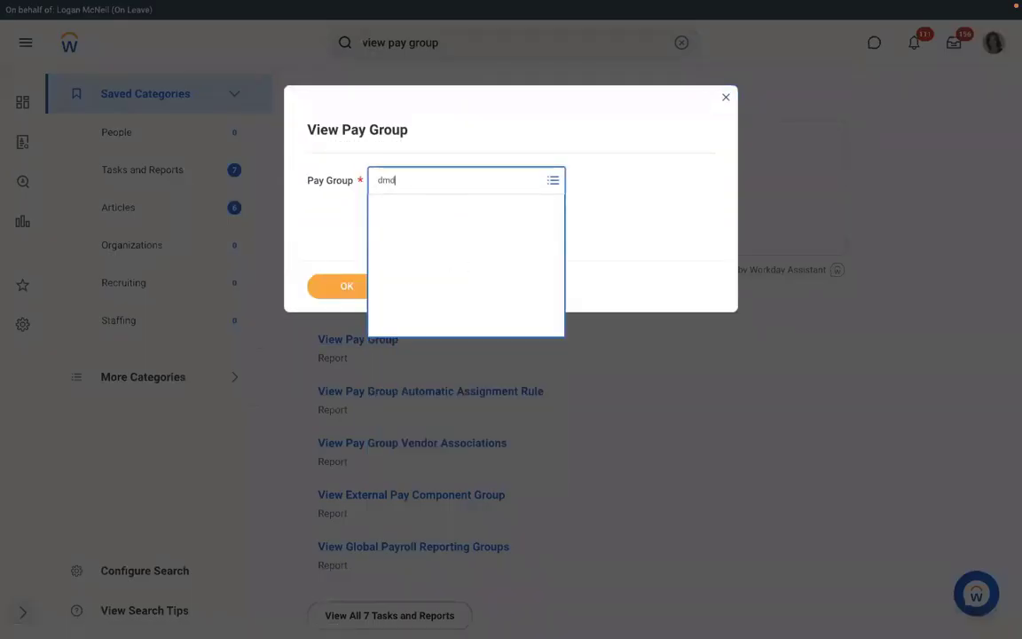
{"action": "key", "text": "Return"}
{"action": "left_click", "coordinate": [350, 286]}
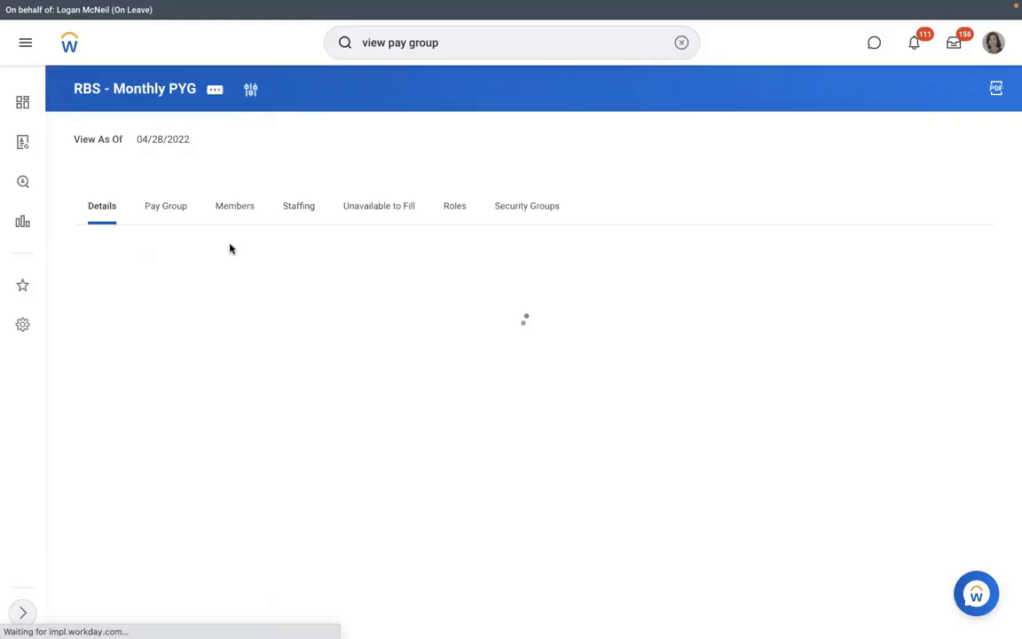
{"action": "left_click", "coordinate": [227, 210]}
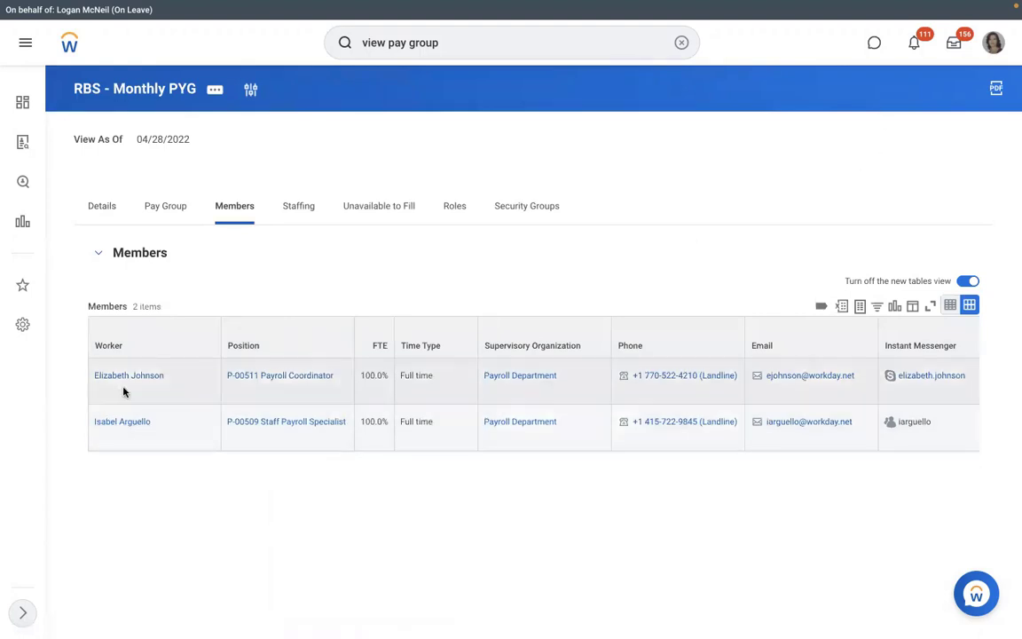
Open the staff payroll specialist's worker profile and look through its actions menu
{"action": "triple_click", "coordinate": [125, 425]}
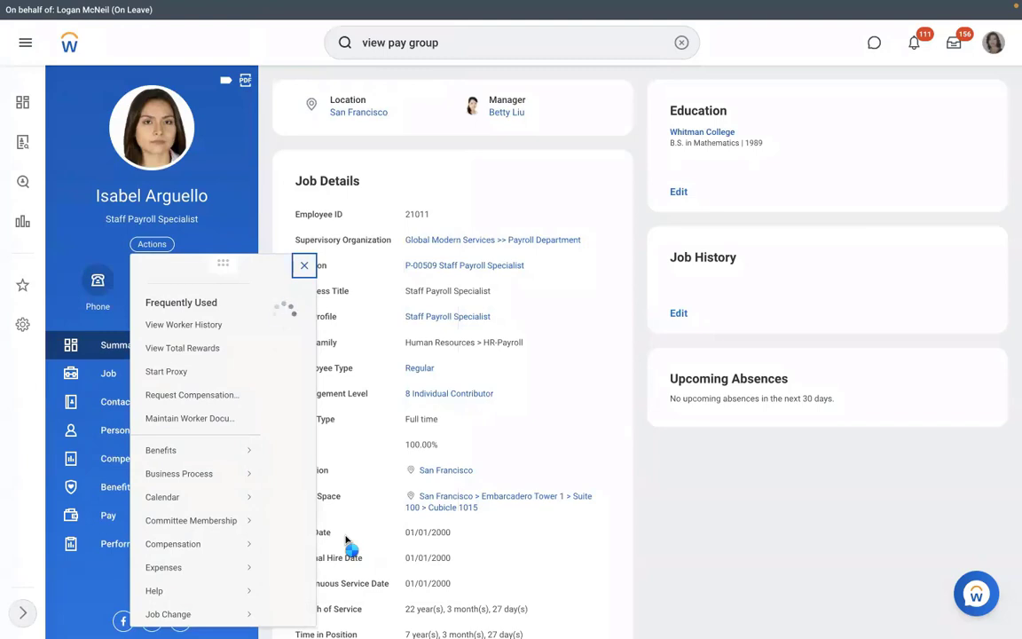
{"action": "scroll", "coordinate": [347, 540], "scroll_direction": "down", "scroll_amount": 3}
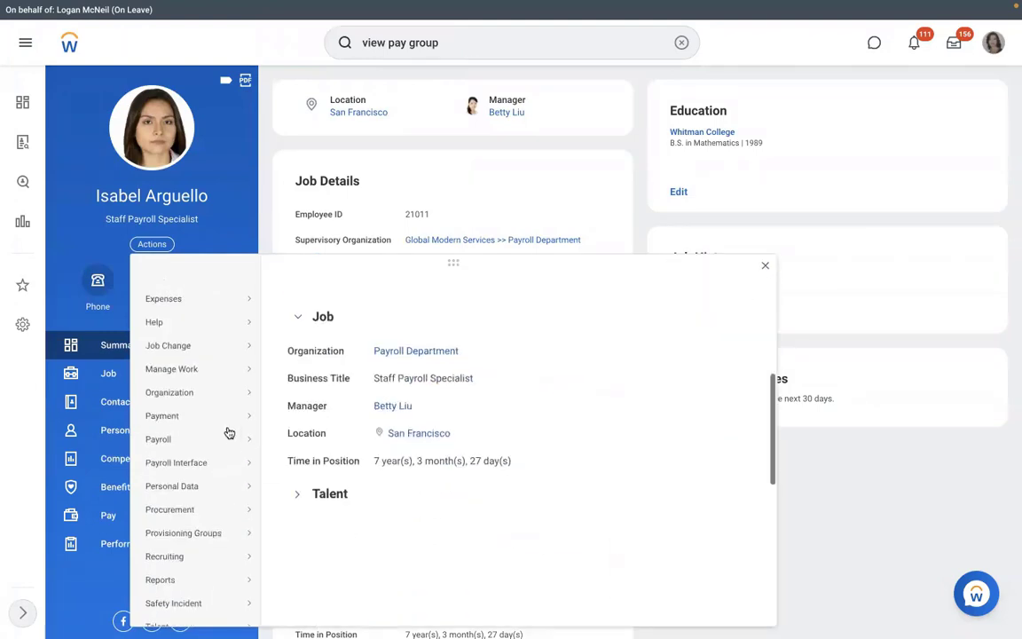
{"action": "mouse_move", "coordinate": [238, 435]}
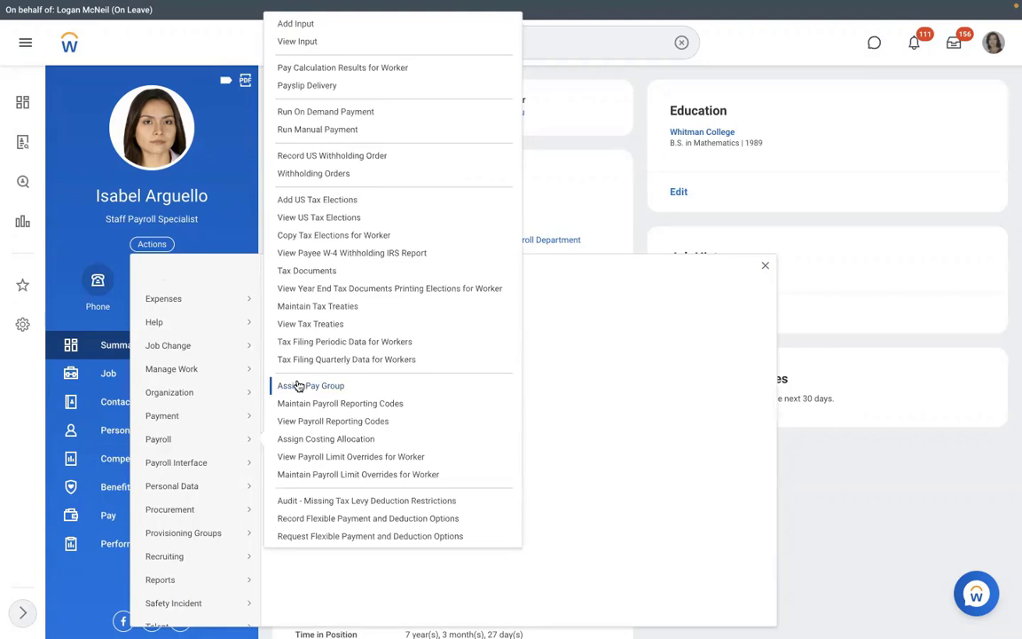
{"action": "left_click", "coordinate": [576, 203]}
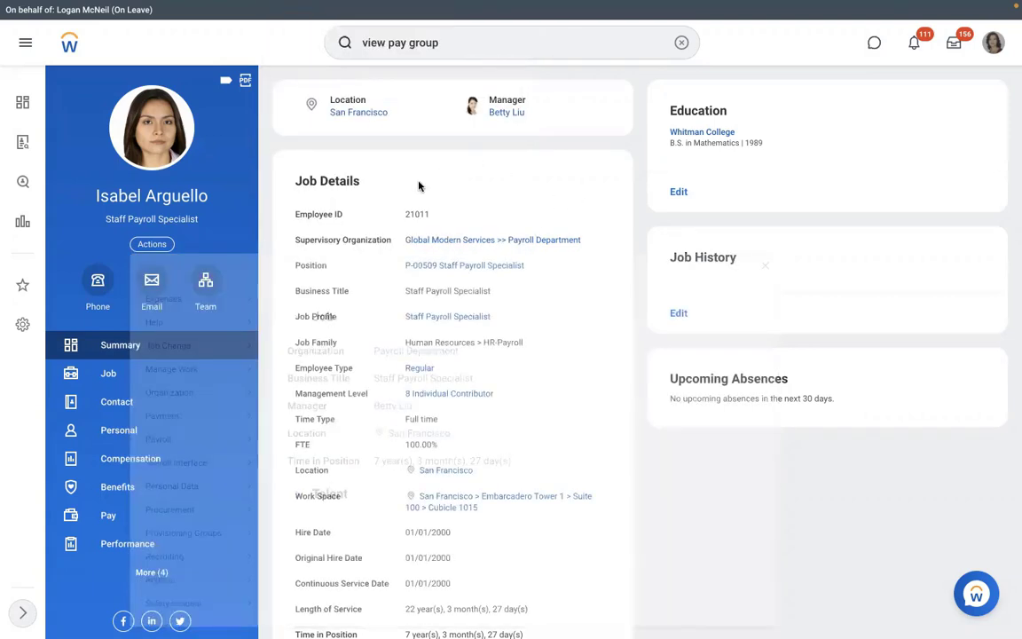
Start the Assign Pay Group task for the worker, then cancel it
{"action": "left_click", "coordinate": [682, 43]}
{"action": "type", "text": "assign "}
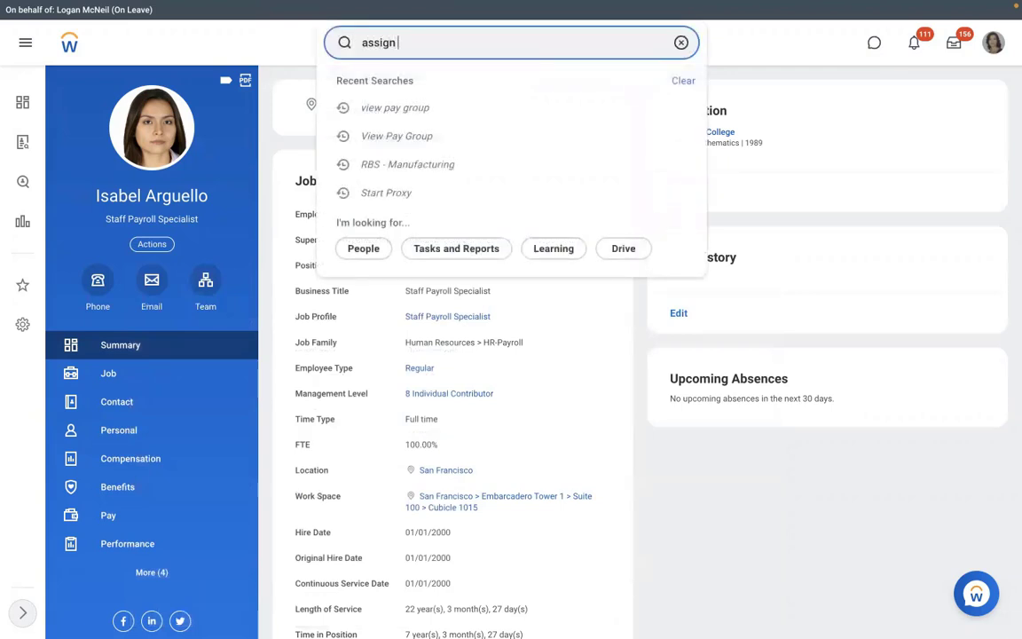
{"action": "type", "text": "pay group"}
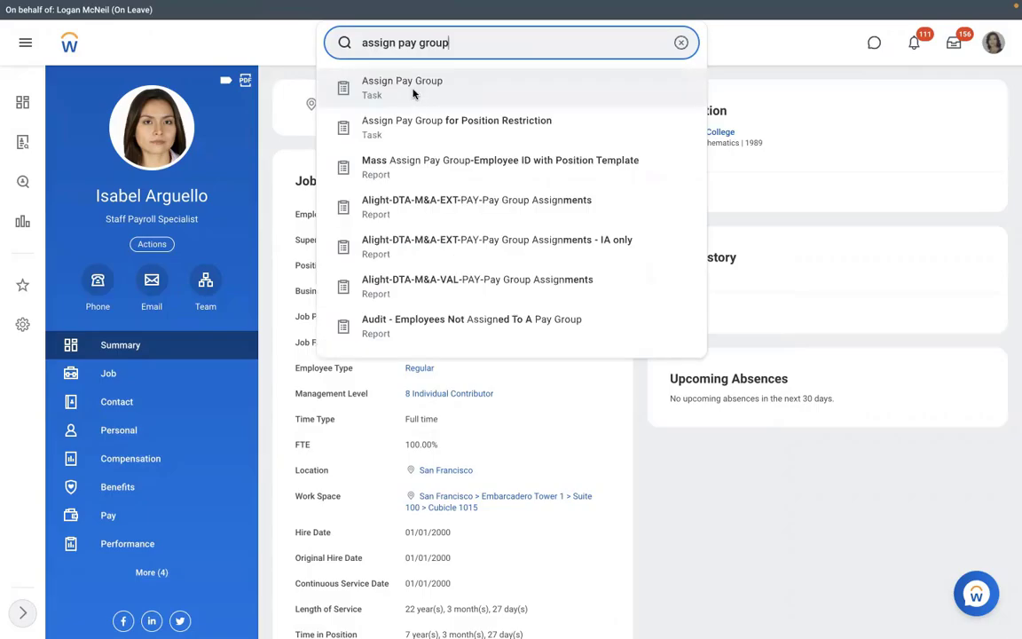
{"action": "left_click", "coordinate": [412, 89]}
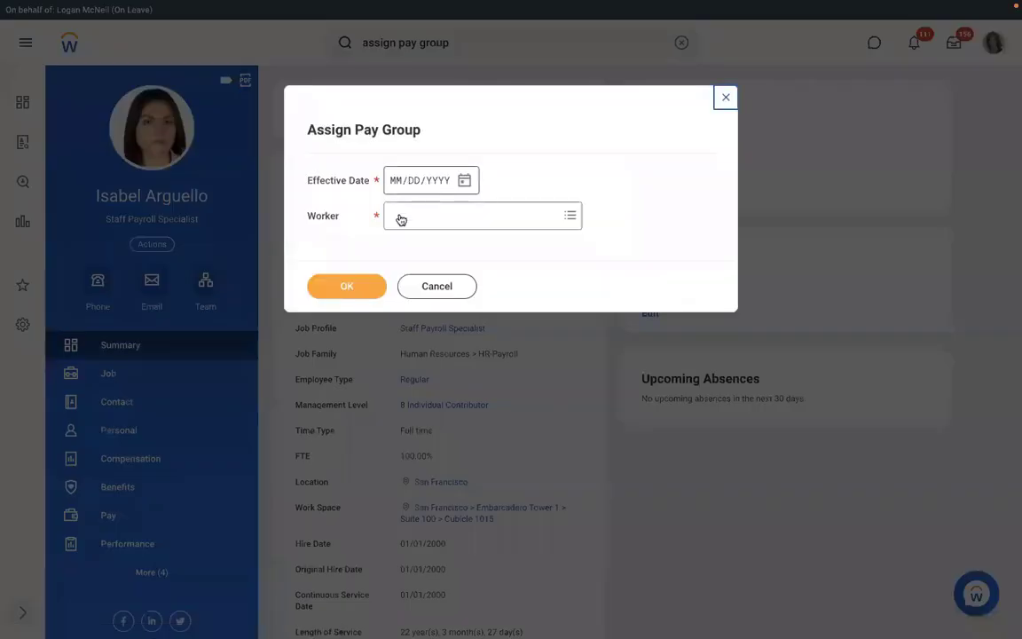
{"action": "left_click", "coordinate": [422, 286]}
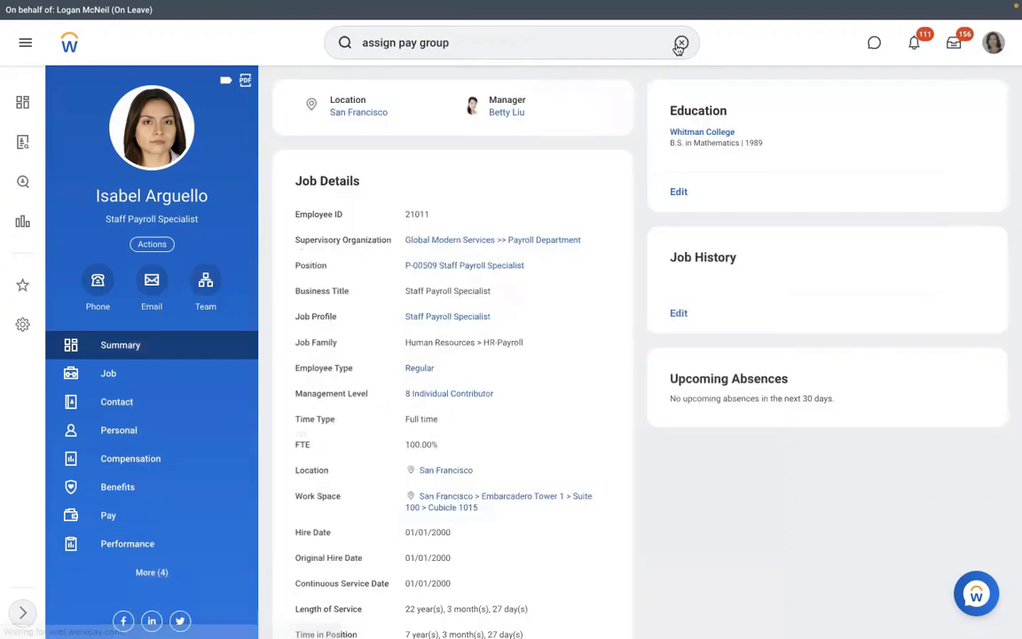
Open the worker's RBS - Monthly PYG pay group from Pay and view its Pay Group tab
{"action": "left_click", "coordinate": [678, 44]}
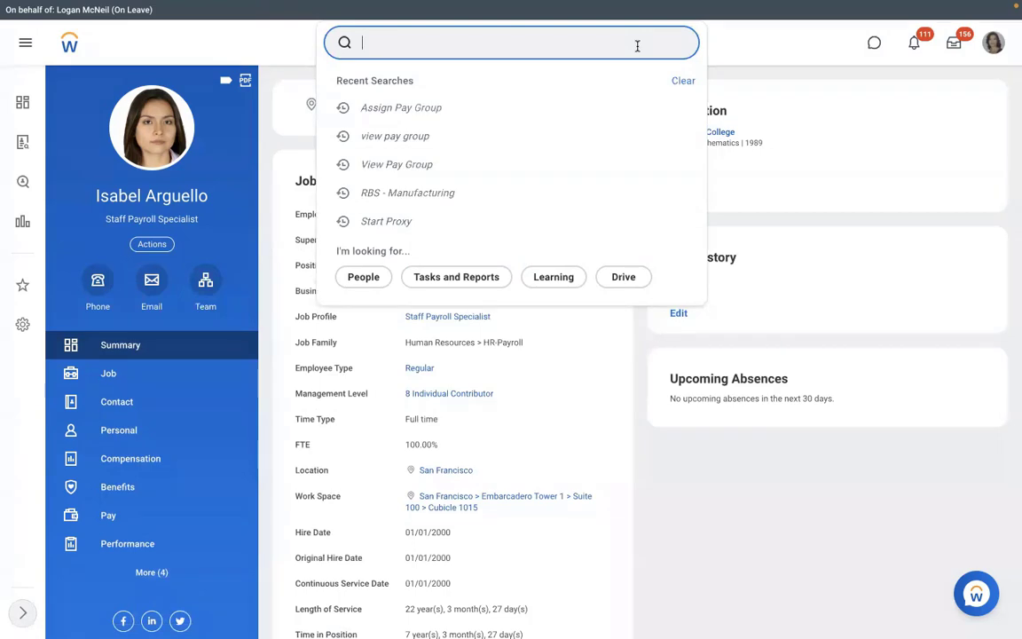
{"action": "left_click", "coordinate": [148, 521]}
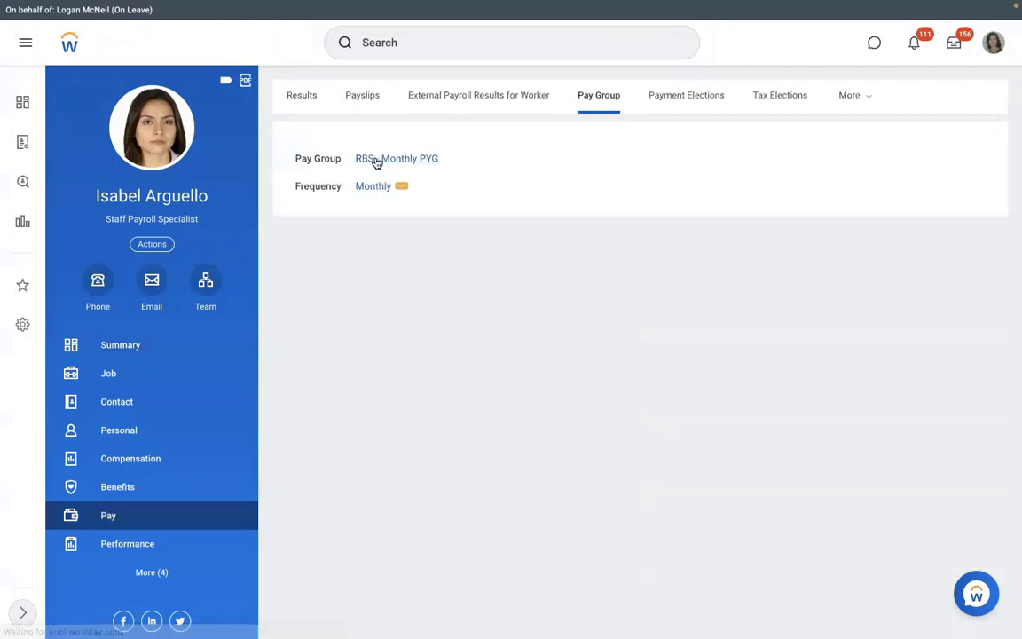
{"action": "left_click", "coordinate": [376, 162]}
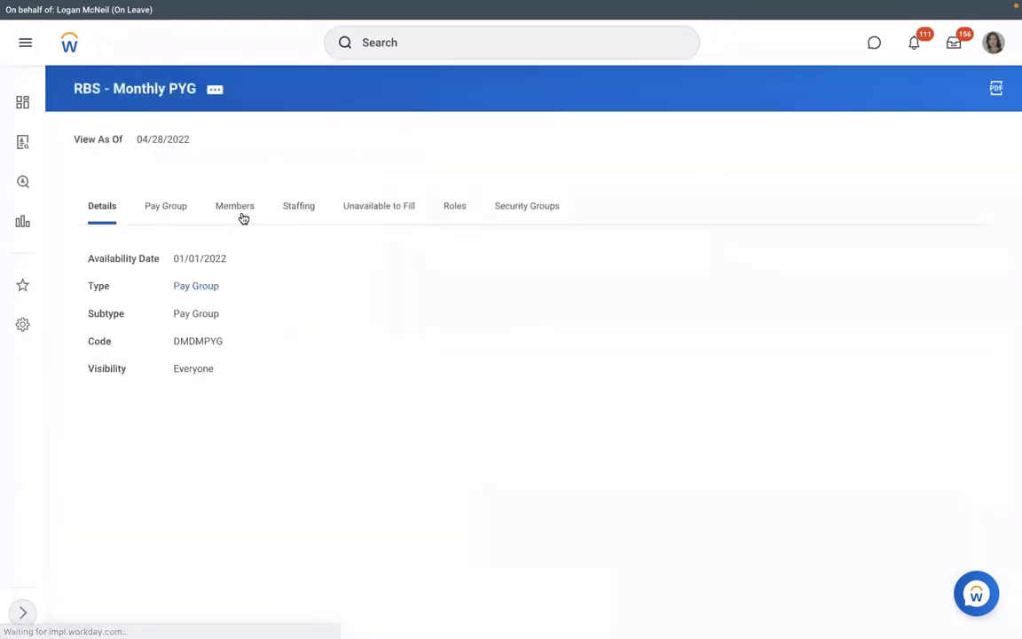
{"action": "left_click", "coordinate": [167, 215]}
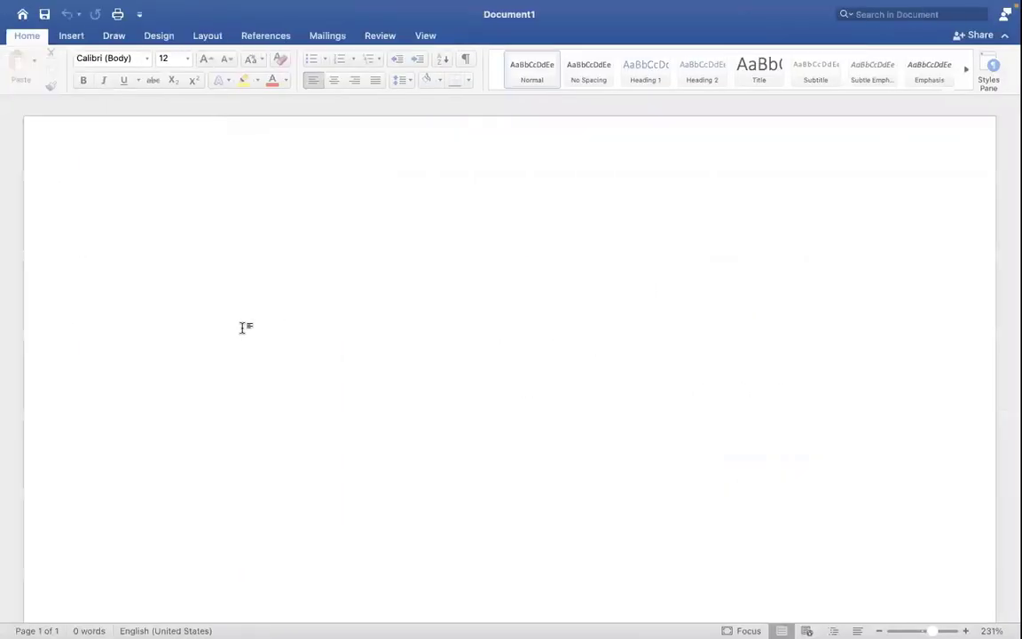
Type the first numbered item '1. Assign PYG at Worker level' in Word
{"action": "type", "text": "1."}
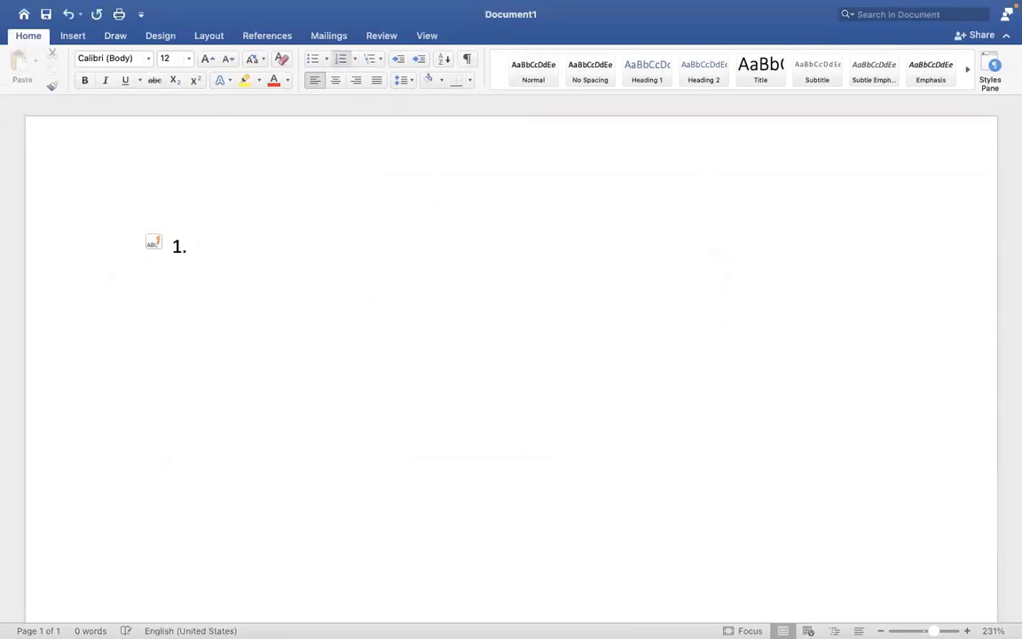
{"action": "type", "text": " Assign pa"}
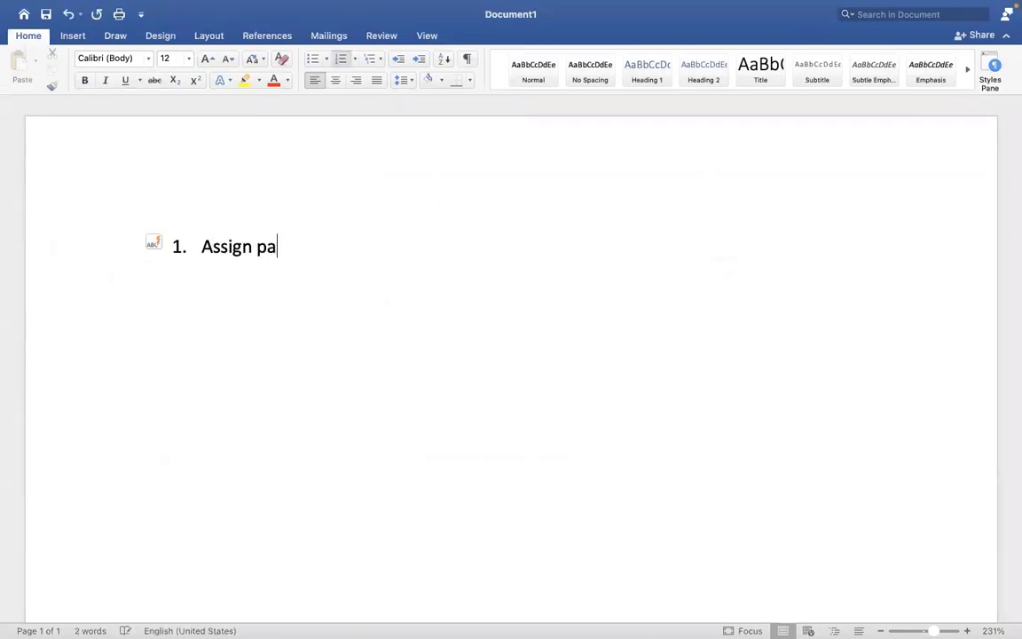
{"action": "key", "text": "BackSpace"}
{"action": "key", "text": "BackSpace"}
{"action": "type", "text": "PYG at "}
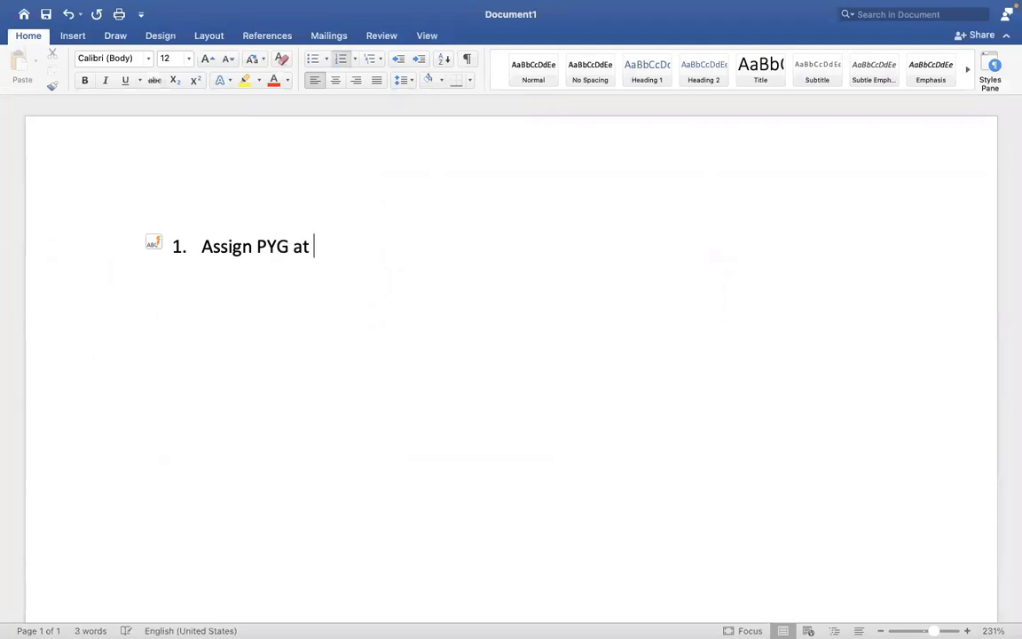
{"action": "type", "text": "Worklebe"}
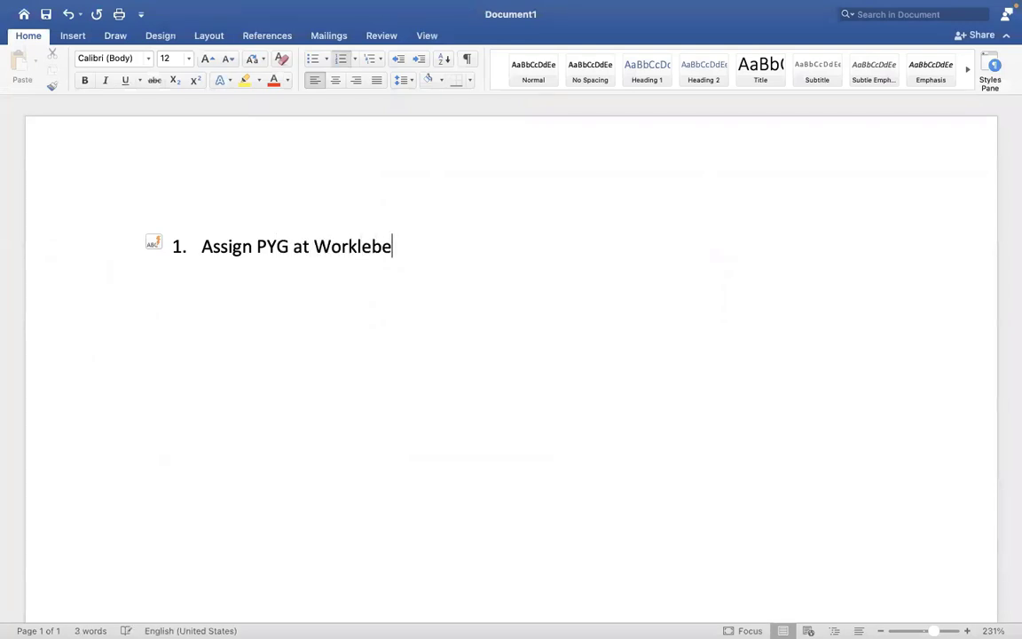
{"action": "key", "text": "BackSpace"}
{"action": "key", "text": "BackSpace"}
{"action": "key", "text": "BackSpace"}
{"action": "key", "text": "BackSpace"}
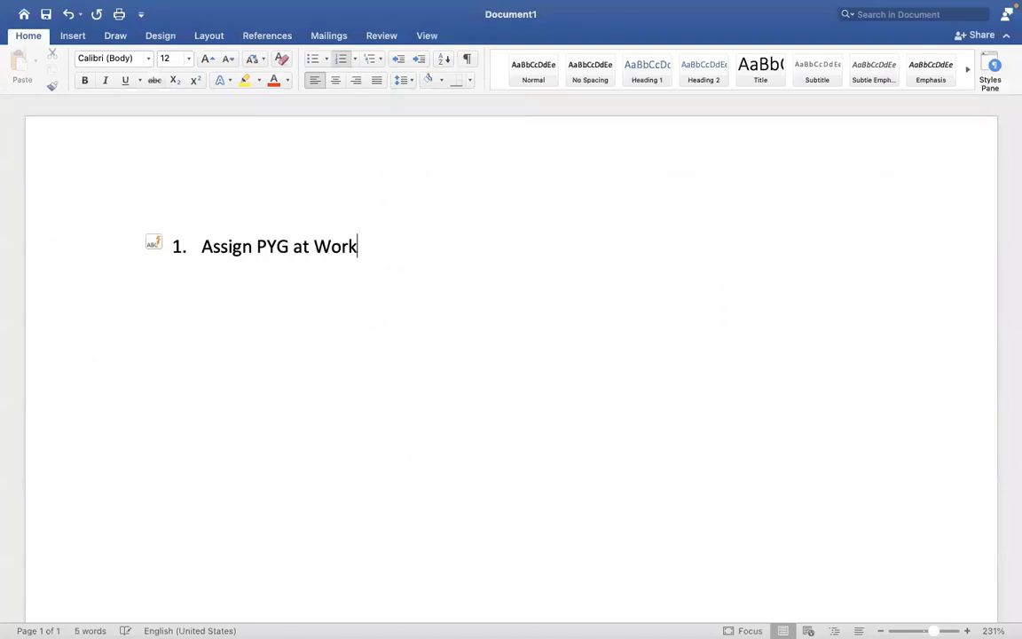
{"action": "type", "text": "er level"}
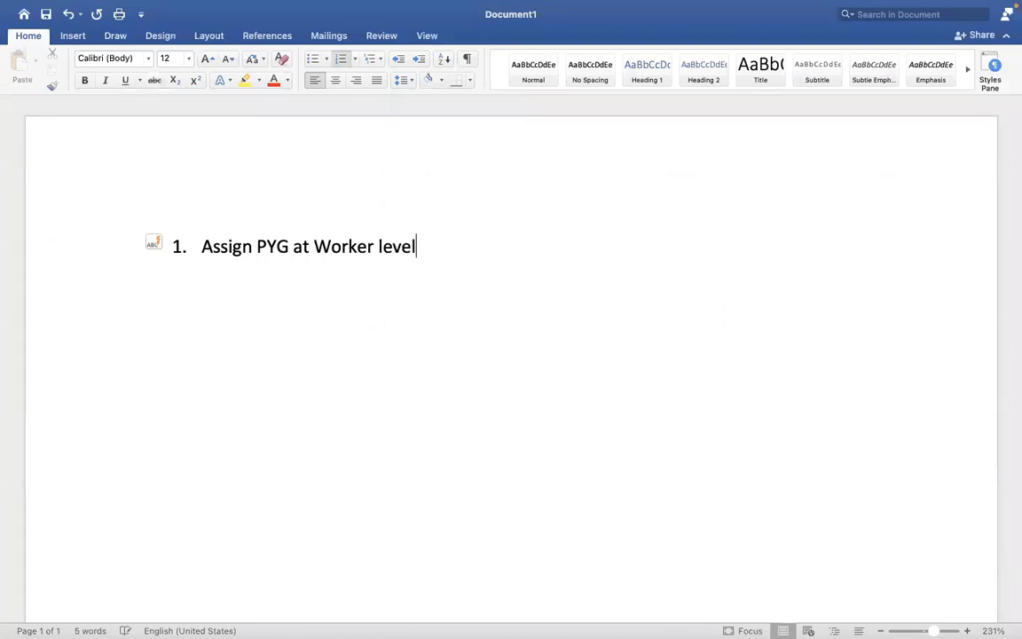
Add items 'Assign PYG through task' and 'Assign/default the PYG based on automatic rule', then return to Workday
{"action": "key", "text": "Return"}
{"action": "type", "text": "Assign P"}
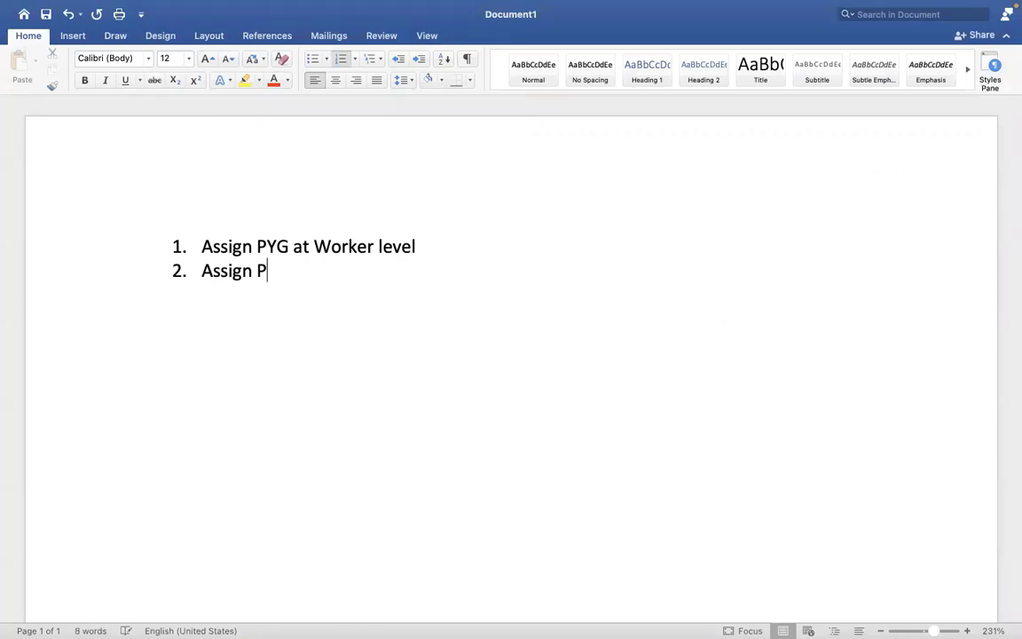
{"action": "type", "text": "YG at"}
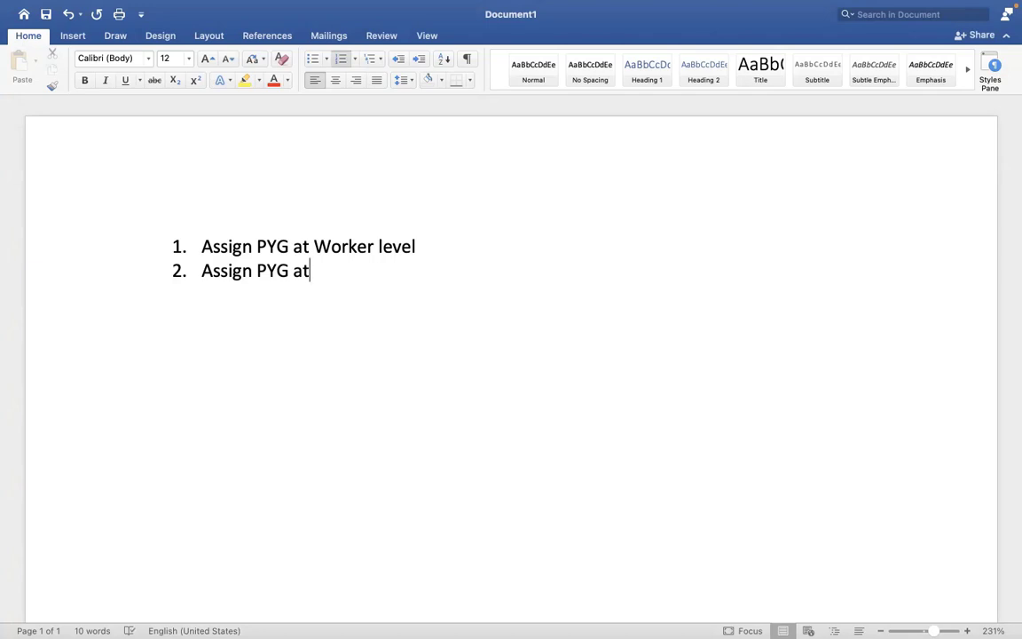
{"action": "key", "text": "BackSpace"}
{"action": "key", "text": "BackSpace"}
{"action": "type", "text": "through task"}
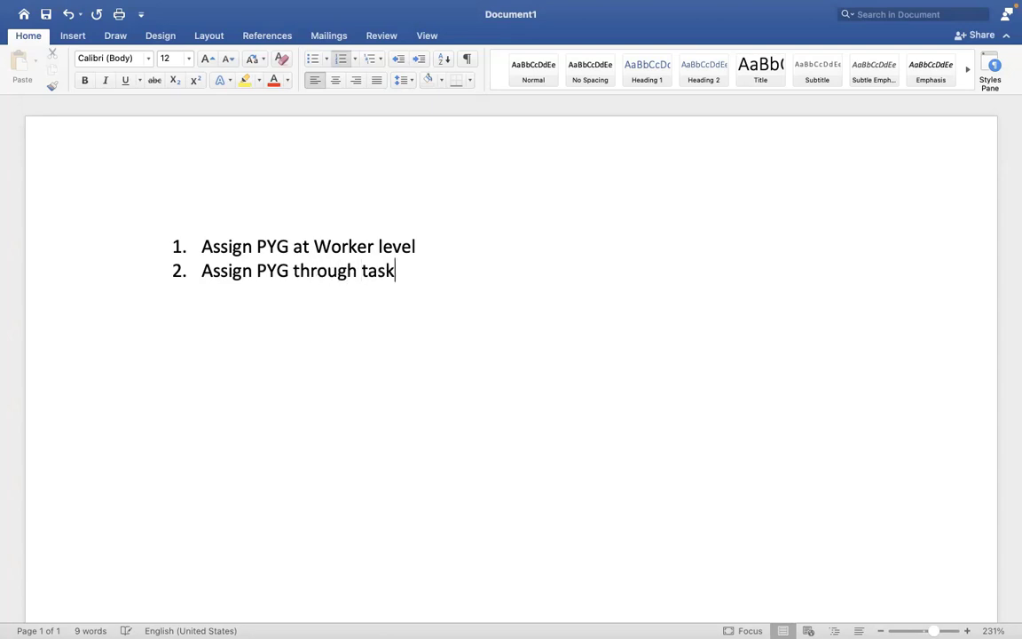
{"action": "key", "text": "Return"}
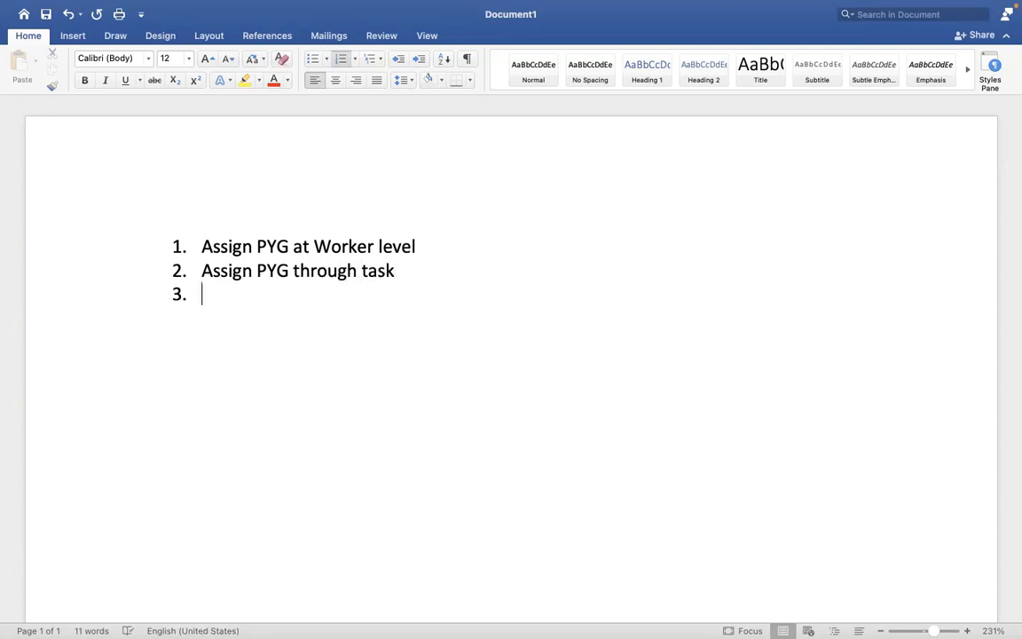
{"action": "type", "text": "A"}
{"action": "key", "text": "BackSpace"}
{"action": "type", "text": "Assign"}
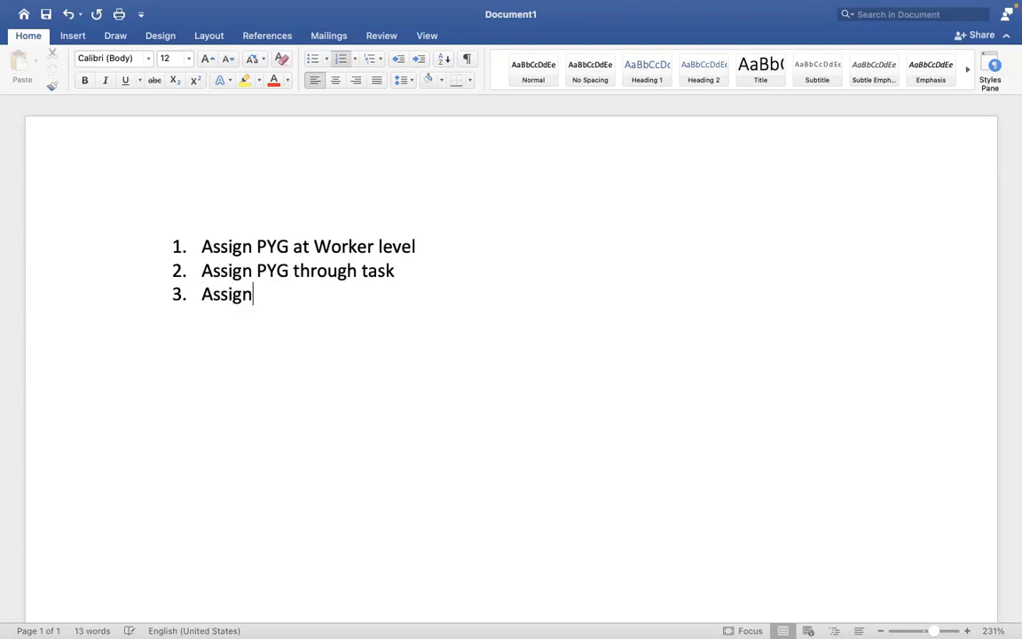
{"action": "type", "text": "/defaul"}
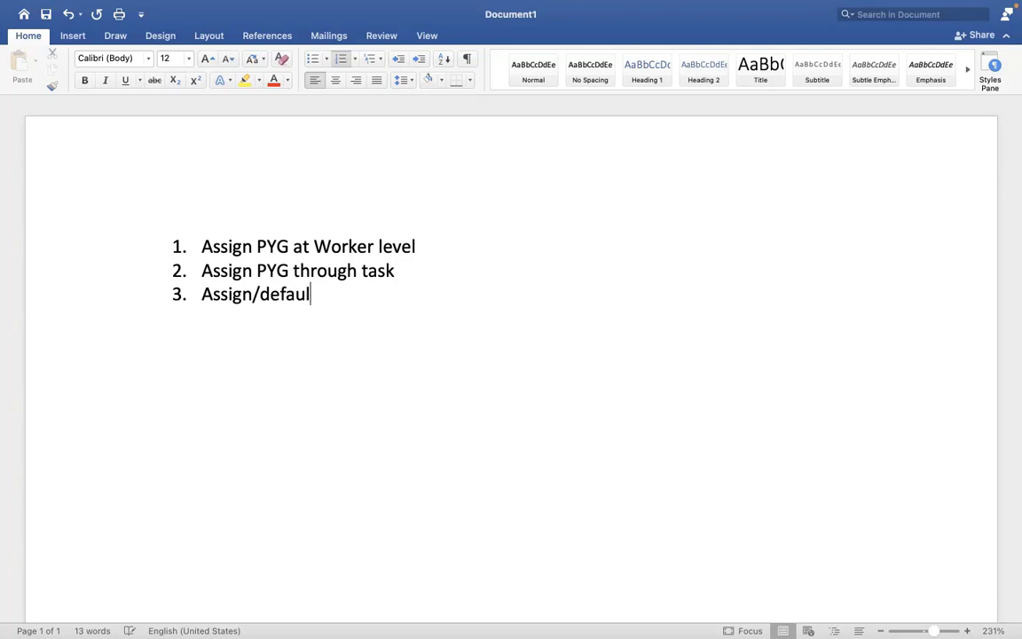
{"action": "type", "text": "t the PYG"}
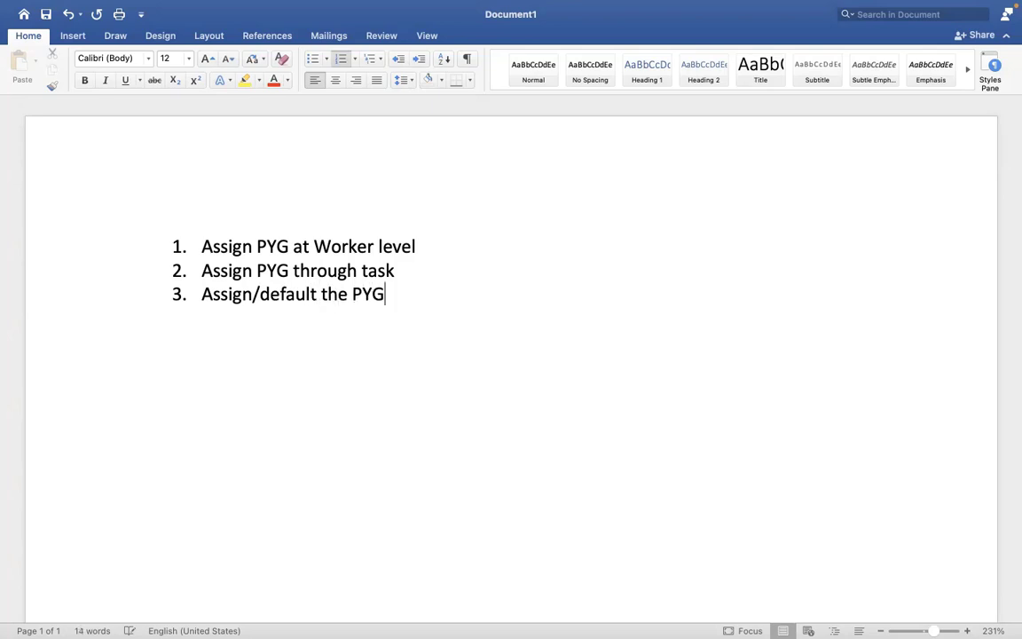
{"action": "type", "text": " based "}
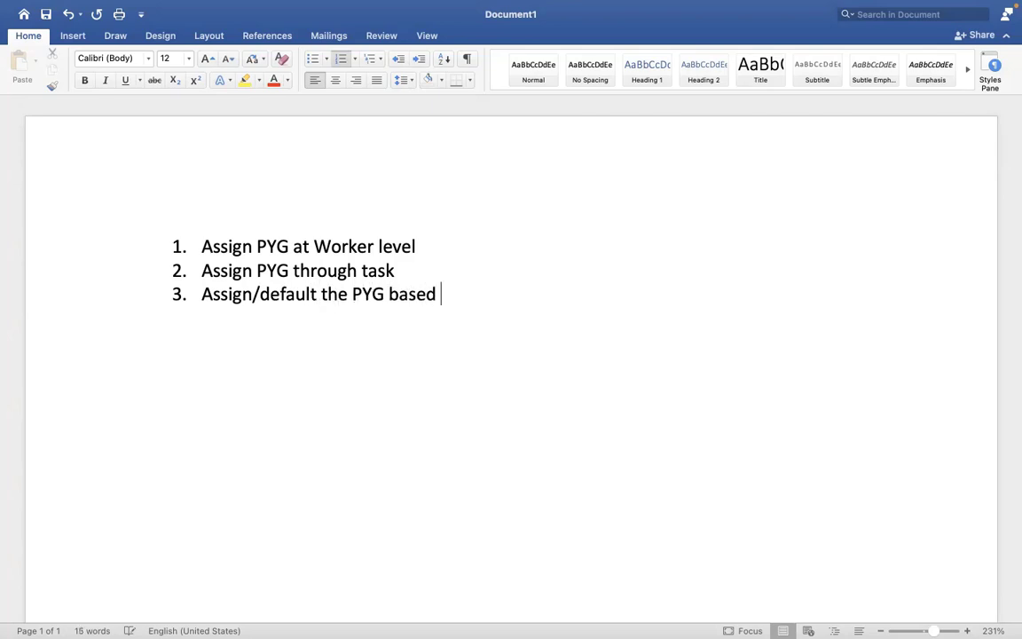
{"action": "type", "text": "on auto"}
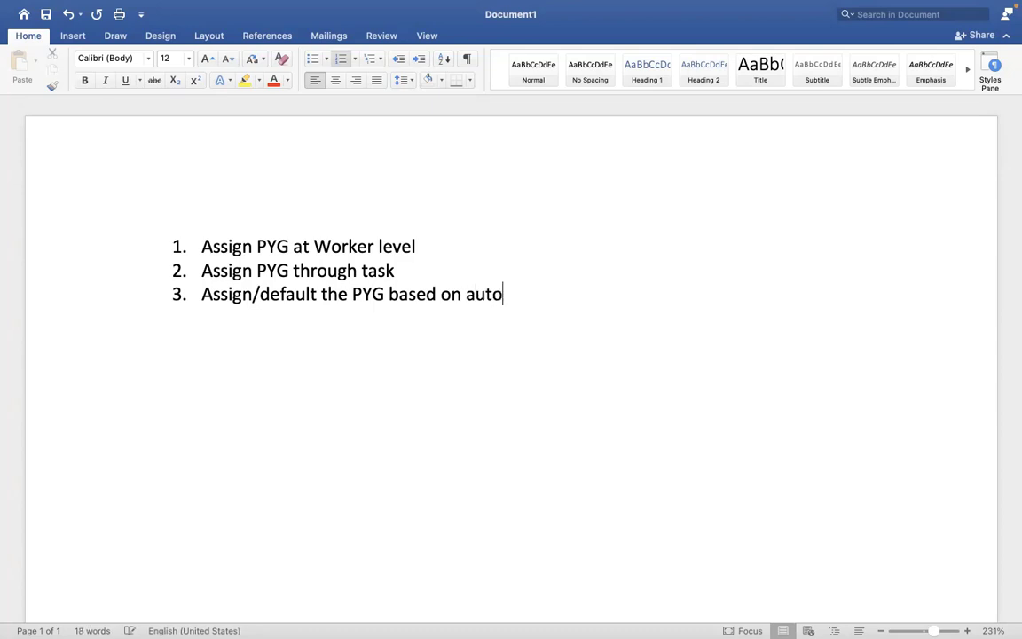
{"action": "type", "text": "matic rule"}
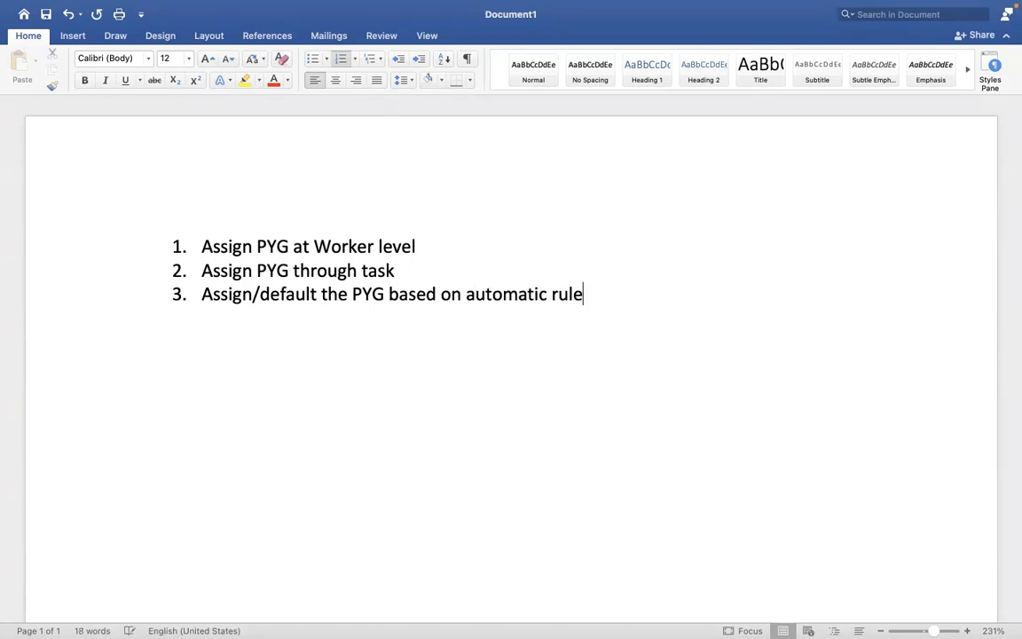
{"action": "key", "text": "ctrl+Right"}
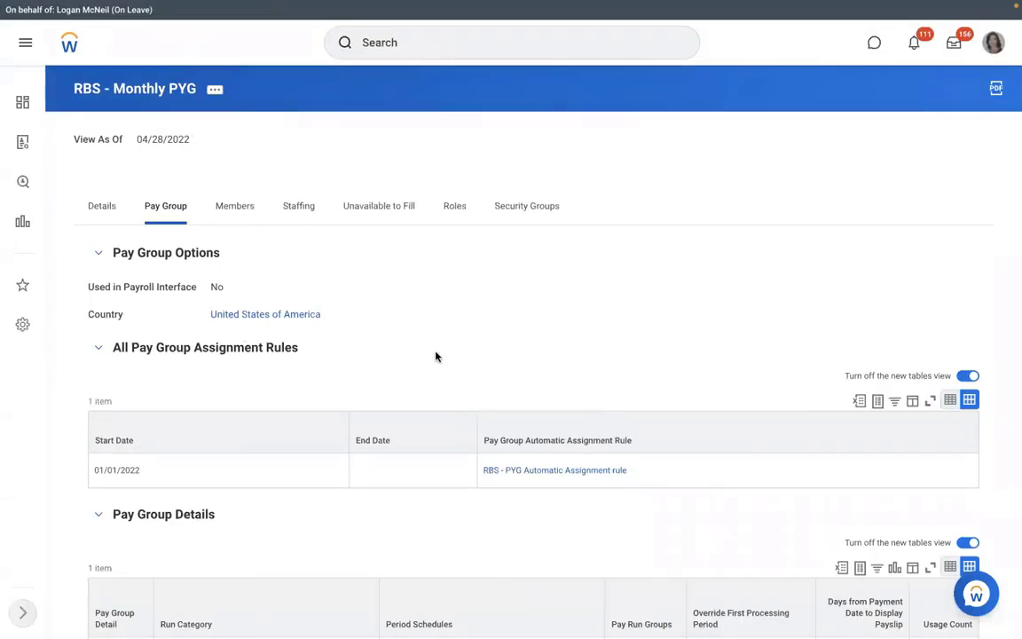
Open the RBS - PYG Automatic Assignment rule, check its Rule Usage, and return to its conditions
{"action": "left_click", "coordinate": [535, 476]}
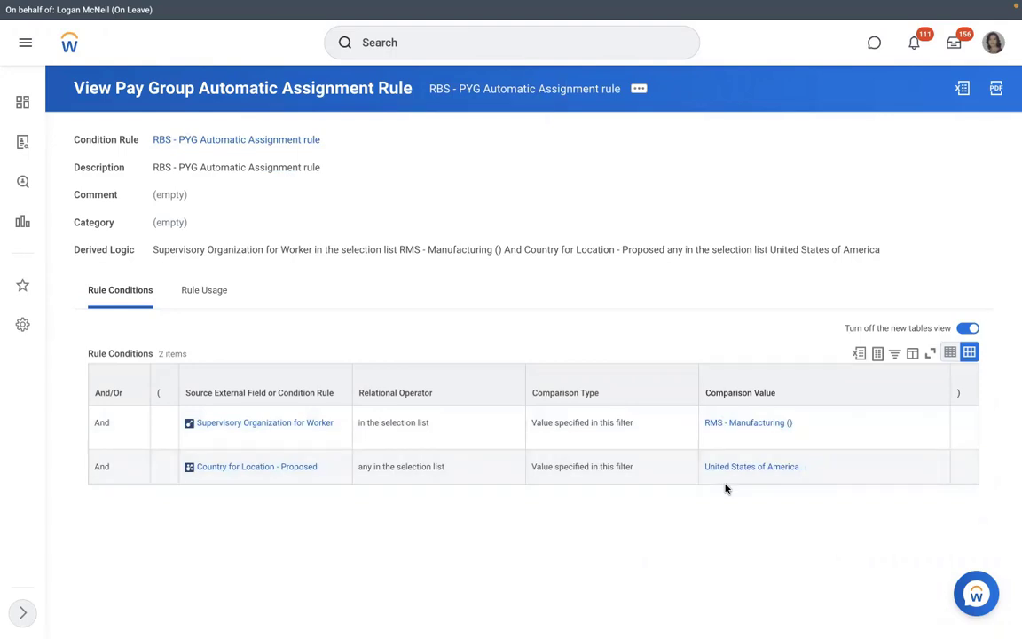
{"action": "left_click", "coordinate": [200, 295]}
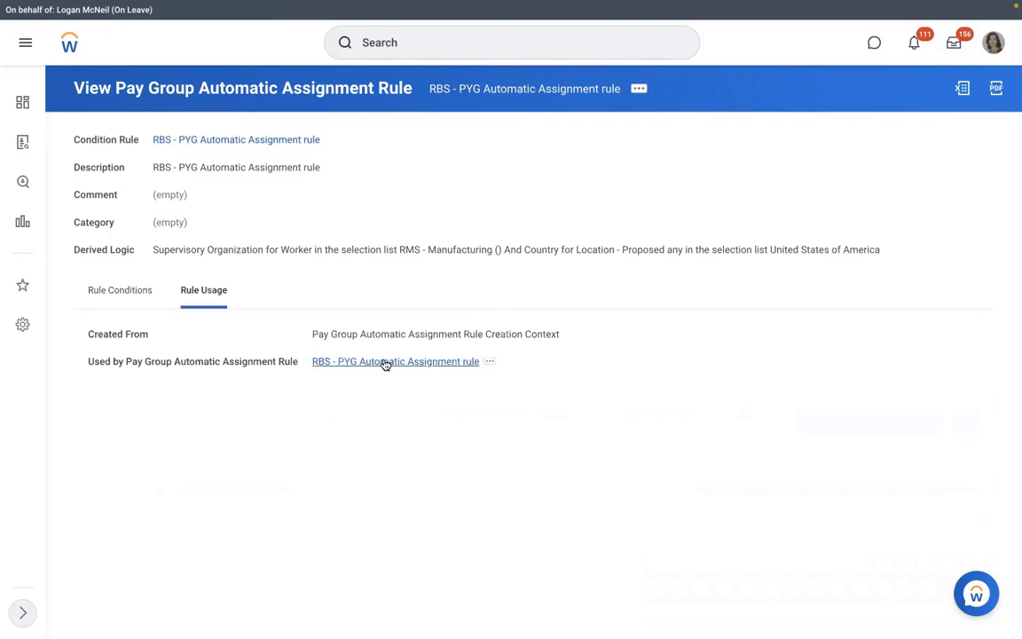
{"action": "left_click", "coordinate": [120, 291]}
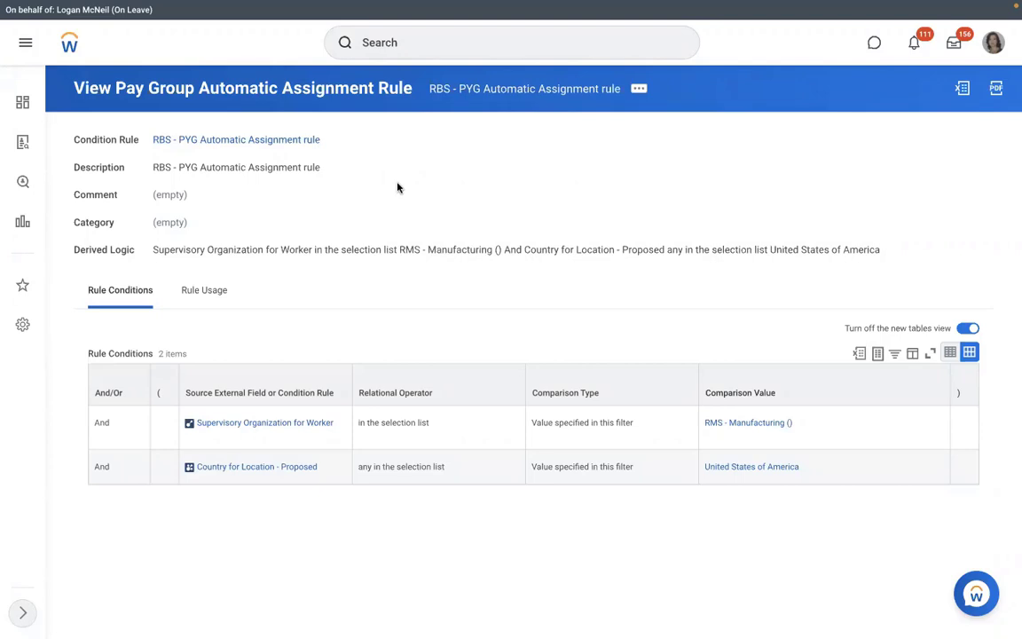
Open RMS - Manufacturing () and try a 'create position' process definition, then abandon it
{"action": "left_click", "coordinate": [707, 425]}
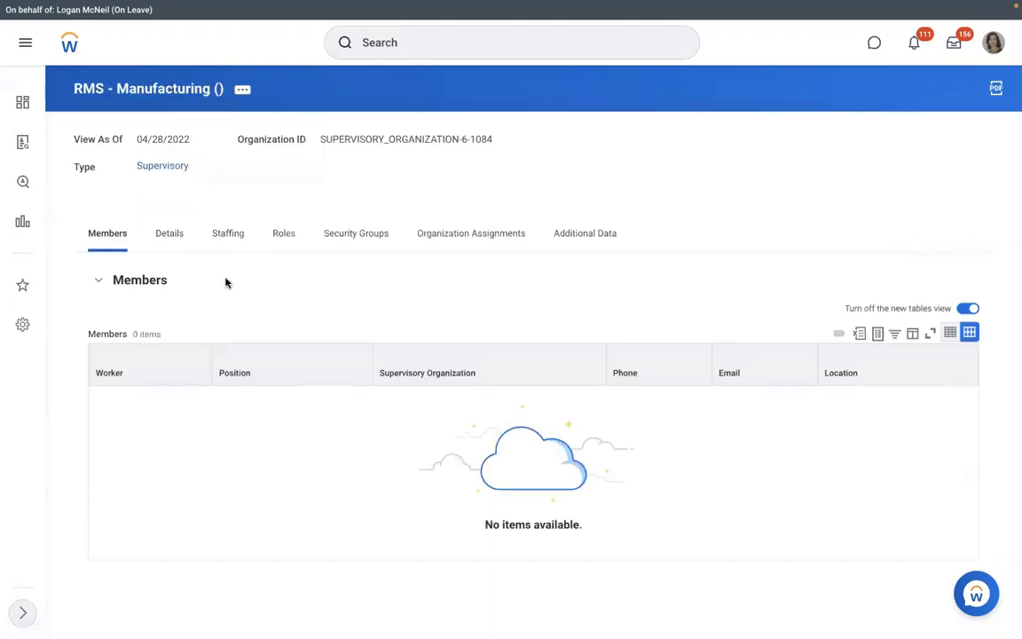
{"action": "left_click", "coordinate": [226, 252]}
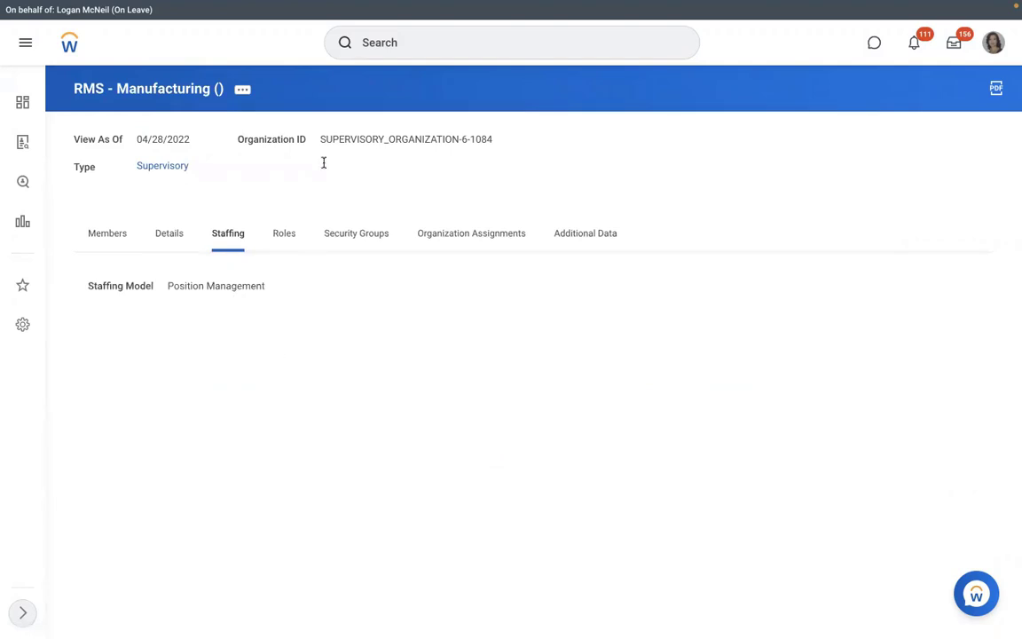
{"action": "left_click", "coordinate": [250, 95]}
{"action": "mouse_move", "coordinate": [315, 238]}
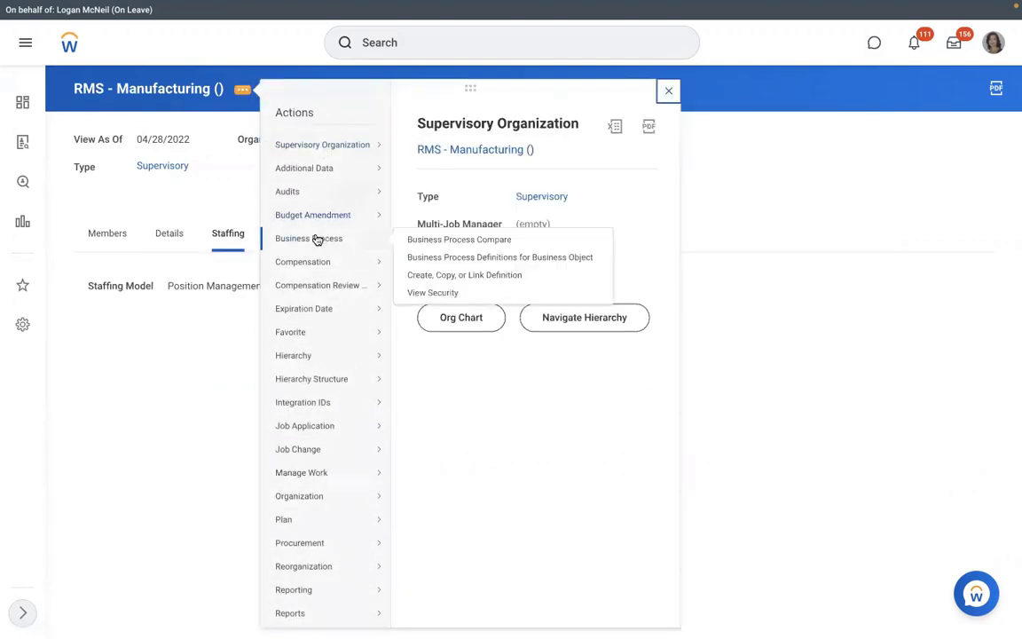
{"action": "left_click", "coordinate": [432, 276]}
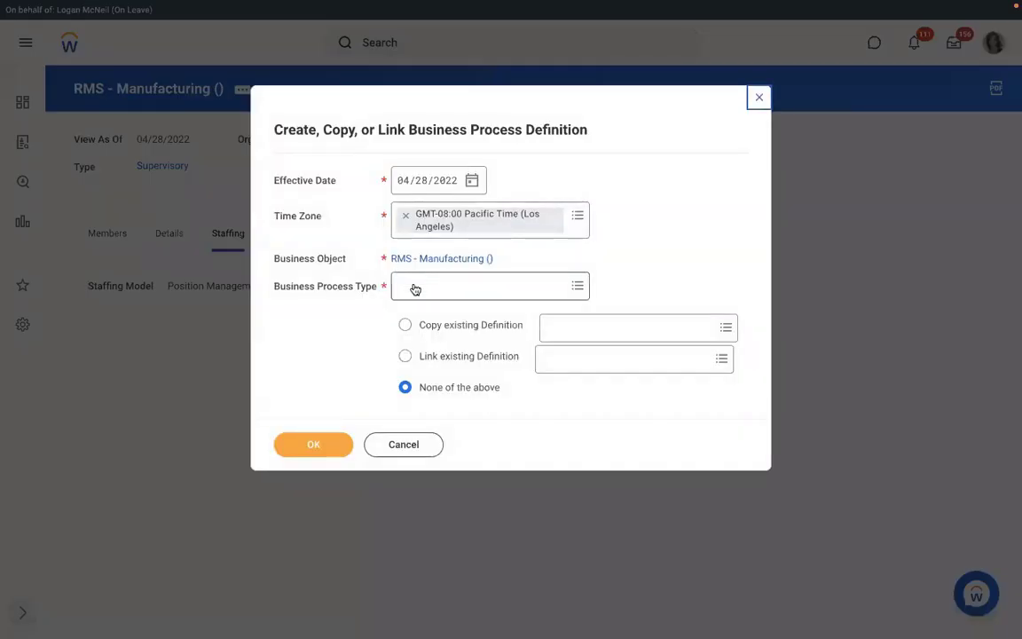
{"action": "left_click", "coordinate": [414, 286]}
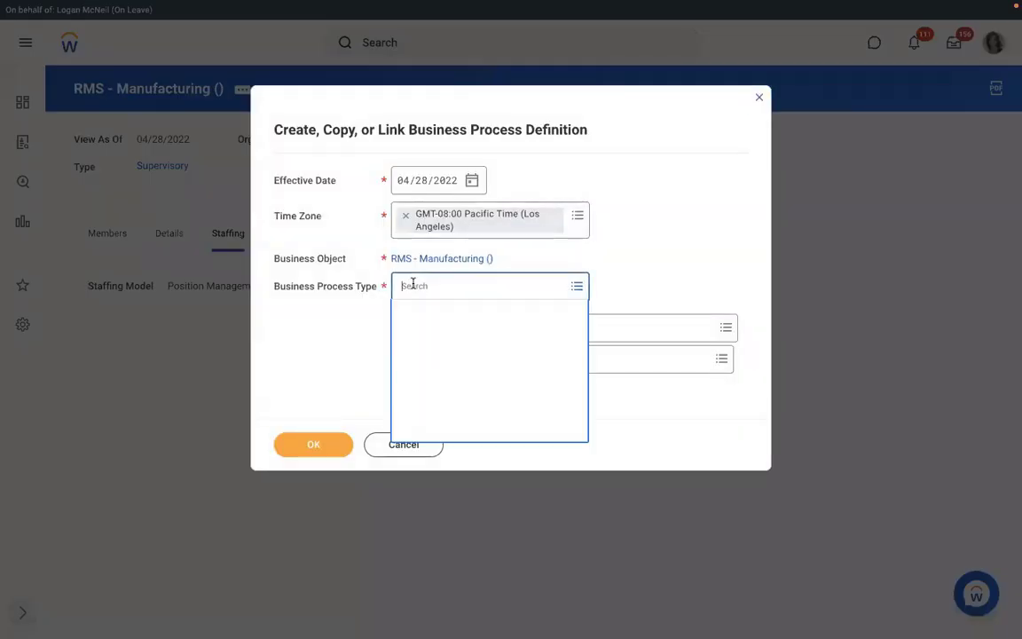
{"action": "type", "text": "create "}
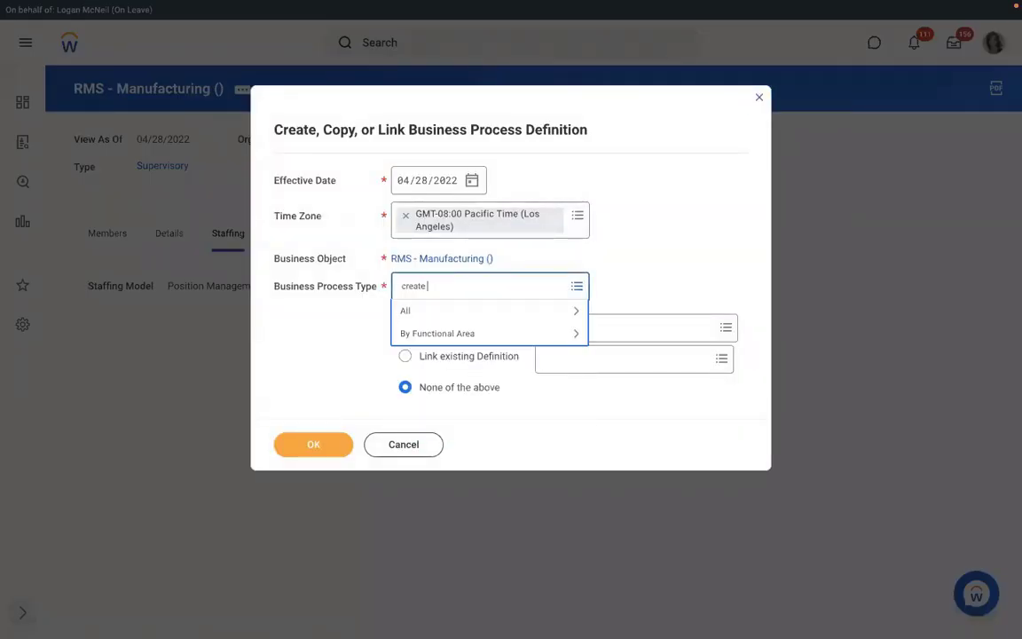
{"action": "type", "text": "position"}
{"action": "key", "text": "Return"}
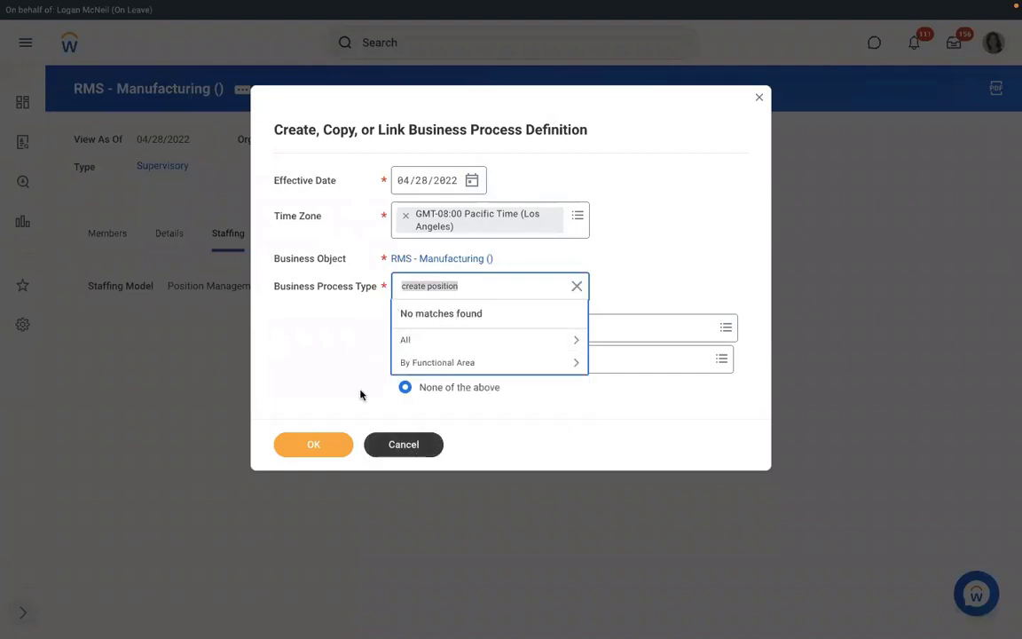
{"action": "left_click", "coordinate": [387, 444]}
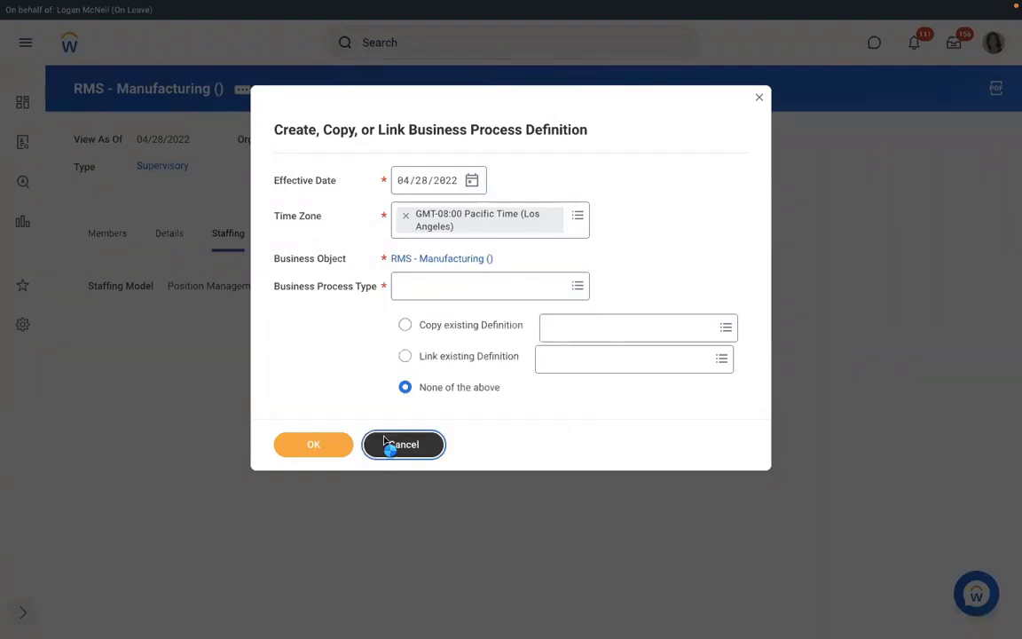
{"action": "left_click", "coordinate": [387, 444]}
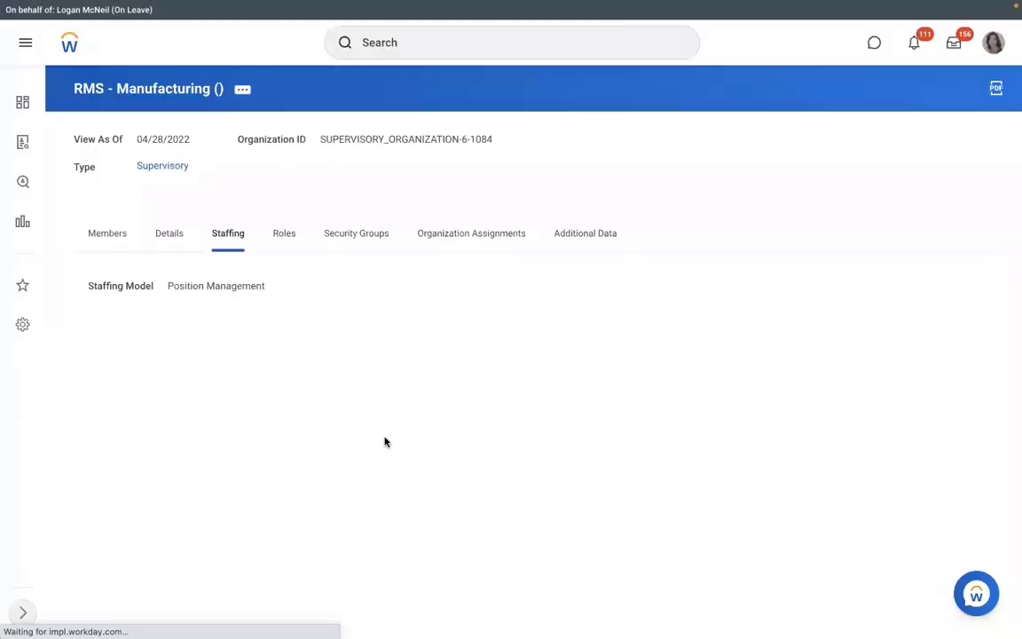
Create a Hire business process definition for RMS - Manufacturing ()
{"action": "left_click", "coordinate": [242, 92]}
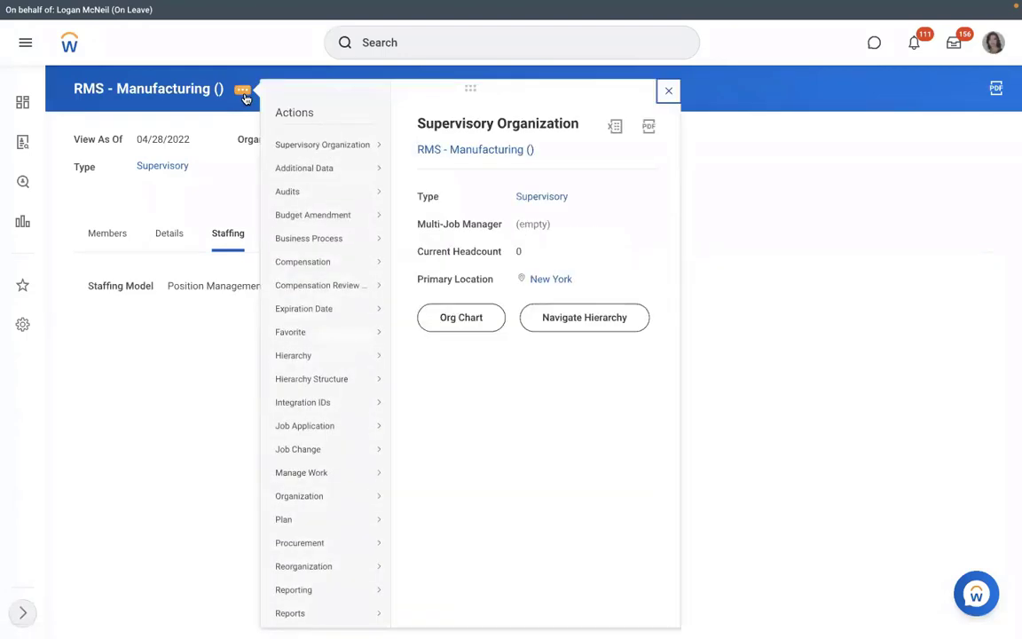
{"action": "mouse_move", "coordinate": [325, 276]}
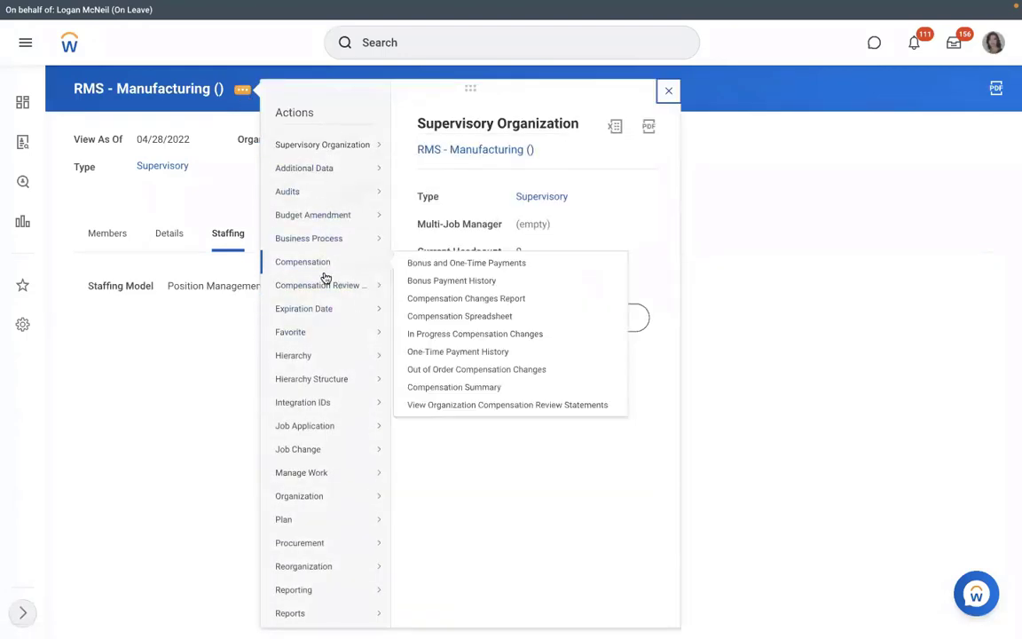
{"action": "mouse_move", "coordinate": [346, 304]}
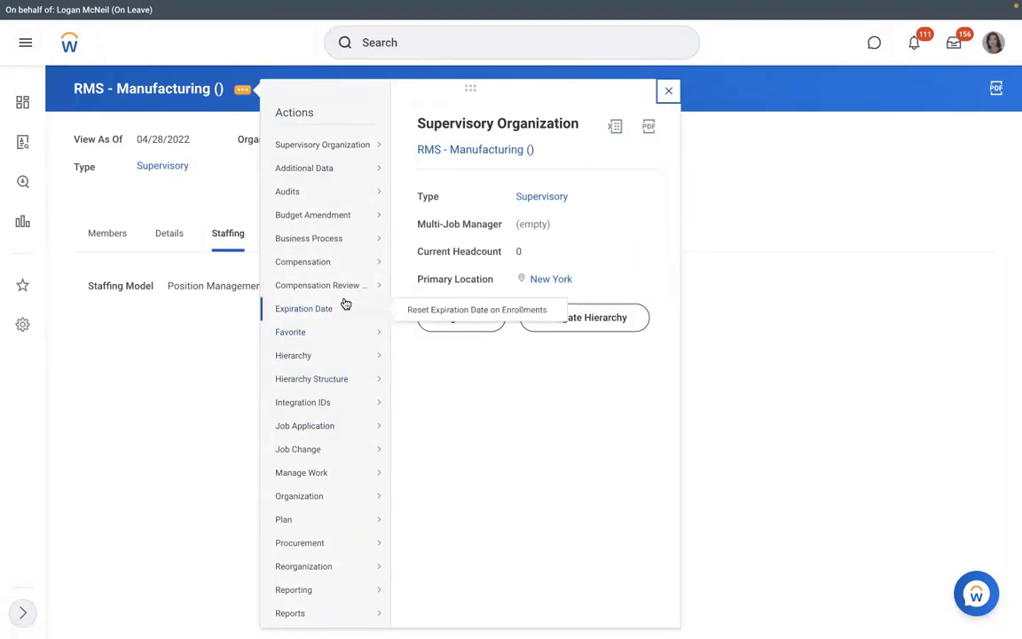
{"action": "mouse_move", "coordinate": [331, 237]}
{"action": "left_click", "coordinate": [436, 276]}
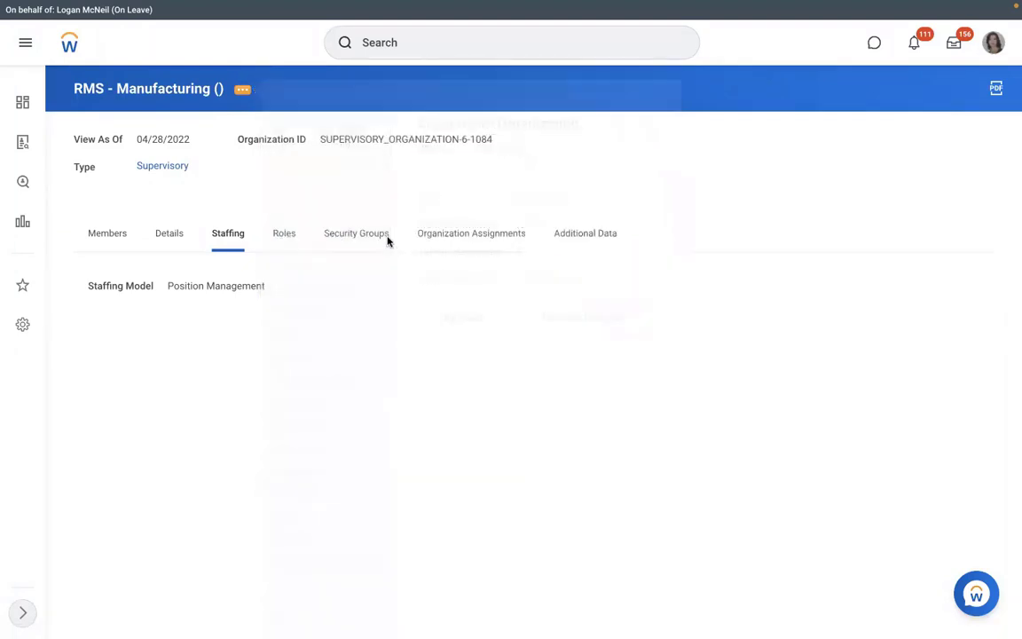
{"action": "left_click", "coordinate": [425, 286]}
{"action": "type", "text": "hi"}
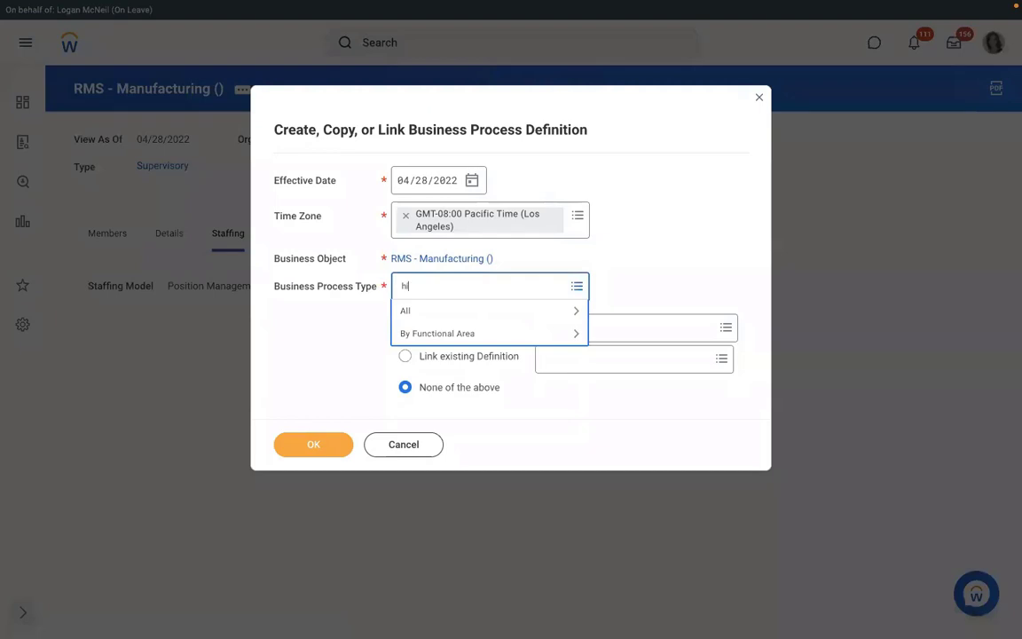
{"action": "type", "text": "re"}
{"action": "key", "text": "Return"}
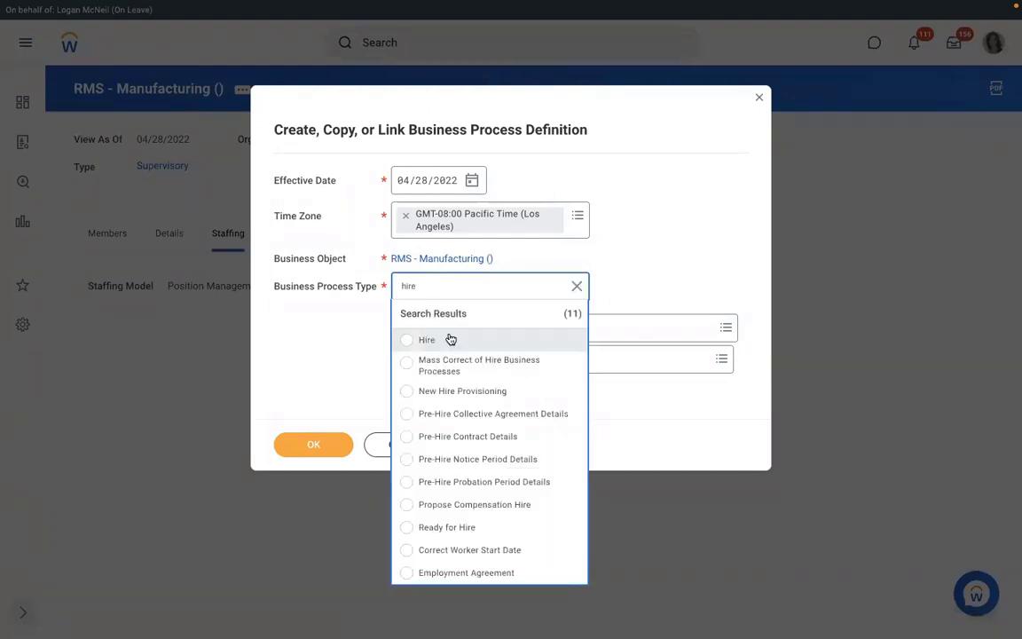
{"action": "left_click", "coordinate": [451, 340]}
{"action": "left_click", "coordinate": [299, 447]}
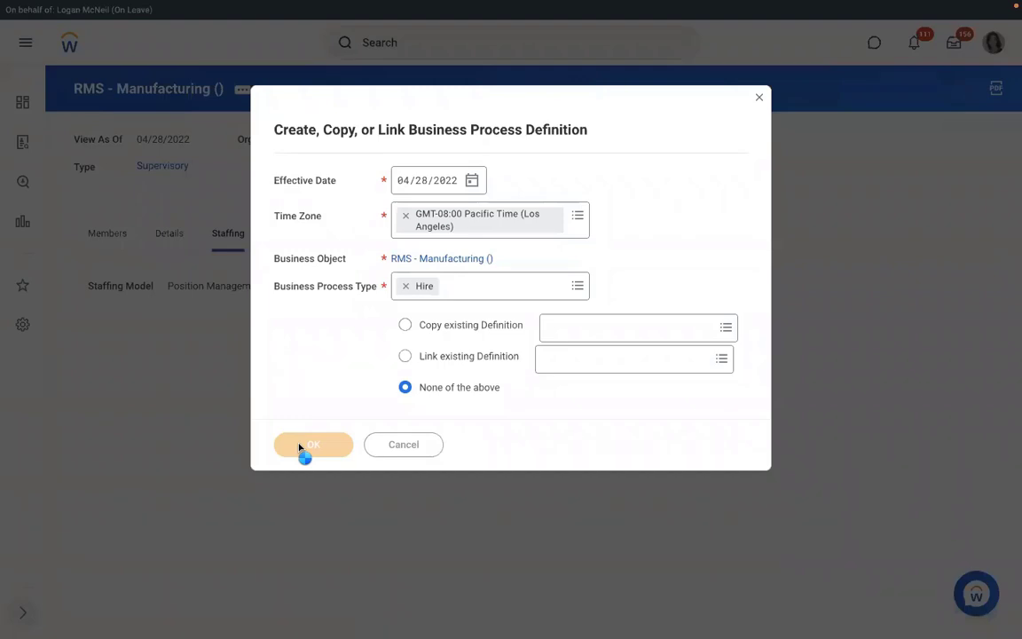
{"action": "scroll", "coordinate": [424, 355], "scroll_direction": "down", "scroll_amount": 1}
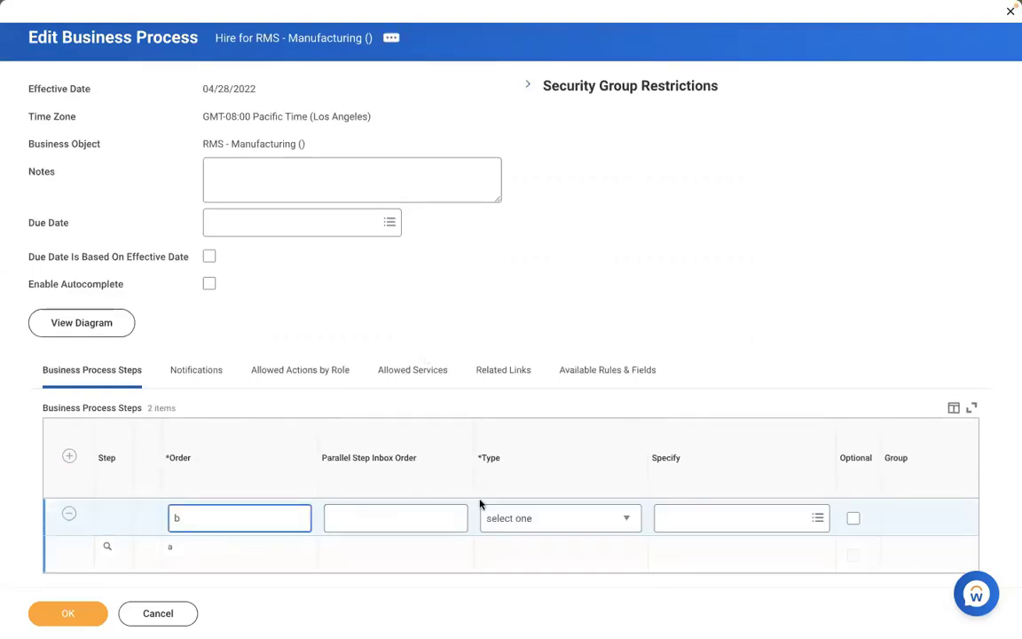
Make step b an Action step that performs Assign Pay Group
{"action": "left_click", "coordinate": [516, 518]}
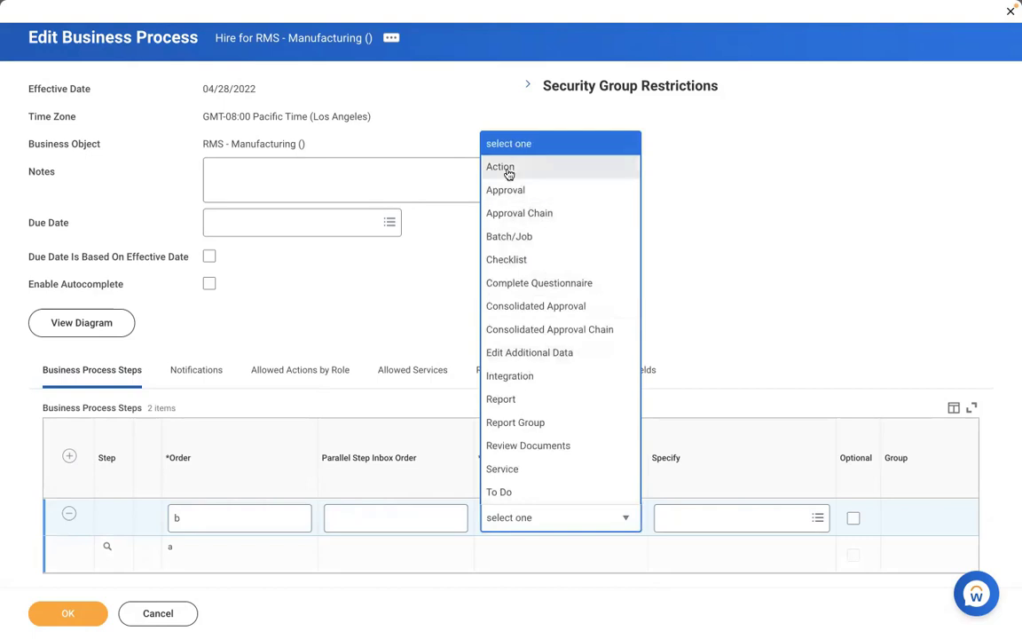
{"action": "left_click", "coordinate": [508, 167]}
{"action": "left_click", "coordinate": [698, 521]}
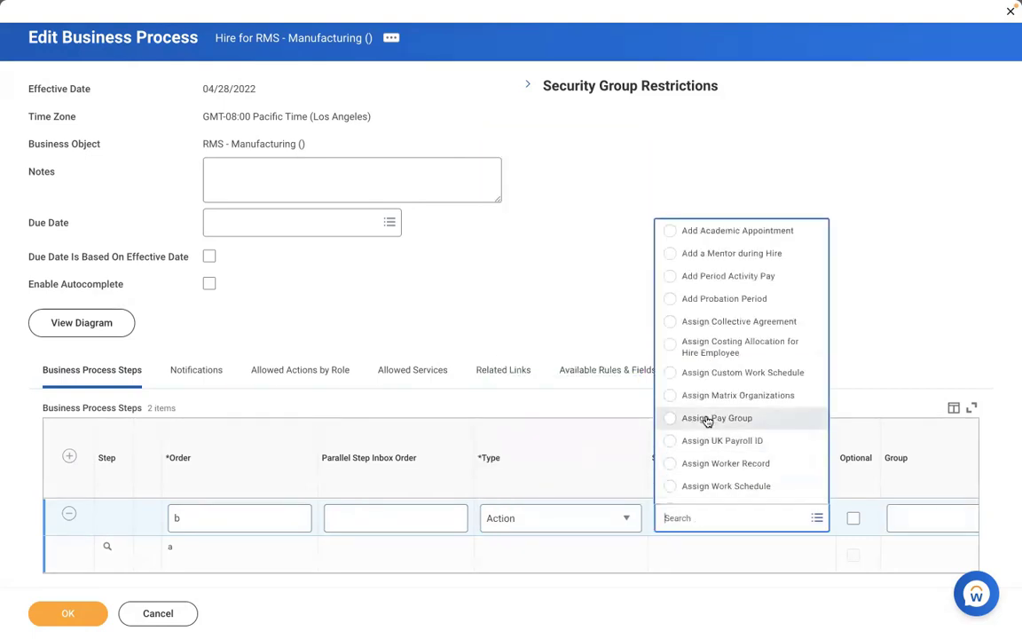
{"action": "left_click", "coordinate": [708, 418]}
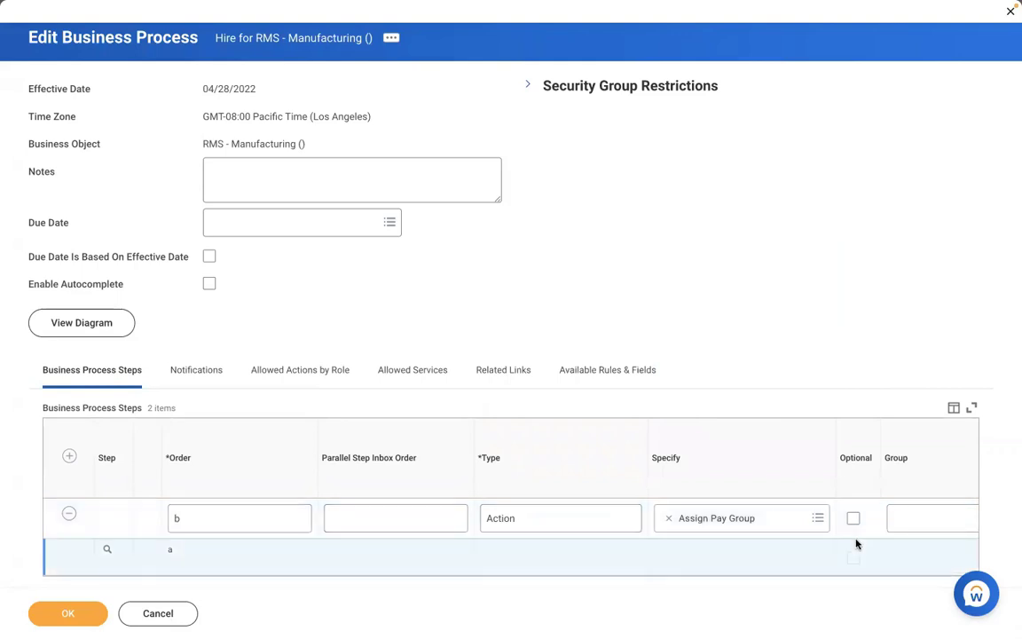
{"action": "scroll", "coordinate": [855, 543], "scroll_direction": "right", "scroll_amount": 4}
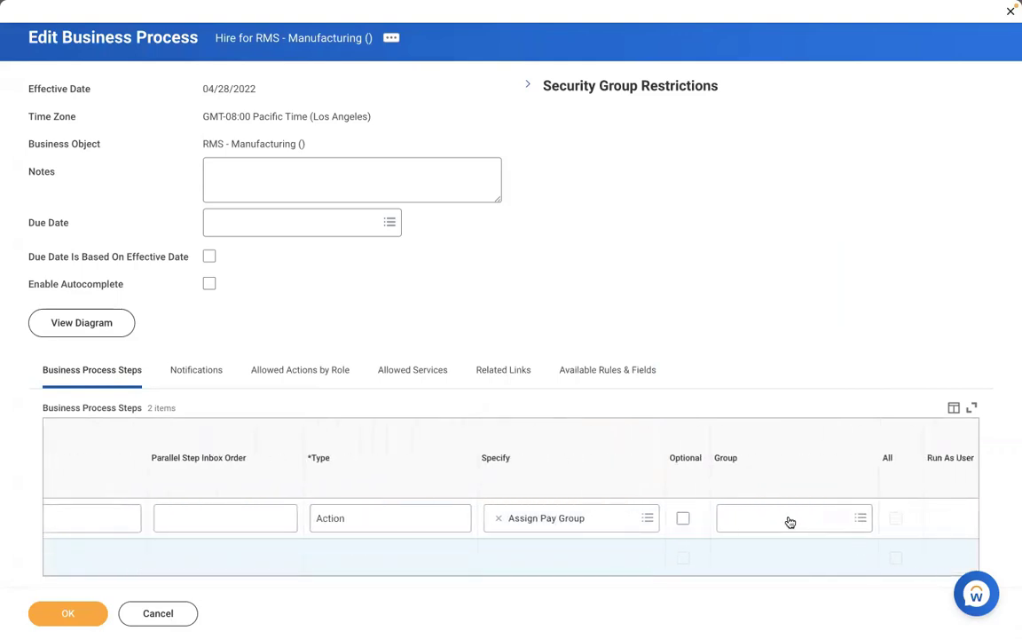
Assign the Payroll Partner security group to step b
{"action": "left_click", "coordinate": [787, 518]}
{"action": "type", "text": "pa"}
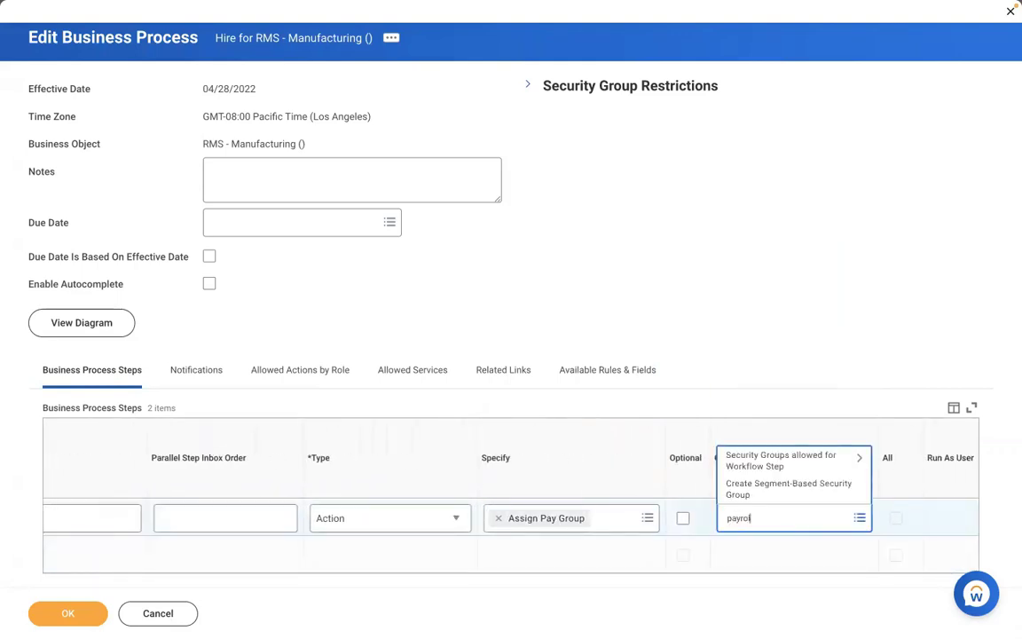
{"action": "type", "text": "yroll partner"}
{"action": "key", "text": "Return"}
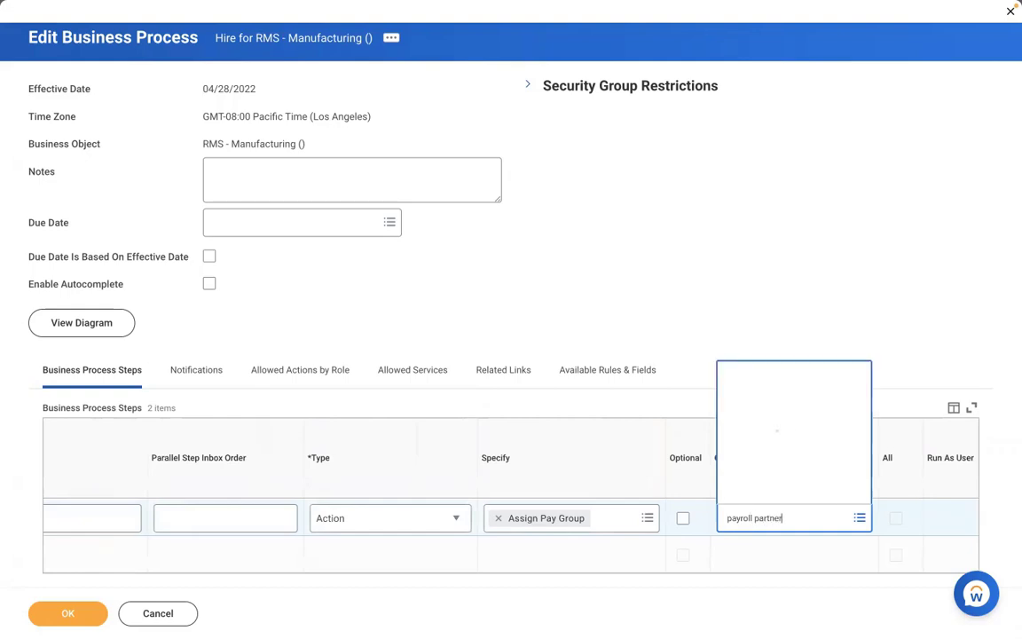
{"action": "left_click", "coordinate": [797, 465]}
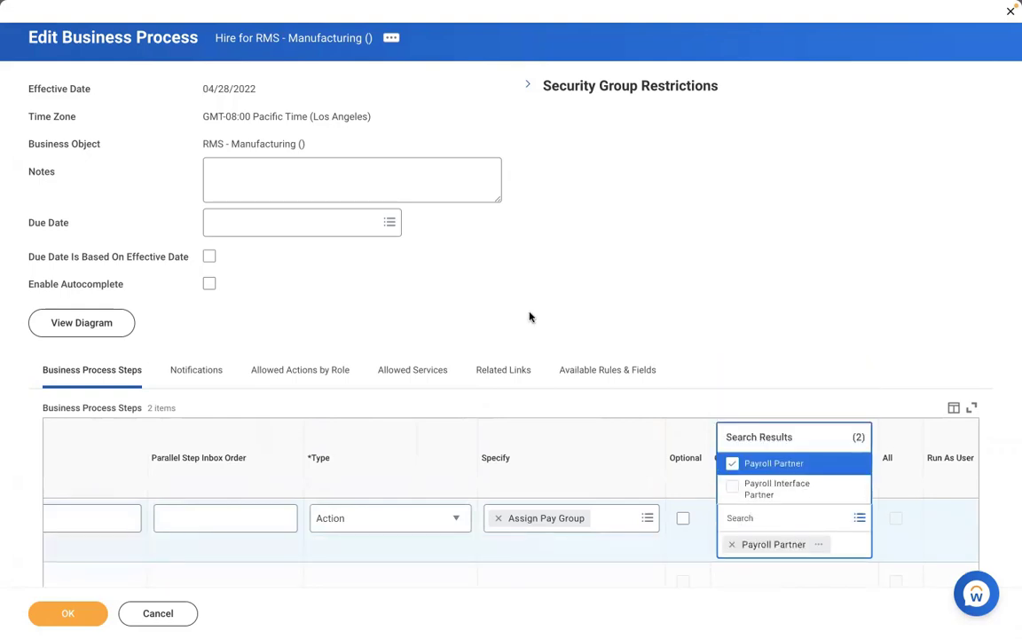
{"action": "left_click", "coordinate": [530, 315]}
{"action": "scroll", "coordinate": [530, 317], "scroll_direction": "down", "scroll_amount": 1}
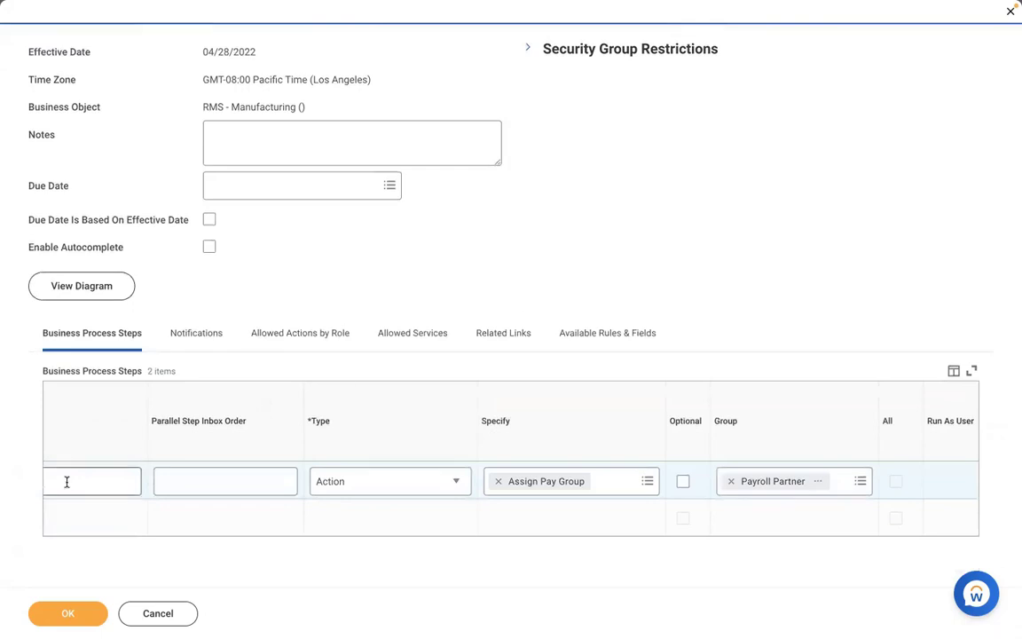
{"action": "scroll", "coordinate": [123, 537], "scroll_direction": "left", "scroll_amount": 4}
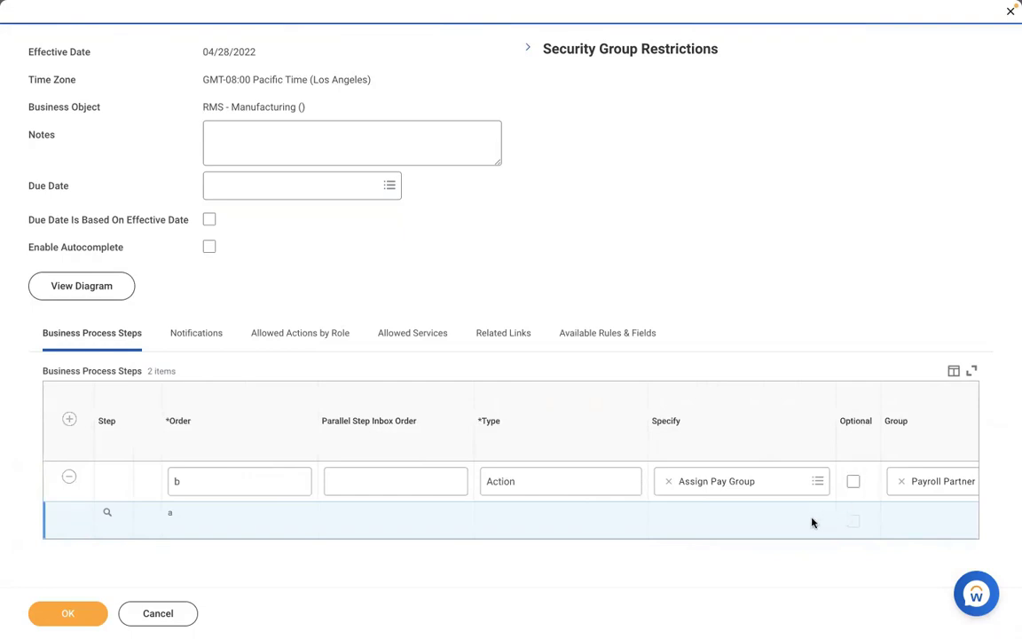
{"action": "scroll", "coordinate": [812, 523], "scroll_direction": "right", "scroll_amount": 1}
{"action": "scroll", "coordinate": [812, 523], "scroll_direction": "right", "scroll_amount": 6}
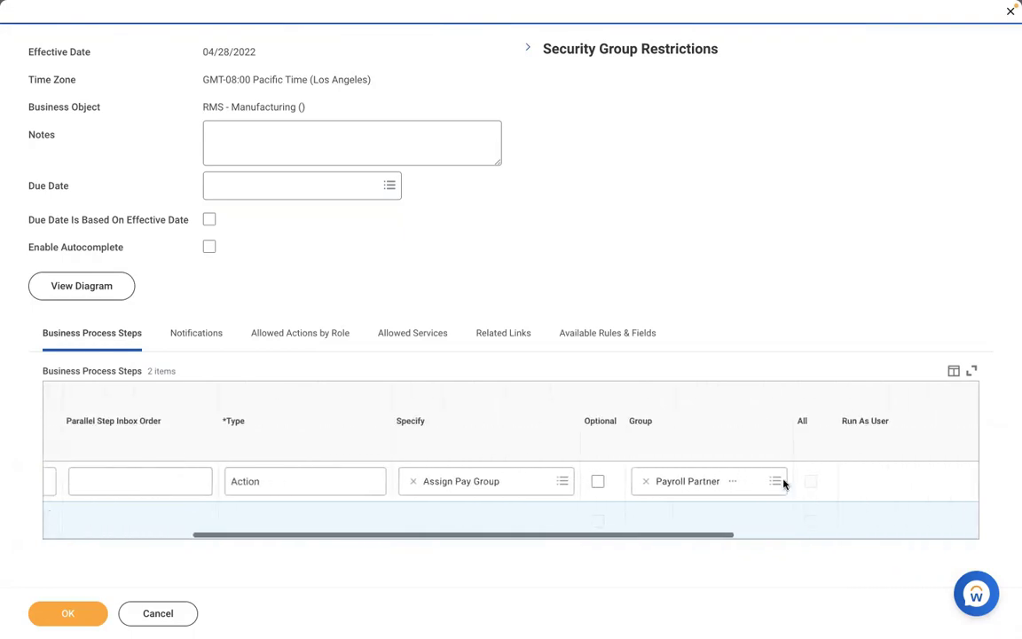
Preview the Payroll Partner group details, close them, and save the Hire process
{"action": "left_click", "coordinate": [733, 481]}
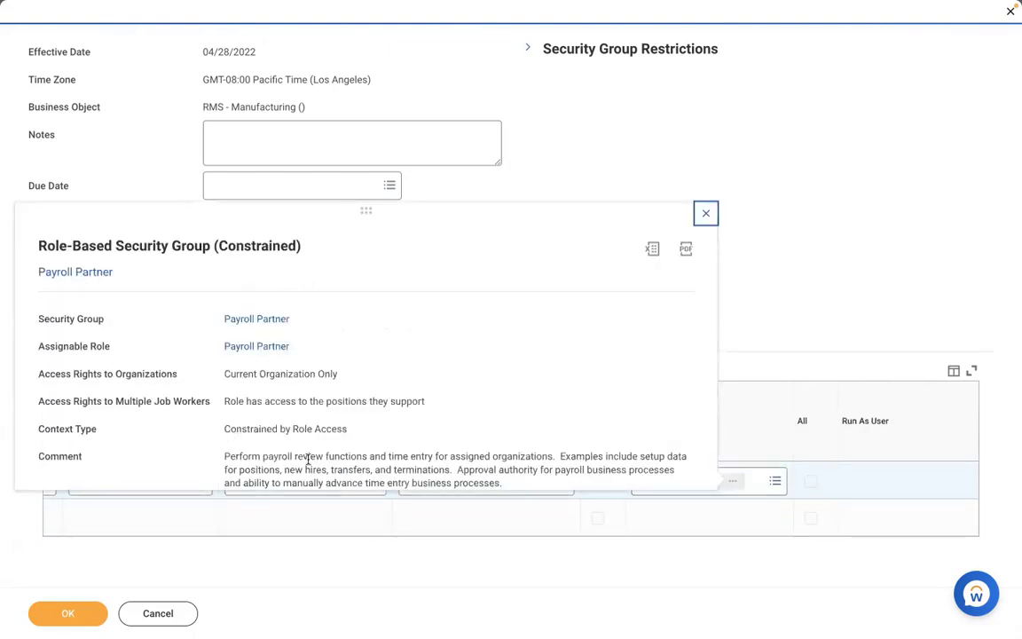
{"action": "left_click", "coordinate": [546, 179]}
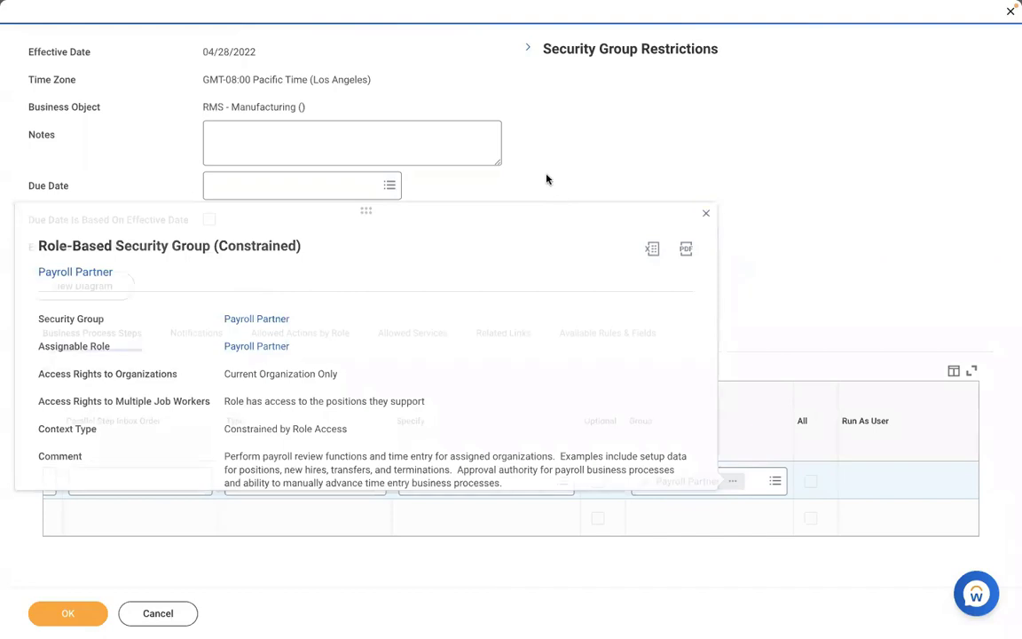
{"action": "left_click", "coordinate": [40, 617]}
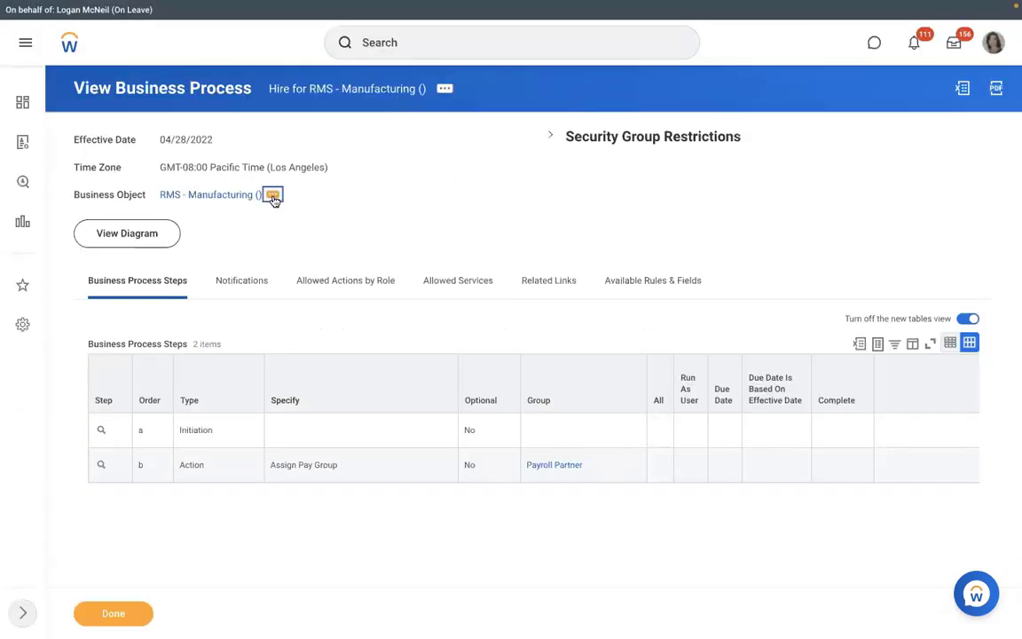
Create an Assign Pay Group business process definition for RMS - Manufacturing ()
{"action": "left_click", "coordinate": [272, 195]}
{"action": "mouse_move", "coordinate": [342, 343]}
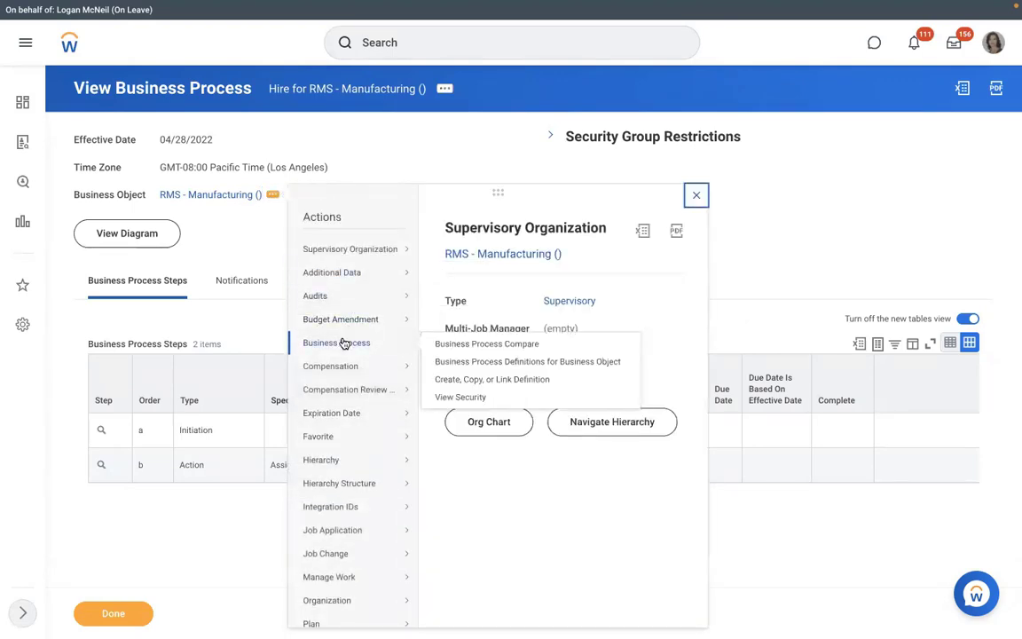
{"action": "left_click", "coordinate": [454, 380]}
{"action": "left_click", "coordinate": [433, 286]}
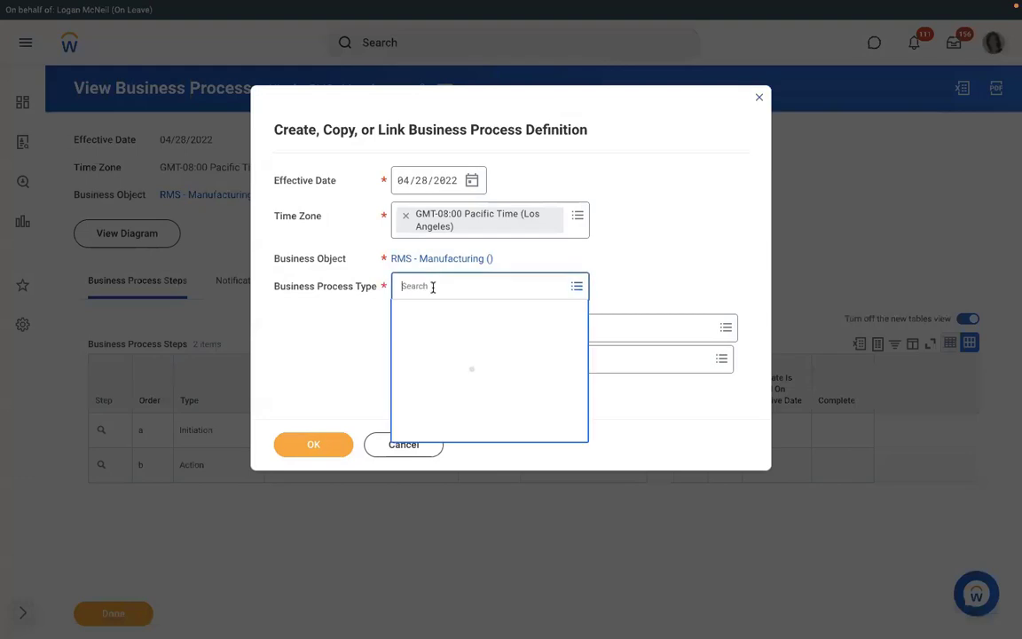
{"action": "type", "text": "assign "}
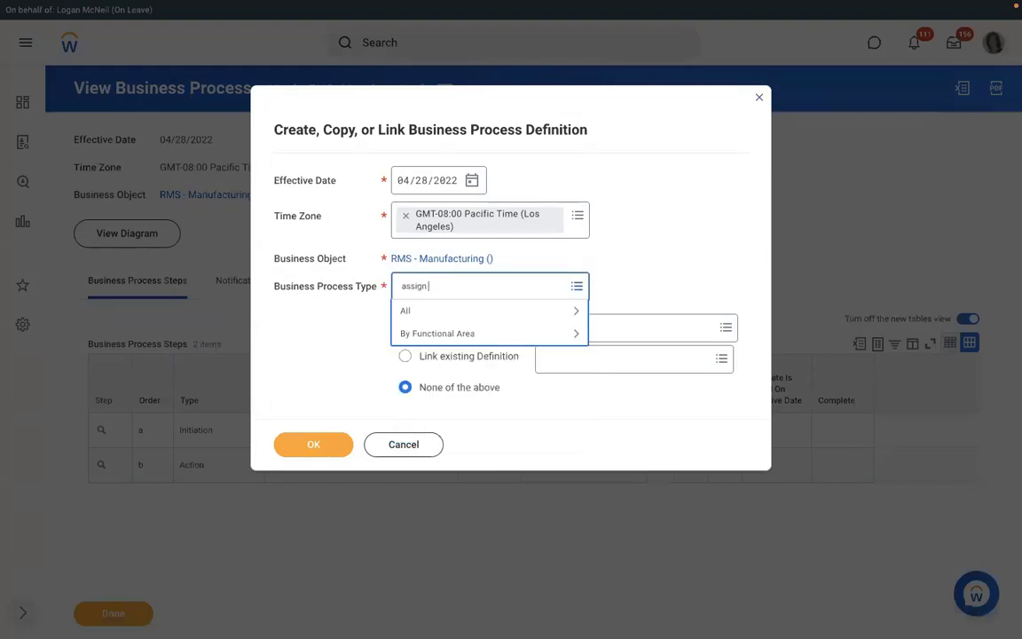
{"action": "type", "text": "pay group"}
{"action": "key", "text": "Return"}
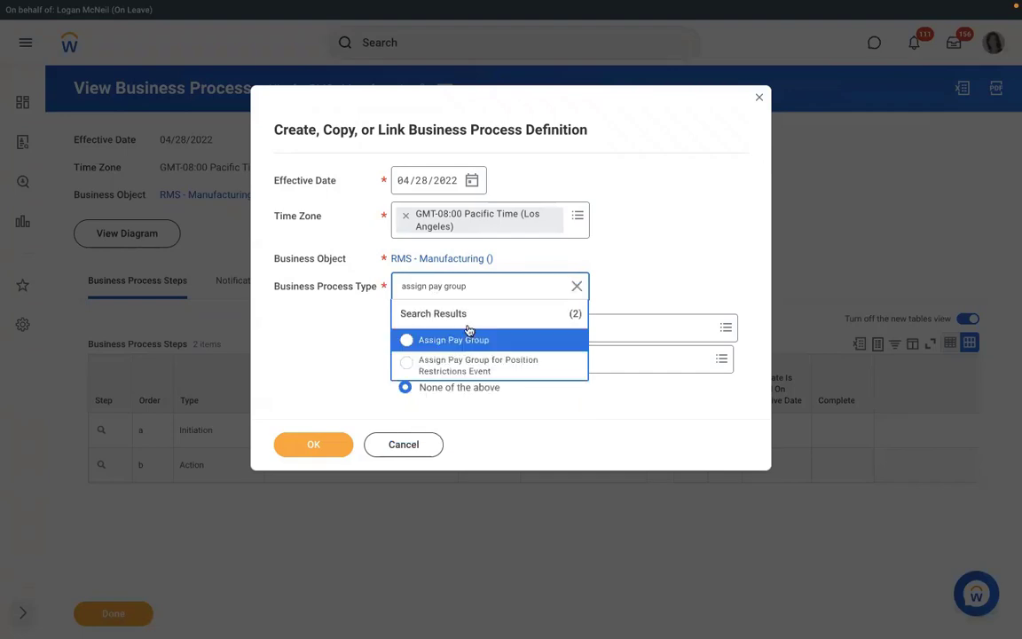
{"action": "left_click", "coordinate": [456, 338]}
{"action": "left_click", "coordinate": [311, 444]}
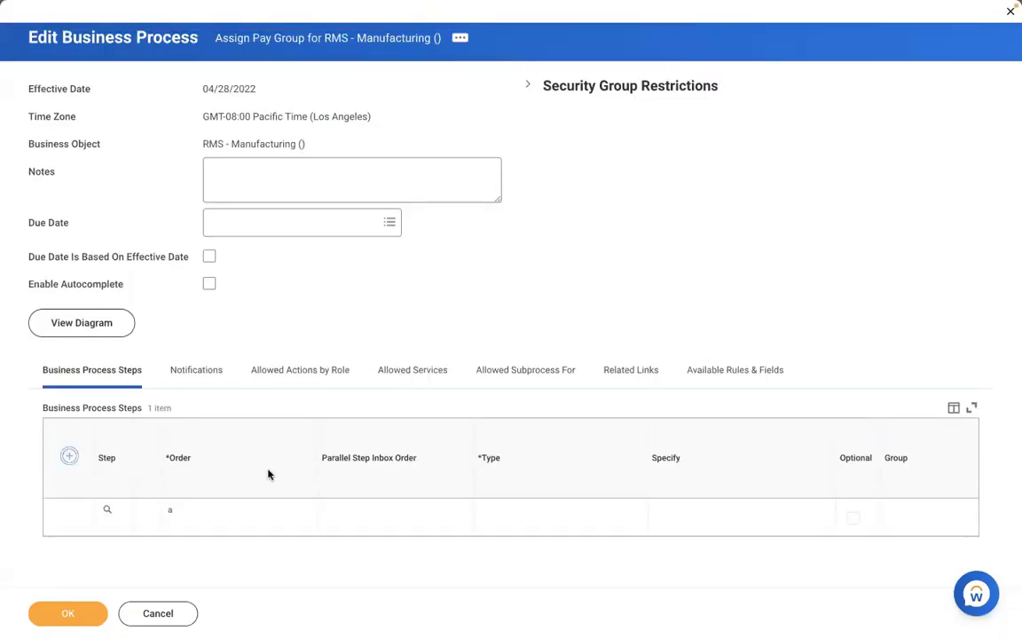
Add step b as a Review Pay Group Assignment action for Payroll Partner and save
{"action": "type", "text": "b"}
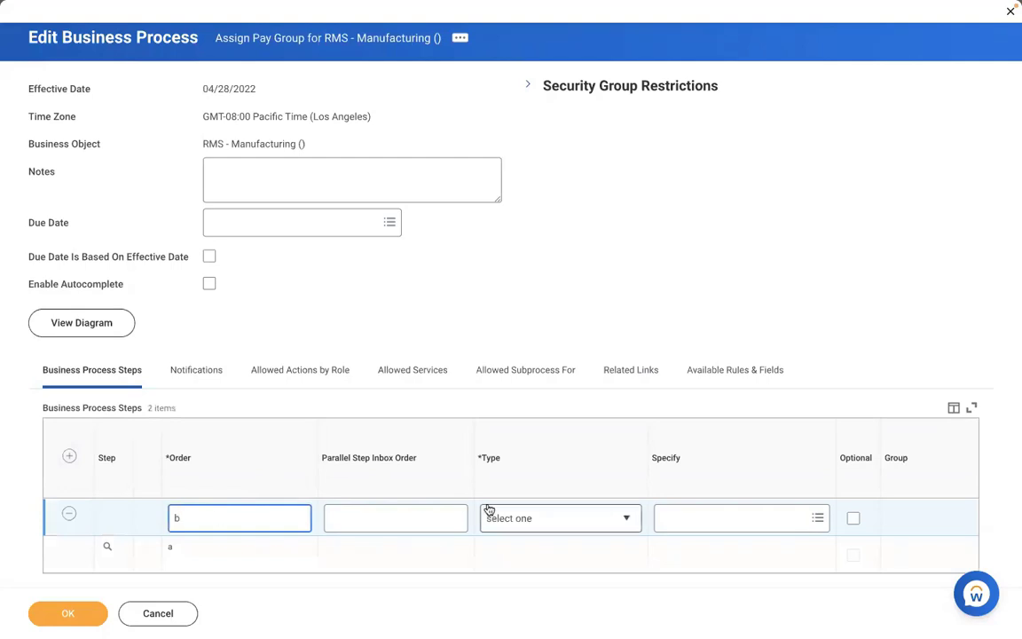
{"action": "left_click", "coordinate": [532, 518]}
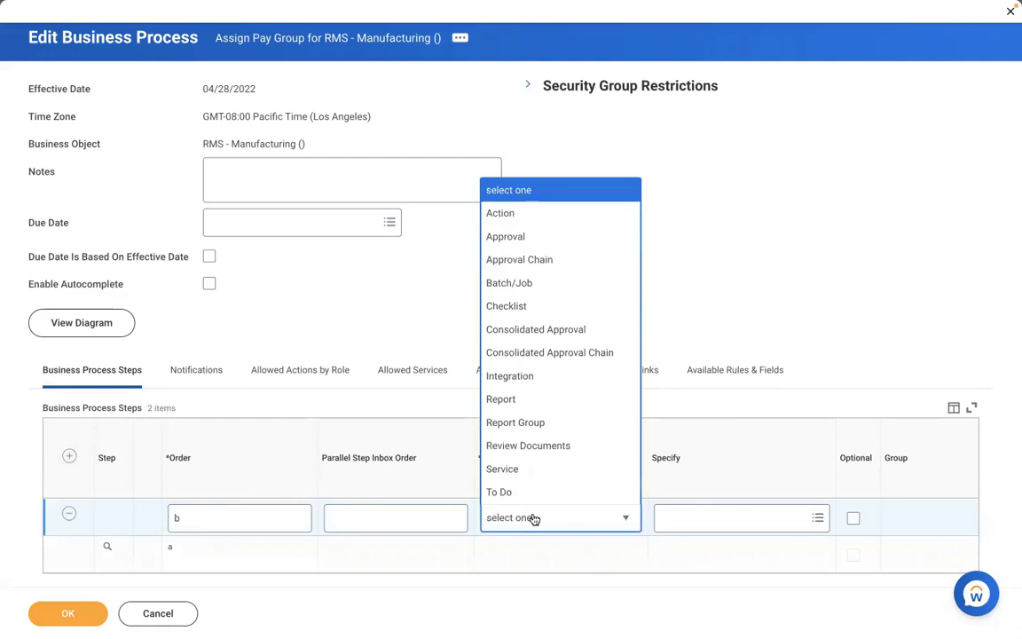
{"action": "left_click", "coordinate": [499, 213]}
{"action": "left_click", "coordinate": [672, 518]}
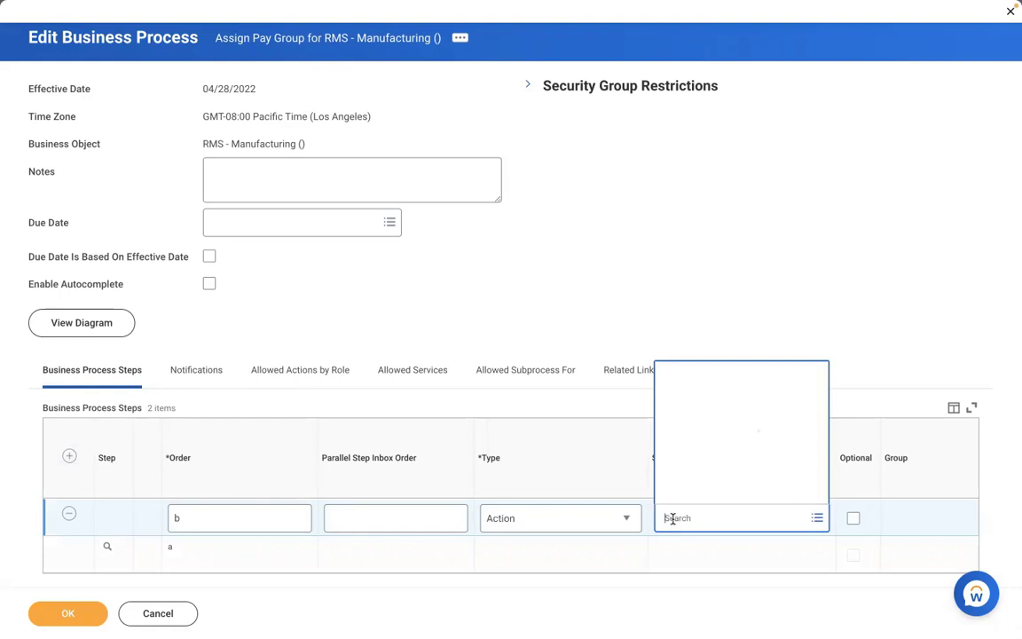
{"action": "type", "text": "review"}
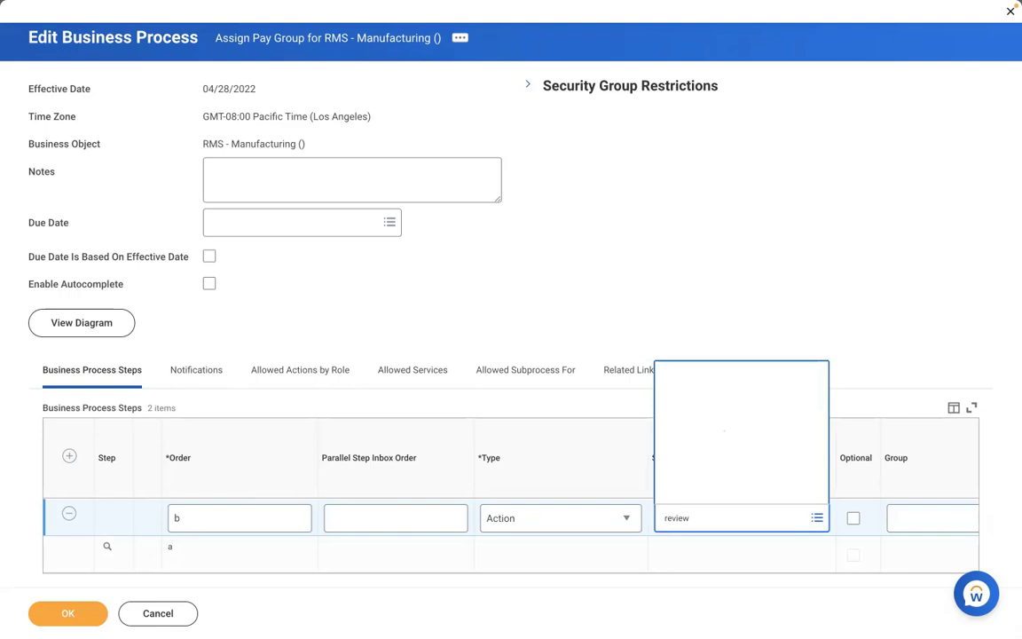
{"action": "left_click", "coordinate": [932, 518]}
{"action": "type", "text": "pa"}
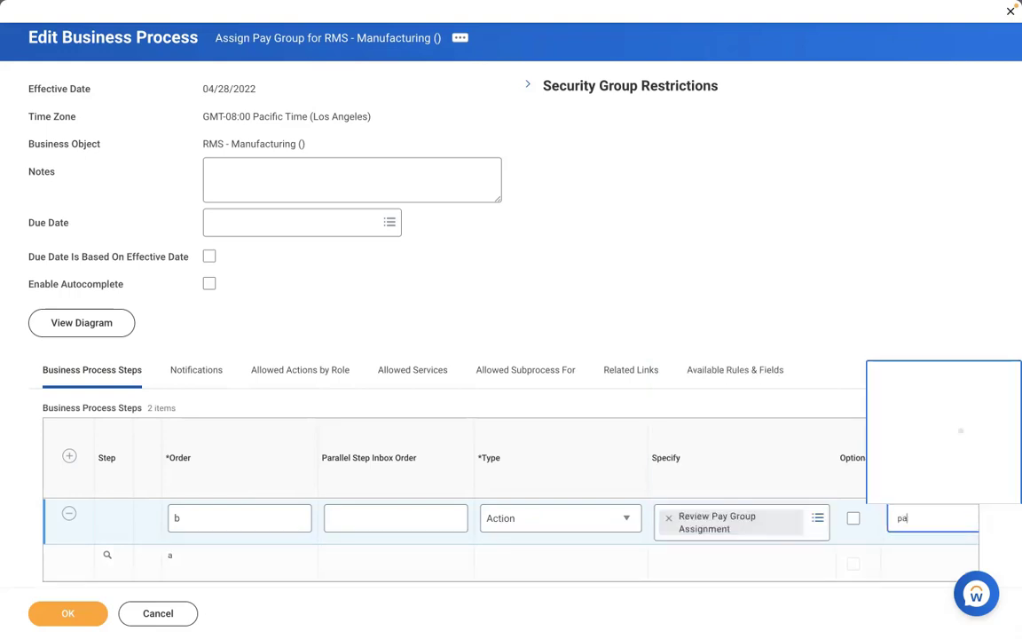
{"action": "type", "text": "yroll part"}
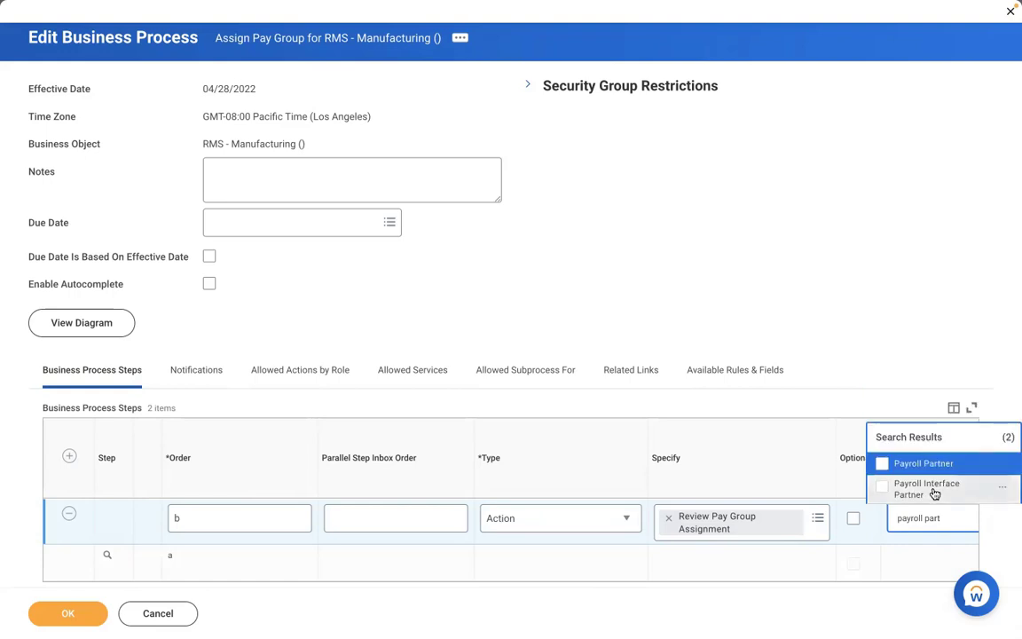
{"action": "left_click", "coordinate": [924, 464]}
{"action": "left_click", "coordinate": [71, 613]}
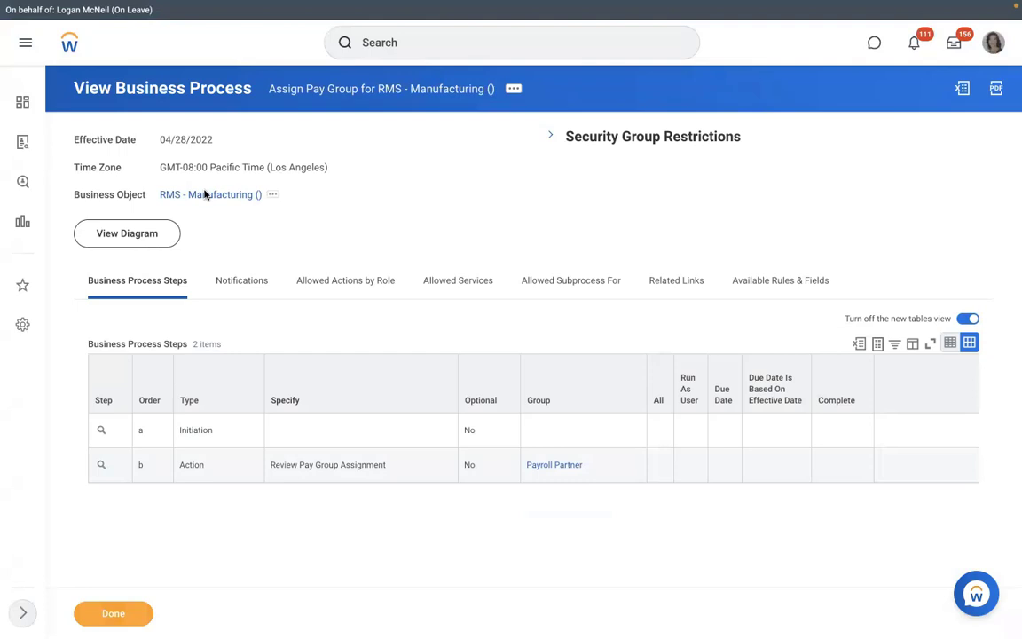
Start Create Position from the RMS - Manufacturing organization's Staffing actions
{"action": "left_click", "coordinate": [204, 194]}
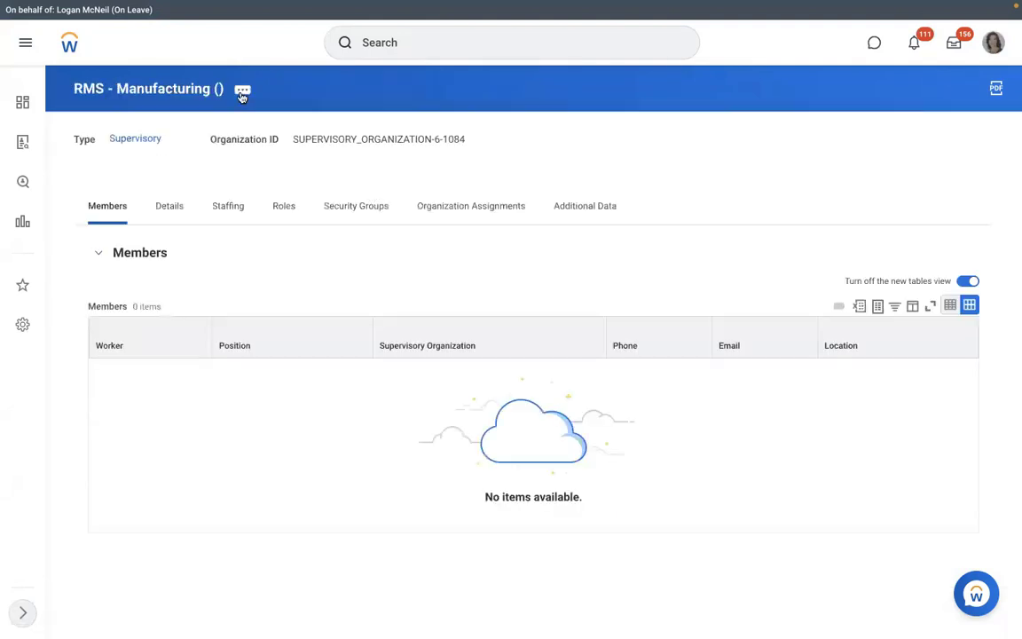
{"action": "left_click", "coordinate": [242, 92]}
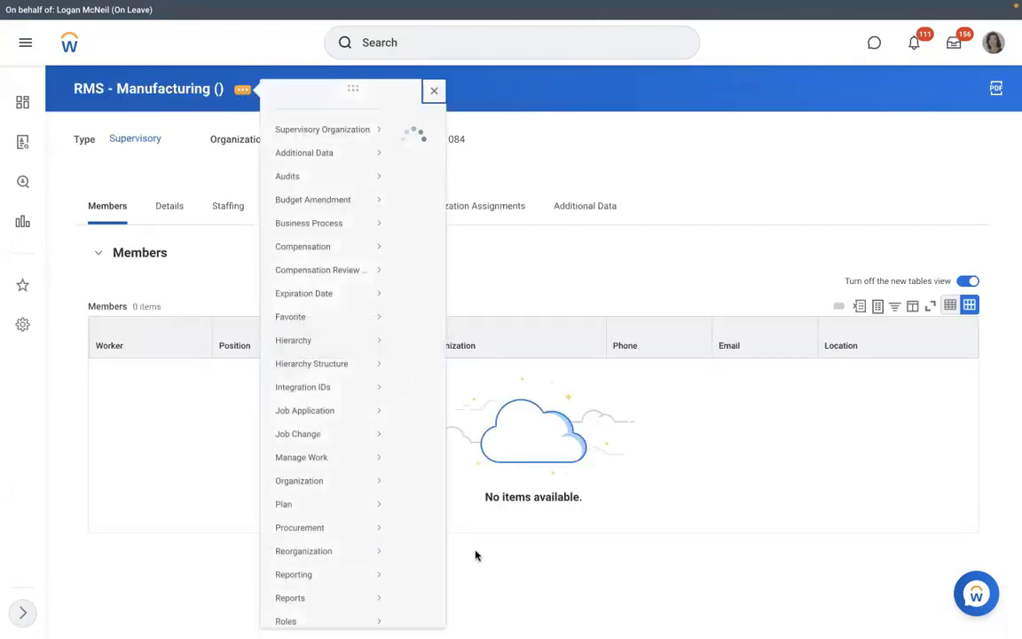
{"action": "scroll", "coordinate": [475, 554], "scroll_direction": "down", "scroll_amount": 3}
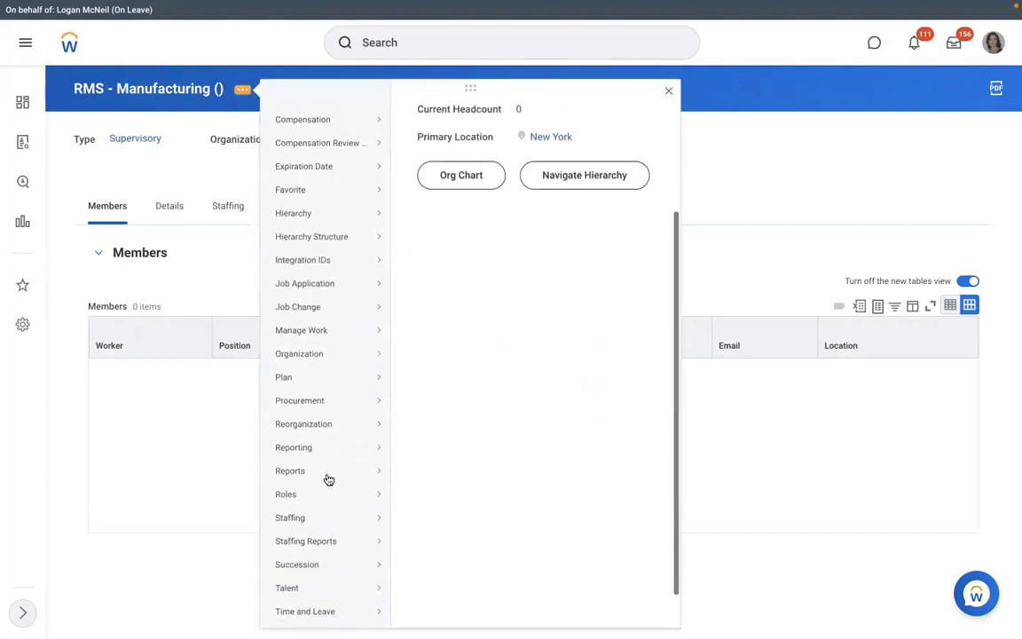
{"action": "scroll", "coordinate": [328, 479], "scroll_direction": "down", "scroll_amount": 1}
{"action": "mouse_move", "coordinate": [329, 479]}
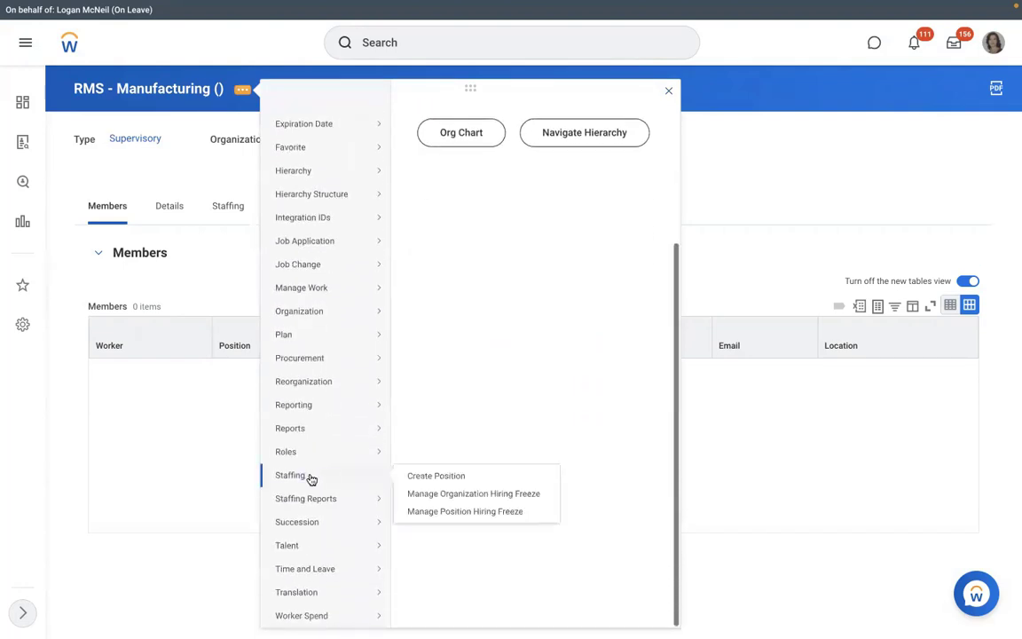
{"action": "left_click", "coordinate": [430, 477]}
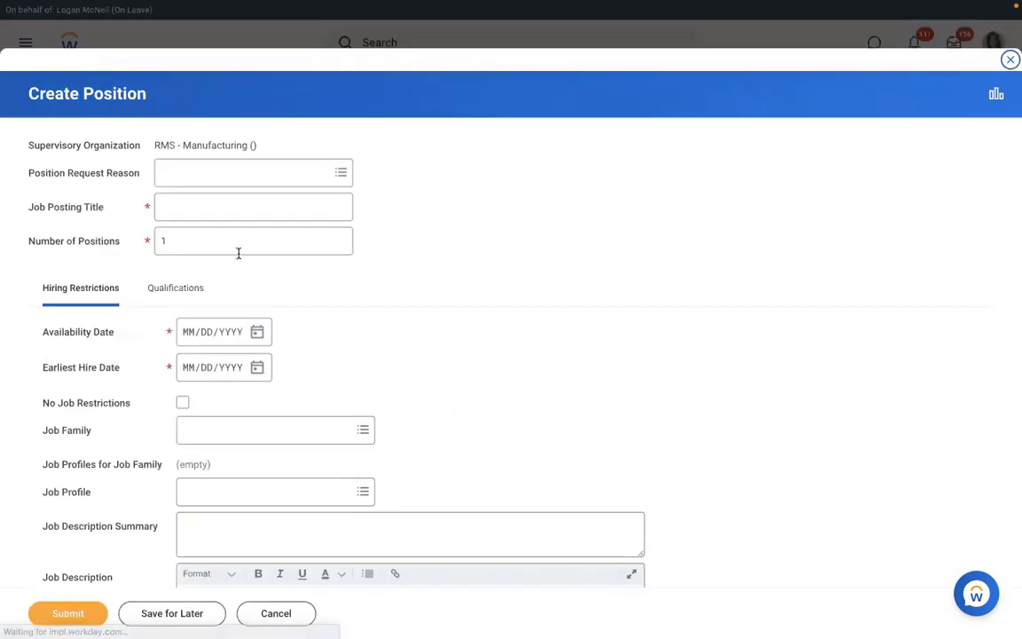
Set 3 positions with job posting title 'Executive Manager IT'
{"action": "key", "text": "Tab"}
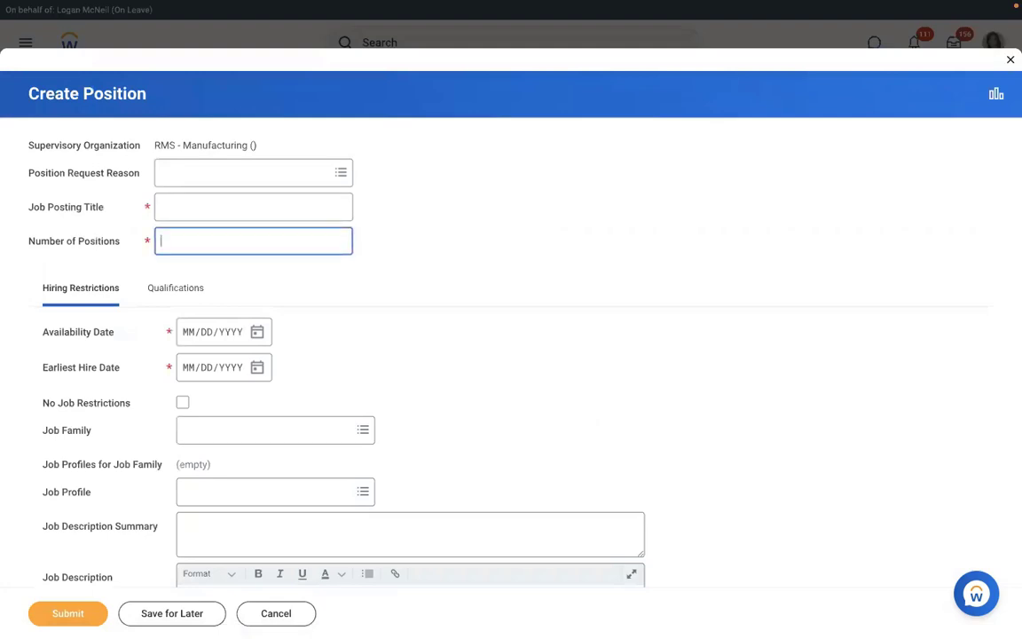
{"action": "type", "text": "3"}
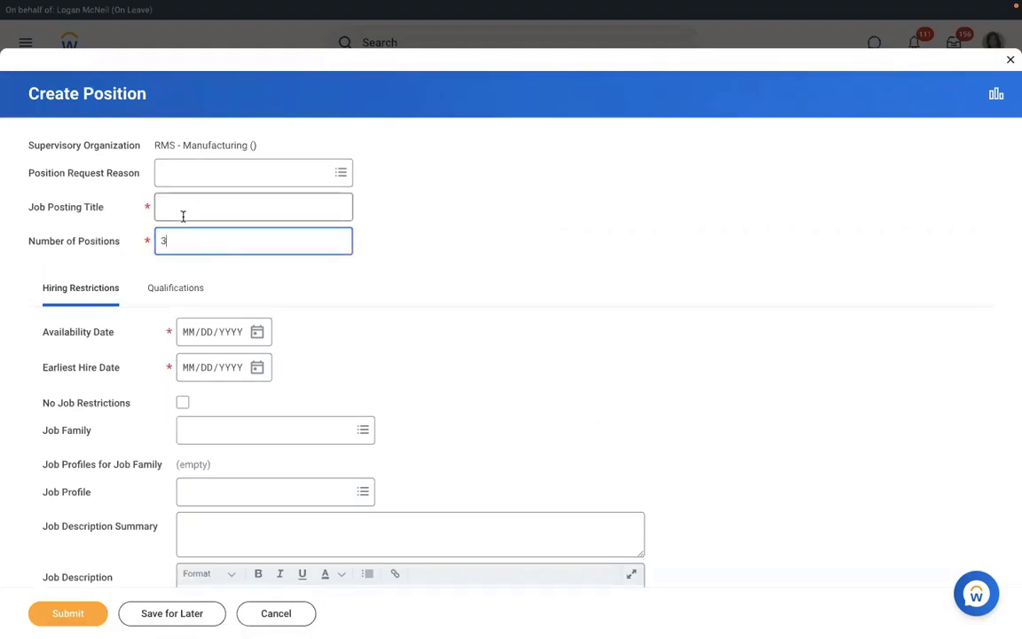
{"action": "left_click", "coordinate": [183, 216]}
{"action": "type", "text": "Ex"}
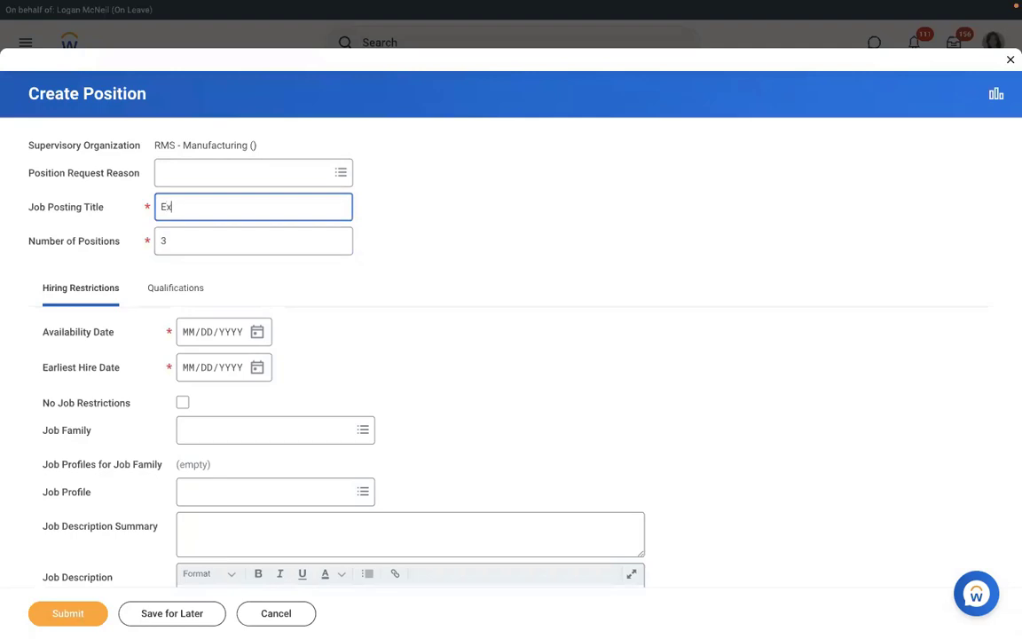
{"action": "type", "text": "ecutive Manage"}
{"action": "key", "text": "BackSpace"}
{"action": "key", "text": "BackSpace"}
{"action": "key", "text": "BackSpace"}
{"action": "key", "text": "BackSpace"}
{"action": "key", "text": "BackSpace"}
{"action": "key", "text": "BackSpace"}
{"action": "key", "text": "BackSpace"}
{"action": "key", "text": "BackSpace"}
{"action": "key", "text": "BackSpace"}
{"action": "key", "text": "BackSpace"}
{"action": "key", "text": "BackSpace"}
{"action": "key", "text": "BackSpace"}
{"action": "key", "text": "BackSpace"}
{"action": "key", "text": "BackSpace"}
{"action": "key", "text": "BackSpace"}
{"action": "key", "text": "BackSpace"}
{"action": "key", "text": "BackSpace"}
{"action": "type", "text": "Executive Manager IT"}
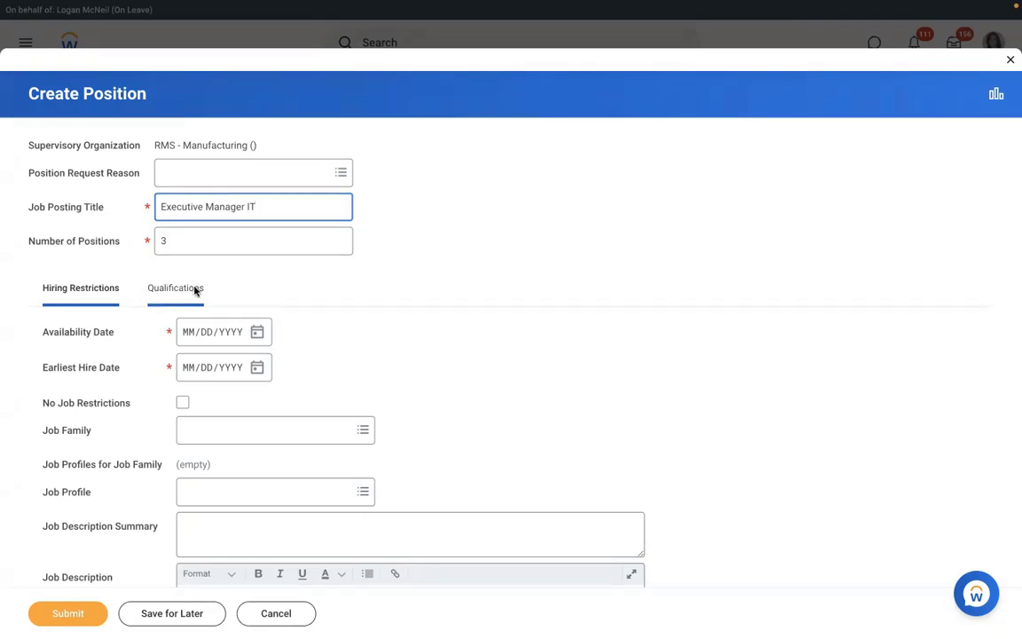
Set the availability and earliest hire date to 01/01/2022
{"action": "left_click", "coordinate": [188, 338]}
{"action": "type", "text": "01/"}
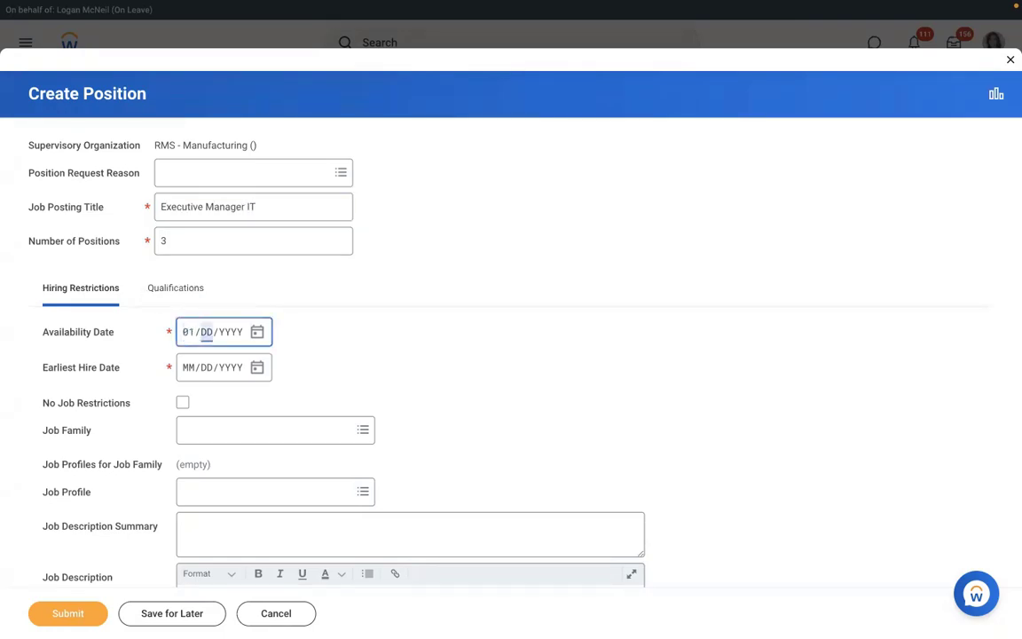
{"action": "type", "text": "01/2022"}
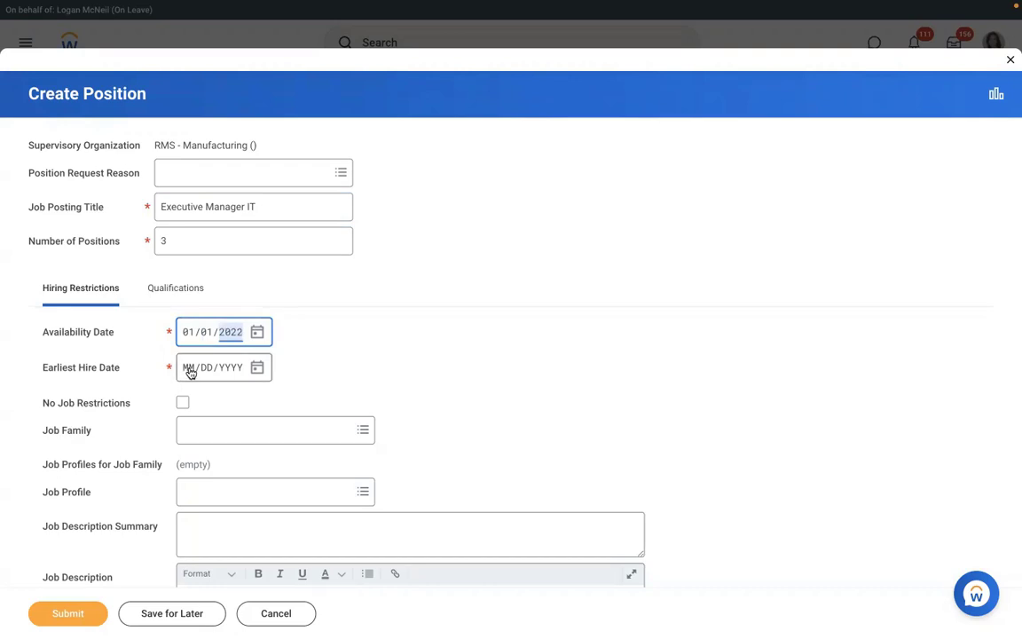
{"action": "left_click", "coordinate": [189, 372]}
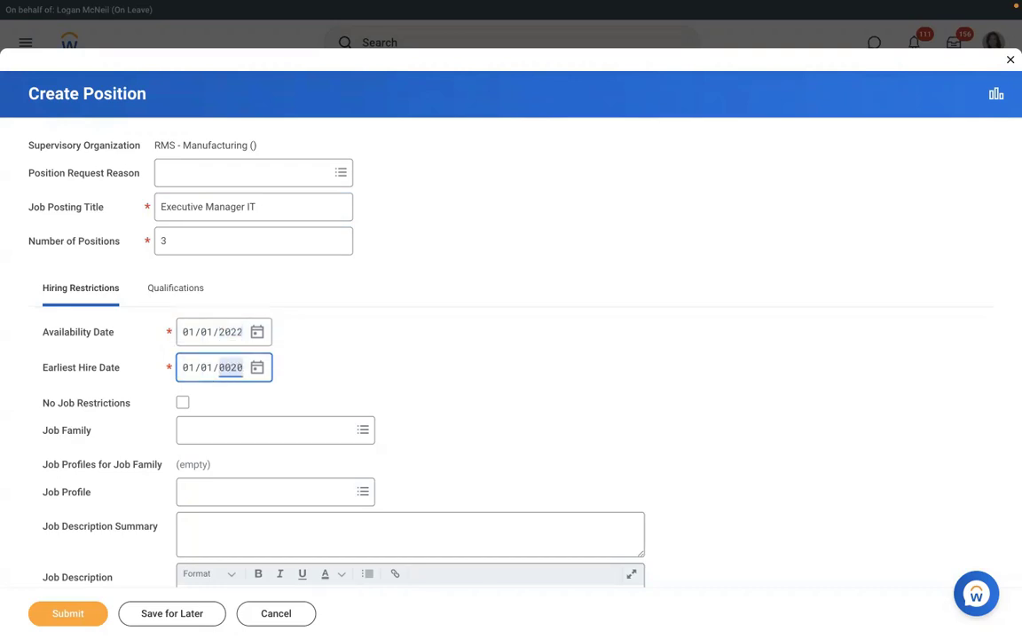
{"action": "left_click", "coordinate": [470, 370]}
{"action": "scroll", "coordinate": [470, 370], "scroll_direction": "down", "scroll_amount": 2}
{"action": "scroll", "coordinate": [470, 371], "scroll_direction": "down", "scroll_amount": 5}
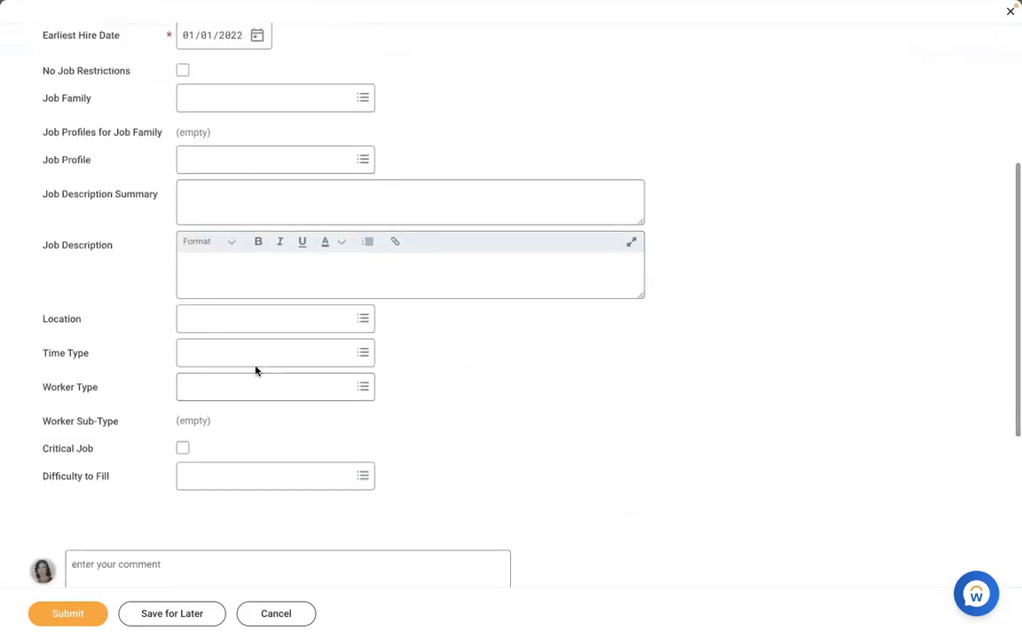
Set location New York, time type Full time, worker type Employee, sub-type Regular
{"action": "left_click", "coordinate": [233, 323]}
{"action": "type", "text": "new "}
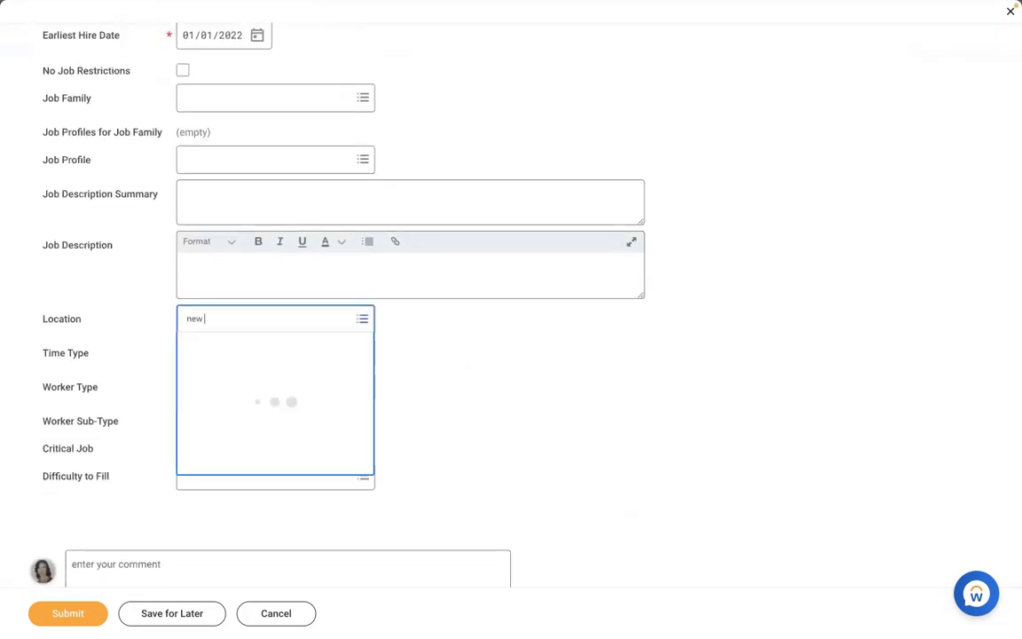
{"action": "type", "text": "york"}
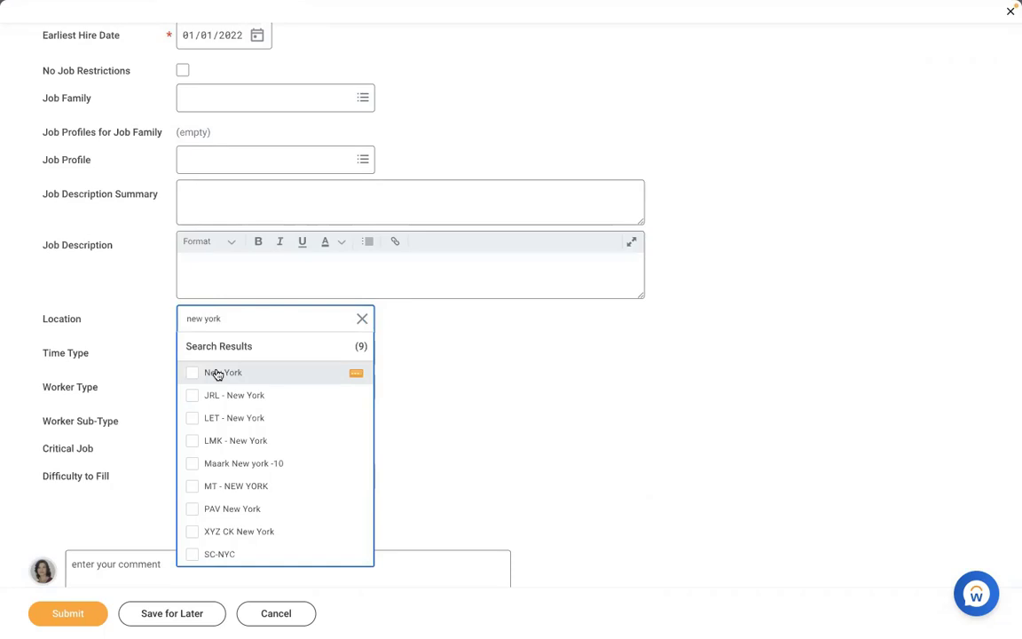
{"action": "left_click", "coordinate": [217, 373]}
{"action": "left_click", "coordinate": [214, 346]}
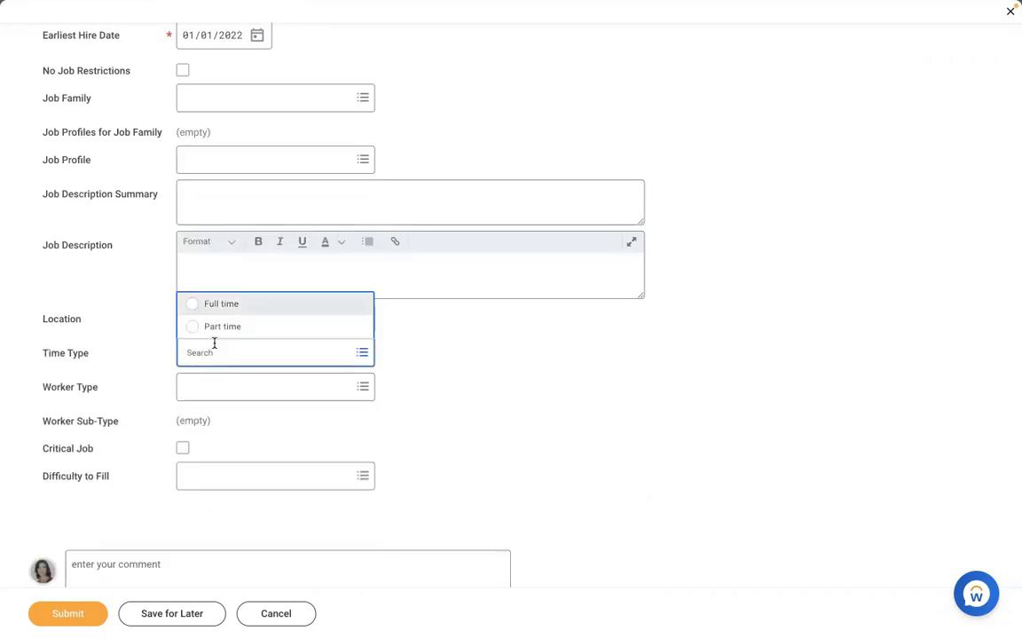
{"action": "key", "text": "Tab"}
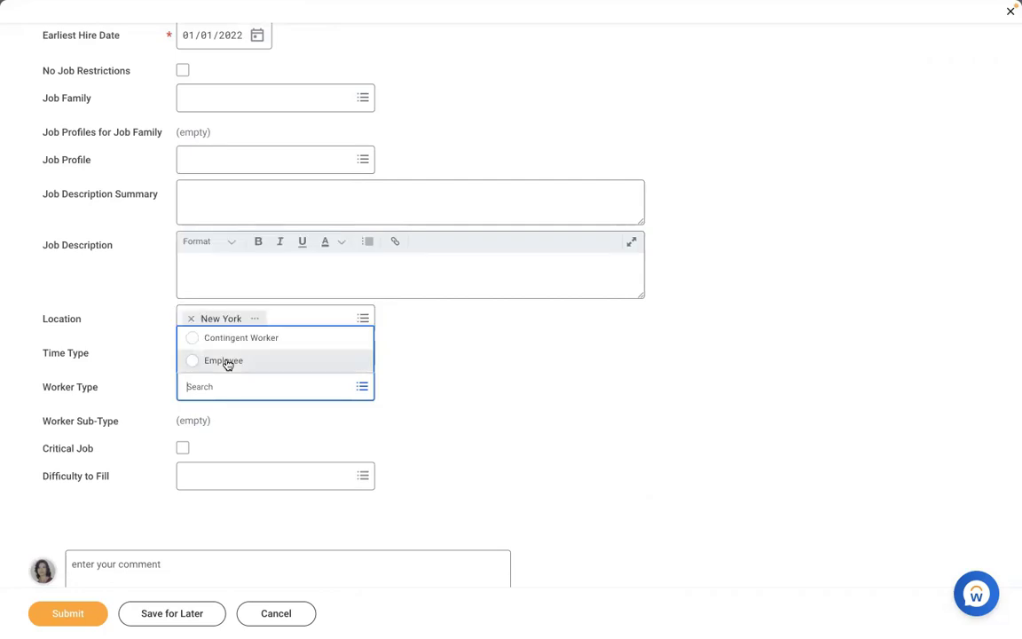
{"action": "left_click", "coordinate": [228, 362]}
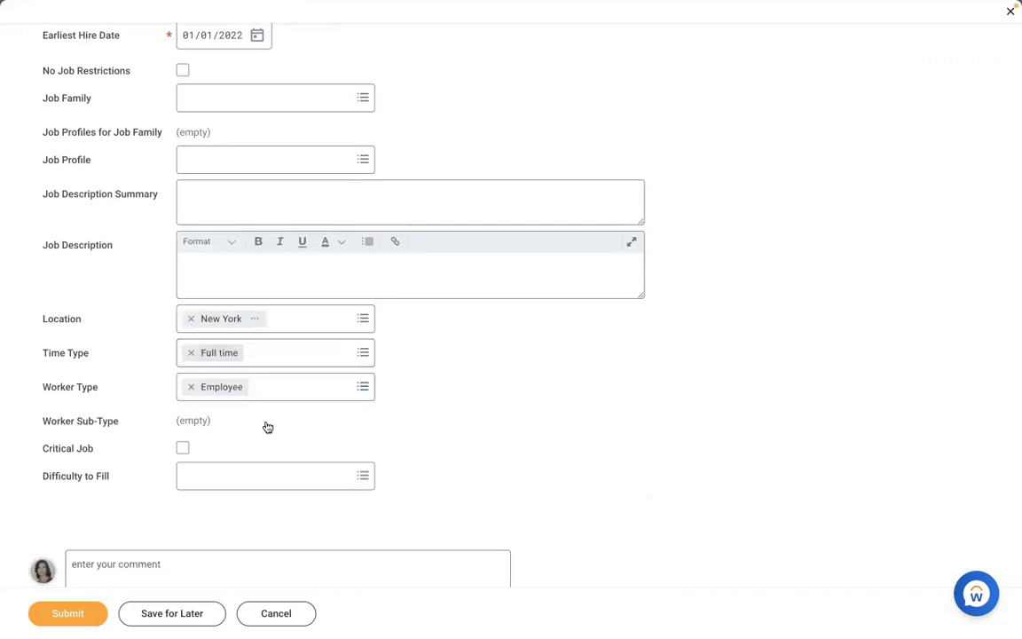
{"action": "key", "text": "Tab"}
{"action": "type", "text": "reg"}
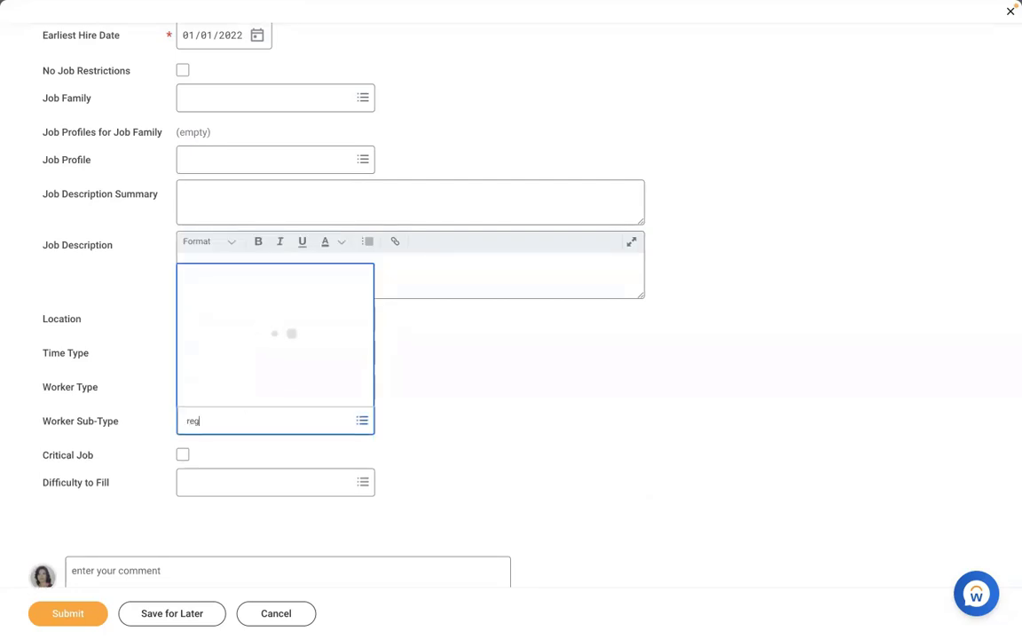
{"action": "key", "text": "Return"}
{"action": "left_click", "coordinate": [462, 384]}
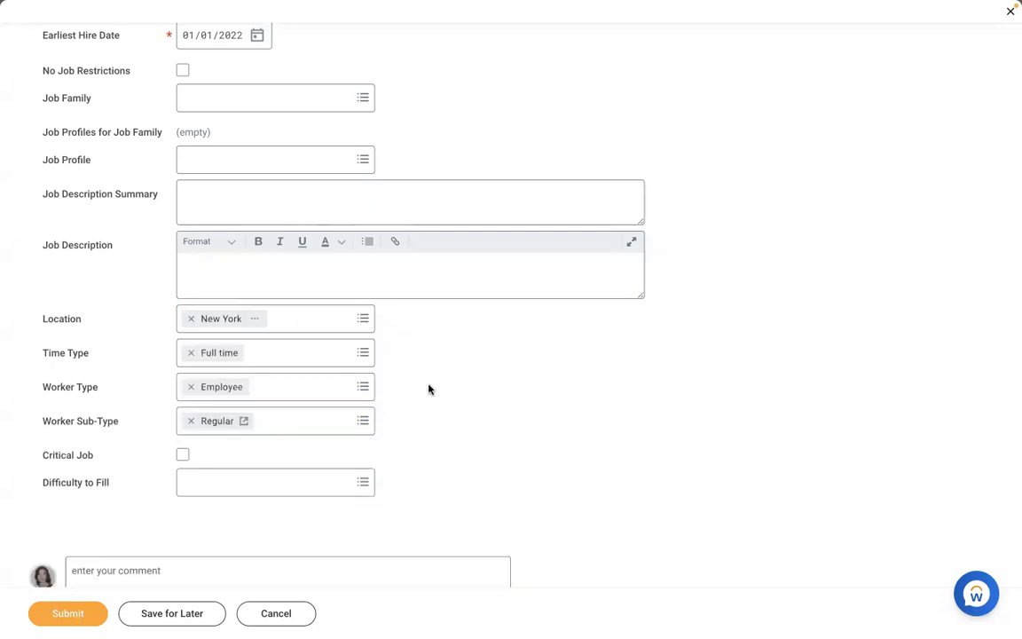
Choose AMD - Manager HR as the job profile
{"action": "left_click", "coordinate": [267, 156]}
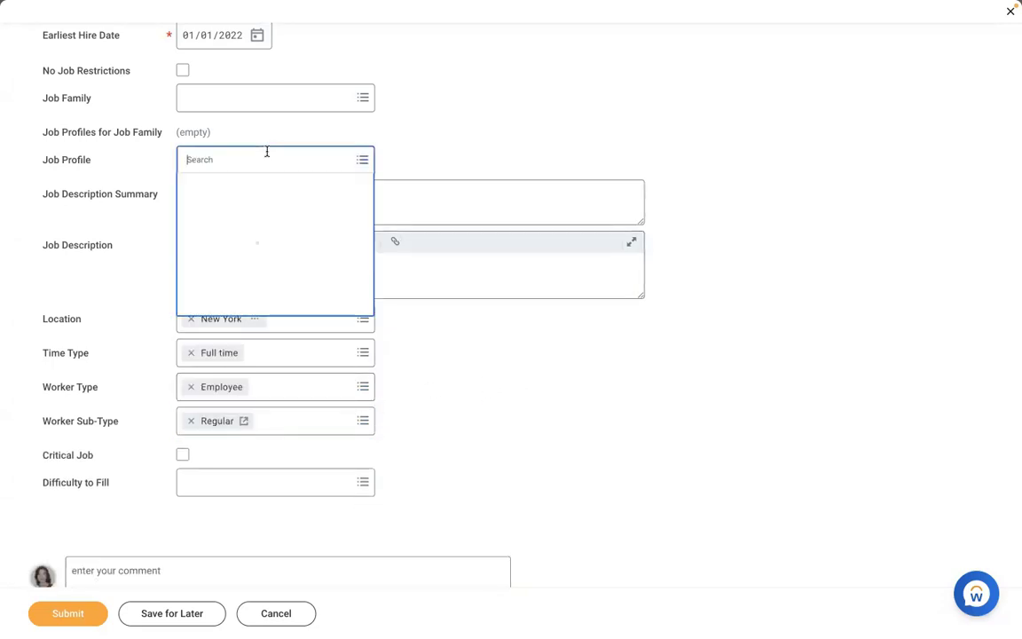
{"action": "type", "text": "amd"}
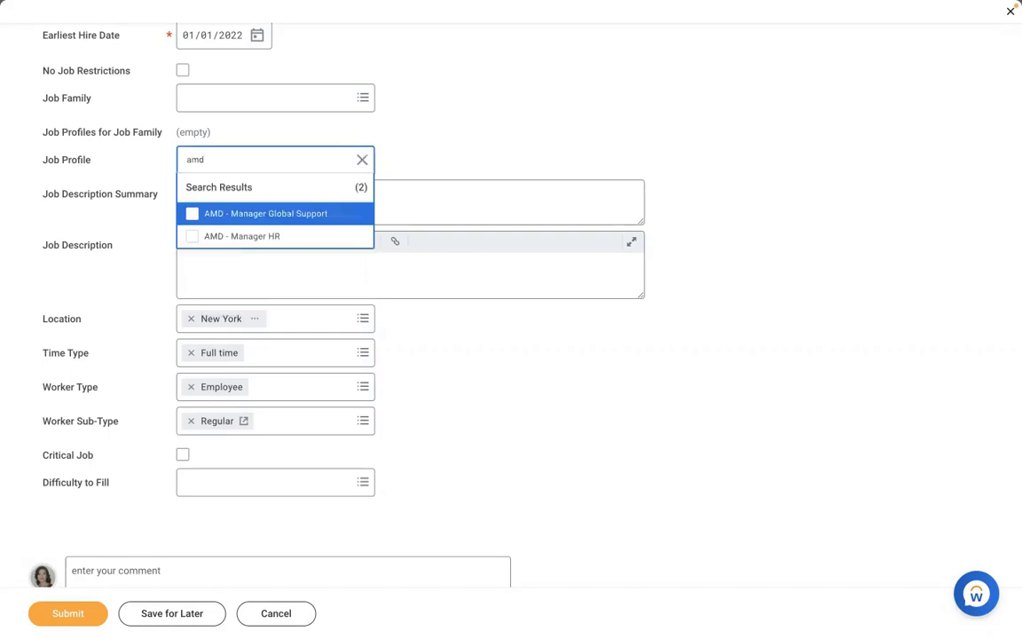
{"action": "left_click", "coordinate": [222, 236]}
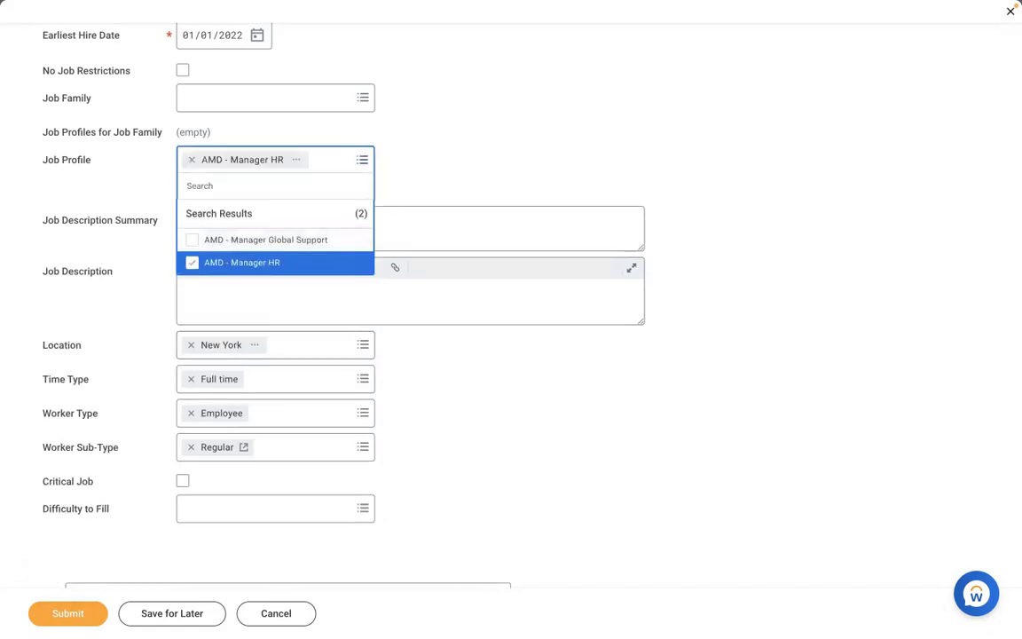
{"action": "left_click", "coordinate": [46, 557]}
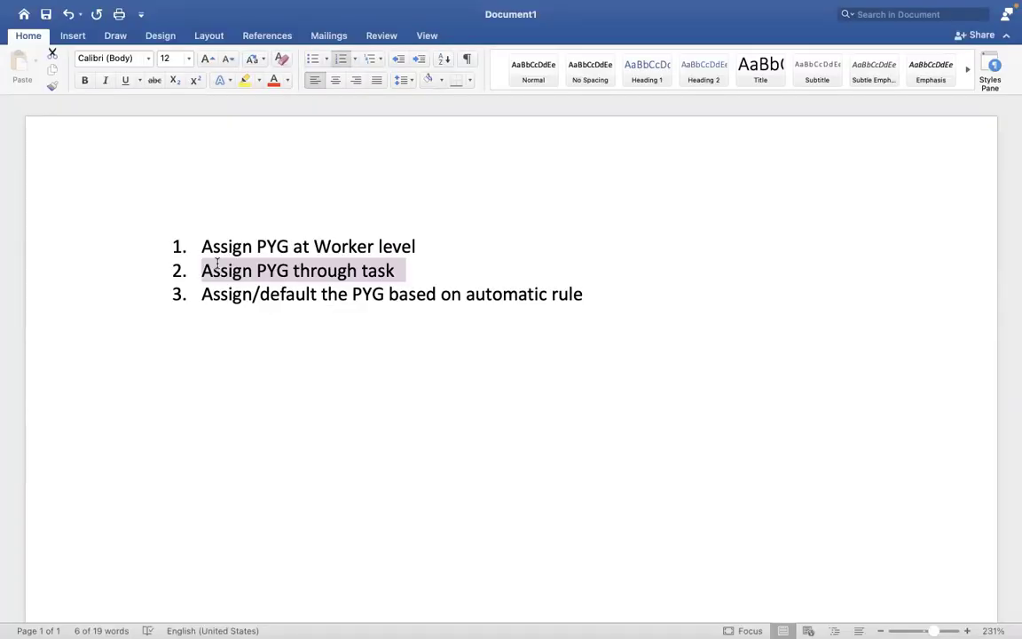
Select Word list item 3 about assigning the PYG by automatic rule, then return to Workday
{"action": "left_click_drag", "start_coordinate": [584, 294], "coordinate": [213, 299]}
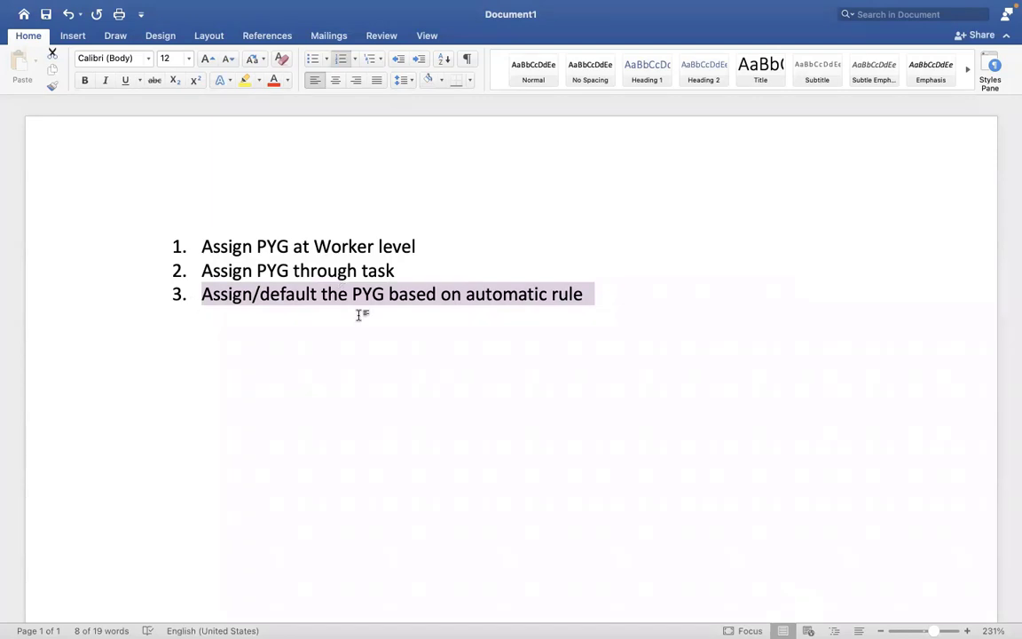
{"action": "key", "text": "ctrl+Right"}
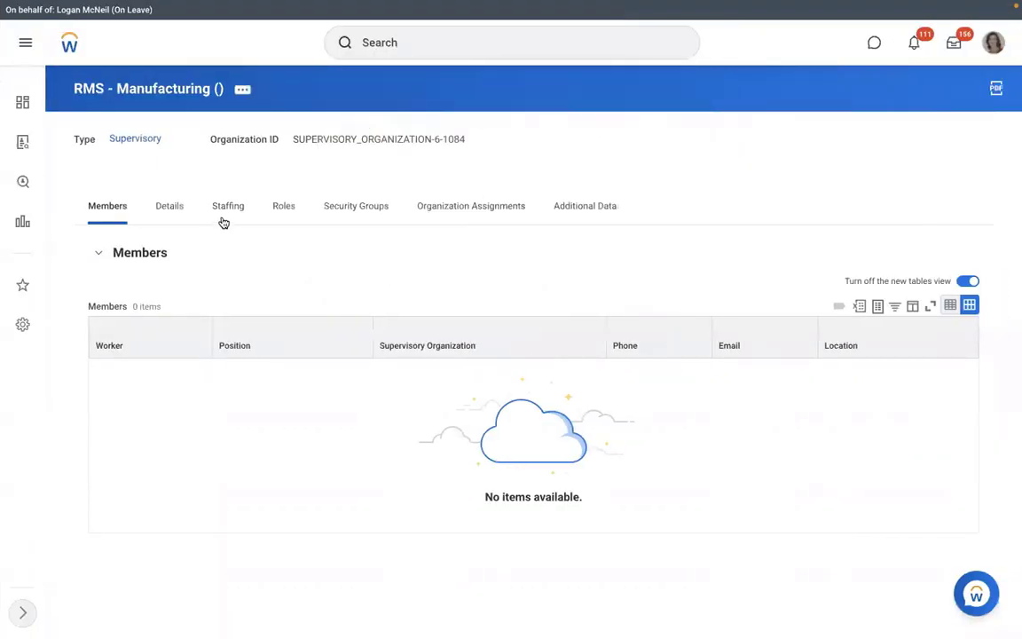
Check RMS - Manufacturing's staffing positions and search Workday for 'view pay group'
{"action": "left_click", "coordinate": [225, 218]}
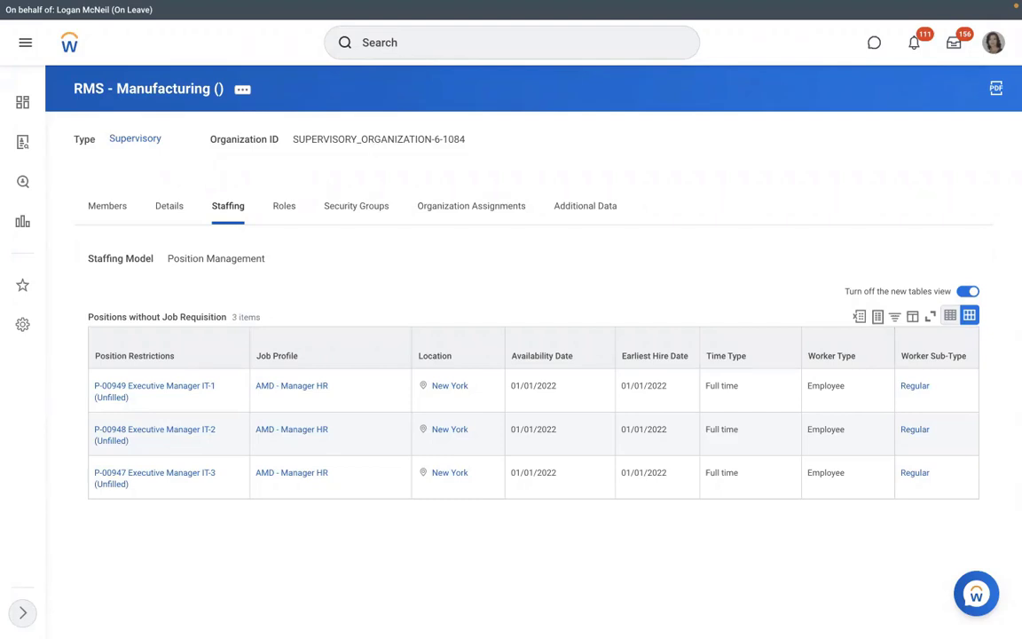
{"action": "left_click", "coordinate": [403, 47]}
{"action": "type", "text": "view pay group"}
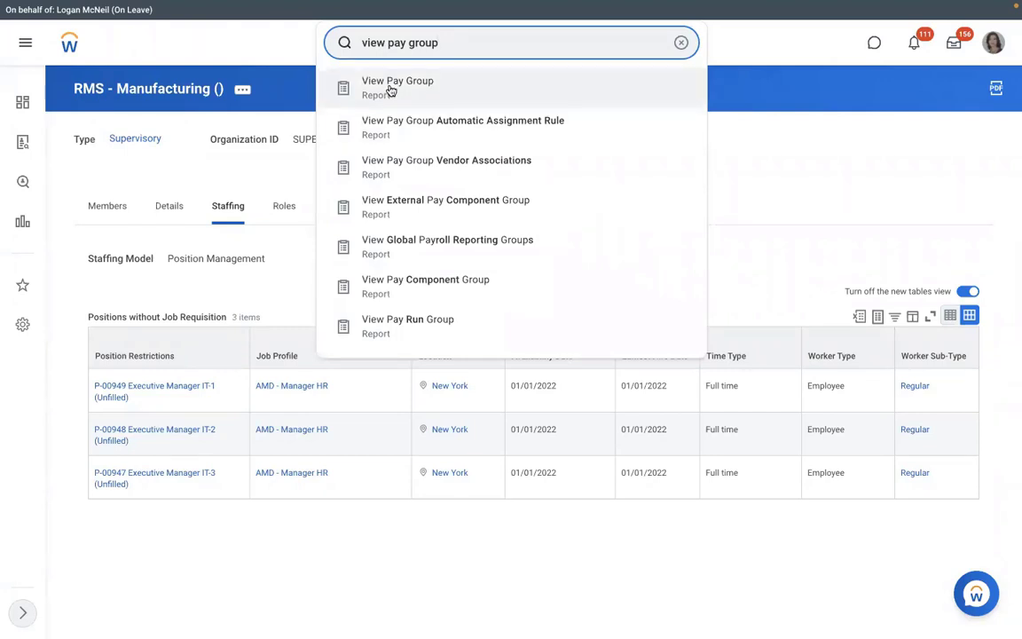
Run the View Pay Group report for the RBS - Monthly PYG pay group
{"action": "left_click", "coordinate": [391, 89]}
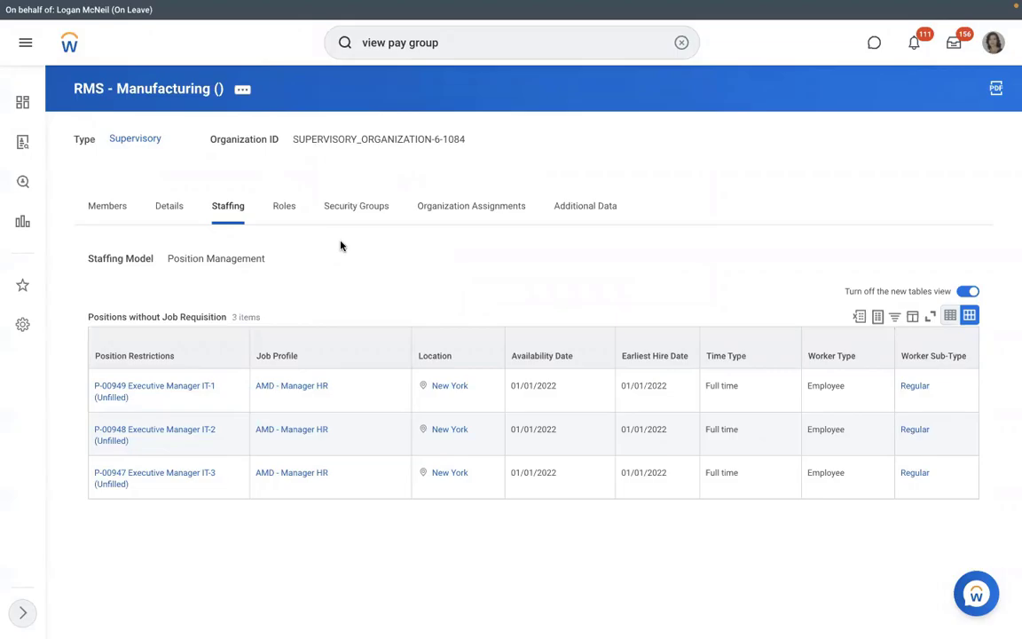
{"action": "type", "text": "dmd"}
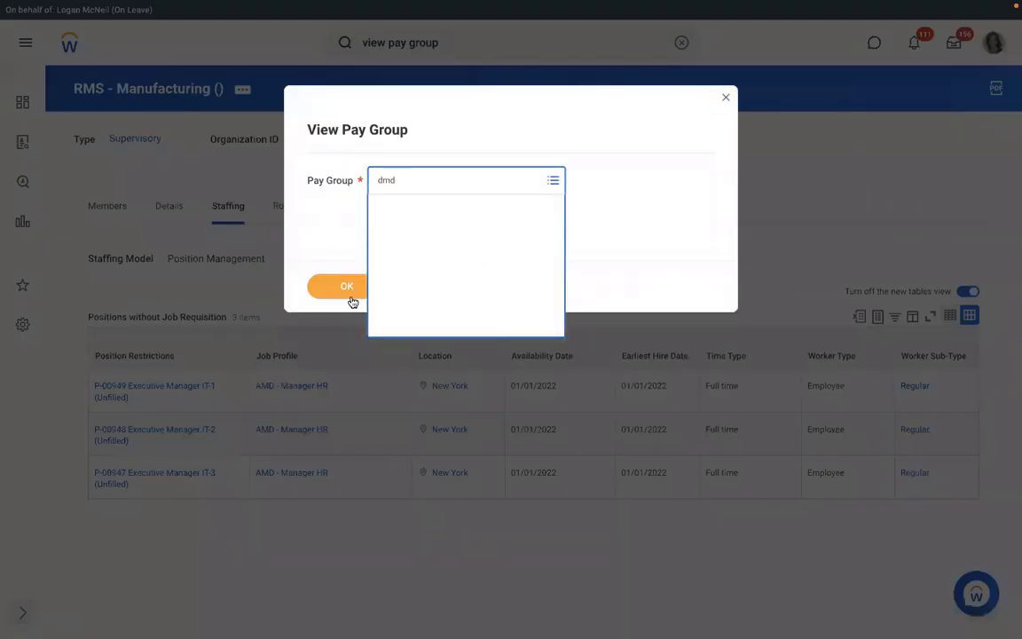
{"action": "left_click", "coordinate": [346, 288]}
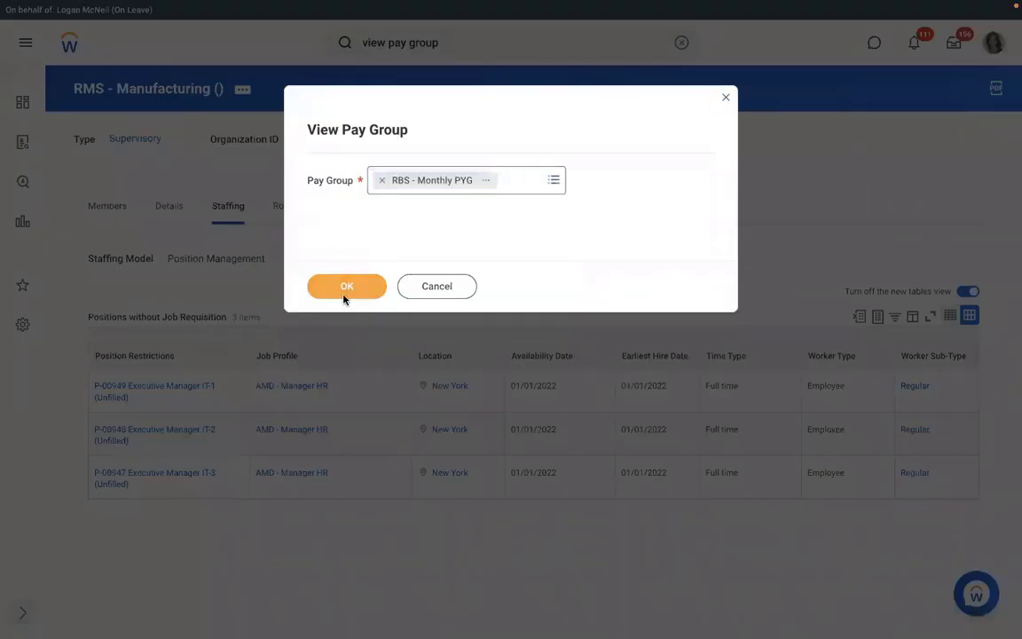
{"action": "left_click", "coordinate": [345, 295]}
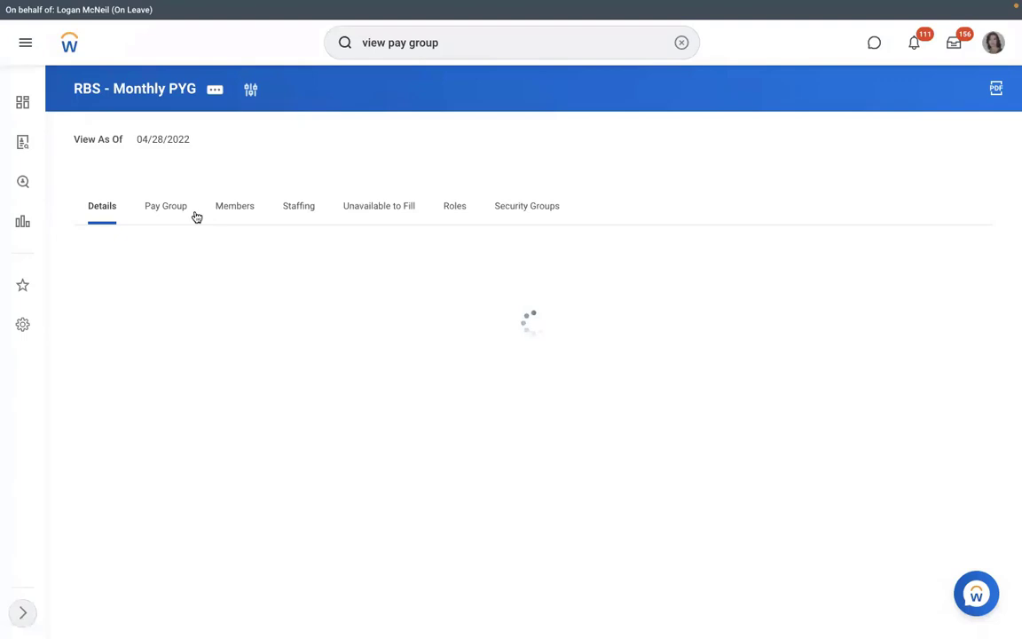
Review the pay group's members and settings, preview the RBS - PYG Automatic Assignment rule, then view Roles
{"action": "left_click", "coordinate": [232, 207]}
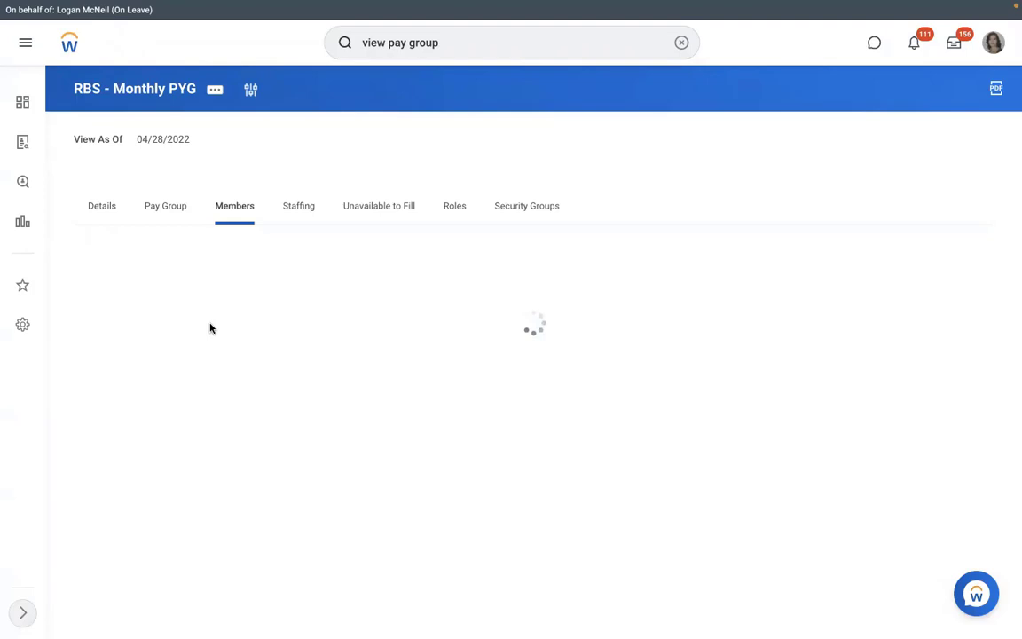
{"action": "left_click", "coordinate": [164, 213]}
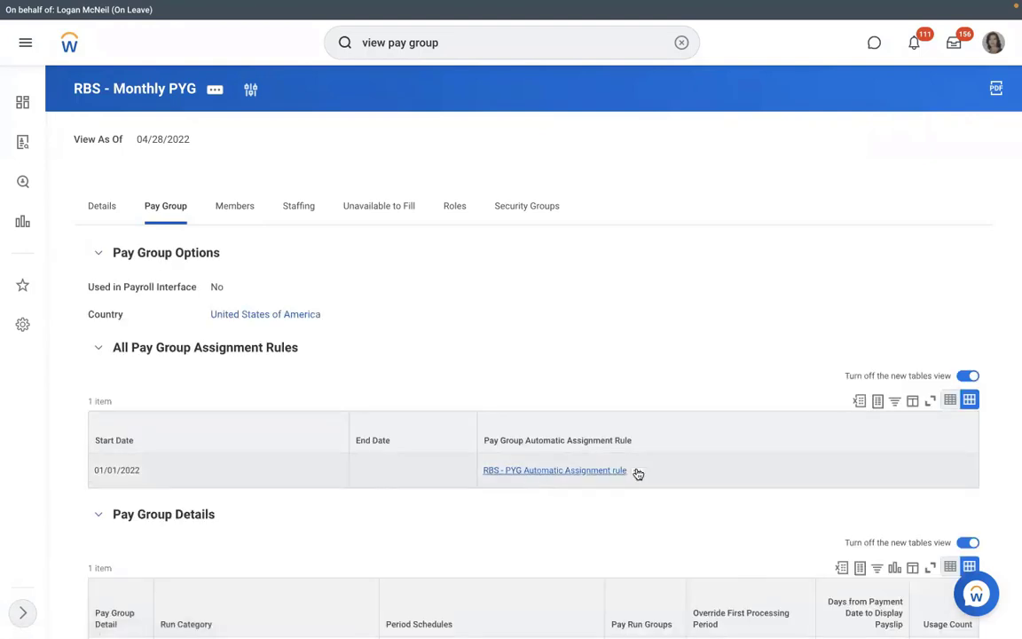
{"action": "left_click", "coordinate": [637, 473]}
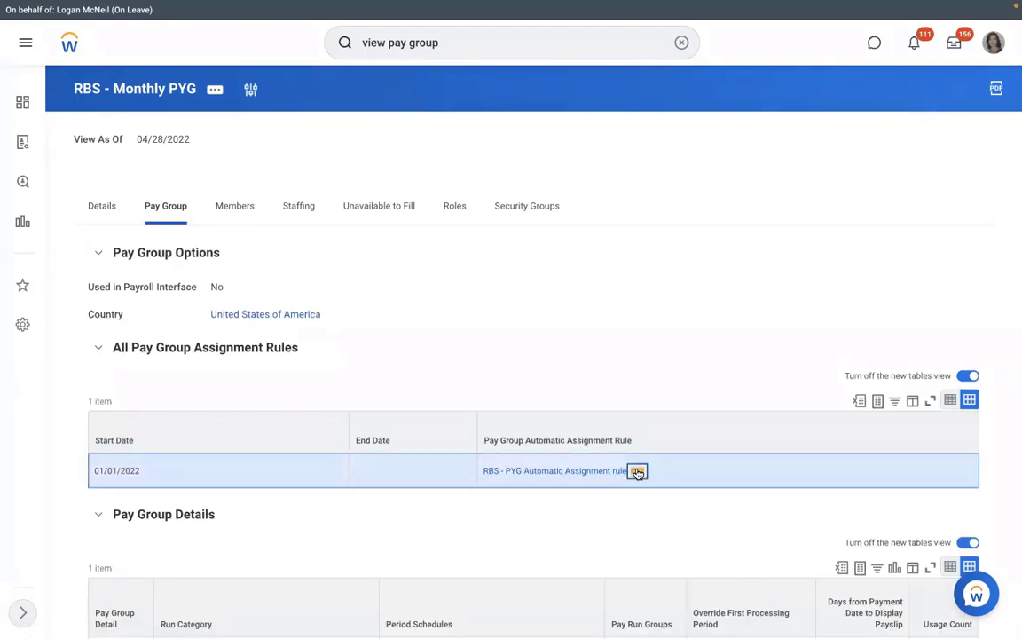
{"action": "left_click", "coordinate": [637, 472]}
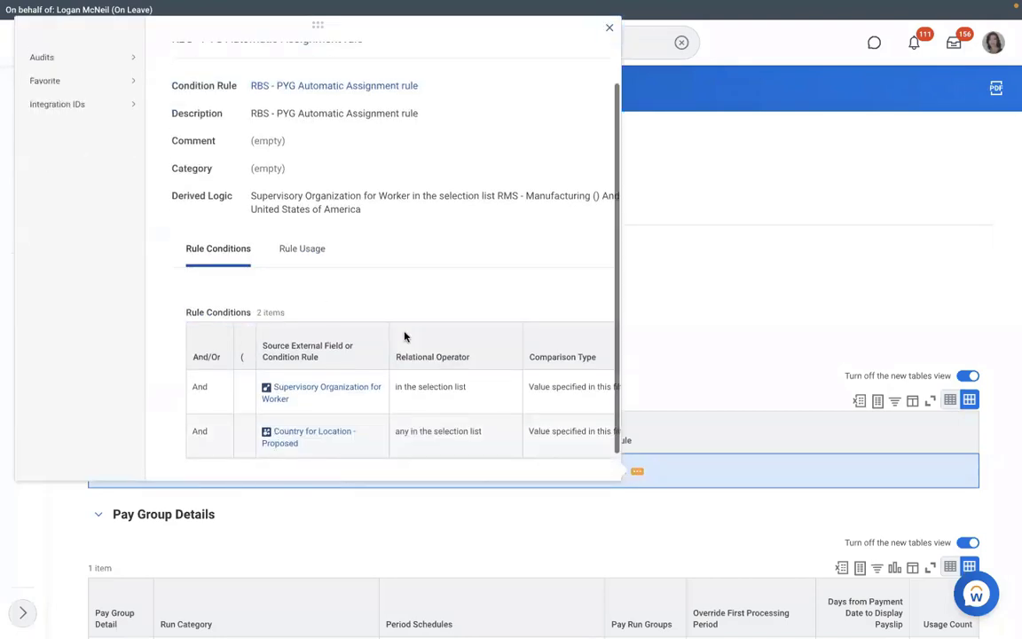
{"action": "scroll", "coordinate": [405, 336], "scroll_direction": "down", "scroll_amount": 1}
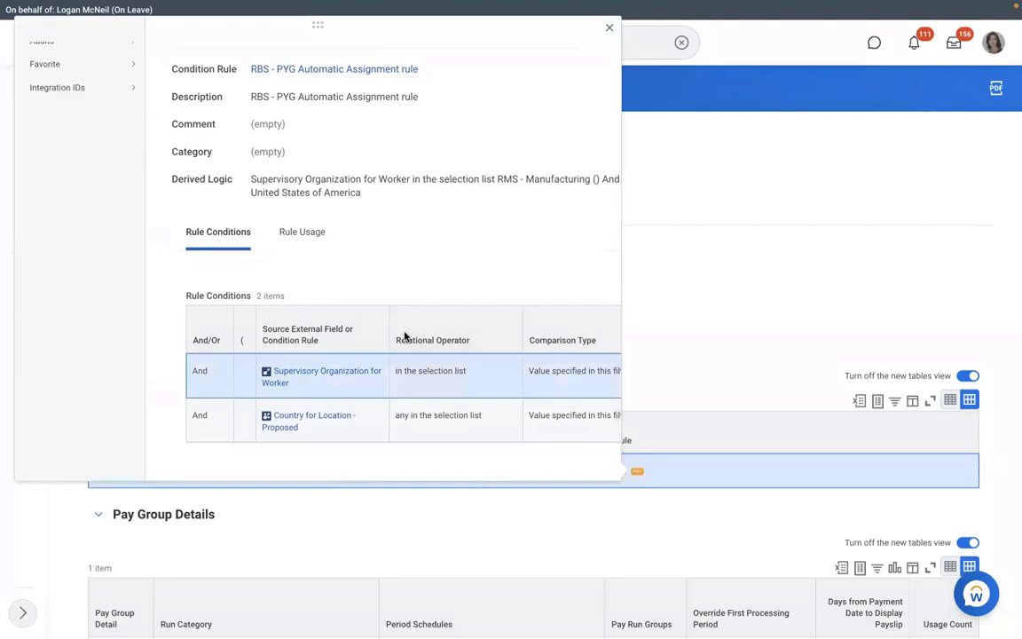
{"action": "scroll", "coordinate": [405, 335], "scroll_direction": "right", "scroll_amount": 3}
{"action": "left_click", "coordinate": [658, 301]}
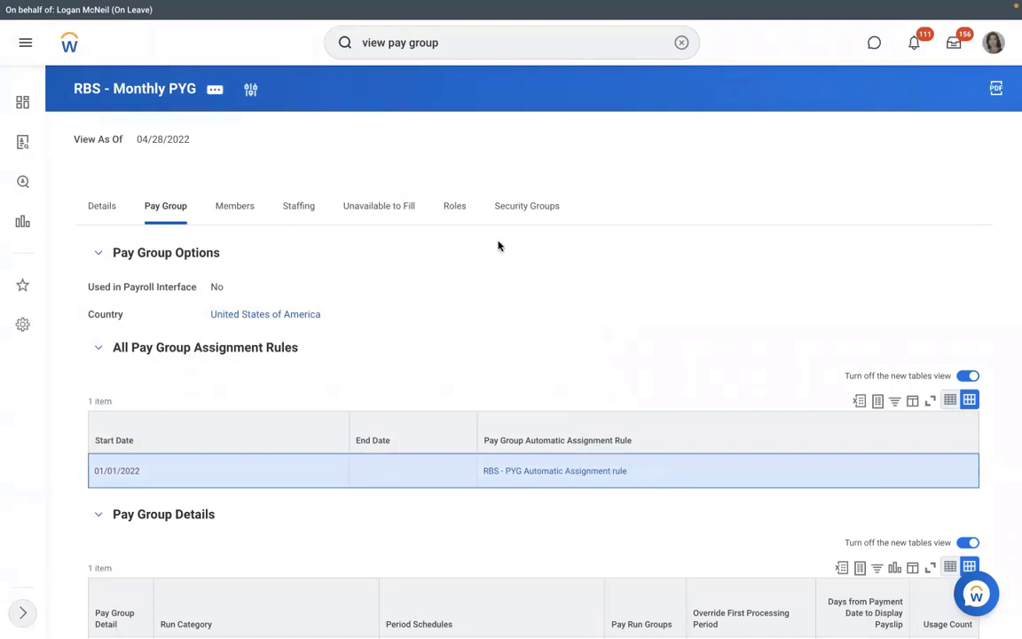
{"action": "left_click", "coordinate": [461, 219]}
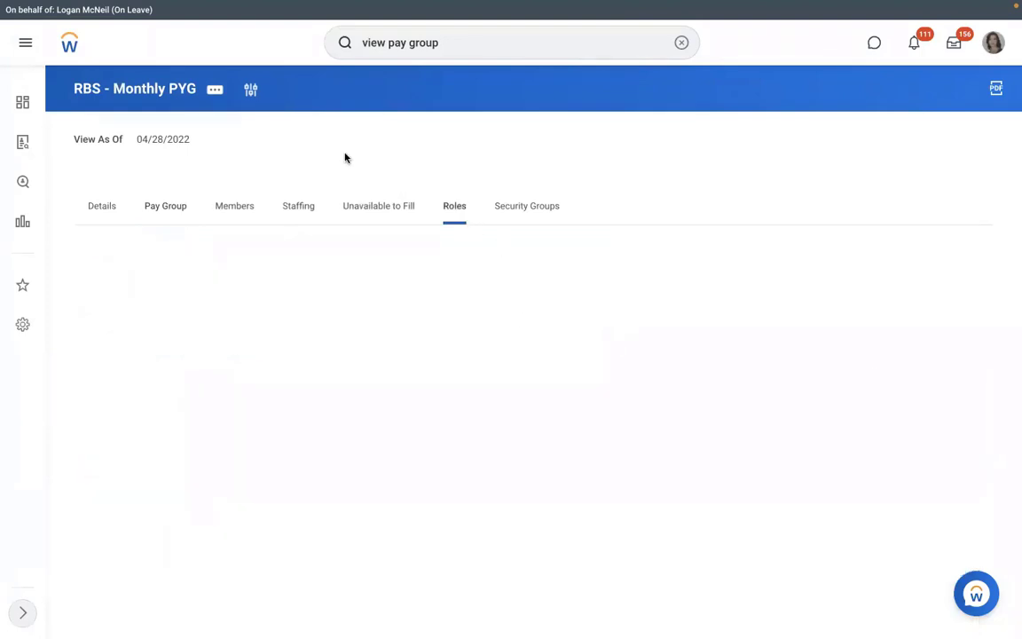
Start Assign Roles for RBS - Monthly PYG with effective date 01/01/2022
{"action": "left_click", "coordinate": [215, 89]}
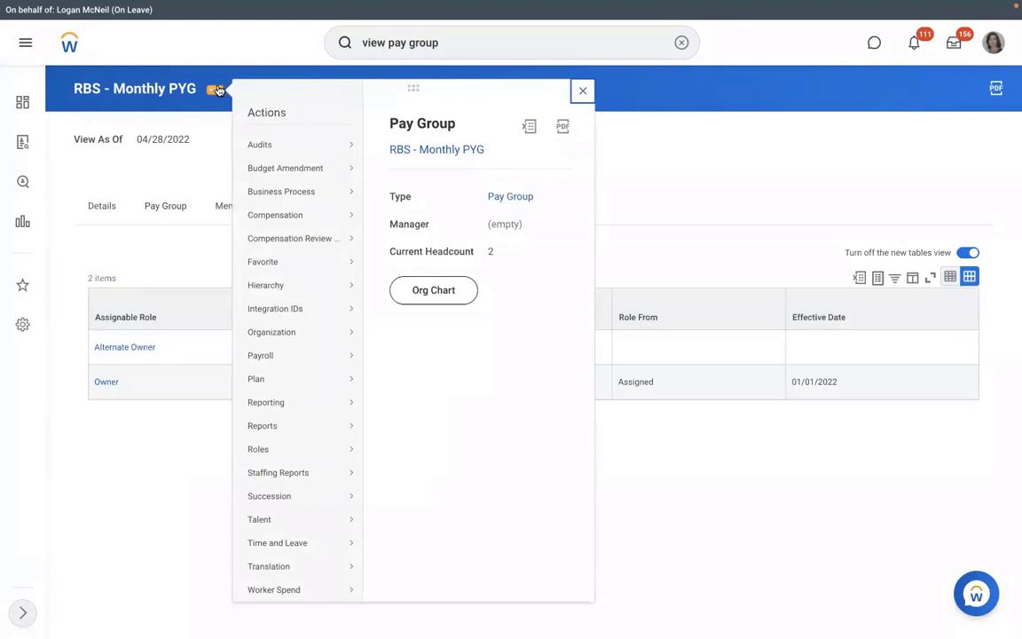
{"action": "left_click", "coordinate": [212, 160]}
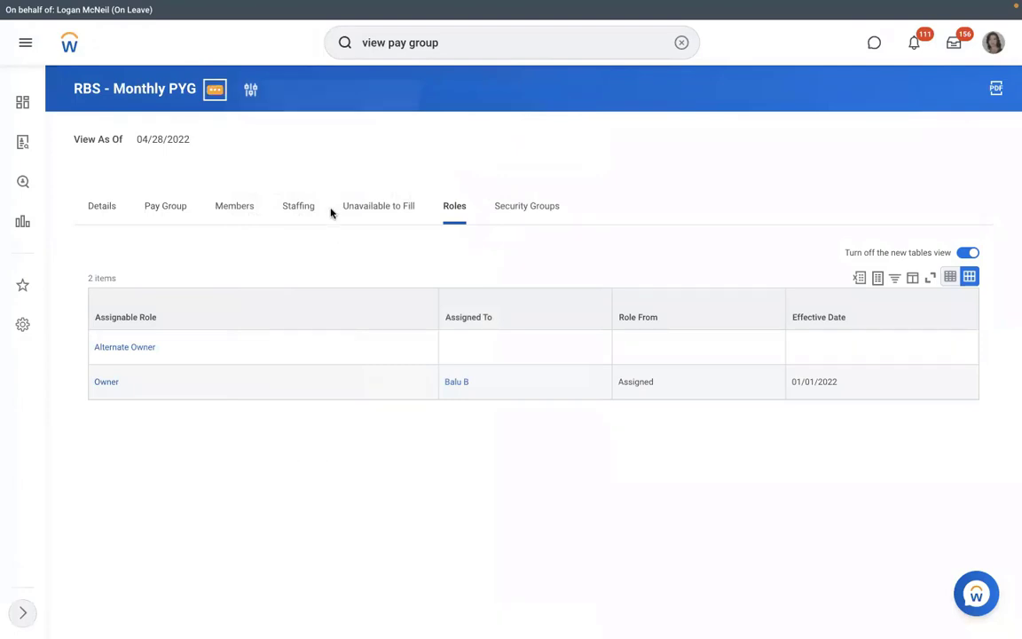
{"action": "left_click", "coordinate": [215, 89]}
{"action": "mouse_move", "coordinate": [259, 449]}
{"action": "left_click", "coordinate": [404, 449]}
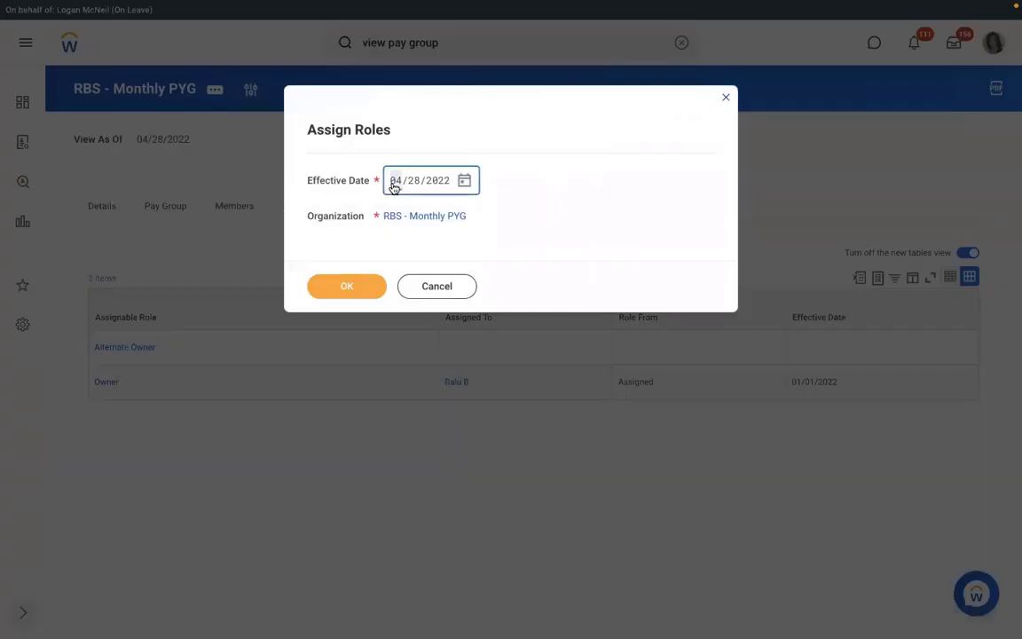
{"action": "type", "text": "01/01/2"}
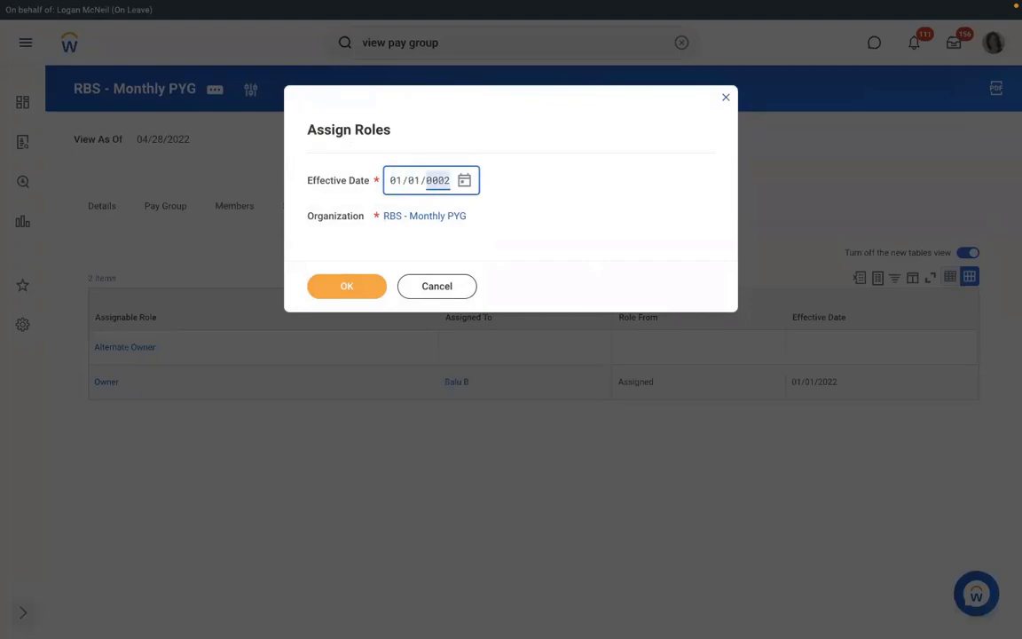
{"action": "type", "text": "022"}
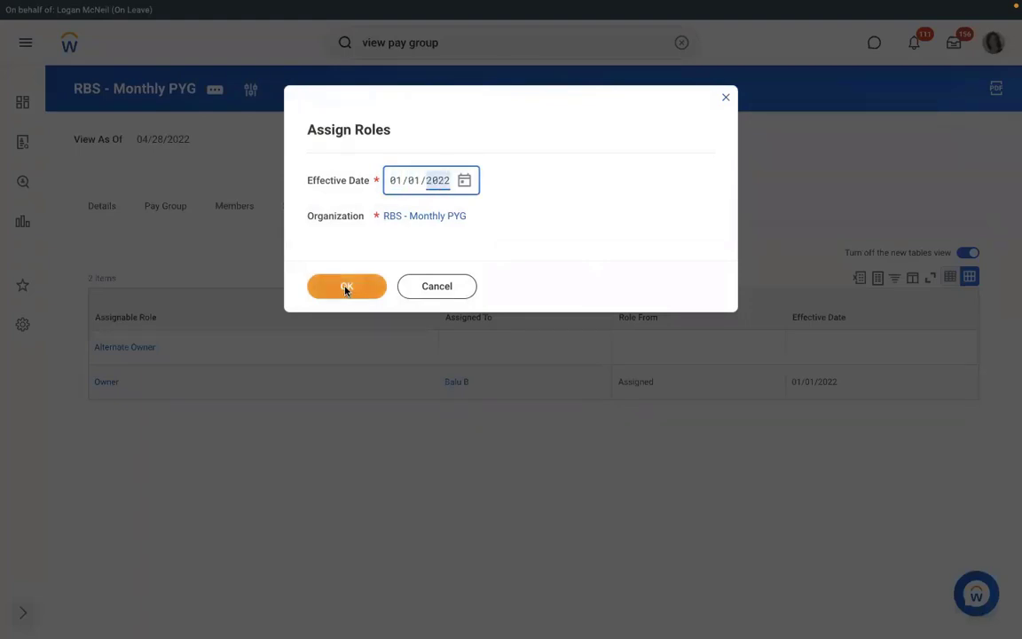
{"action": "left_click", "coordinate": [345, 288]}
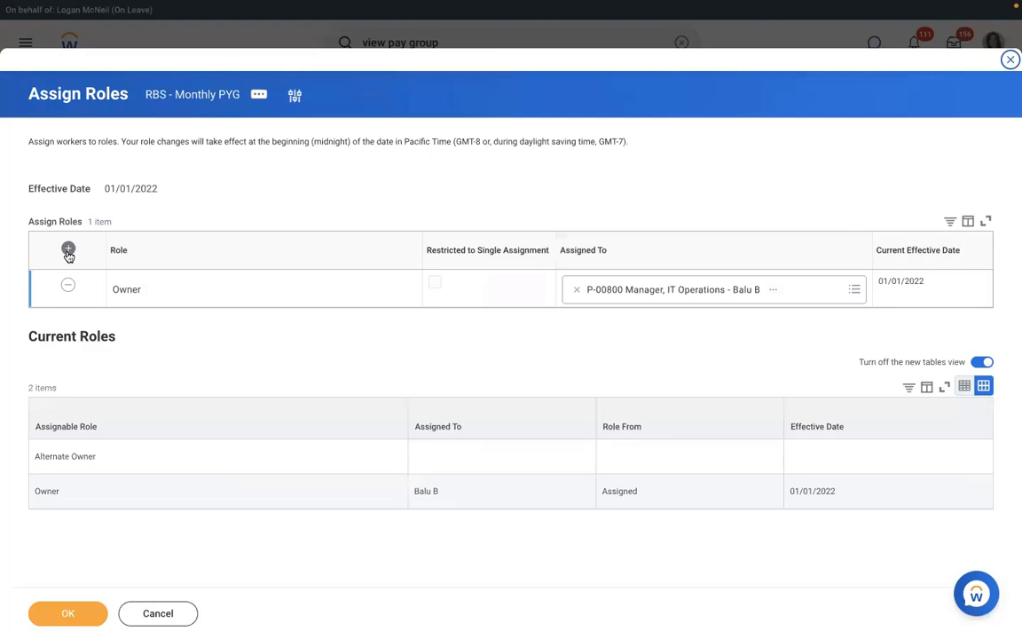
Add a Payroll Partner role assigned to the Vice President, Human Resources, and save
{"action": "left_click", "coordinate": [69, 251]}
{"action": "left_click", "coordinate": [188, 290]}
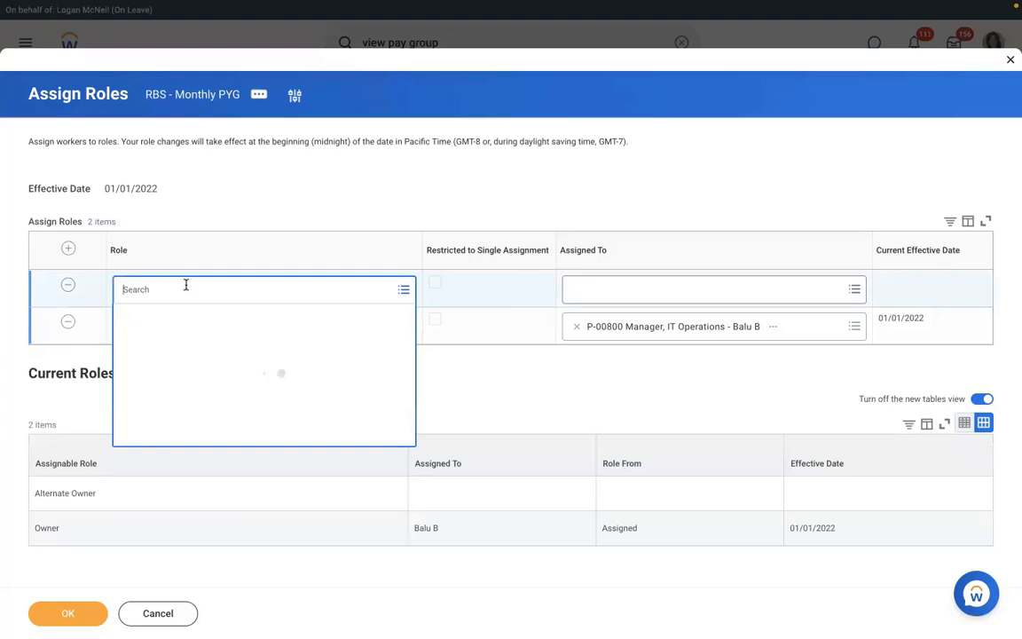
{"action": "type", "text": "p"}
{"action": "type", "text": "ayroll part"}
{"action": "key", "text": "Return"}
{"action": "key", "text": "Tab"}
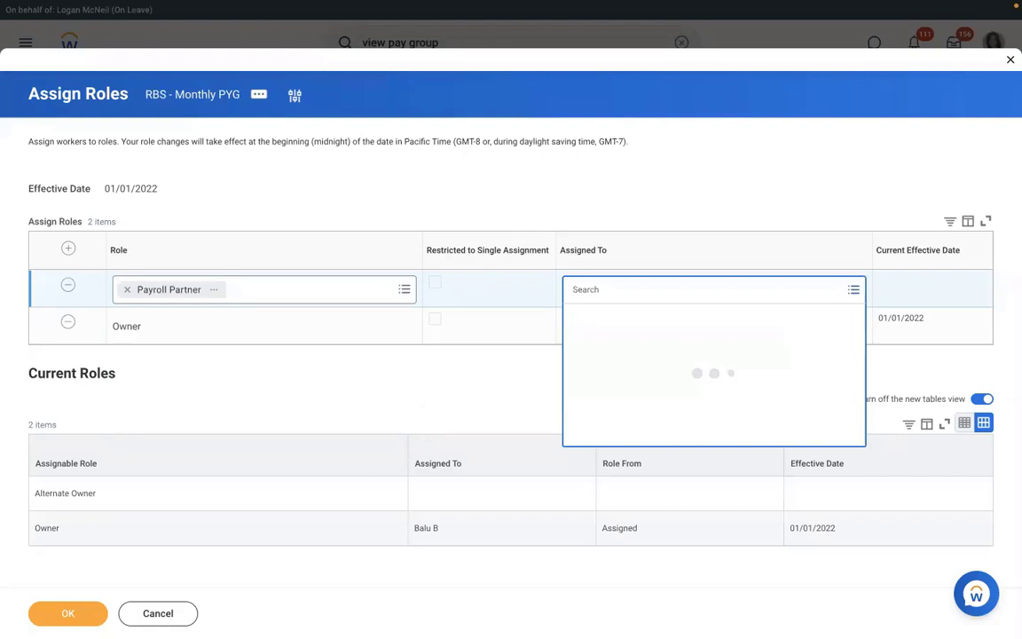
{"action": "type", "text": "logan mc"}
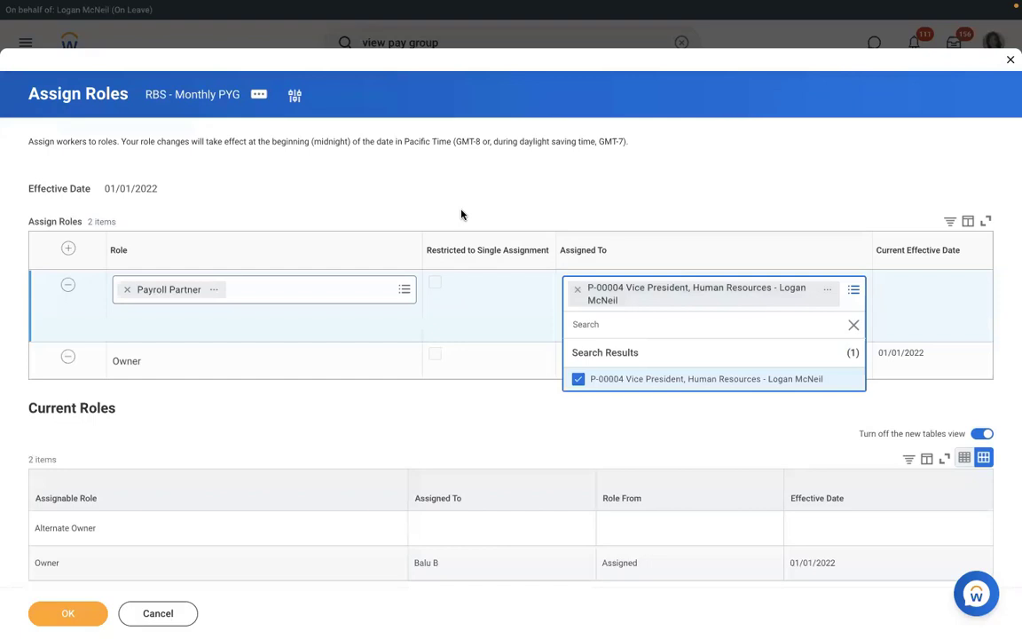
{"action": "left_click", "coordinate": [460, 214]}
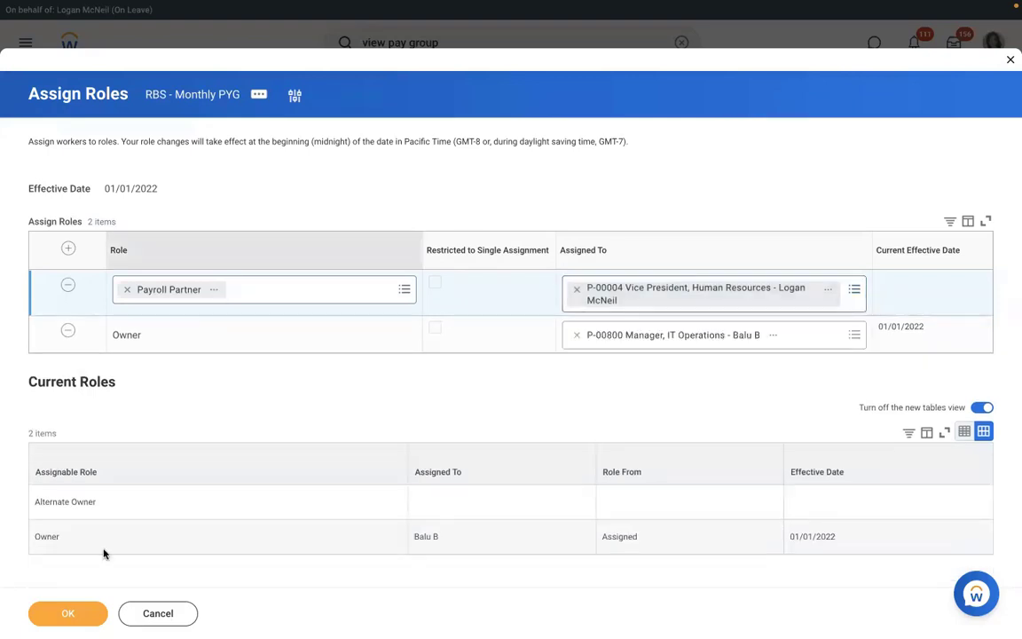
{"action": "left_click", "coordinate": [79, 617]}
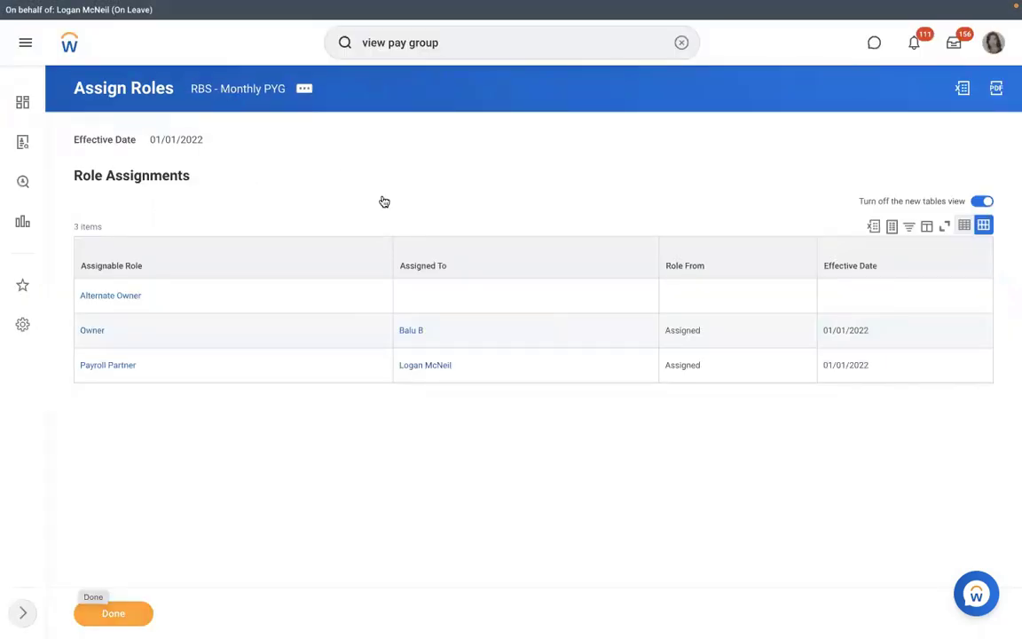
Reopen RBS - Monthly PYG, check the Payroll Partner assignee and members, then view the pay group's assignment rules
{"action": "left_click", "coordinate": [230, 89]}
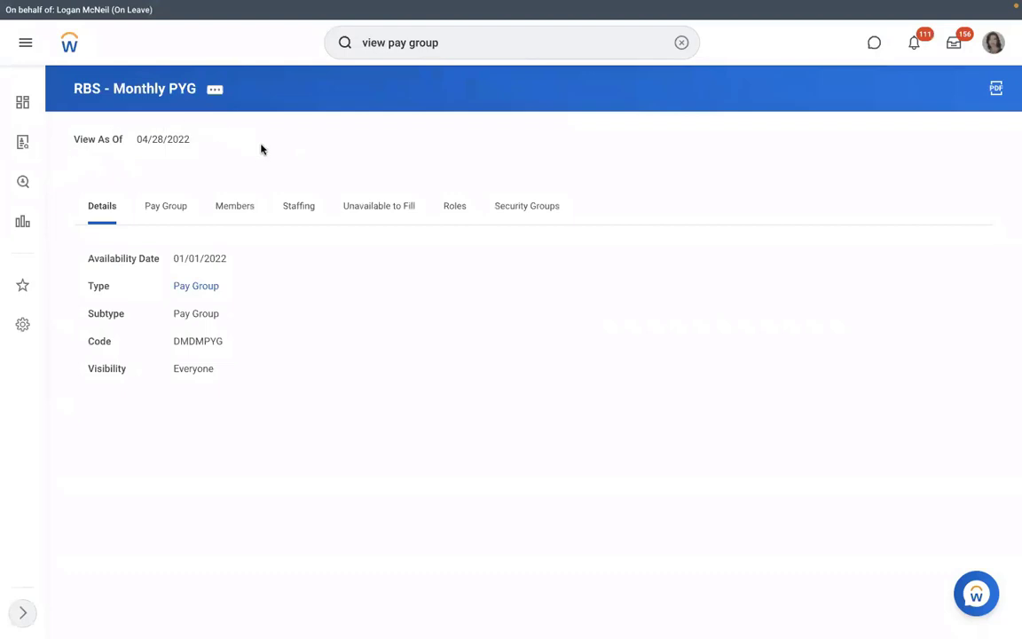
{"action": "left_click", "coordinate": [454, 207]}
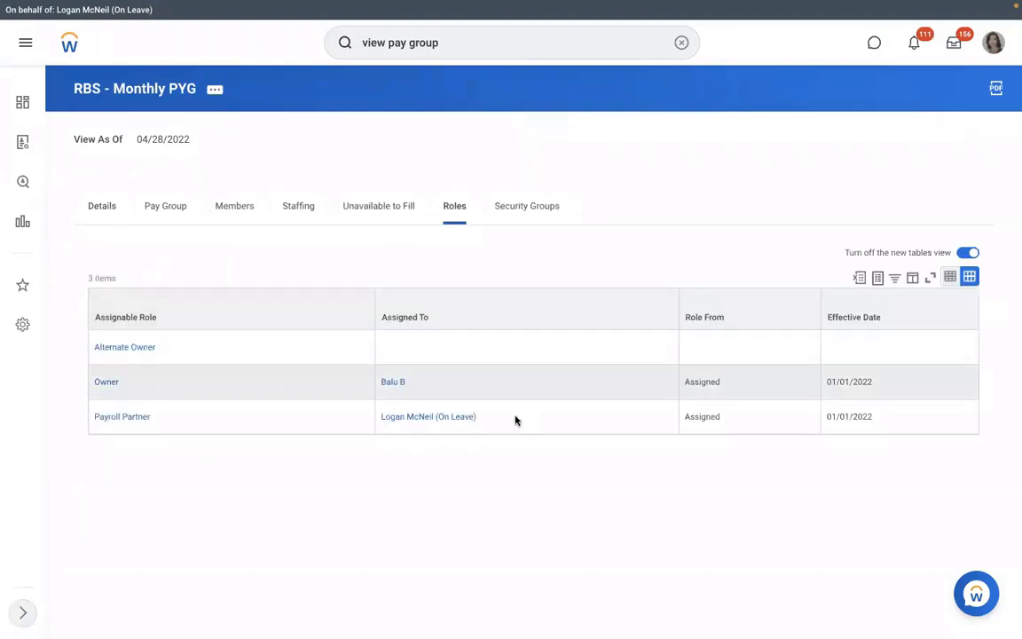
{"action": "left_click", "coordinate": [393, 415]}
{"action": "triple_click", "coordinate": [393, 415]}
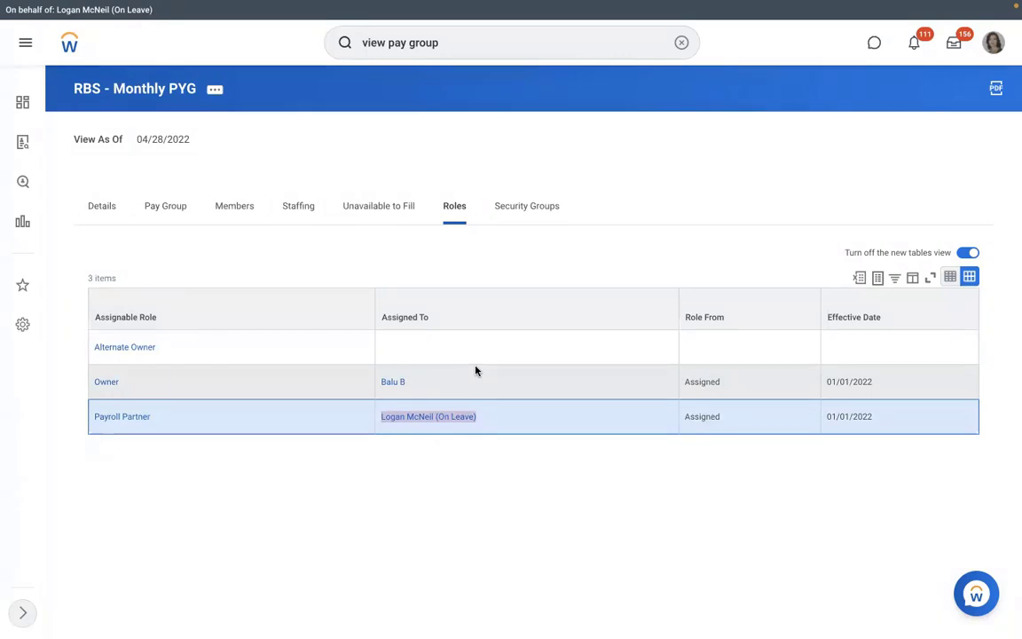
{"action": "left_click", "coordinate": [216, 206]}
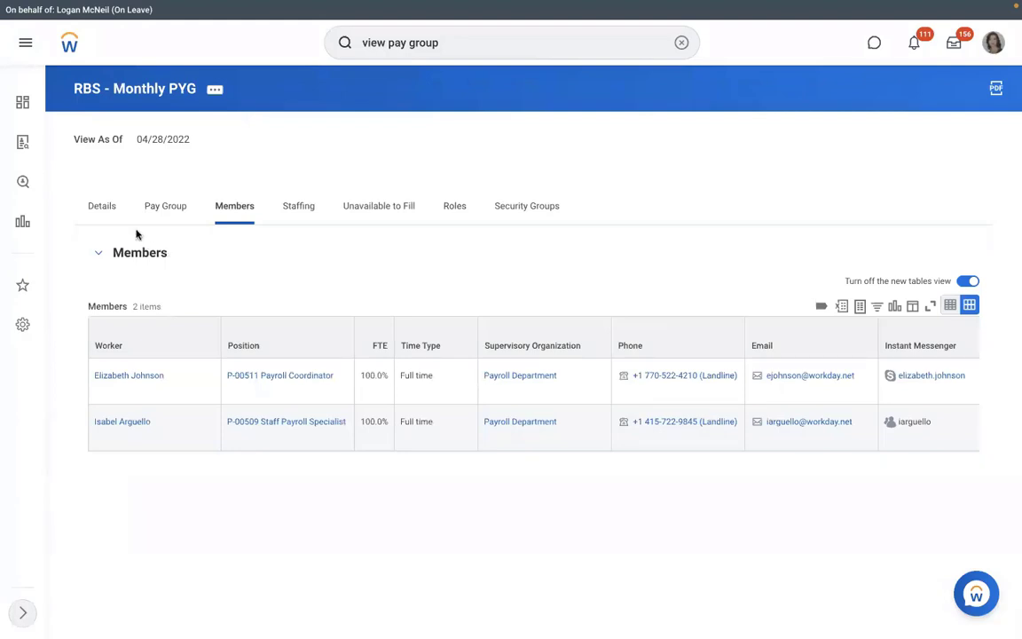
{"action": "left_click", "coordinate": [163, 206]}
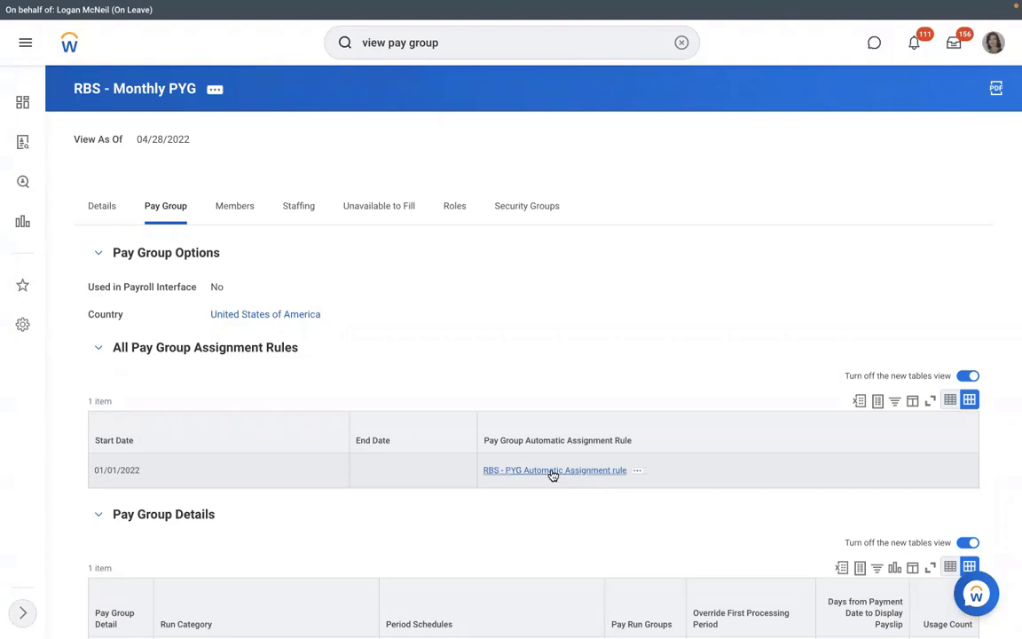
{"action": "left_click", "coordinate": [552, 473]}
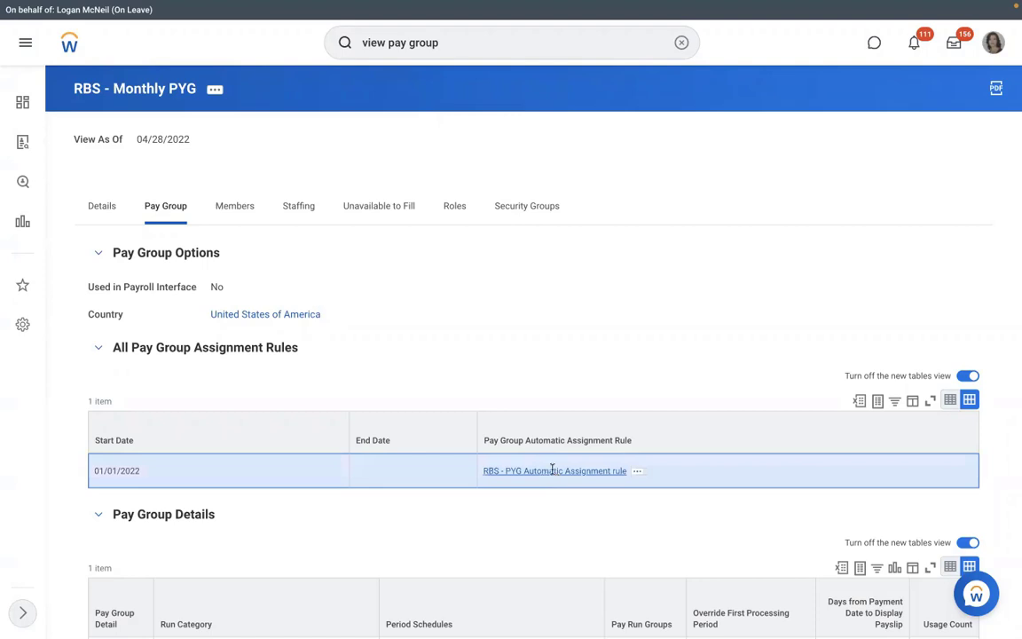
Open the RBS - PYG Automatic Assignment rule and follow it to the RMS - Manufacturing () organization
{"action": "left_click", "coordinate": [552, 473]}
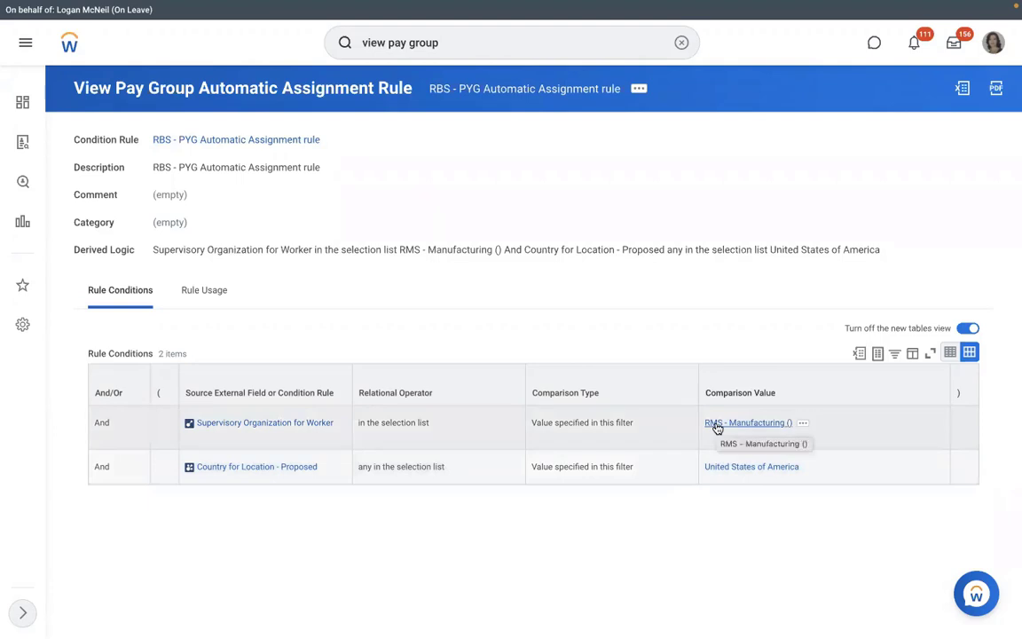
{"action": "left_click", "coordinate": [715, 425]}
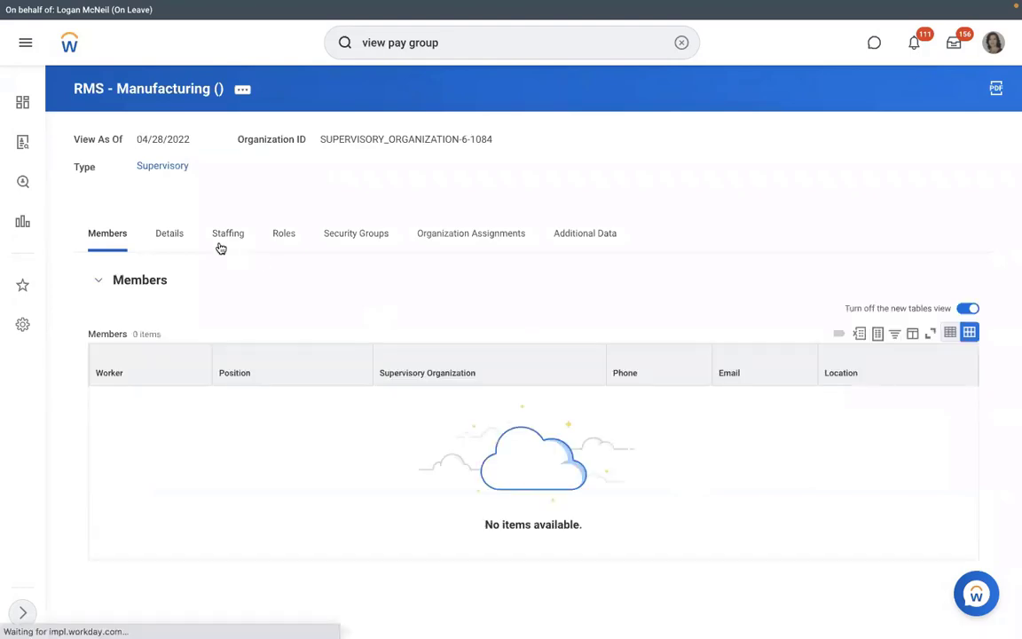
Start a hire into position P-00949 Executive Manager IT-1 as a new pre-hire
{"action": "left_click", "coordinate": [221, 245]}
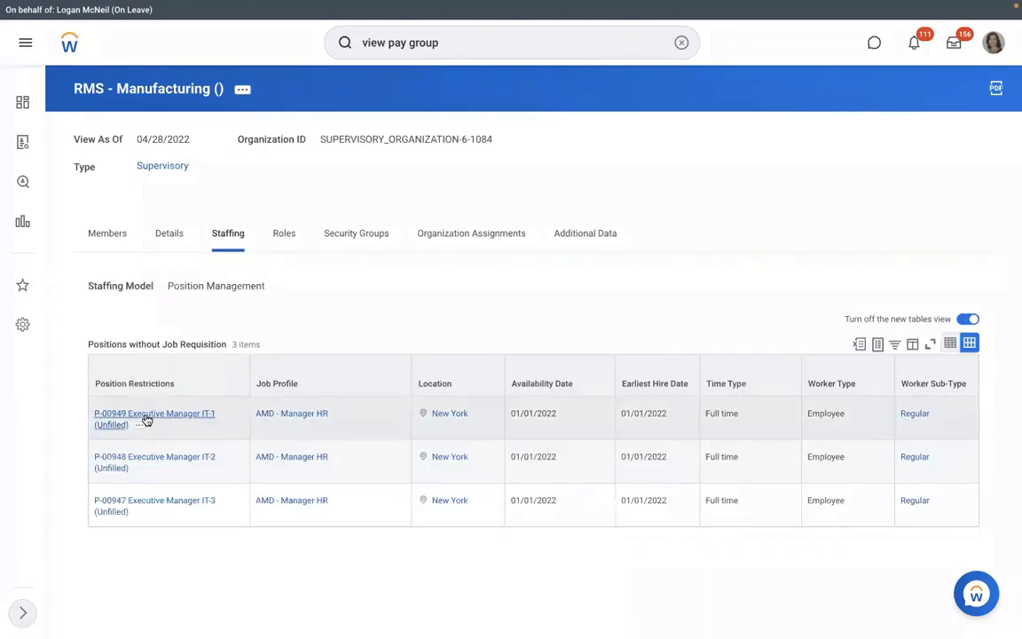
{"action": "left_click", "coordinate": [140, 426]}
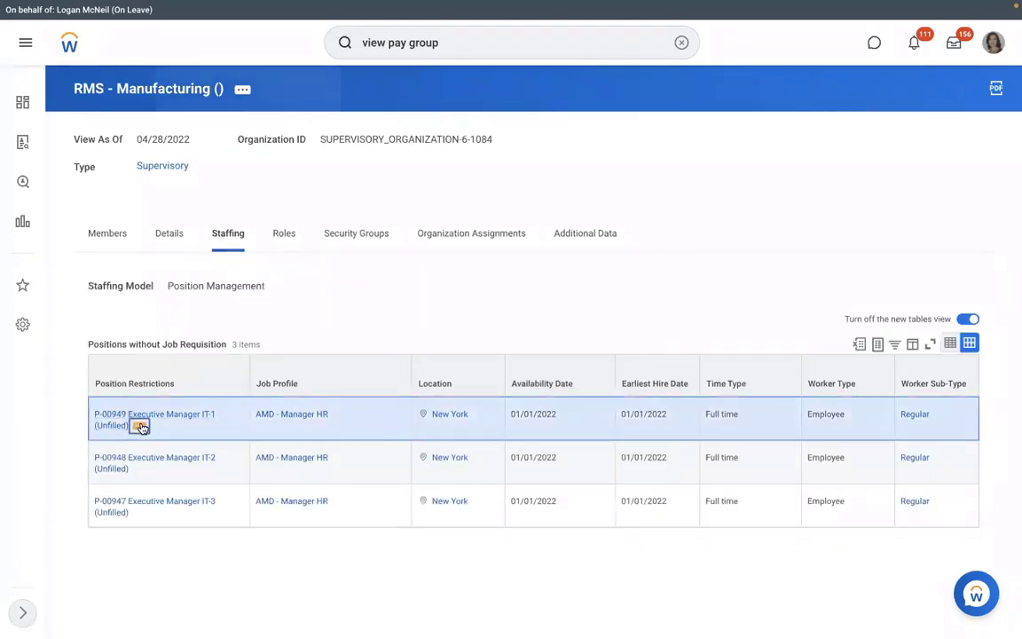
{"action": "mouse_move", "coordinate": [206, 218]}
{"action": "left_click", "coordinate": [322, 217]}
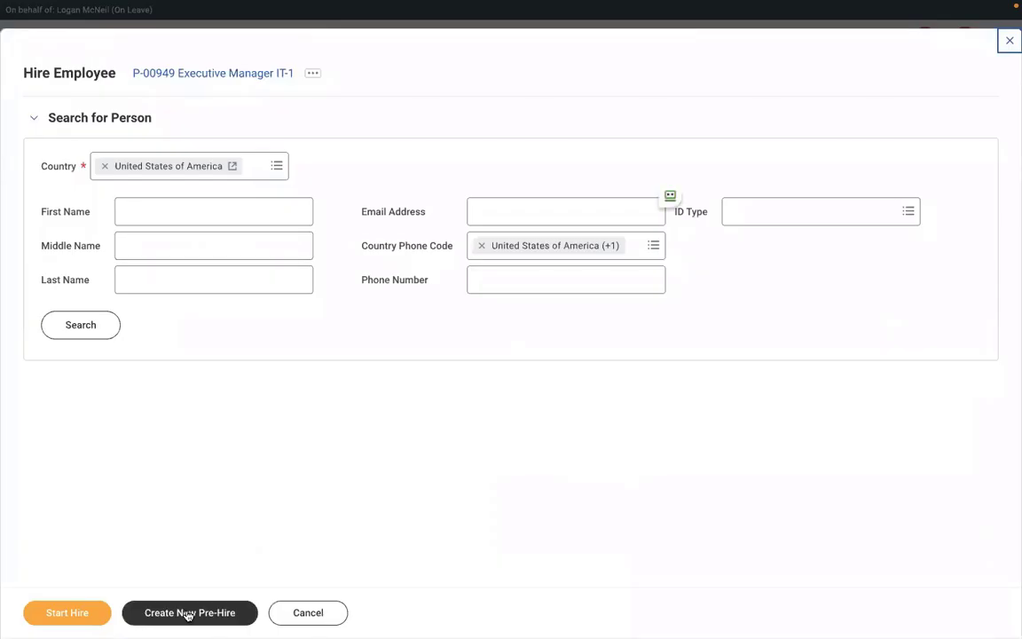
{"action": "left_click", "coordinate": [180, 613]}
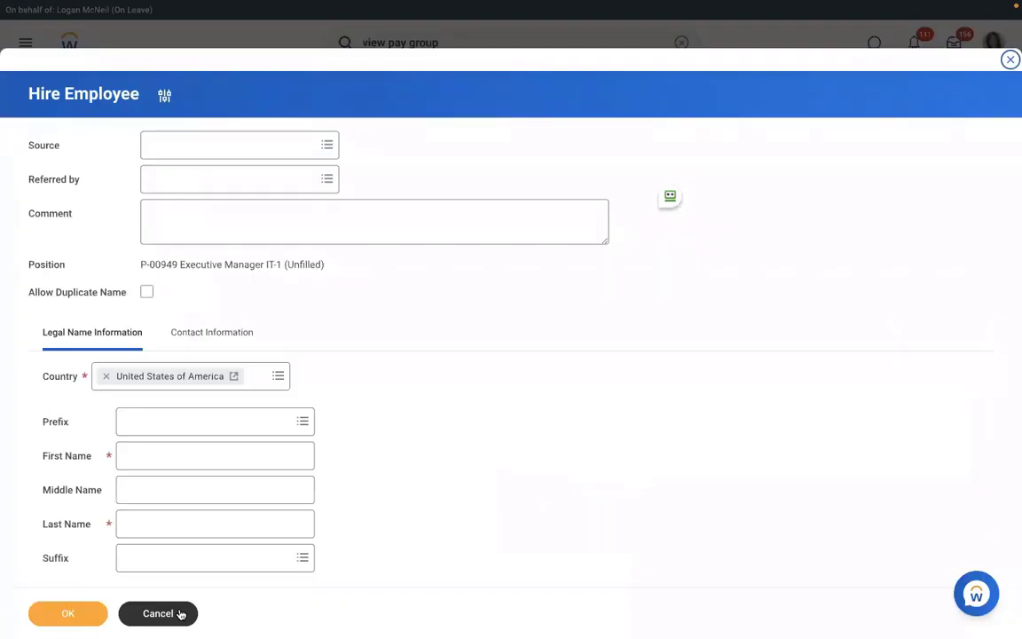
Enter the pre-hire's legal first and last name, then show the contact information sections
{"action": "left_click", "coordinate": [211, 458]}
{"action": "type", "text": "Richard"}
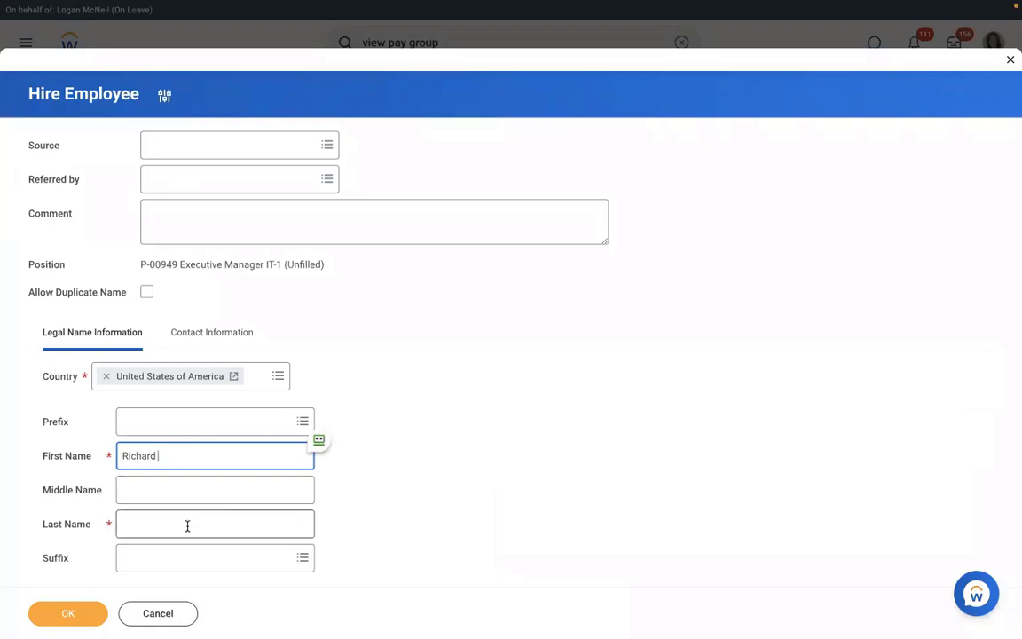
{"action": "left_click", "coordinate": [187, 525]}
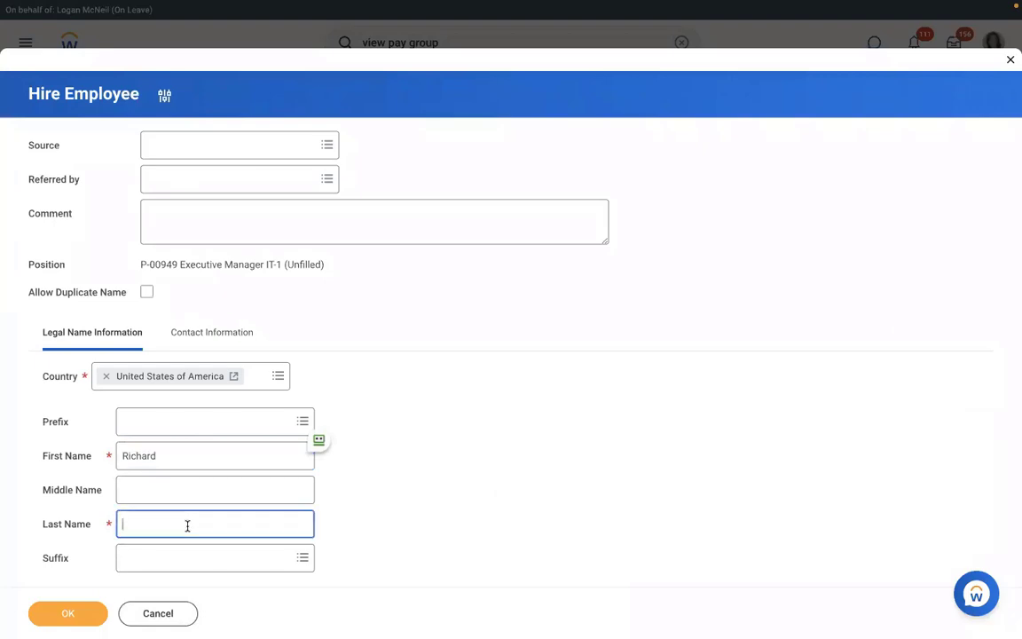
{"action": "type", "text": "N"}
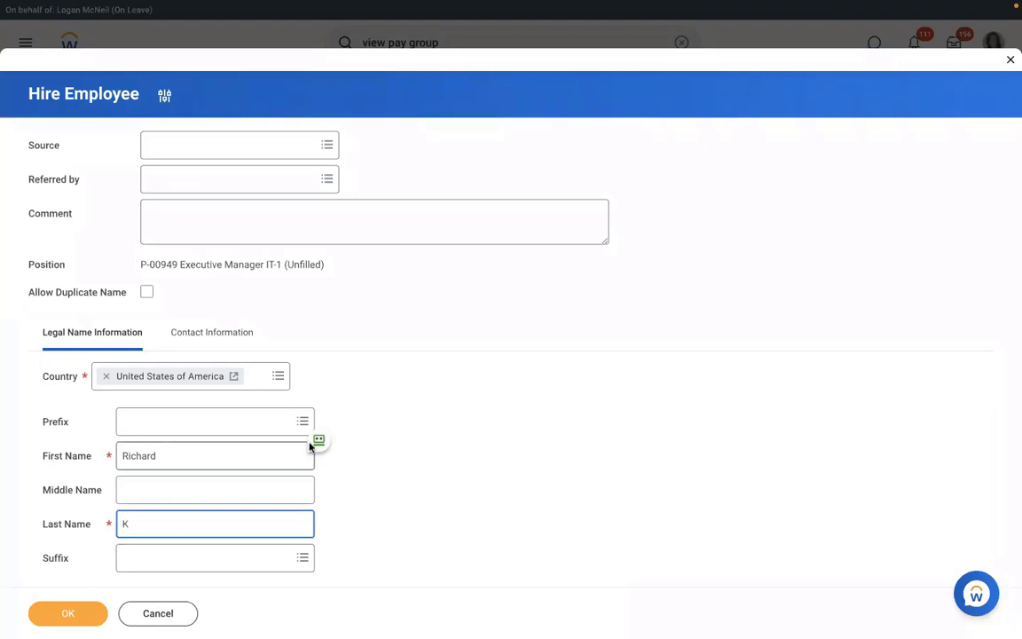
{"action": "left_click", "coordinate": [206, 333]}
{"action": "scroll", "coordinate": [462, 330], "scroll_direction": "down", "scroll_amount": 4}
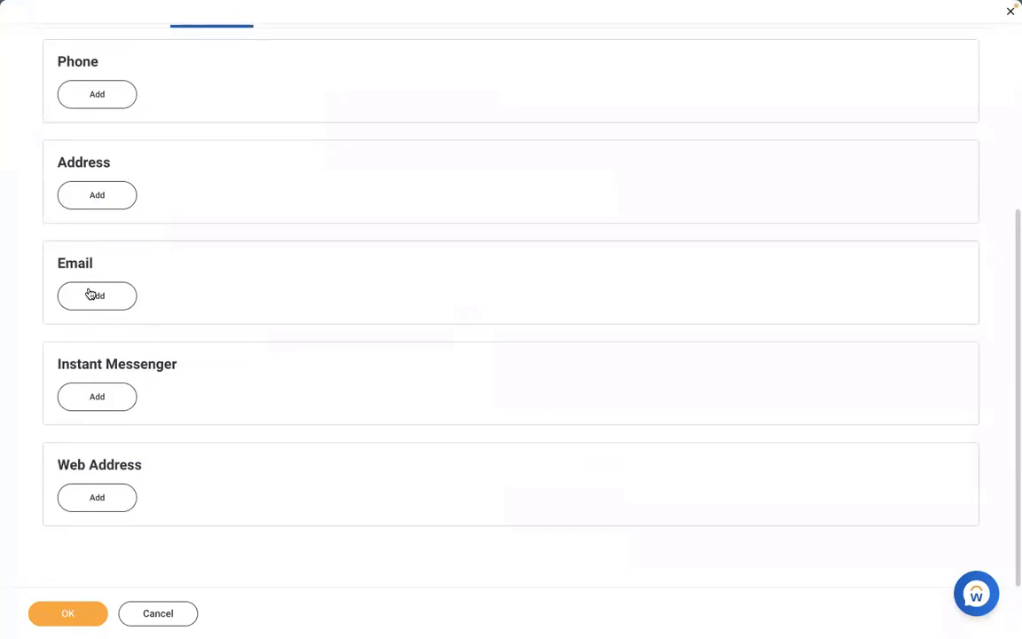
Give the pre-hire a Work-type email address and continue to Job Details
{"action": "left_click", "coordinate": [93, 295]}
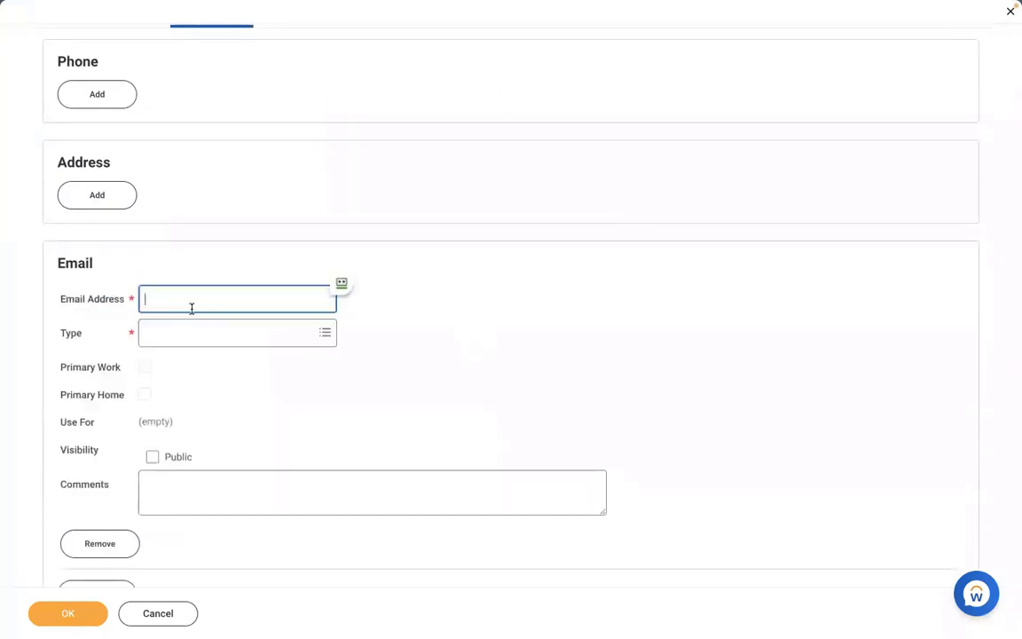
{"action": "left_click", "coordinate": [192, 335]}
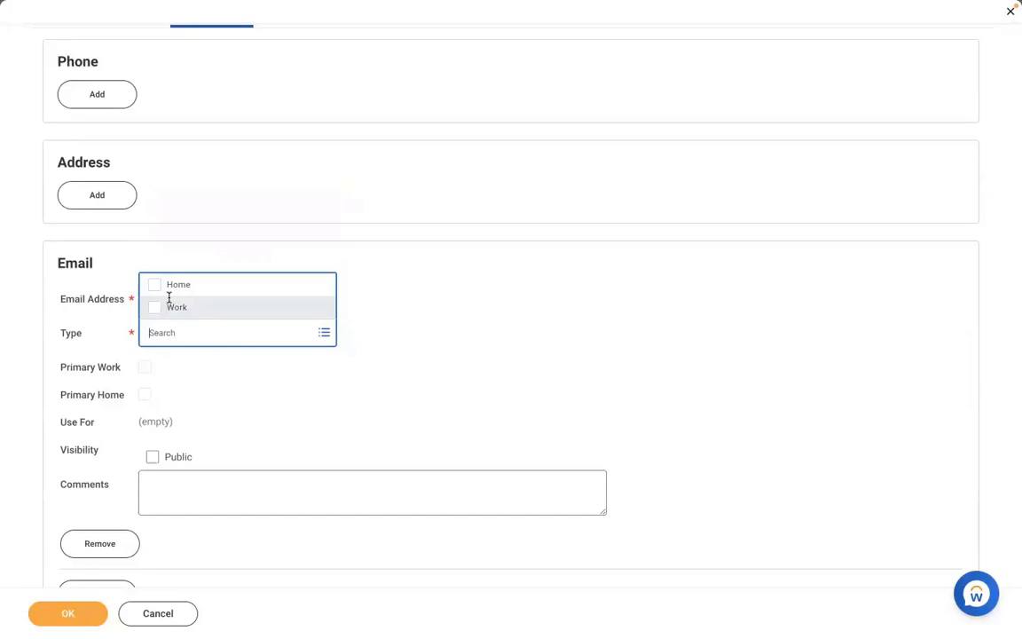
{"action": "left_click", "coordinate": [170, 306]}
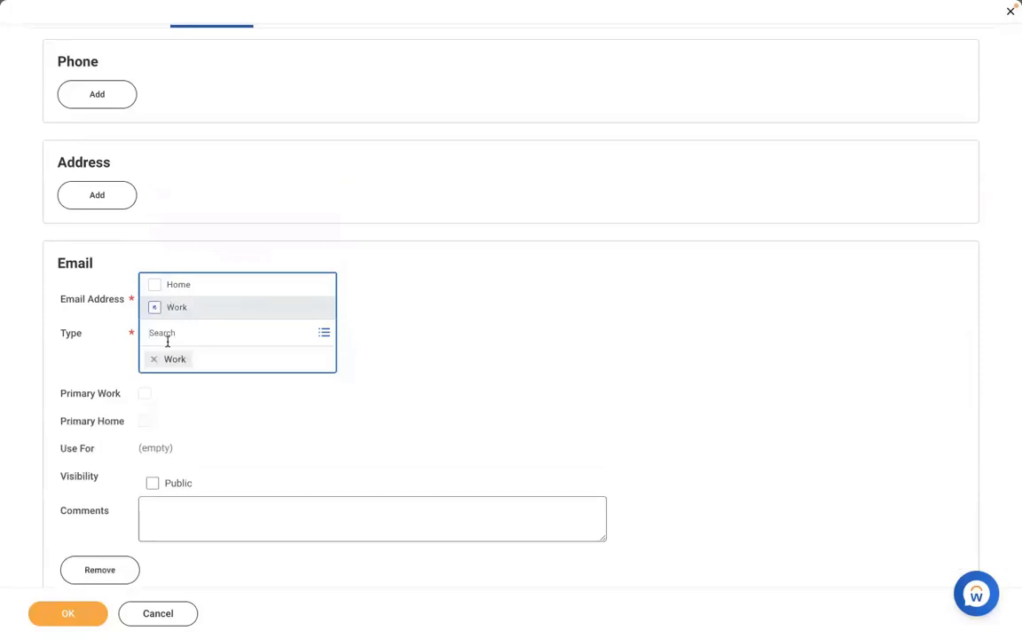
{"action": "left_click", "coordinate": [463, 328]}
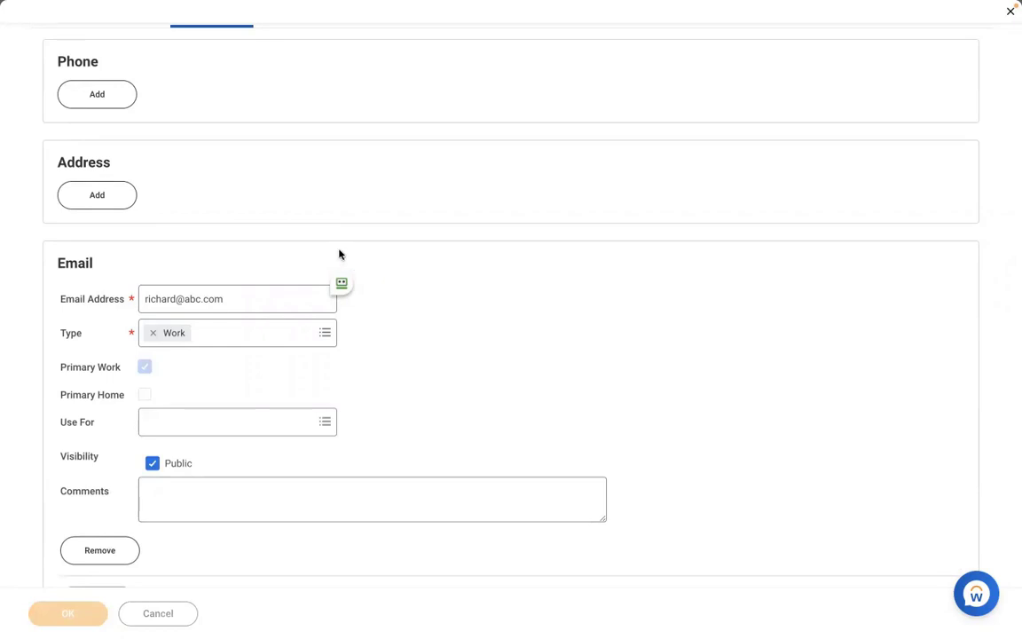
{"action": "left_click", "coordinate": [72, 613]}
{"action": "left_click", "coordinate": [75, 612]}
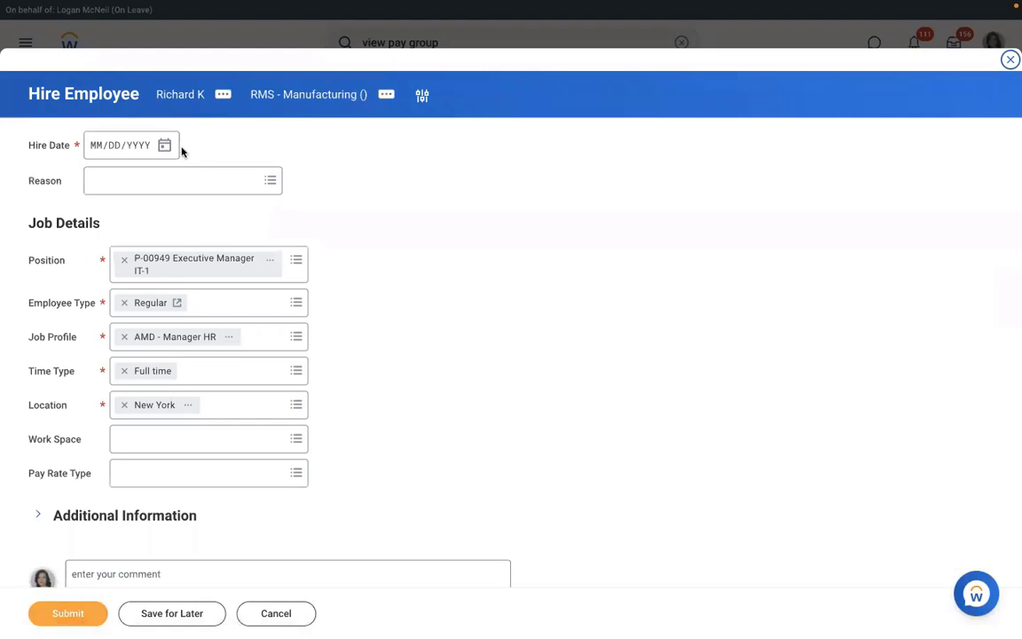
Submit the hire with hire date 01/04/2022 and reason New Hire > New Position
{"action": "left_click", "coordinate": [166, 145]}
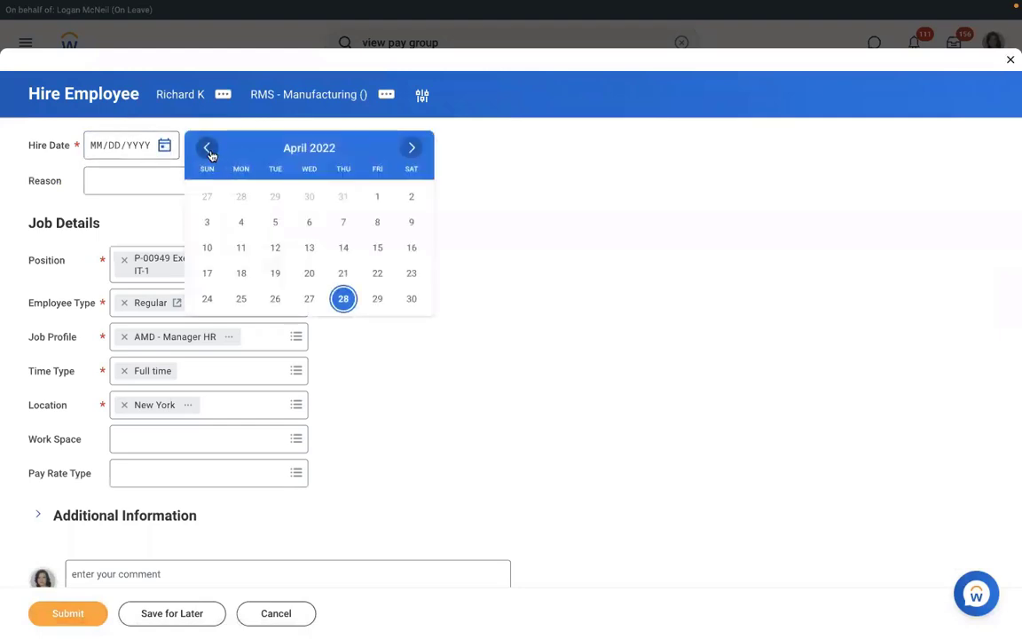
{"action": "left_click", "coordinate": [209, 151]}
{"action": "left_click", "coordinate": [210, 153]}
{"action": "left_click", "coordinate": [210, 152]}
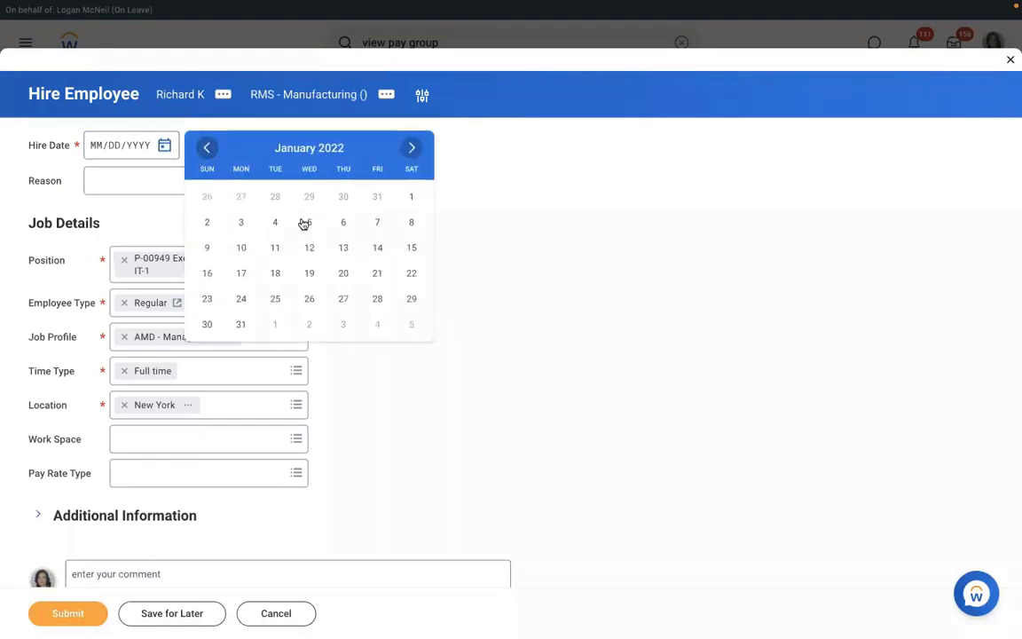
{"action": "left_click", "coordinate": [274, 222]}
{"action": "left_click", "coordinate": [153, 181]}
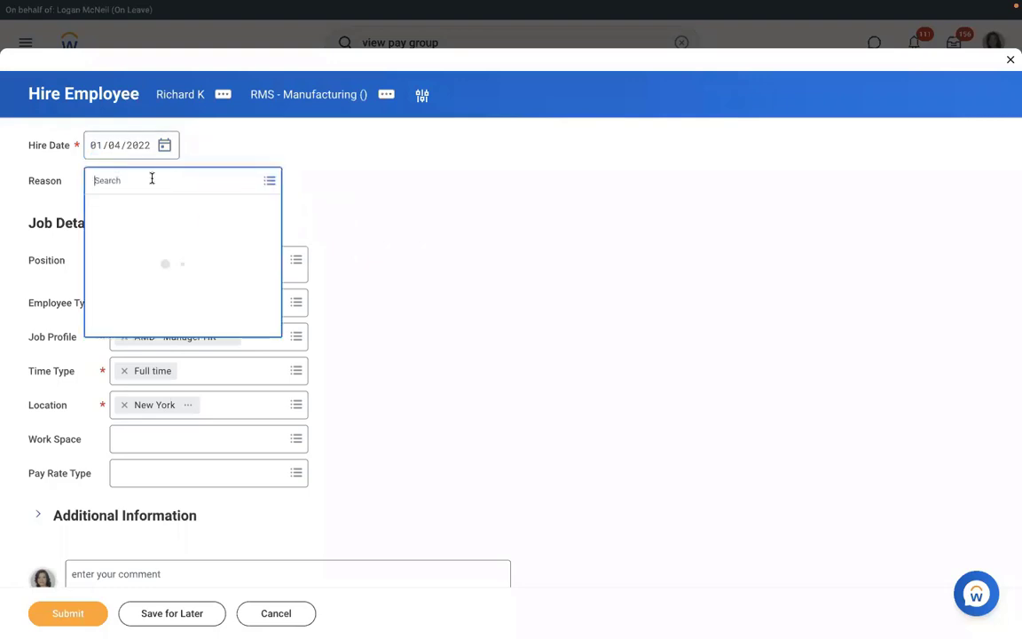
{"action": "left_click", "coordinate": [115, 233]}
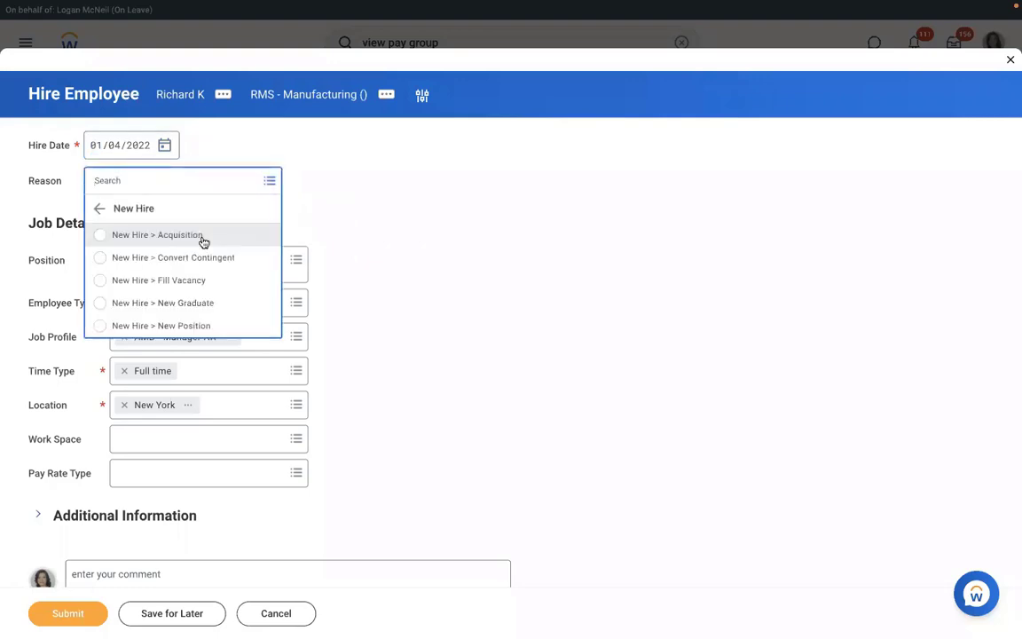
{"action": "left_click", "coordinate": [139, 327]}
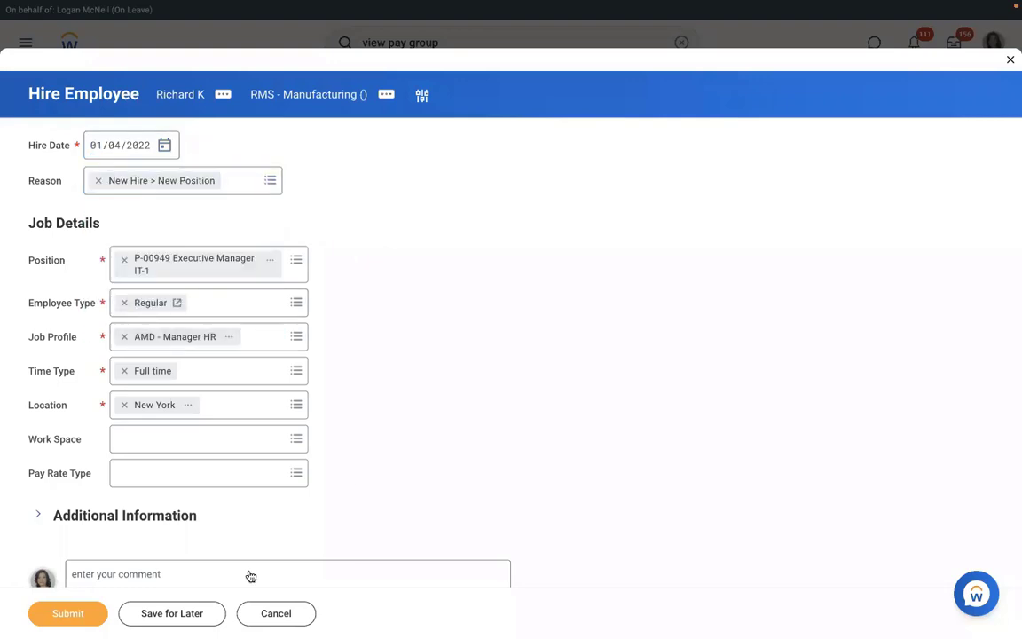
{"action": "left_click", "coordinate": [77, 616]}
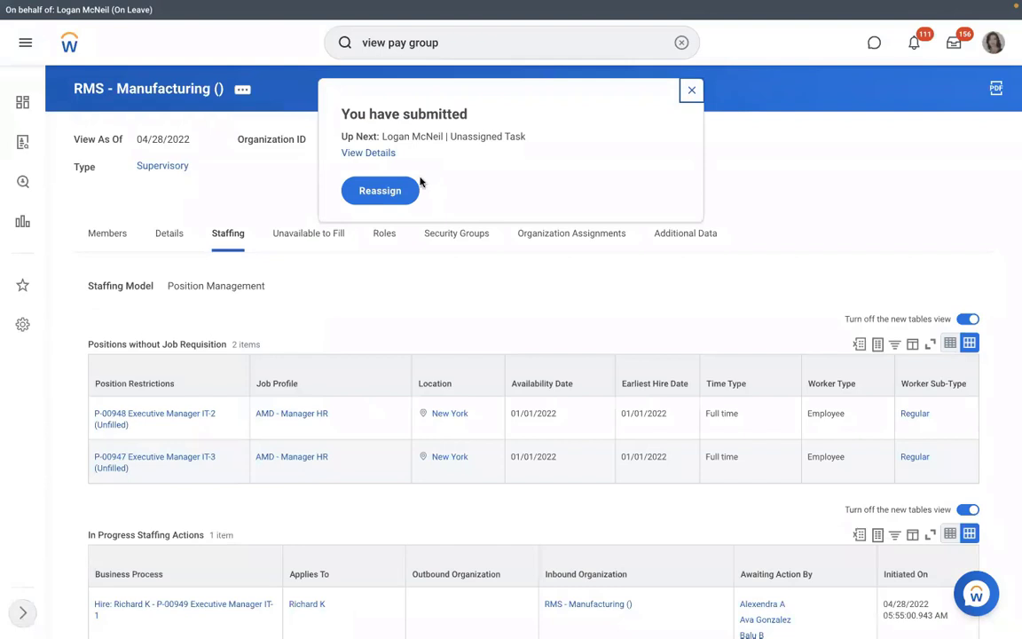
Open the submitted hire's details and view its Process History on the Process tab
{"action": "left_click", "coordinate": [369, 152]}
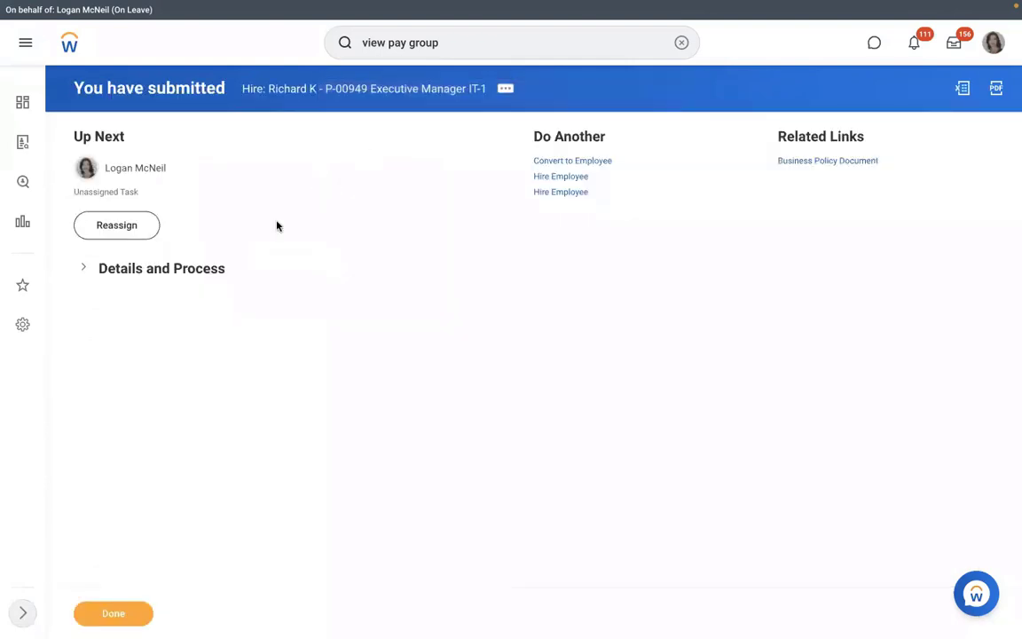
{"action": "left_click", "coordinate": [151, 269]}
{"action": "left_click", "coordinate": [162, 402]}
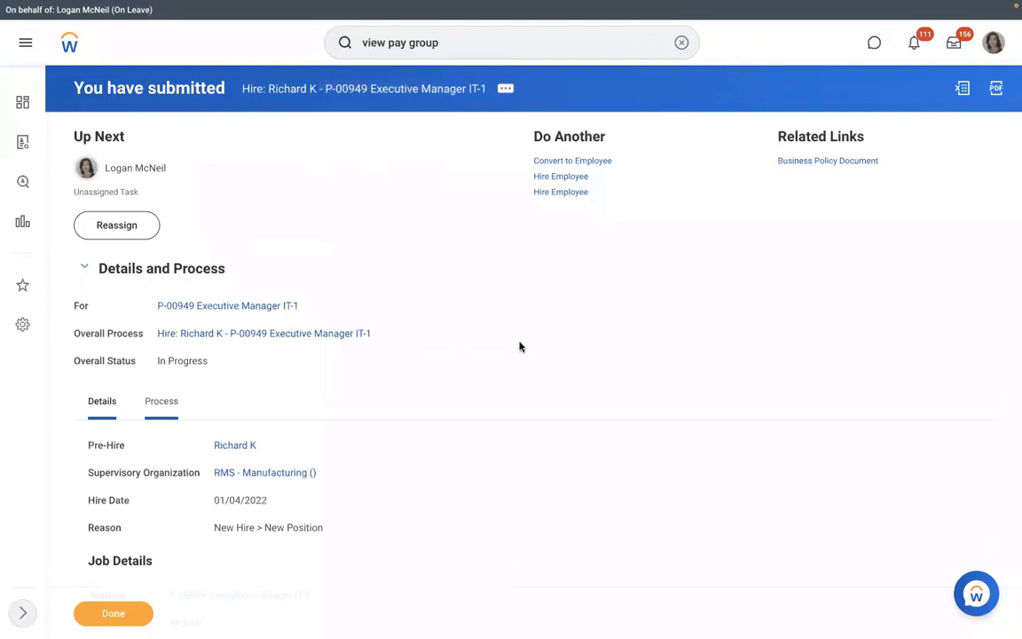
{"action": "scroll", "coordinate": [520, 347], "scroll_direction": "down", "scroll_amount": 3}
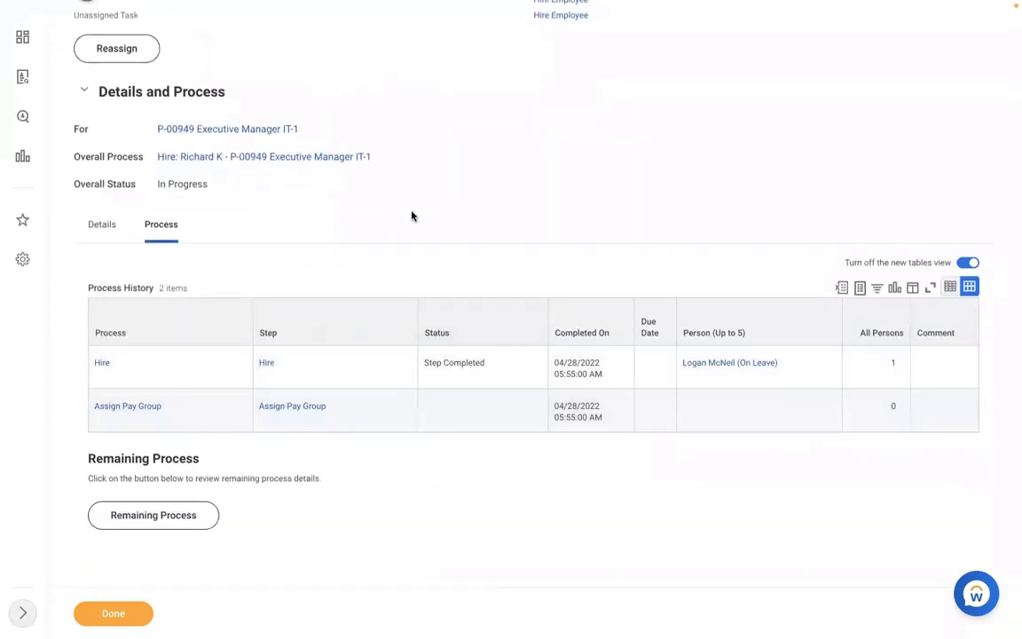
{"action": "scroll", "coordinate": [411, 215], "scroll_direction": "up", "scroll_amount": 3}
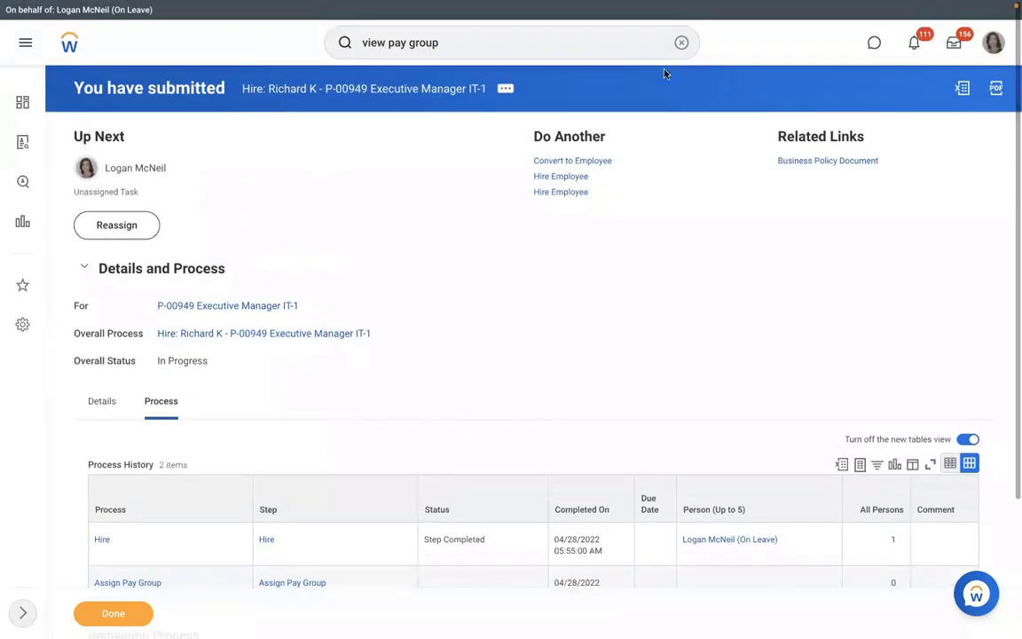
Open Reassign Unassigned Tasks and list tasks filtered to the Assign Pay Group process type
{"action": "left_click", "coordinate": [680, 43]}
{"action": "type", "text": "re"}
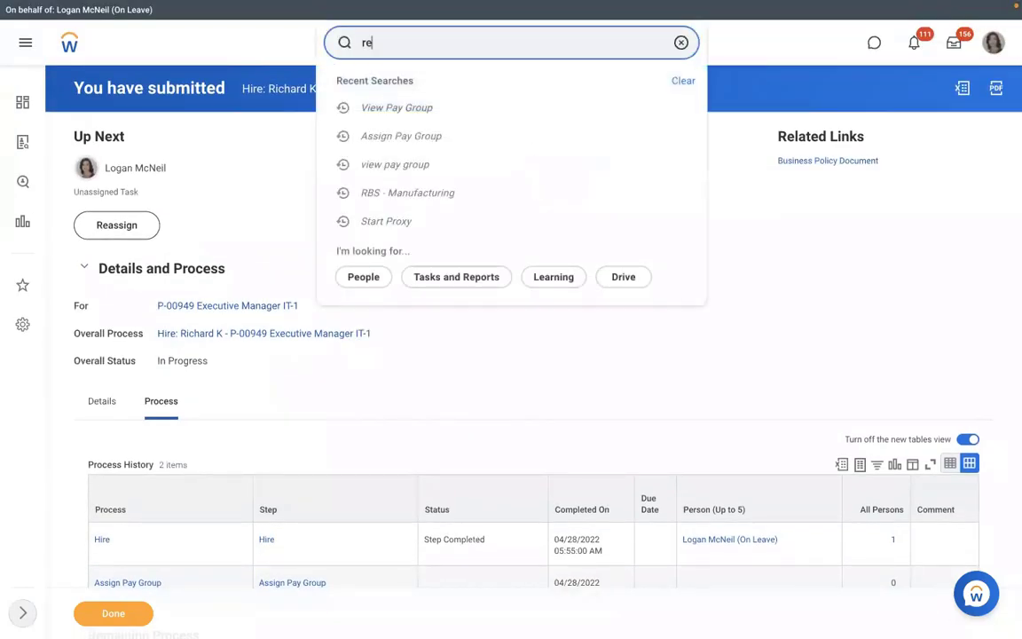
{"action": "type", "text": "assign"}
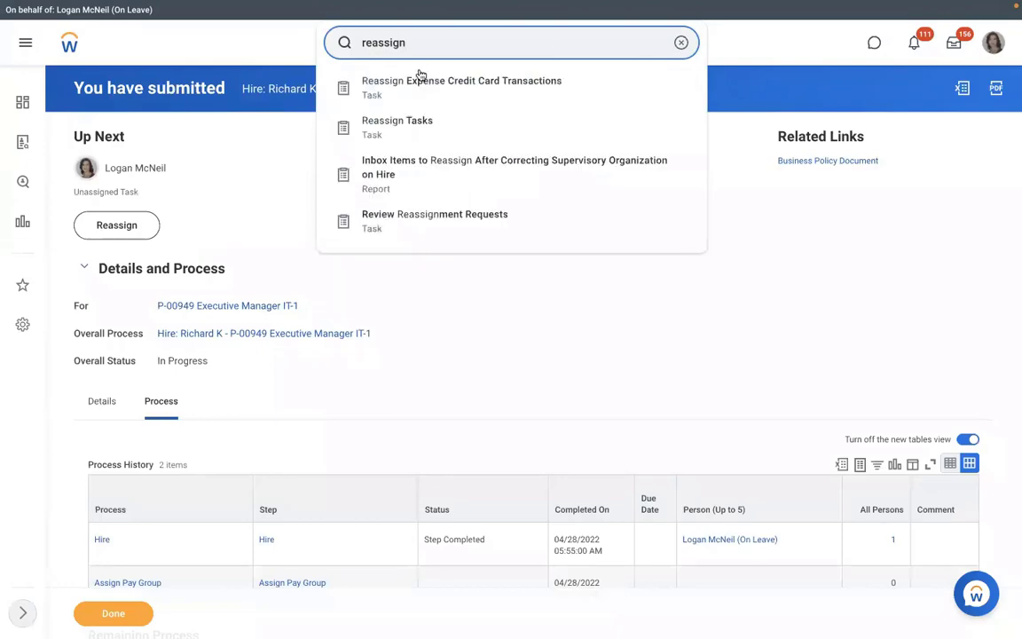
{"action": "left_click", "coordinate": [402, 120]}
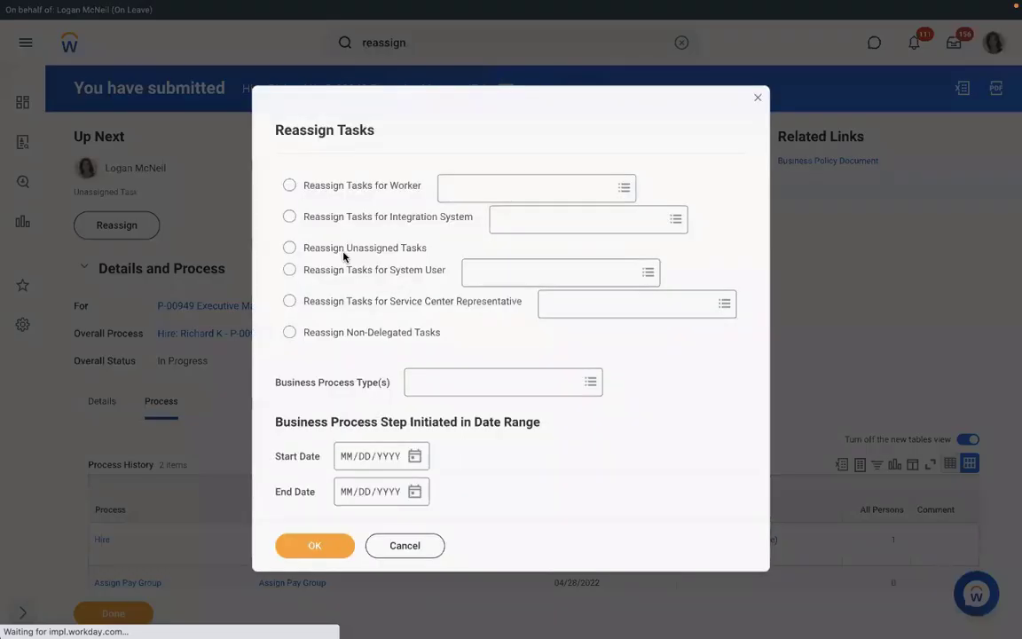
{"action": "left_click", "coordinate": [289, 246]}
{"action": "left_click", "coordinate": [426, 384]}
{"action": "type", "text": "as"}
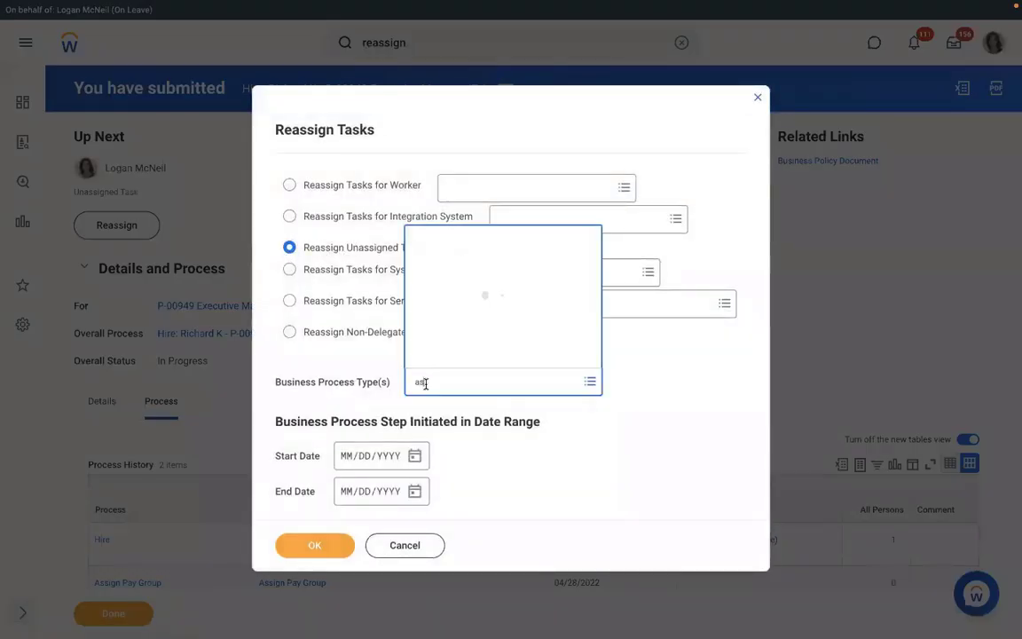
{"action": "type", "text": "sign"}
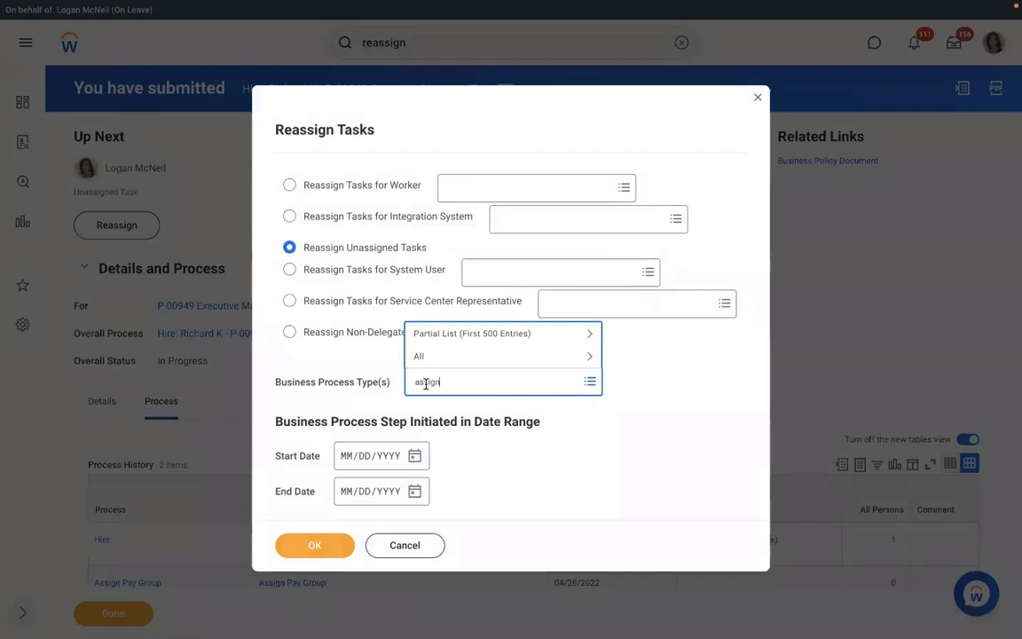
{"action": "type", "text": " pay group"}
{"action": "key", "text": "Return"}
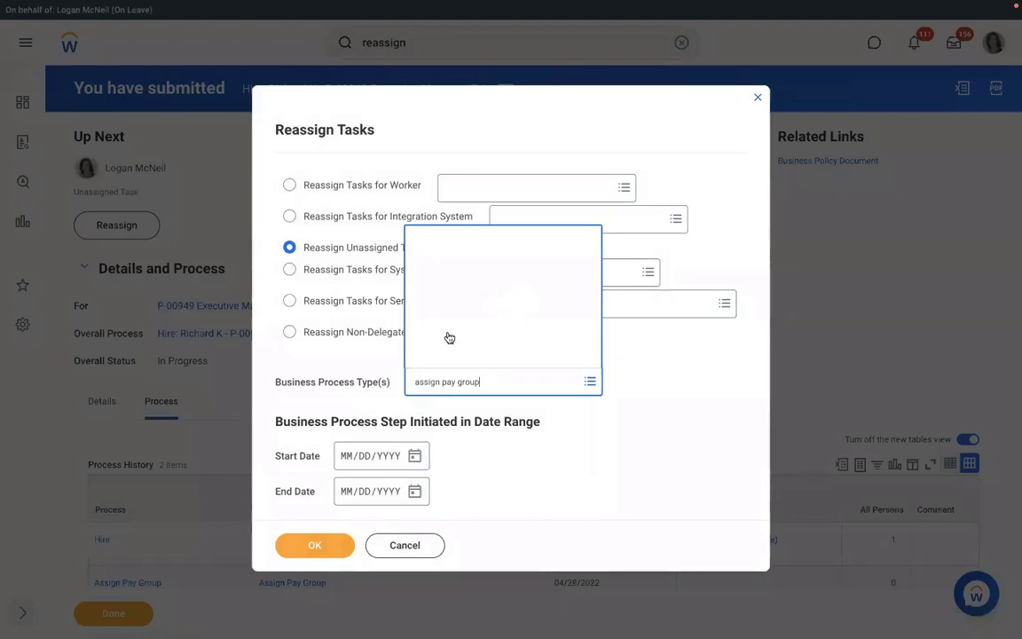
{"action": "key", "text": "Return"}
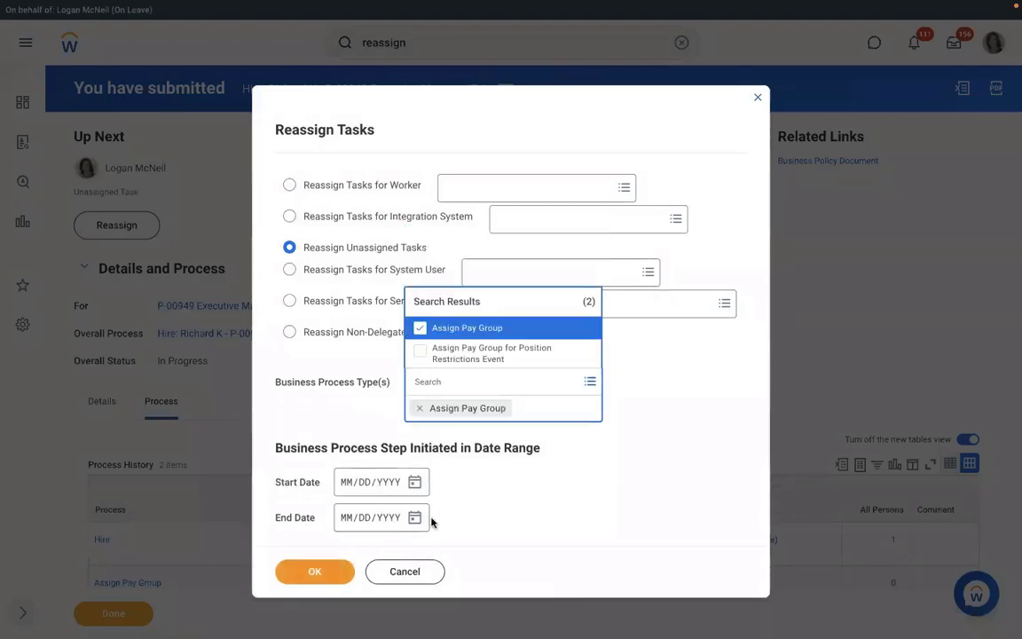
{"action": "left_click", "coordinate": [324, 549]}
{"action": "left_click", "coordinate": [296, 547]}
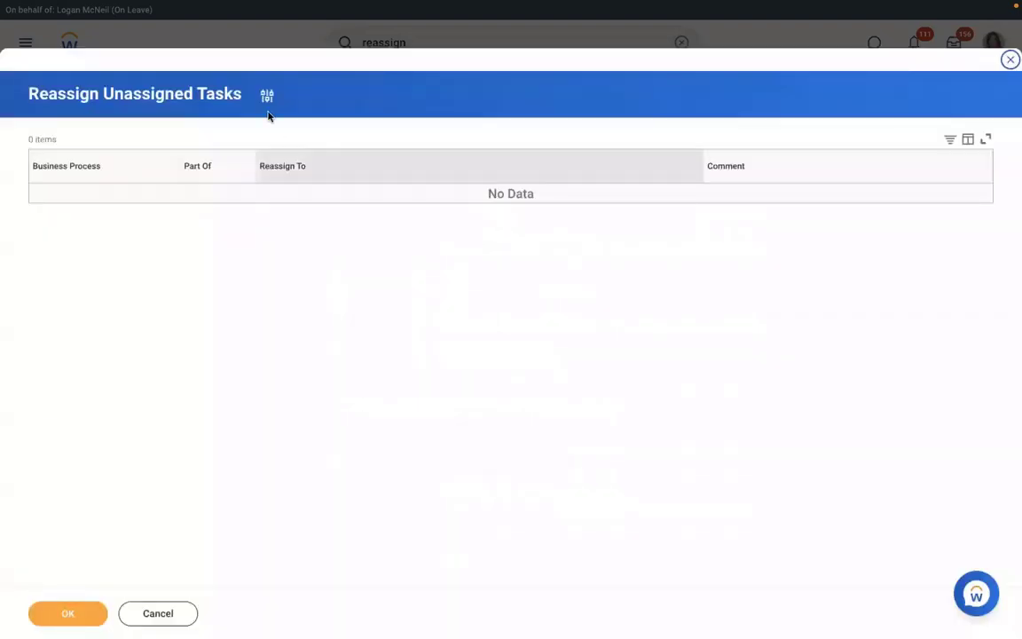
Refilter unassigned tasks to Hire processes with start date 04/27/2022
{"action": "left_click", "coordinate": [266, 95]}
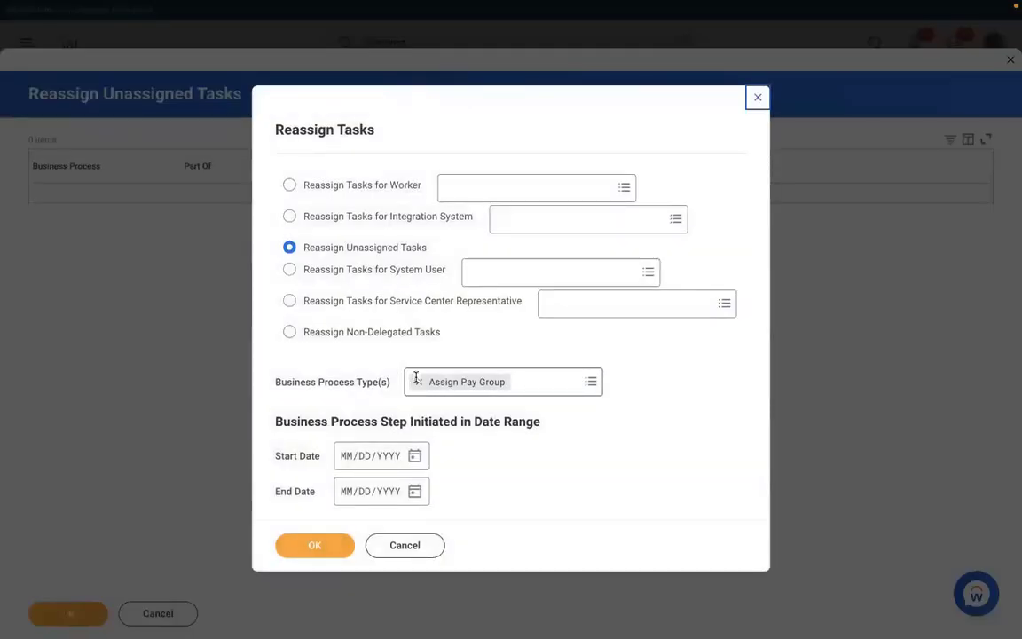
{"action": "left_click", "coordinate": [414, 381]}
{"action": "left_click", "coordinate": [457, 379]}
{"action": "type", "text": "hire"}
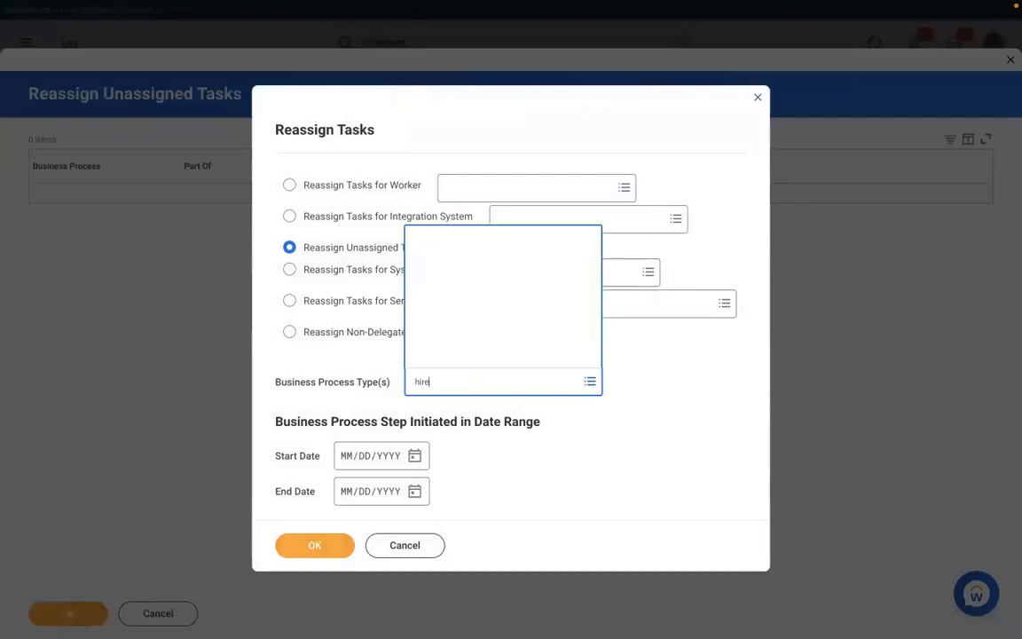
{"action": "key", "text": "Return"}
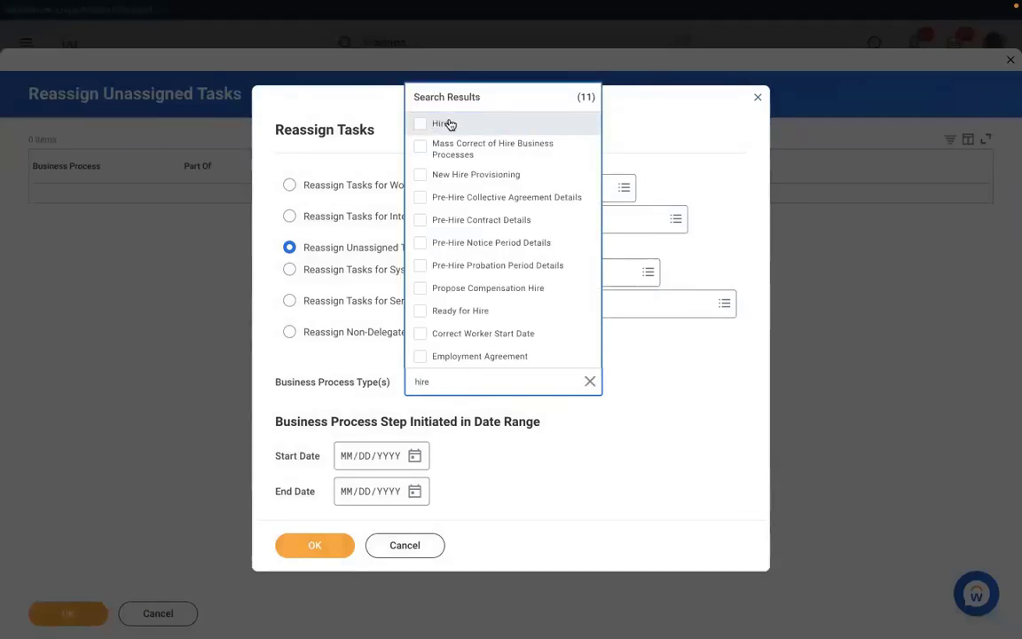
{"action": "left_click", "coordinate": [446, 123]}
{"action": "left_click", "coordinate": [413, 480]}
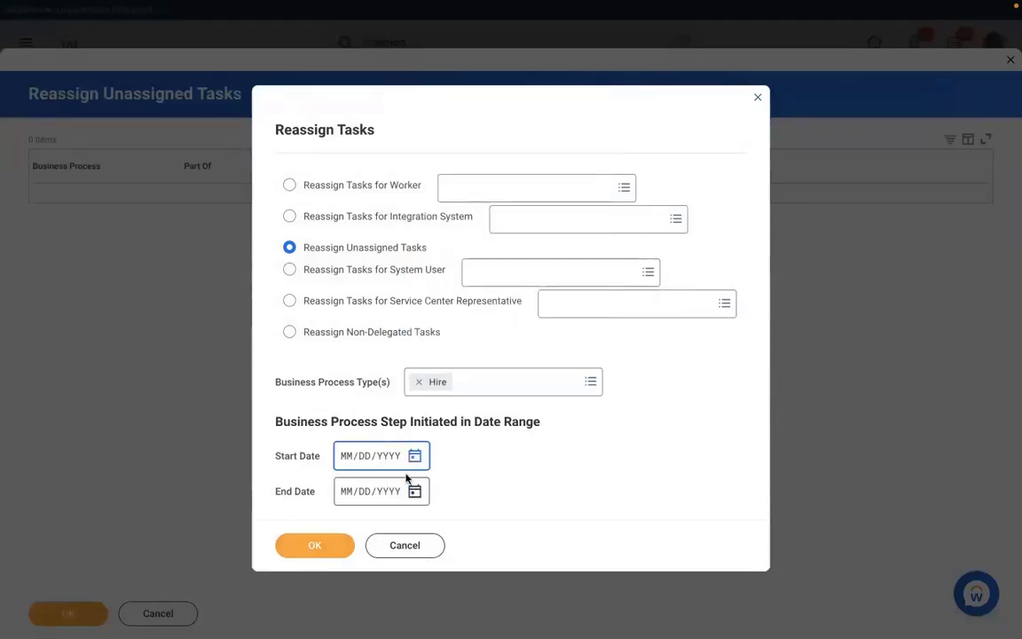
{"action": "left_click", "coordinate": [416, 456]}
{"action": "left_click", "coordinate": [561, 451]}
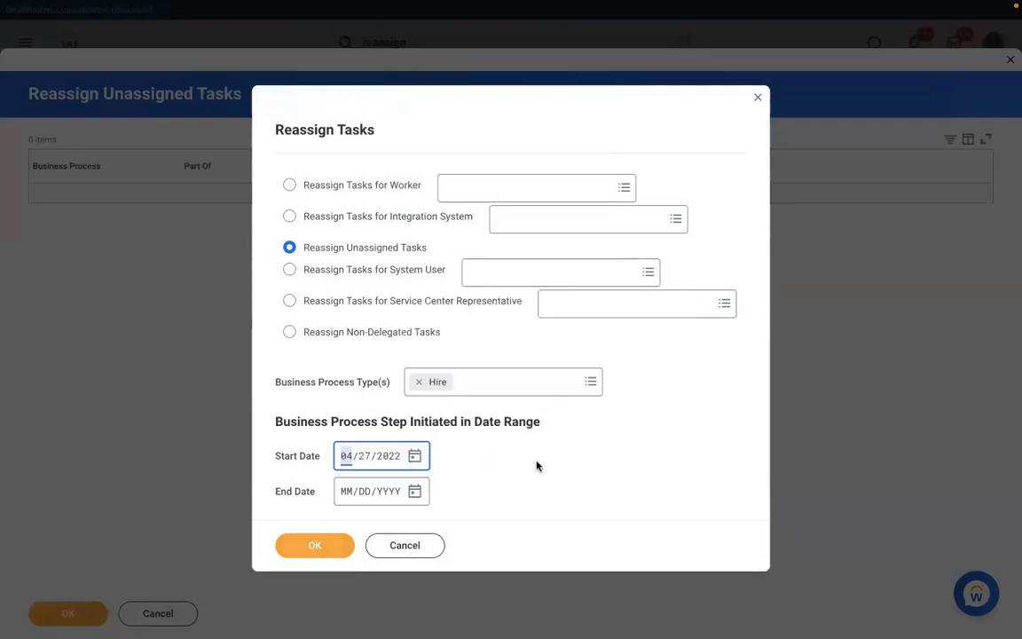
{"action": "left_click", "coordinate": [312, 544]}
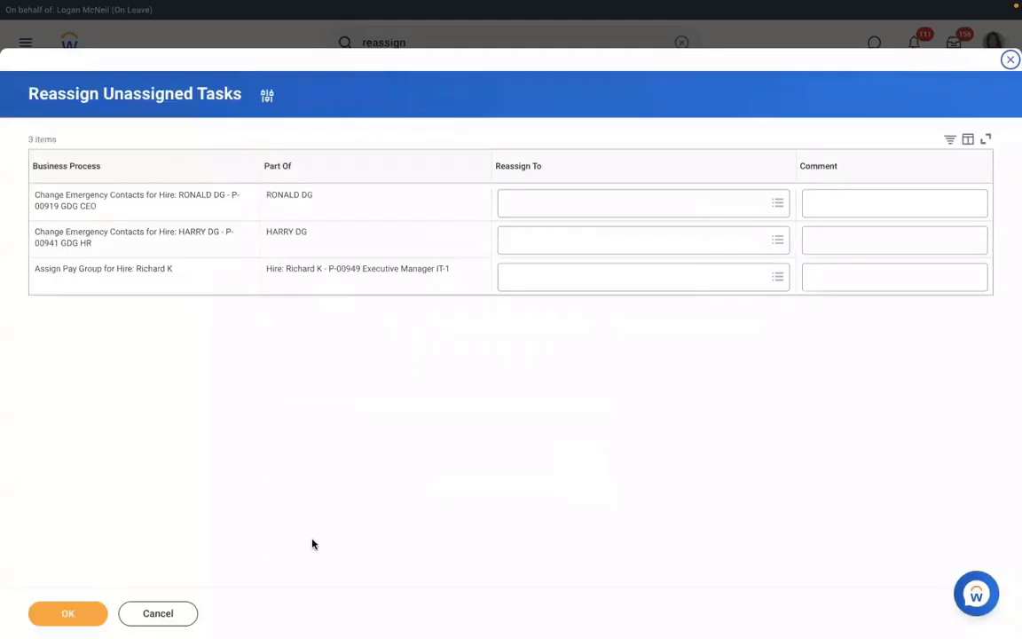
Reassign the Assign Pay Group task to the signed-in user and open it from the inbox
{"action": "left_click", "coordinate": [539, 280]}
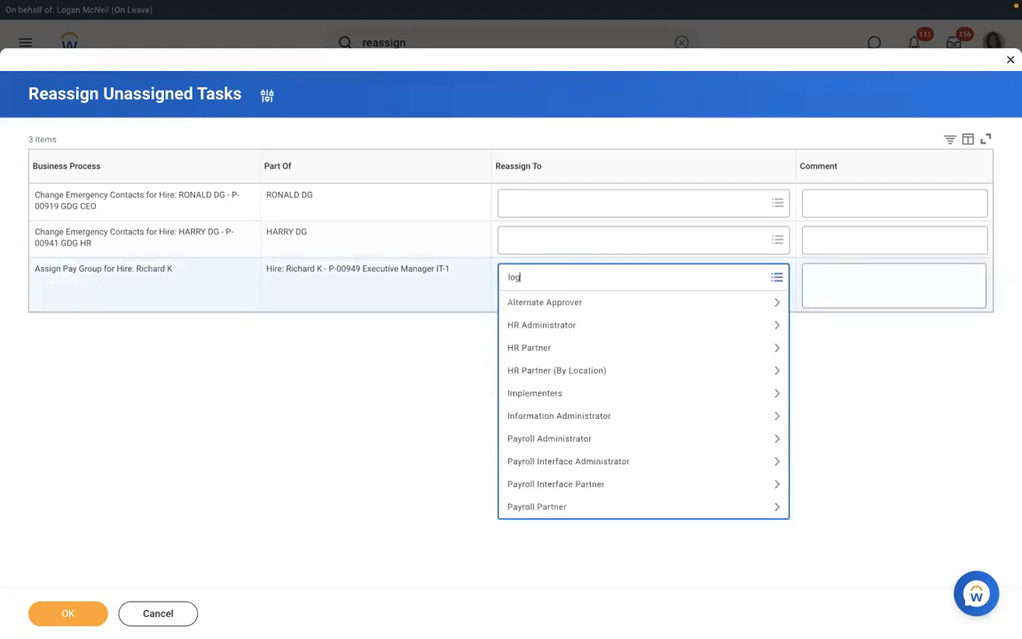
{"action": "type", "text": "logan mc"}
{"action": "key", "text": "Return"}
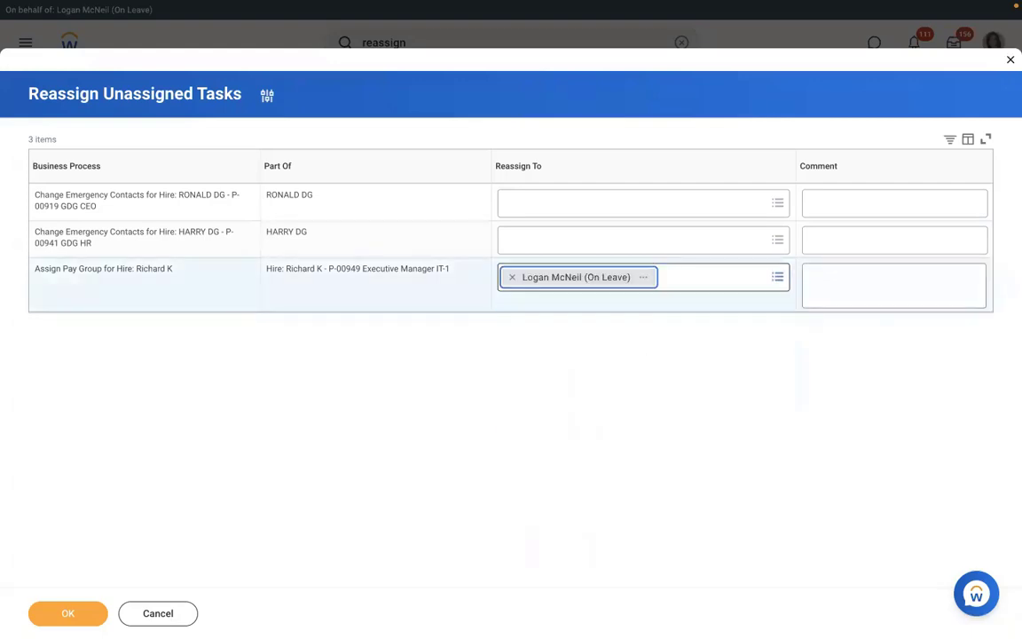
{"action": "left_click", "coordinate": [69, 613]}
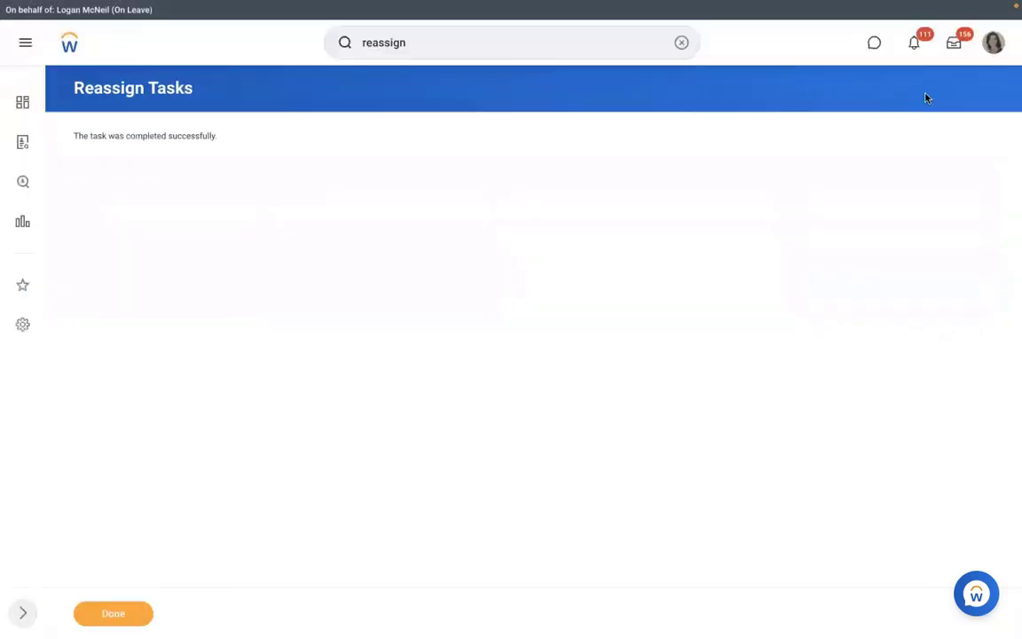
{"action": "left_click", "coordinate": [954, 46]}
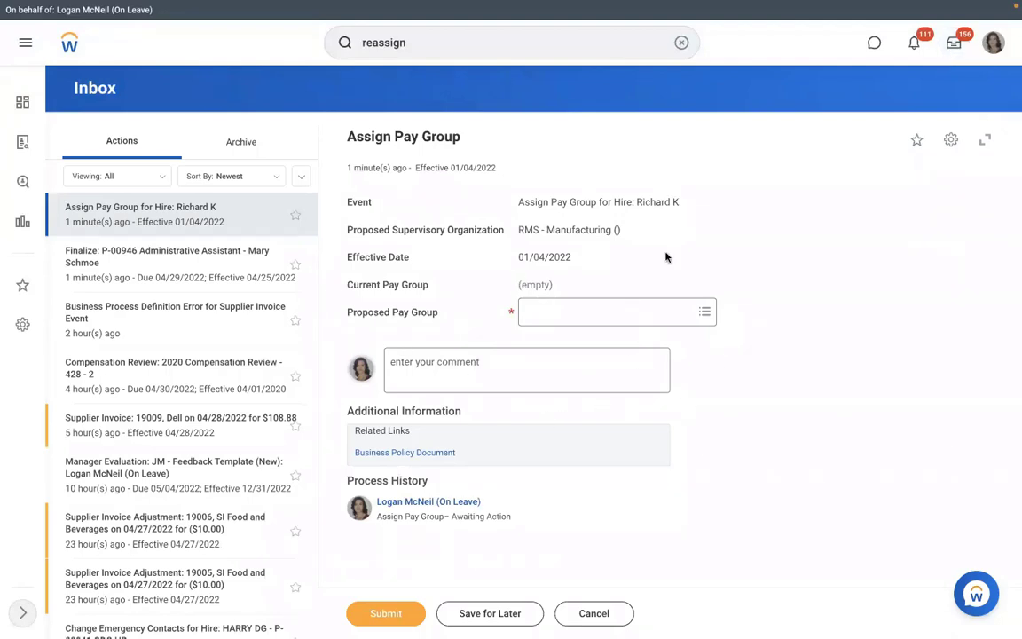
Pick then remove RBS - Monthly PYG as Proposed Pay Group, and discard the form changes
{"action": "left_click", "coordinate": [578, 312]}
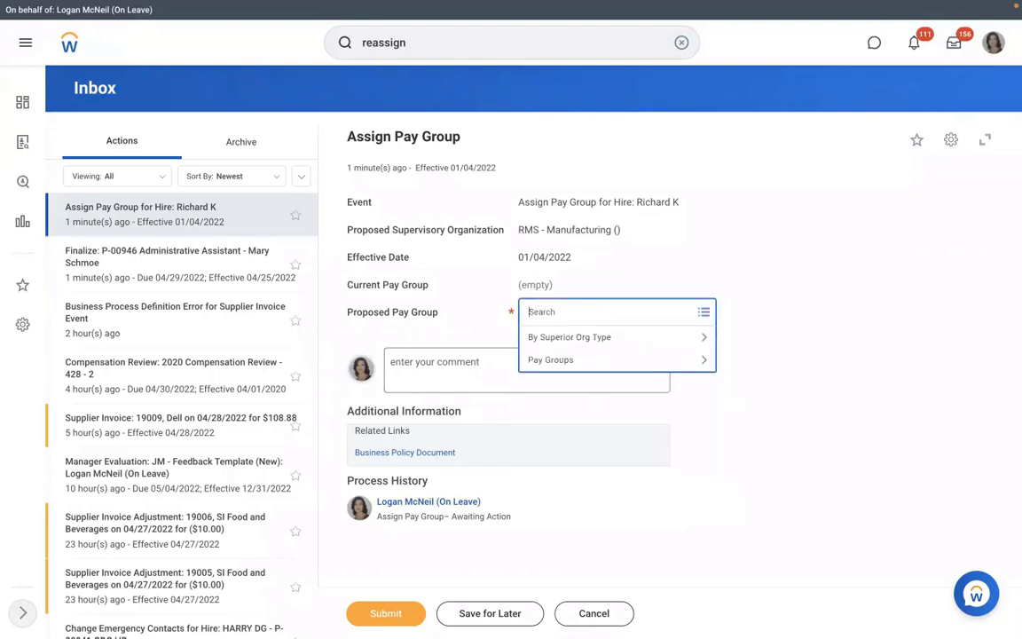
{"action": "type", "text": "rbs"}
{"action": "key", "text": "Return"}
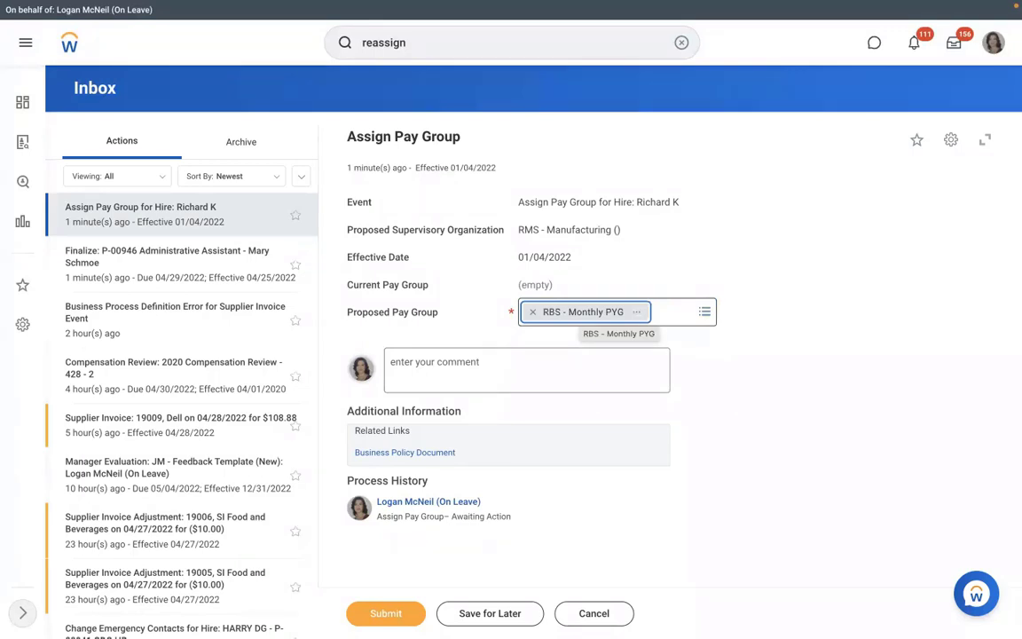
{"action": "left_click", "coordinate": [533, 313]}
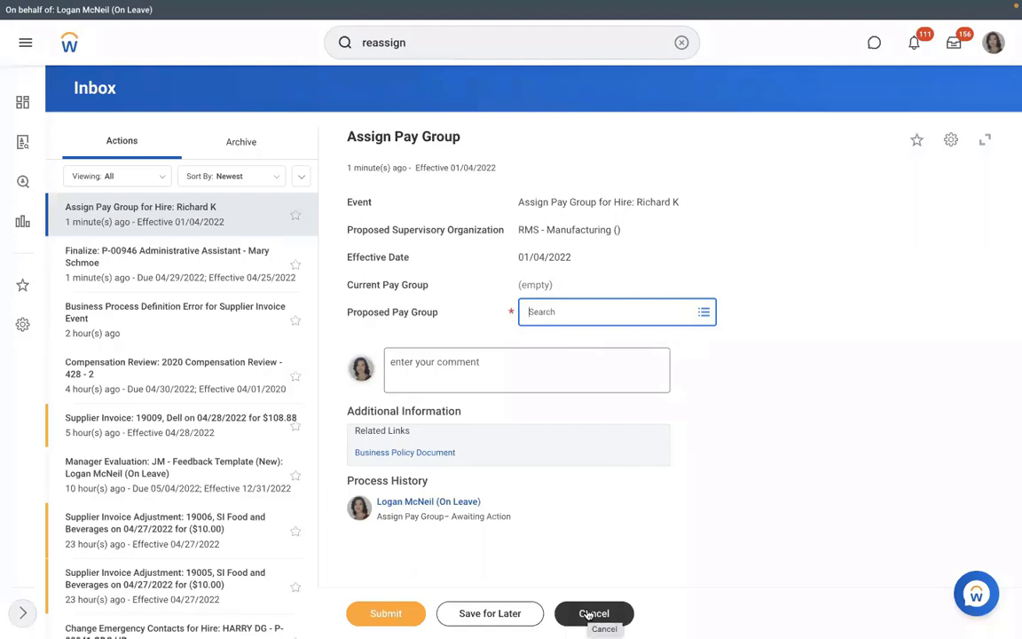
{"action": "left_click", "coordinate": [589, 614]}
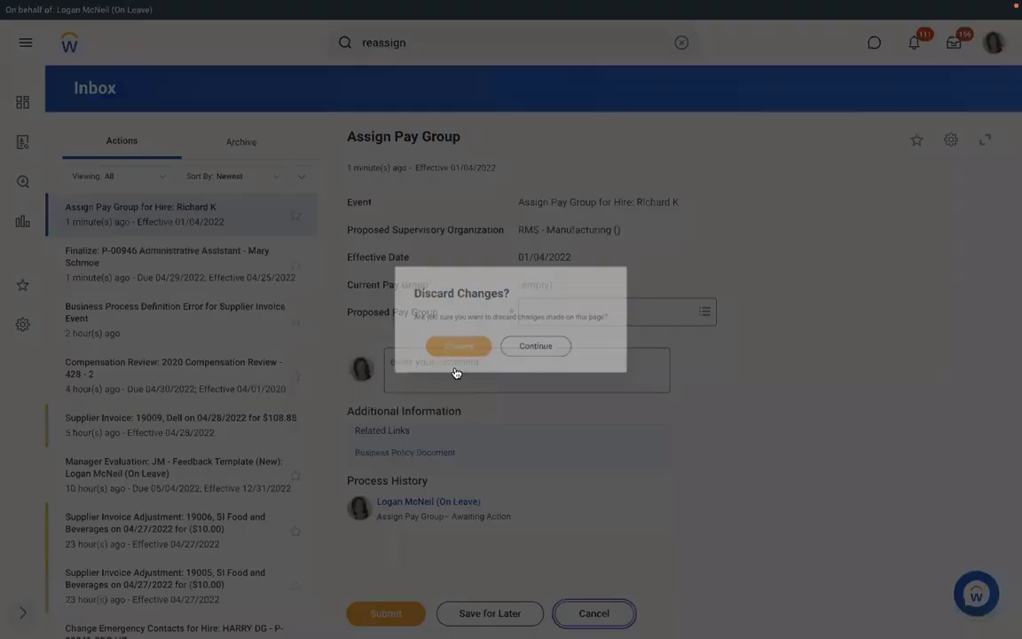
{"action": "left_click", "coordinate": [447, 357]}
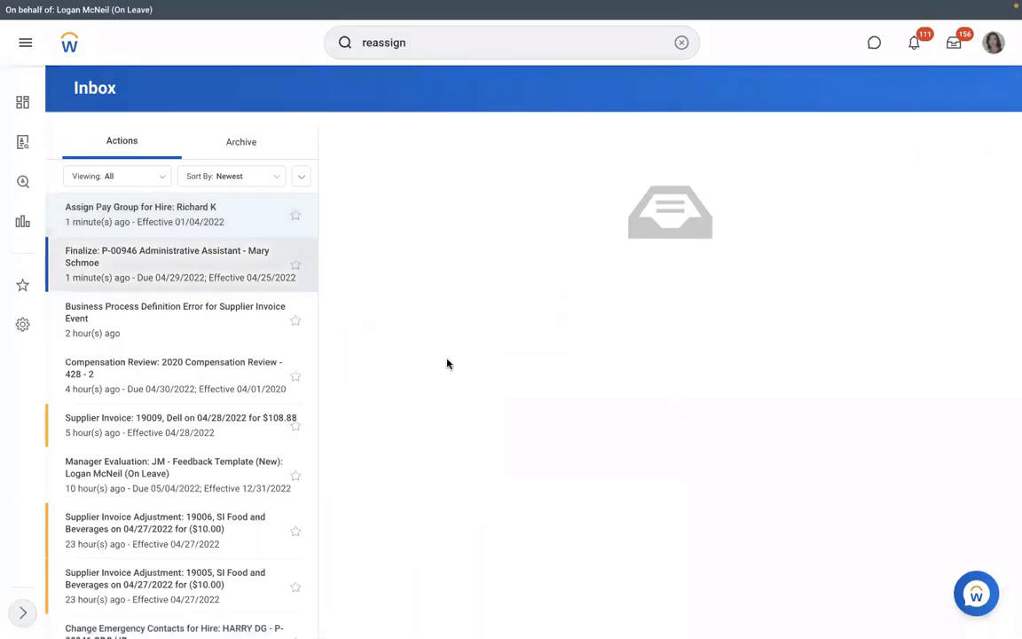
Search 'sup org:rms' and open the RMS - Manufacturing () supervisory organization
{"action": "left_click", "coordinate": [680, 43]}
{"action": "type", "text": "s"}
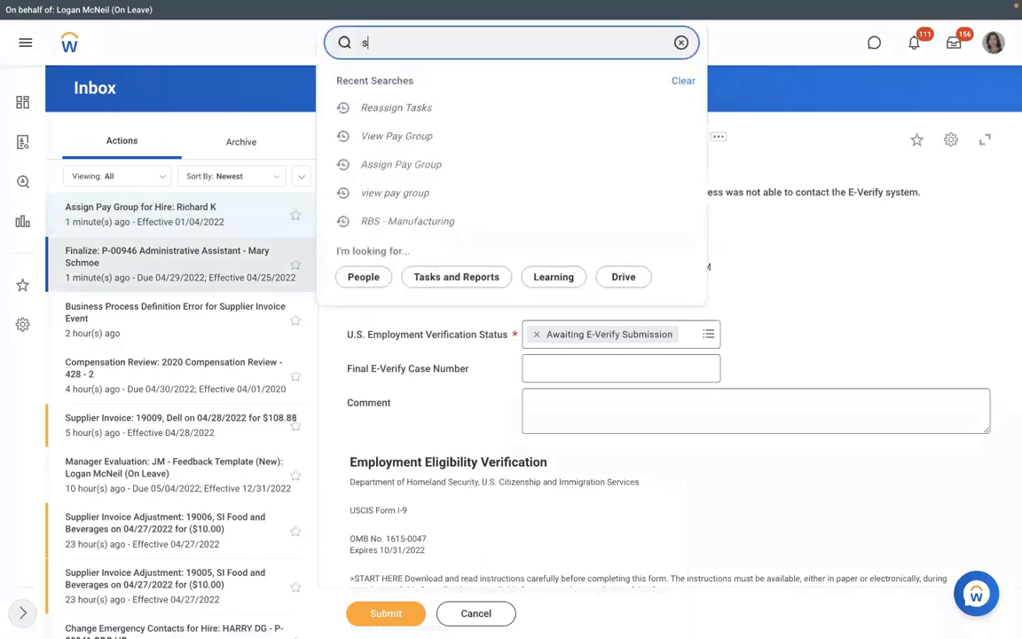
{"action": "type", "text": "up org:"}
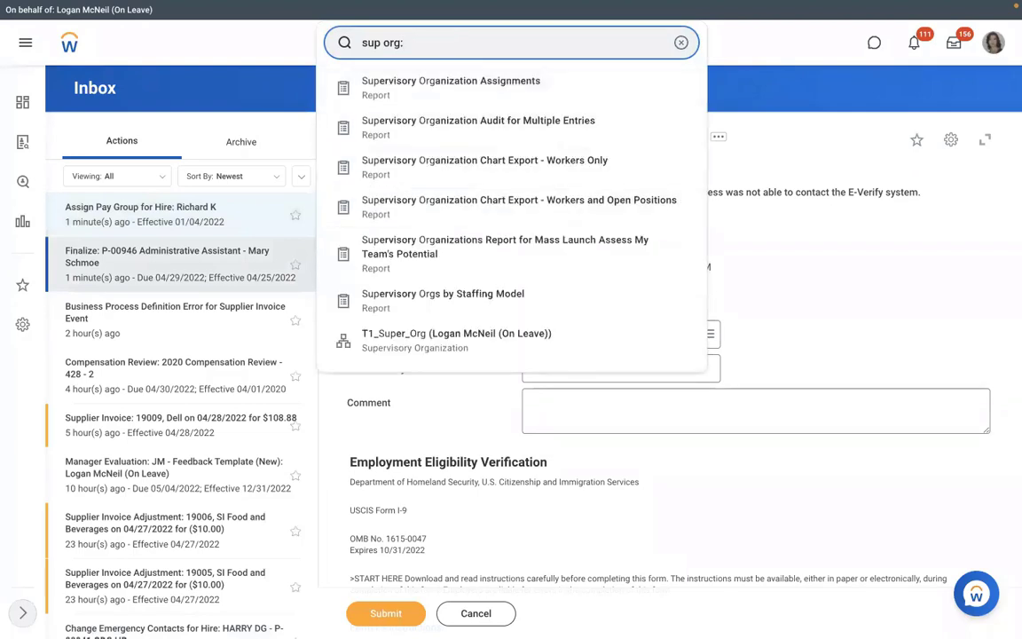
{"action": "type", "text": "rms"}
{"action": "left_click", "coordinate": [407, 89]}
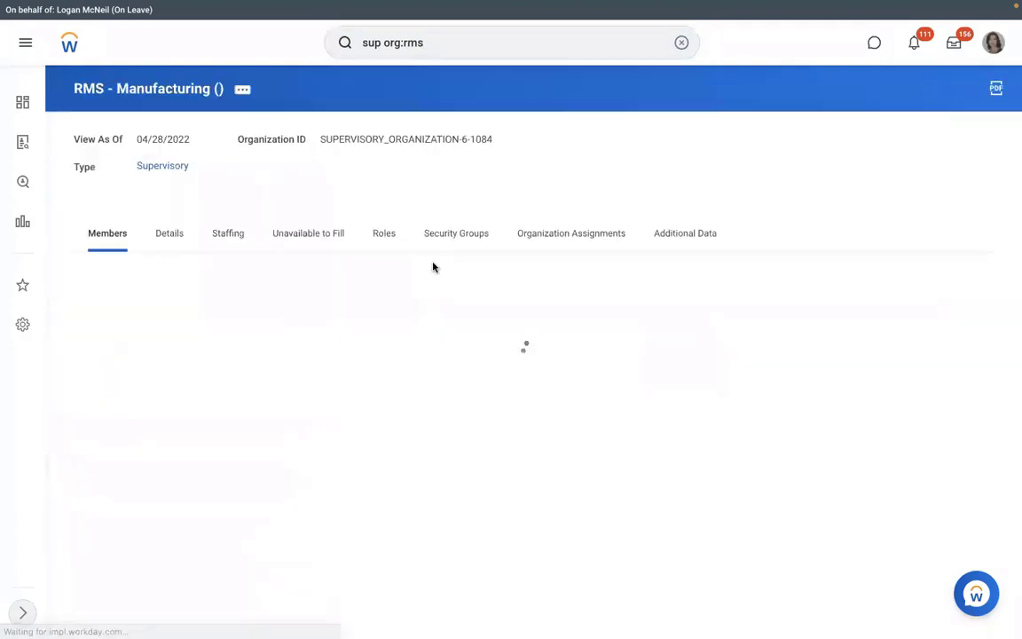
Review the P-00949 Executive Manager position's actions among positions unavailable to fill
{"action": "left_click", "coordinate": [308, 233]}
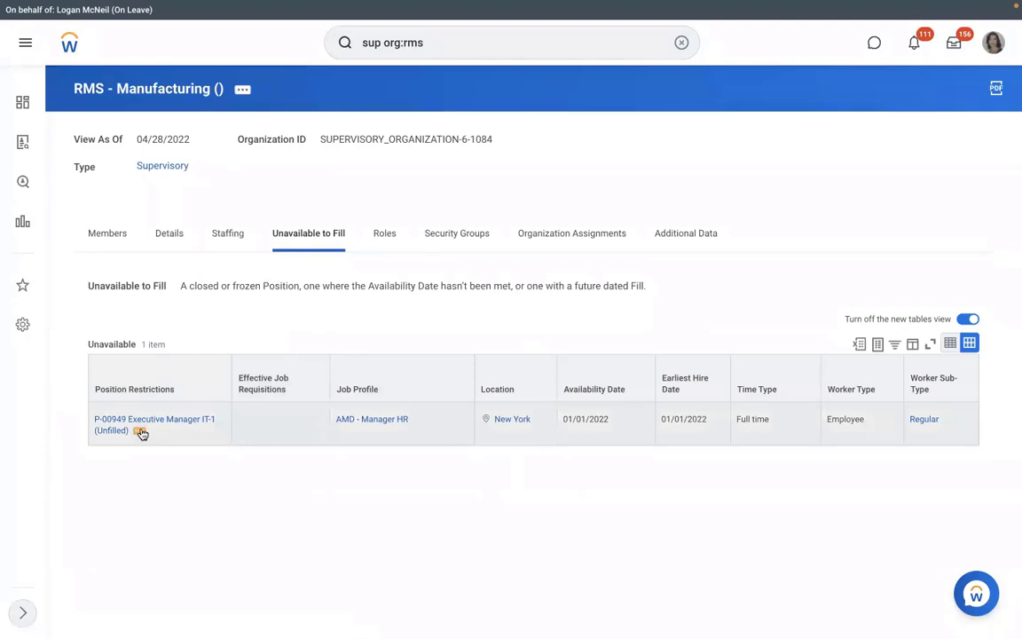
{"action": "left_click", "coordinate": [140, 432]}
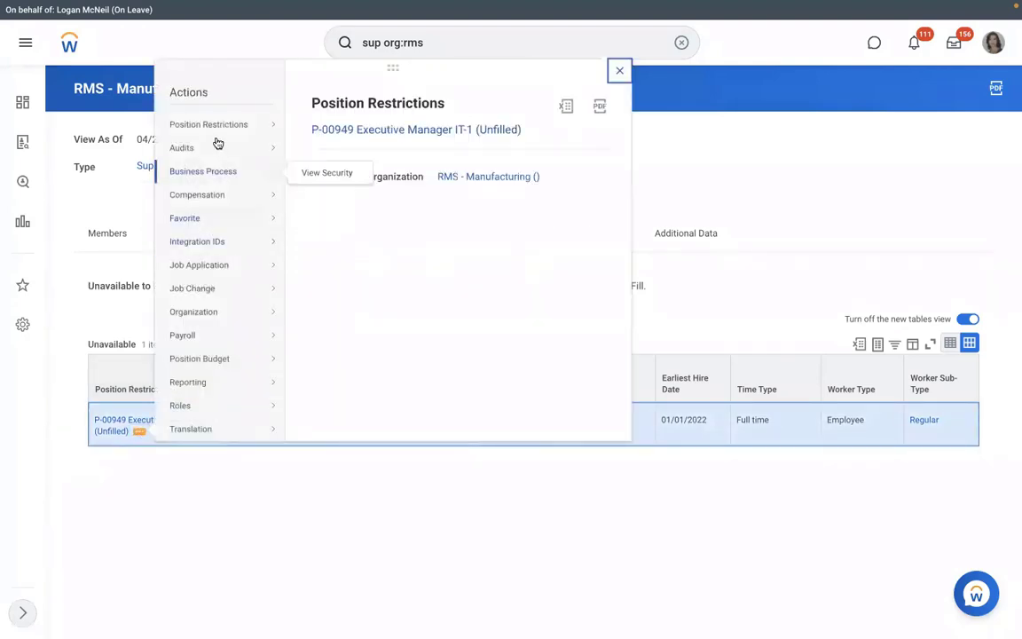
{"action": "mouse_move", "coordinate": [217, 131]}
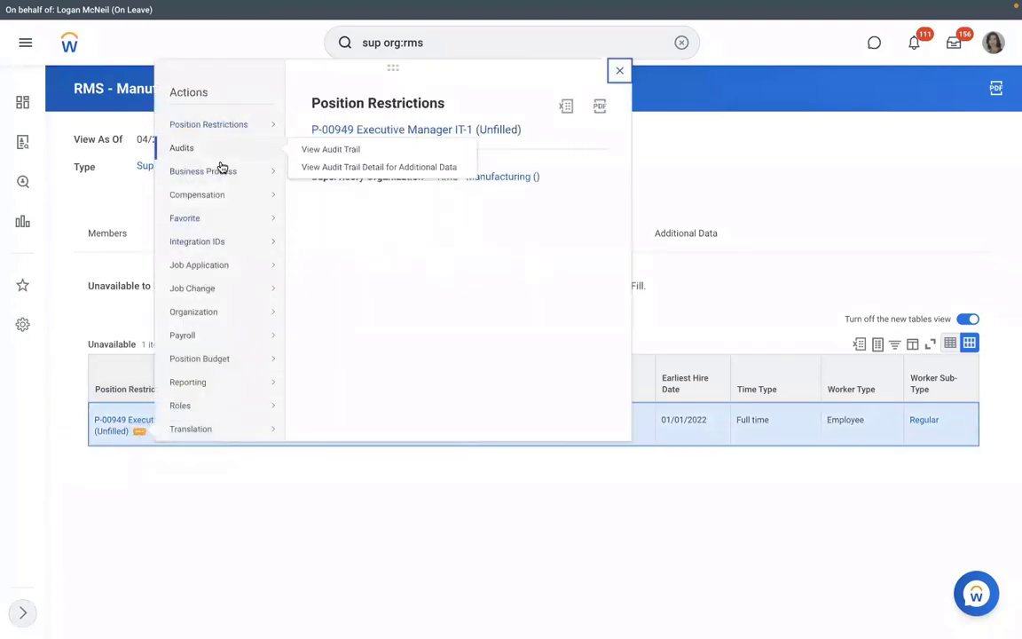
{"action": "left_click", "coordinate": [196, 507]}
On the Staffing tab, start cancelling the in-progress P-00949 hire, then back out
{"action": "left_click", "coordinate": [242, 250]}
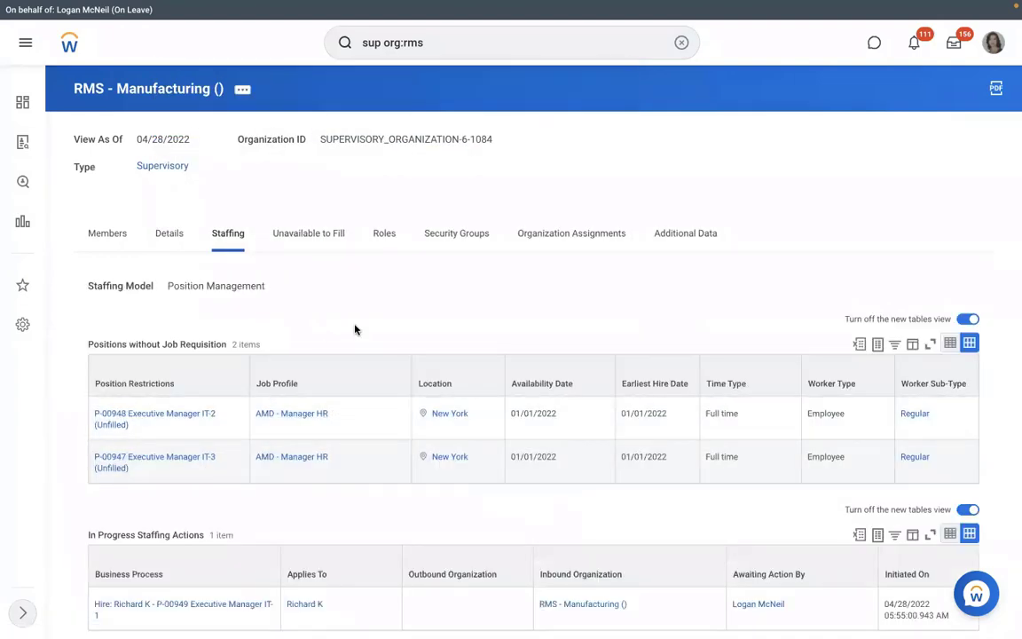
{"action": "scroll", "coordinate": [355, 330], "scroll_direction": "down", "scroll_amount": 1}
{"action": "scroll", "coordinate": [227, 483], "scroll_direction": "down", "scroll_amount": 1}
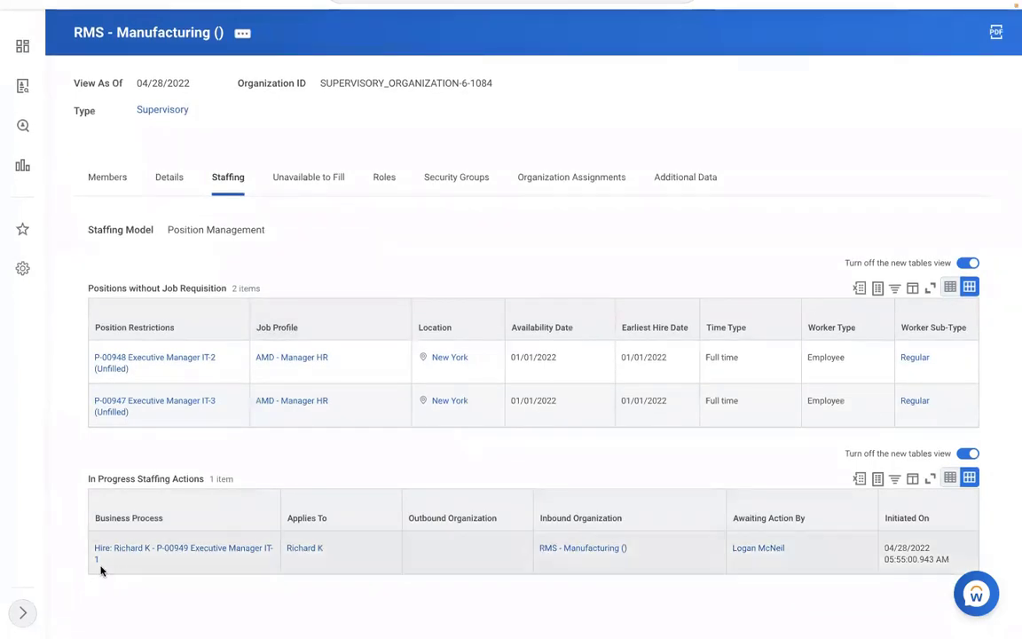
{"action": "left_click", "coordinate": [110, 563]}
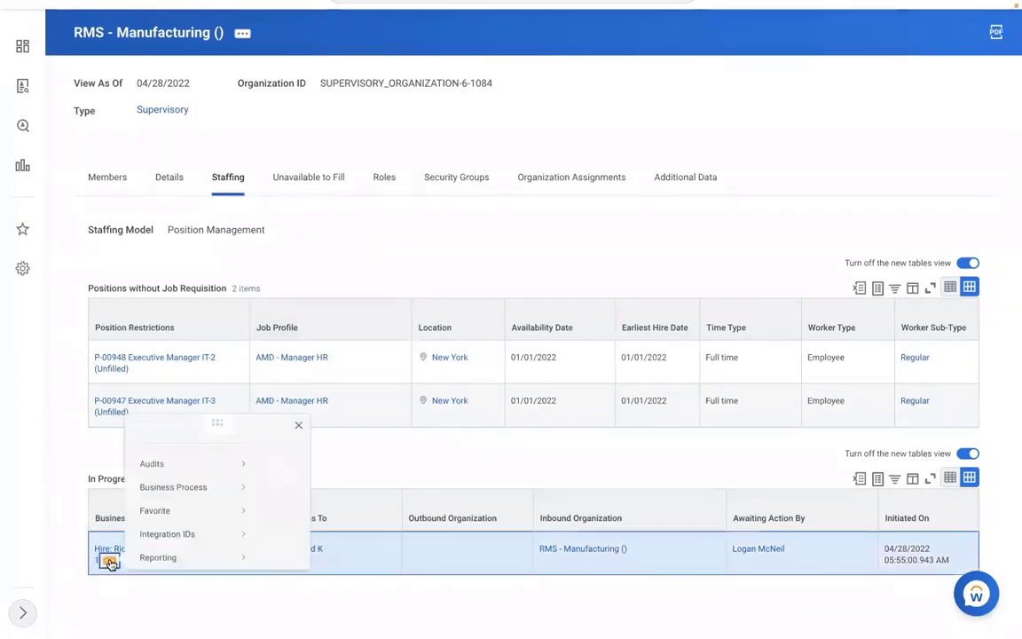
{"action": "mouse_move", "coordinate": [183, 450]}
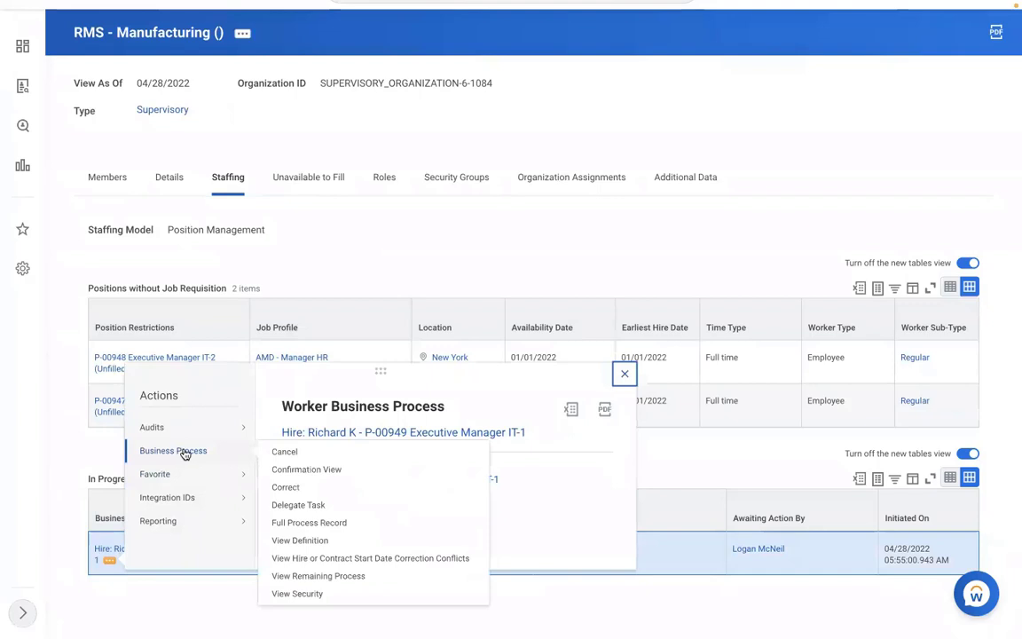
{"action": "left_click", "coordinate": [283, 453]}
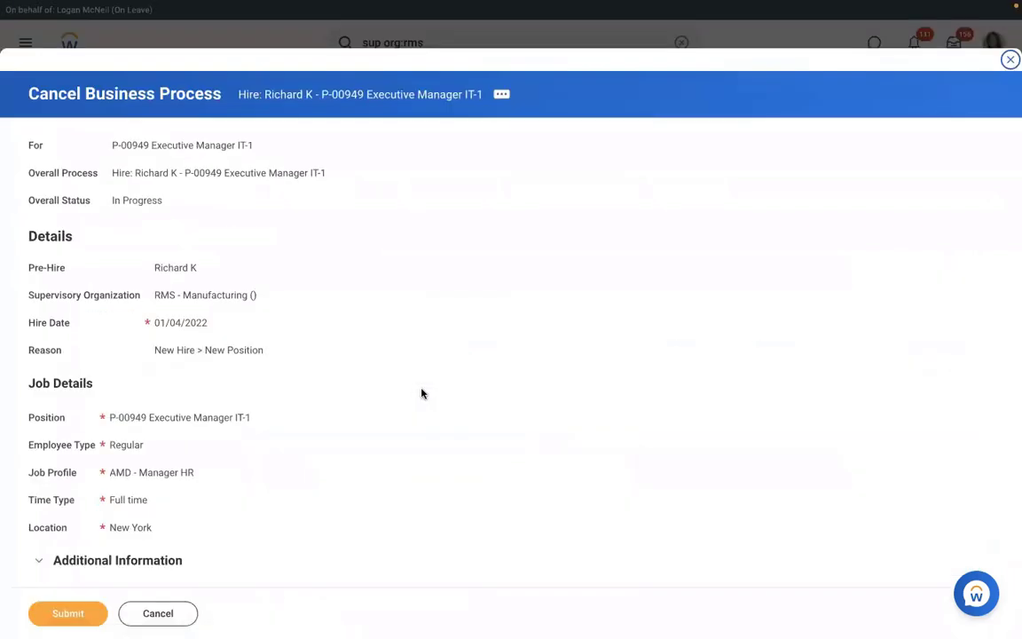
{"action": "left_click", "coordinate": [170, 614]}
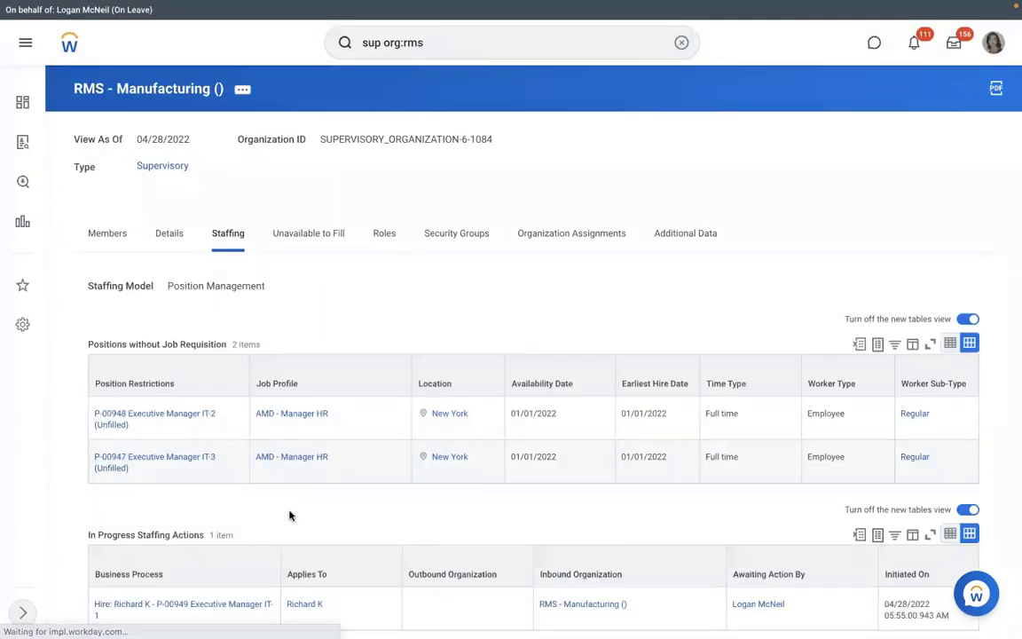
Bring up and dismiss the link options for the in-progress hire process
{"action": "scroll", "coordinate": [292, 518], "scroll_direction": "down", "scroll_amount": 1}
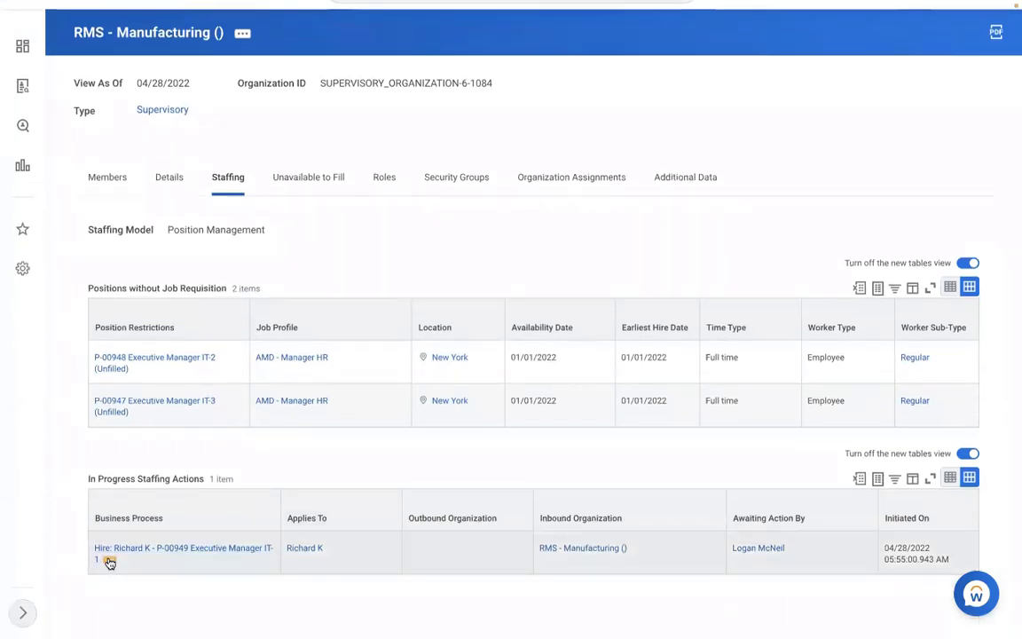
{"action": "right_click", "coordinate": [110, 563]}
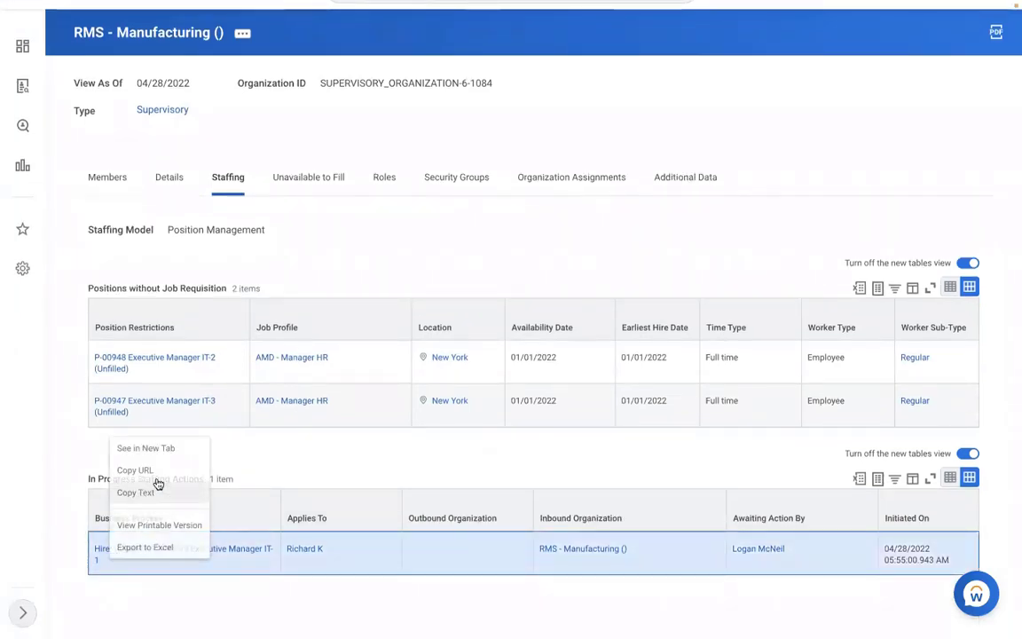
{"action": "left_click", "coordinate": [157, 484]}
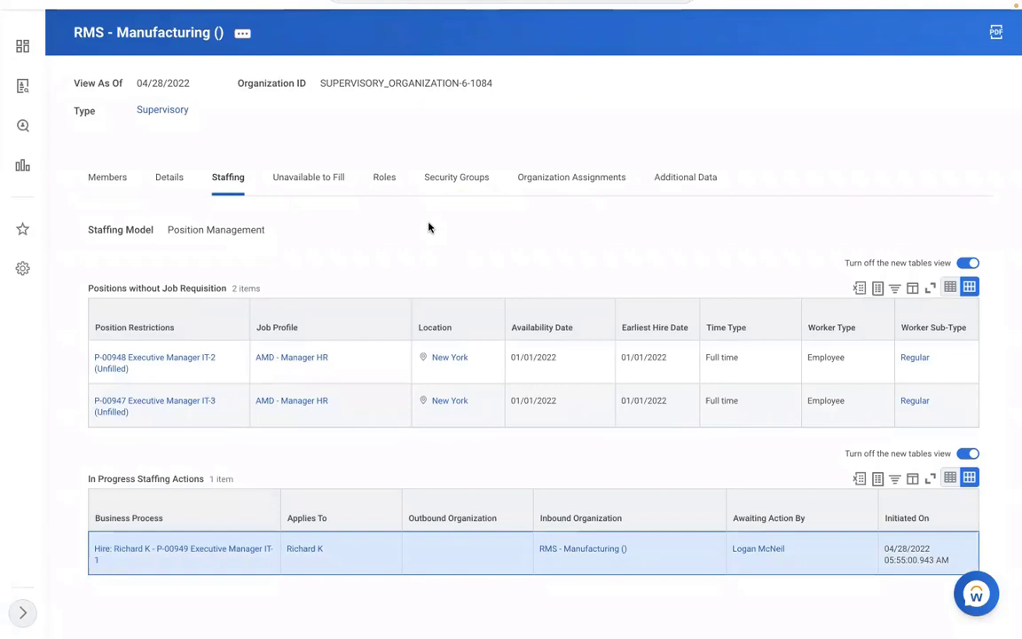
{"action": "scroll", "coordinate": [429, 227], "scroll_direction": "up", "scroll_amount": 1}
{"action": "scroll", "coordinate": [431, 229], "scroll_direction": "up", "scroll_amount": 1}
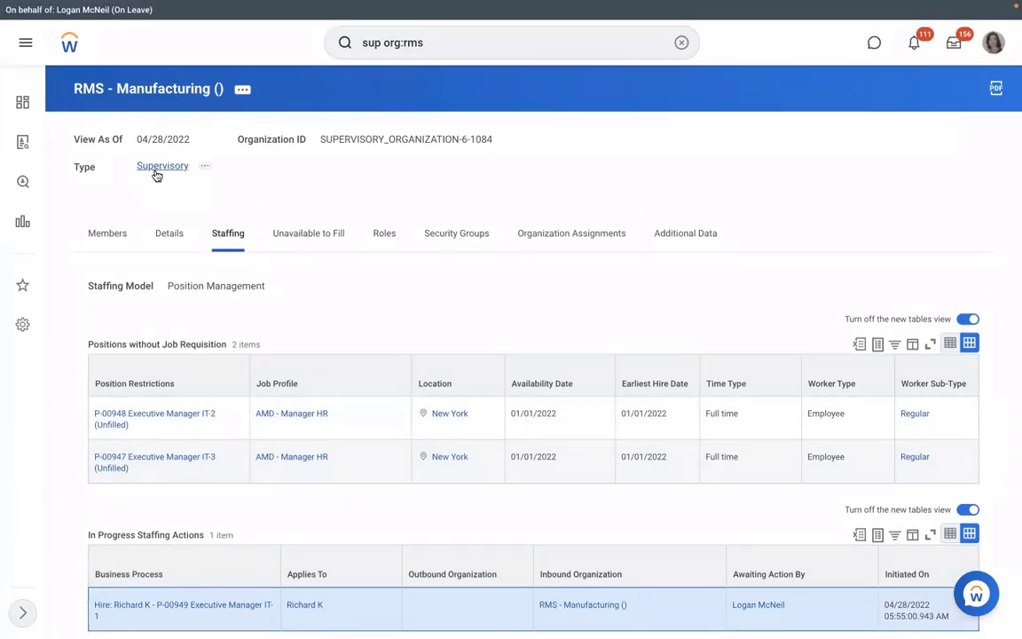
Run View Pay Group for RBS - Monthly PYG and show its Pay Group tab rules
{"action": "left_click", "coordinate": [681, 42]}
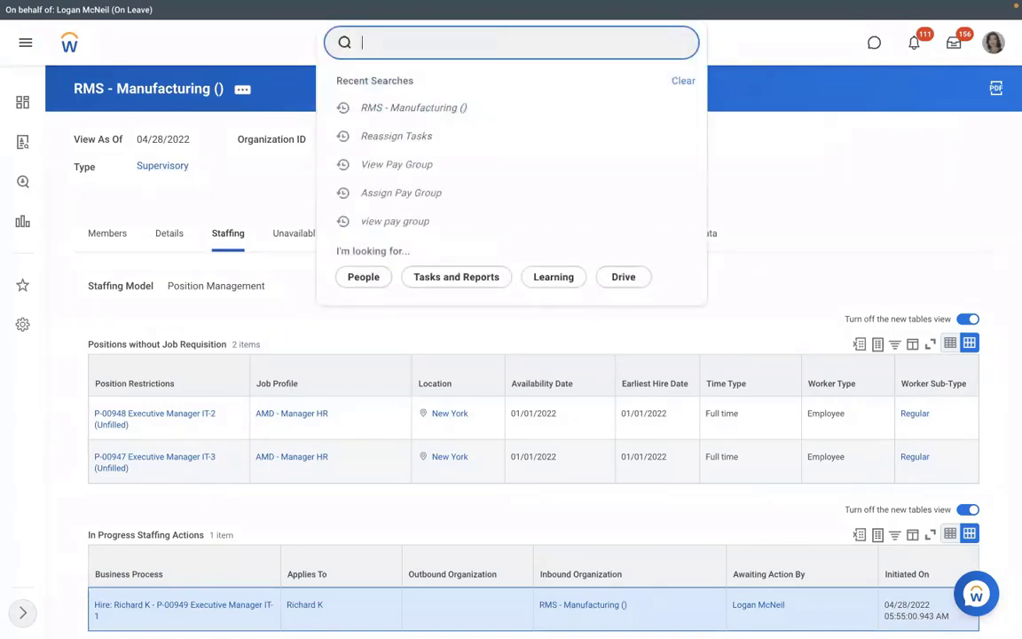
{"action": "type", "text": "view pay group"}
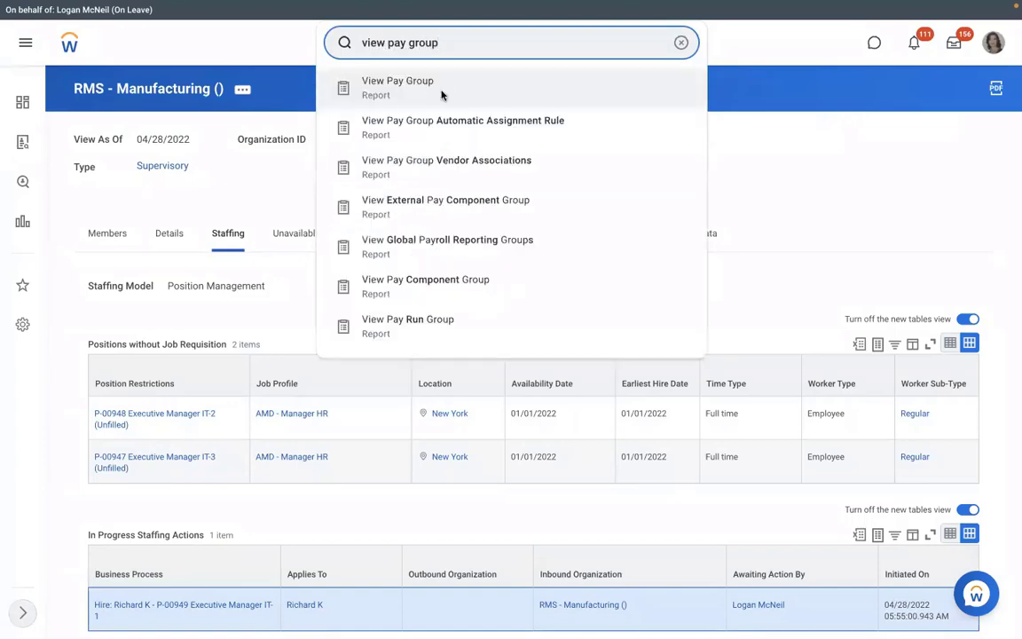
{"action": "left_click", "coordinate": [442, 95]}
{"action": "left_click", "coordinate": [407, 183]}
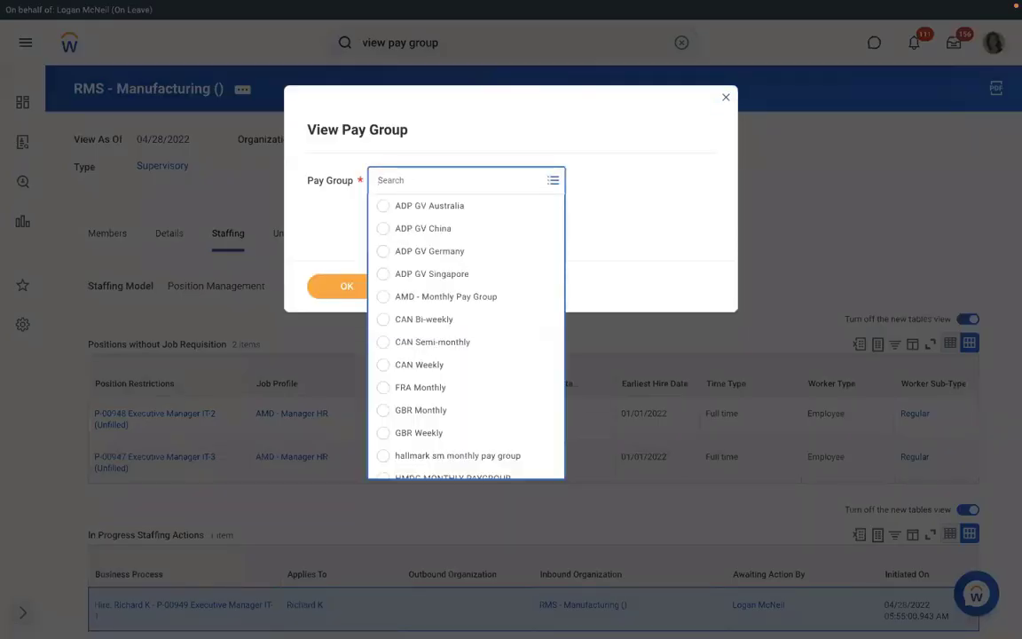
{"action": "type", "text": "rms"}
{"action": "key", "text": "Return"}
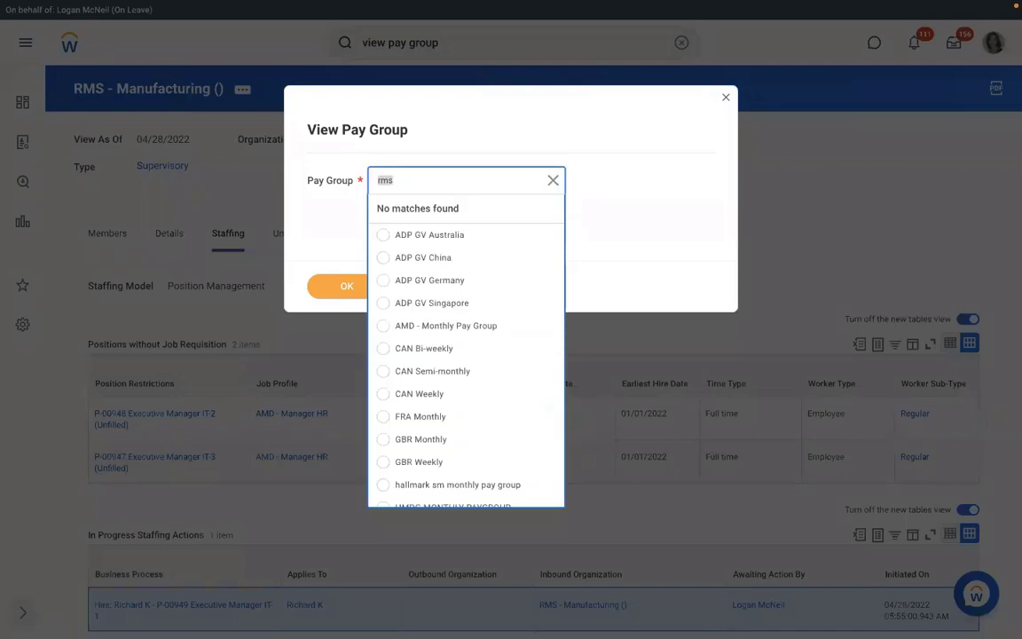
{"action": "key", "text": "BackSpace"}
{"action": "key", "text": "Return"}
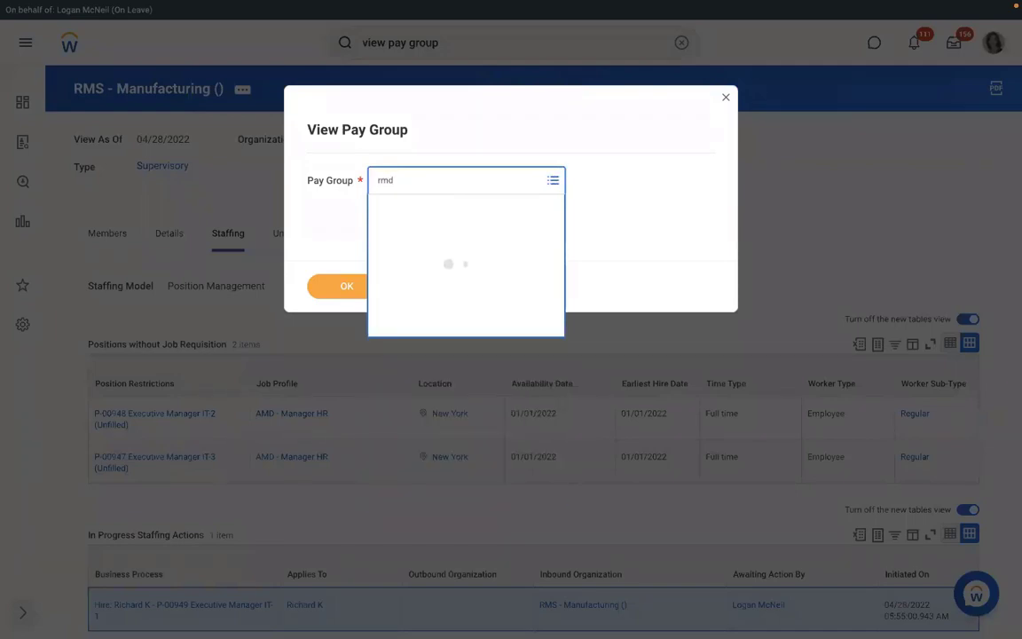
{"action": "type", "text": "rbs"}
{"action": "key", "text": "Return"}
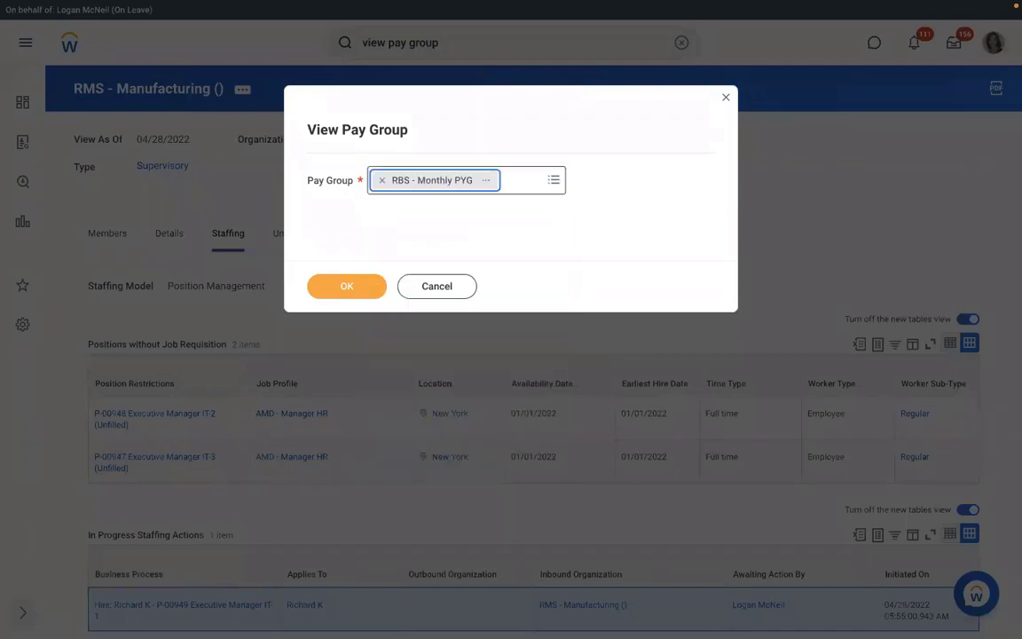
{"action": "left_click", "coordinate": [345, 287]}
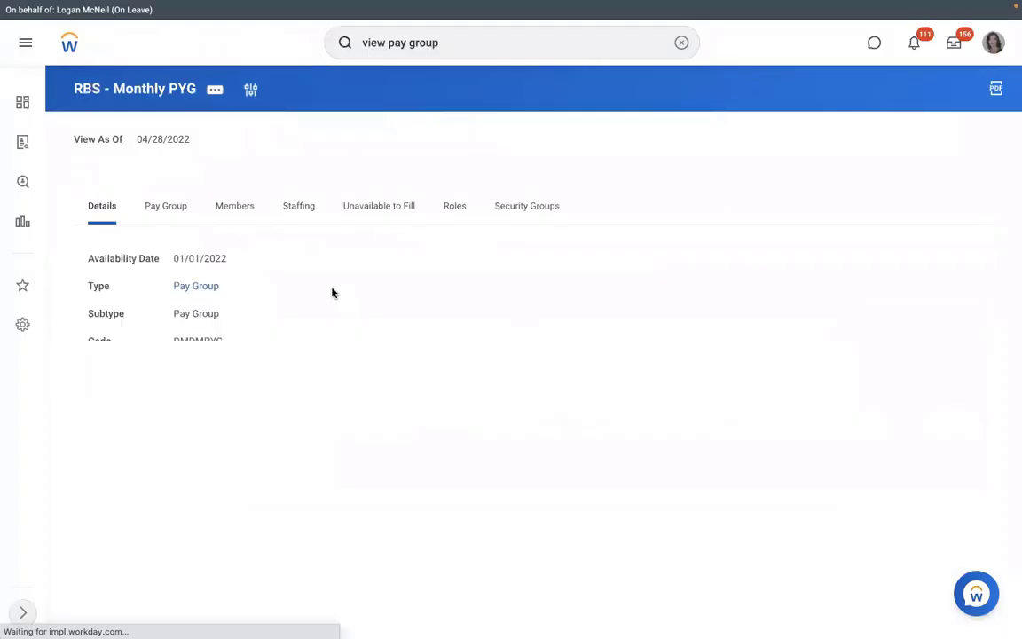
{"action": "left_click", "coordinate": [169, 219]}
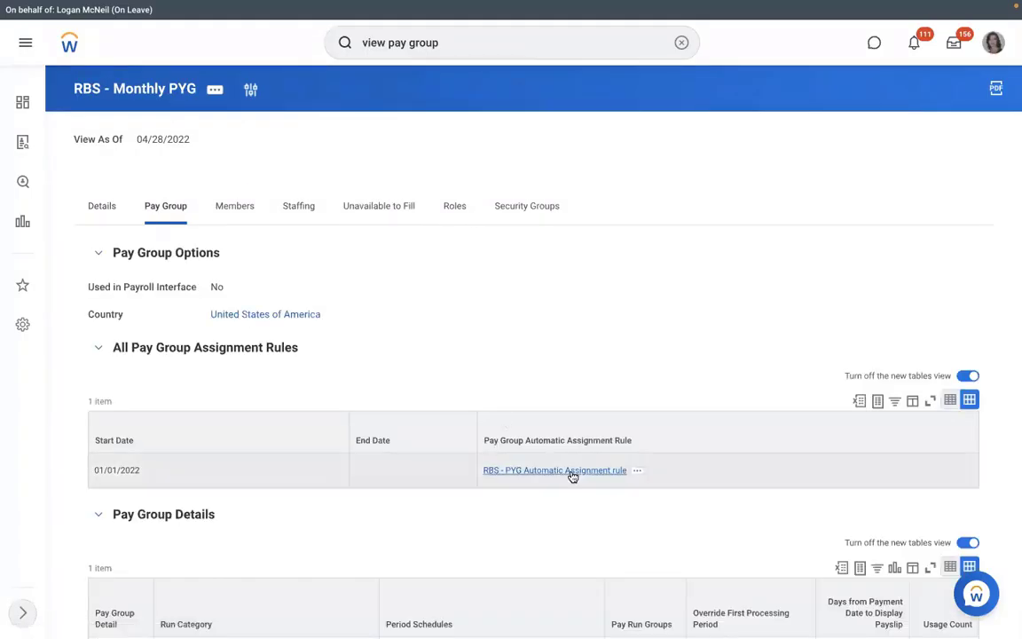
Open the RBS - PYG Automatic Assignment rule and its related actions menu
{"action": "left_click", "coordinate": [573, 472]}
{"action": "mouse_move", "coordinate": [338, 135]}
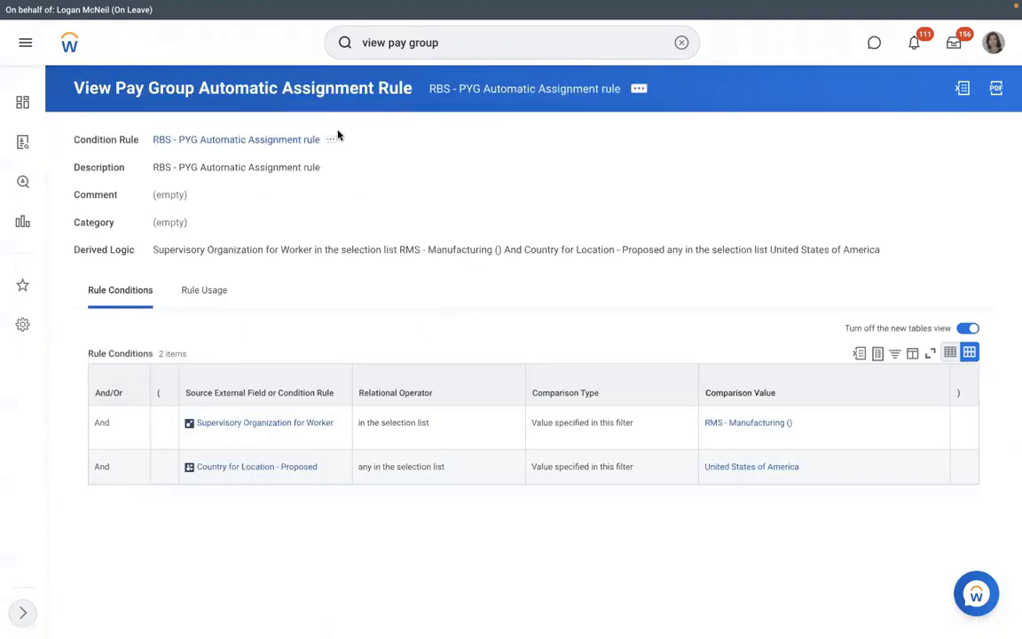
{"action": "left_click", "coordinate": [639, 89]}
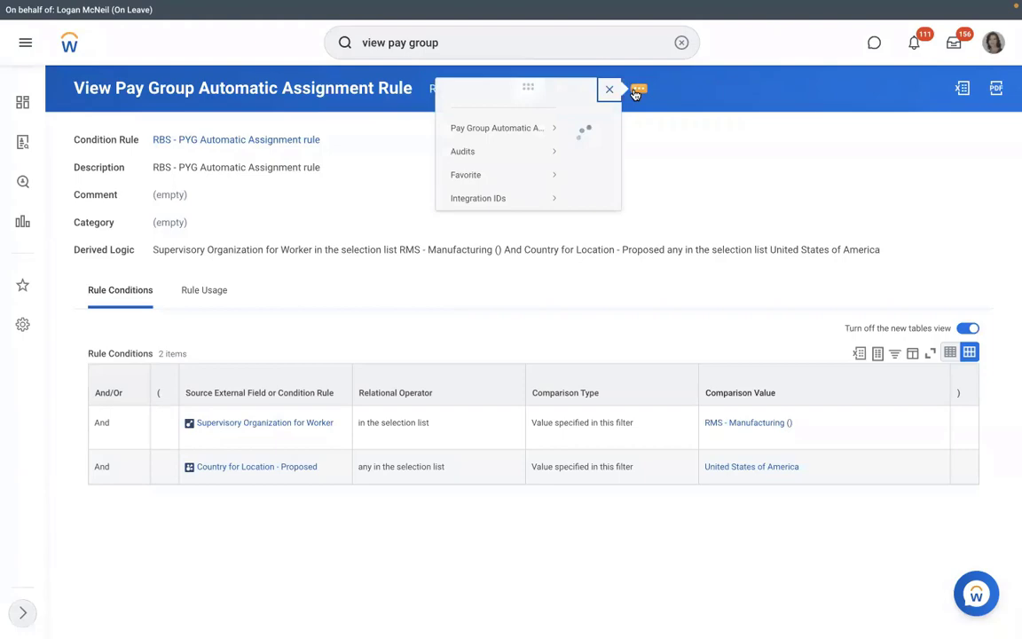
Test the rule against the hire's Assign Pay Group for Hire worker event, found by worker name
{"action": "mouse_move", "coordinate": [129, 143]}
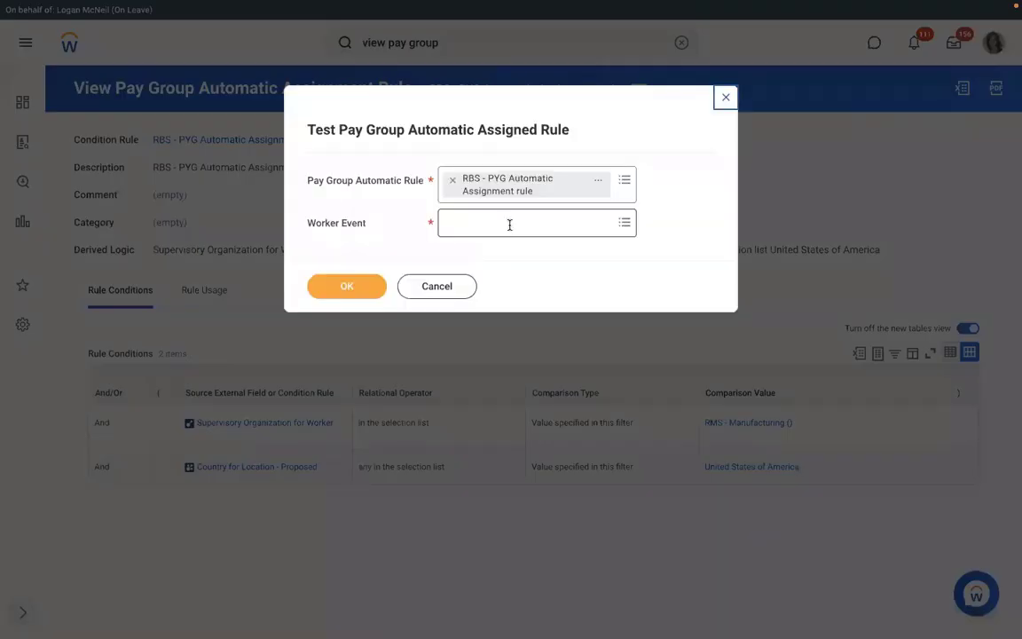
{"action": "left_click", "coordinate": [511, 224]}
{"action": "type", "text": "Richard K - P-00959 Executive Manager IT-1"}
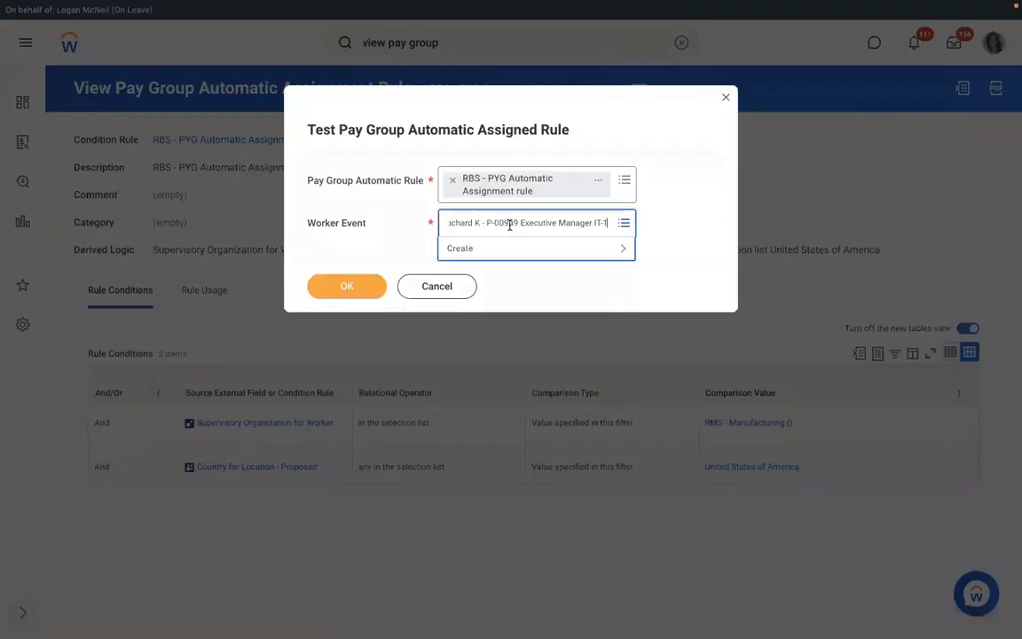
{"action": "key", "text": "Return"}
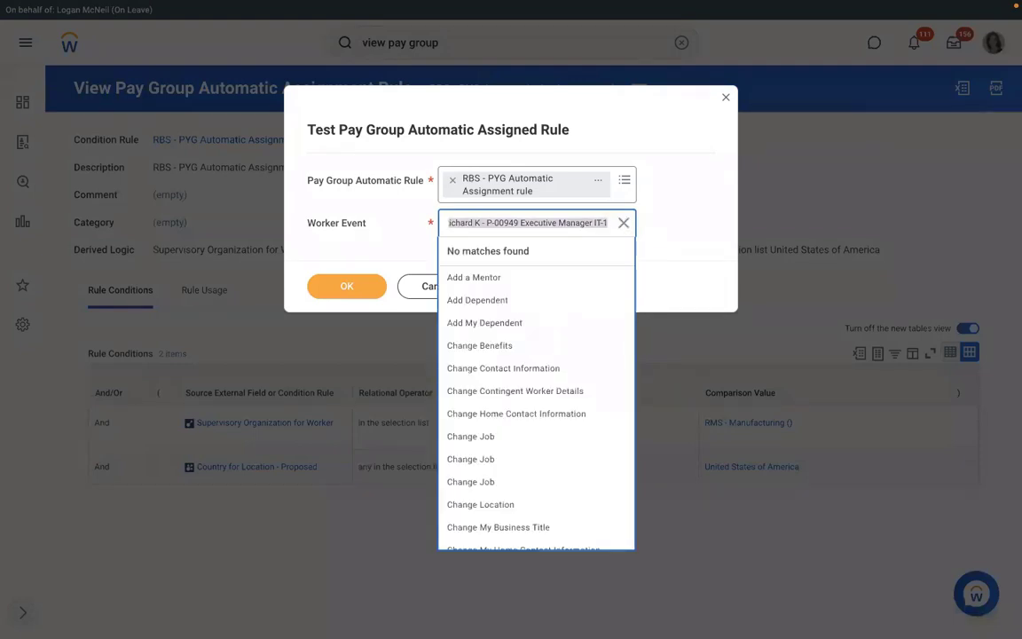
{"action": "type", "text": "richar"}
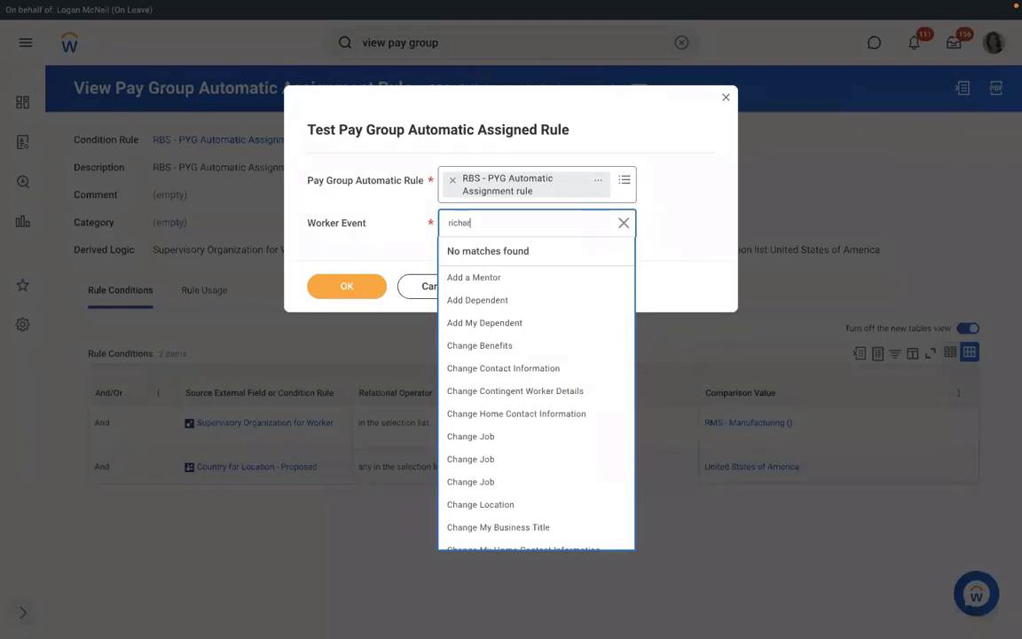
{"action": "type", "text": "d k"}
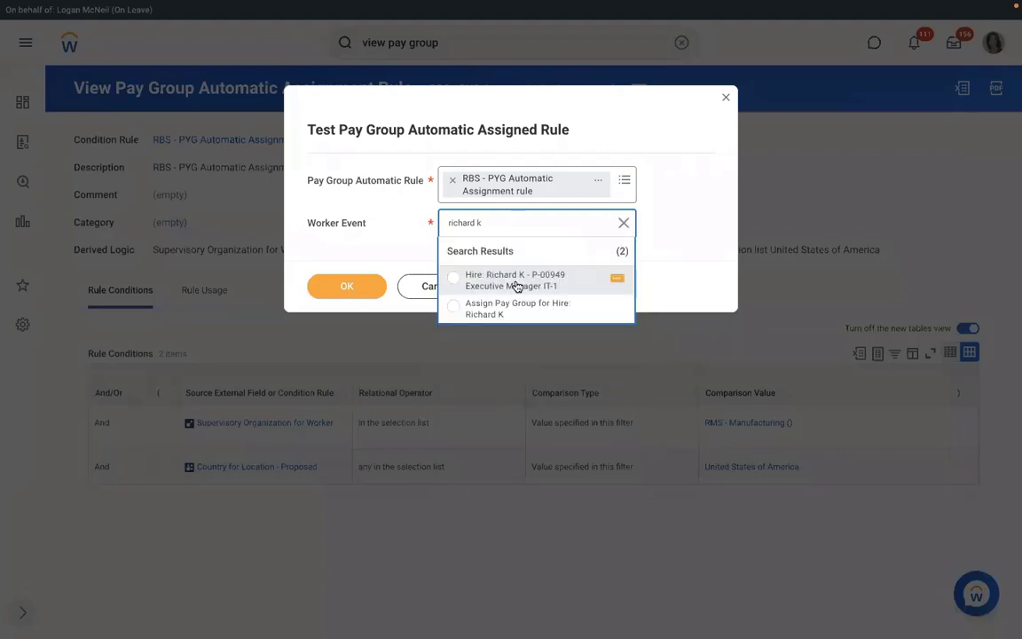
{"action": "left_click", "coordinate": [501, 311]}
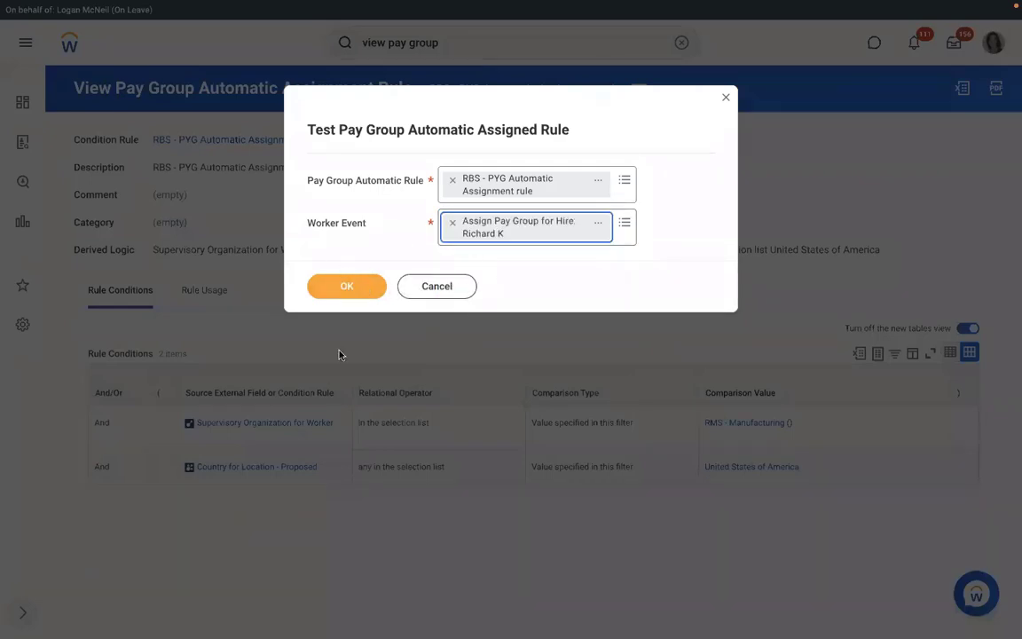
{"action": "left_click", "coordinate": [359, 289]}
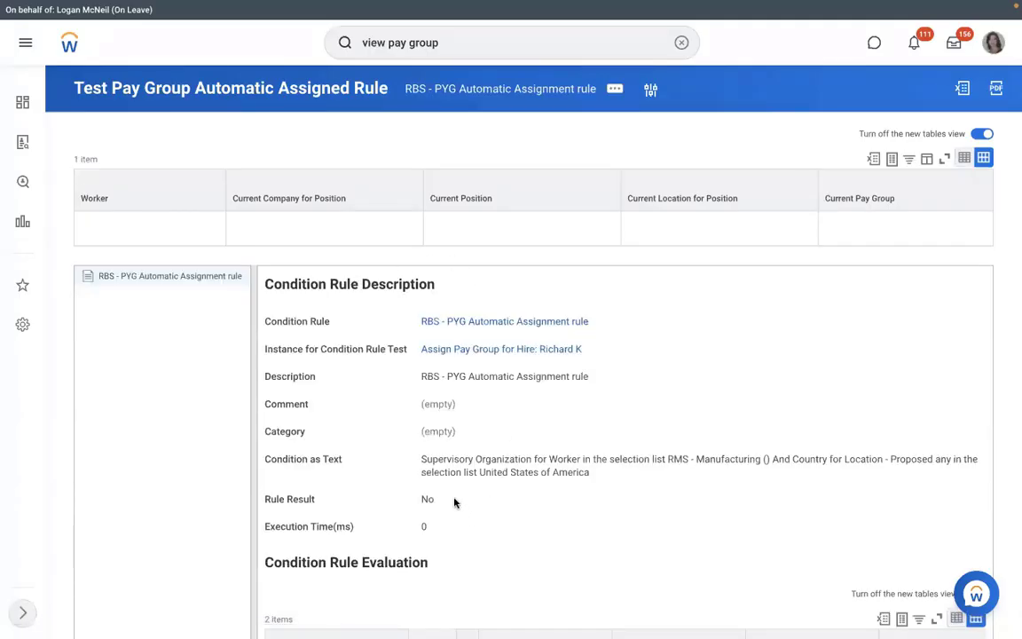
Highlight the Rule Result value No in the test results
{"action": "left_click_drag", "start_coordinate": [454, 502], "coordinate": [411, 497]}
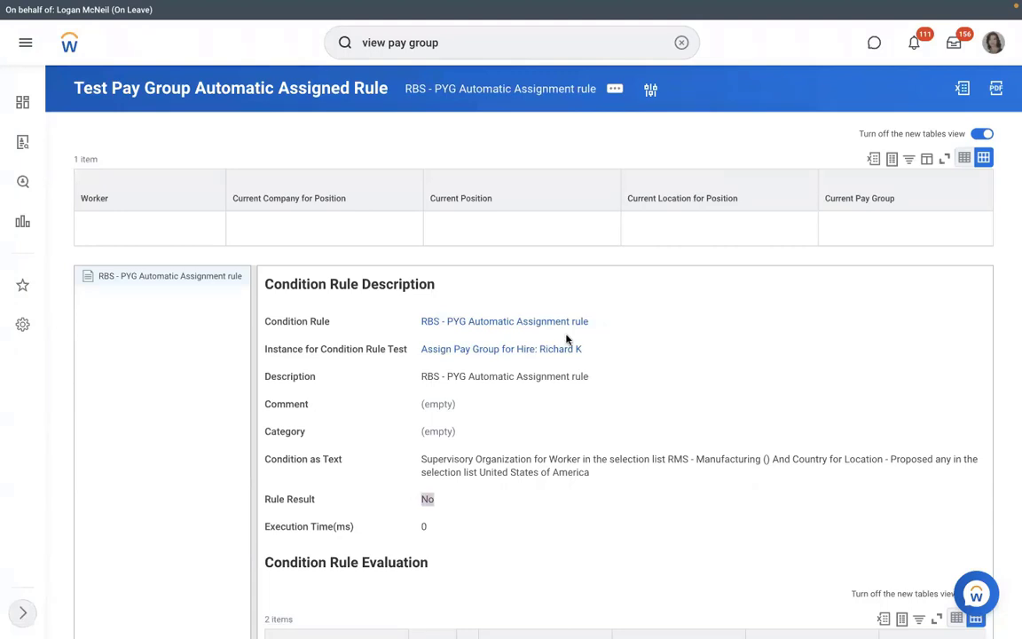
Open the RBS - PYG Automatic Assignment condition rule and start editing it
{"action": "left_click", "coordinate": [499, 328]}
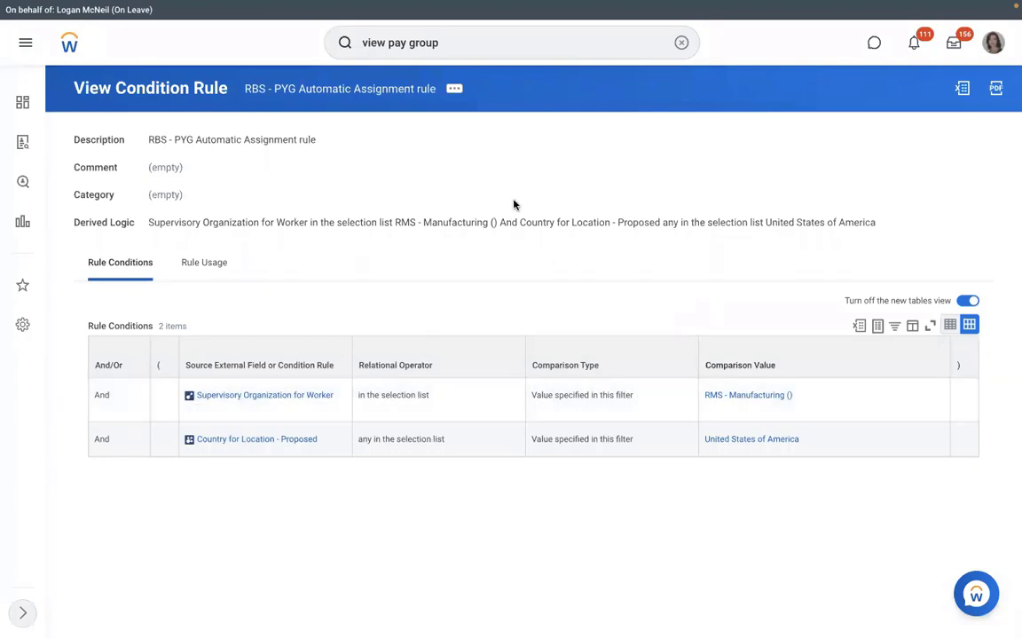
{"action": "left_click", "coordinate": [455, 90]}
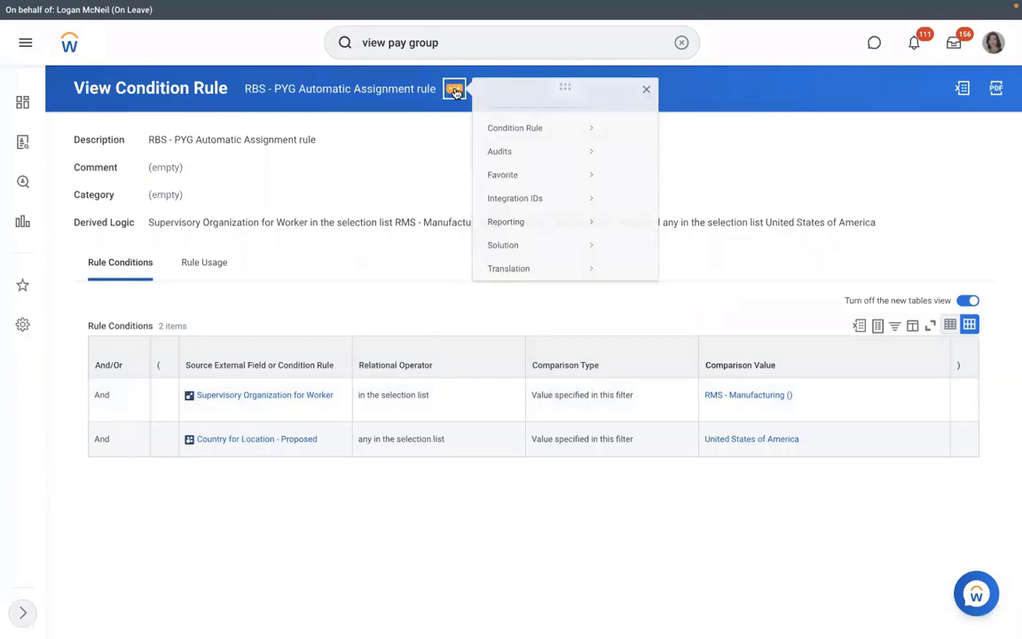
{"action": "mouse_move", "coordinate": [616, 131]}
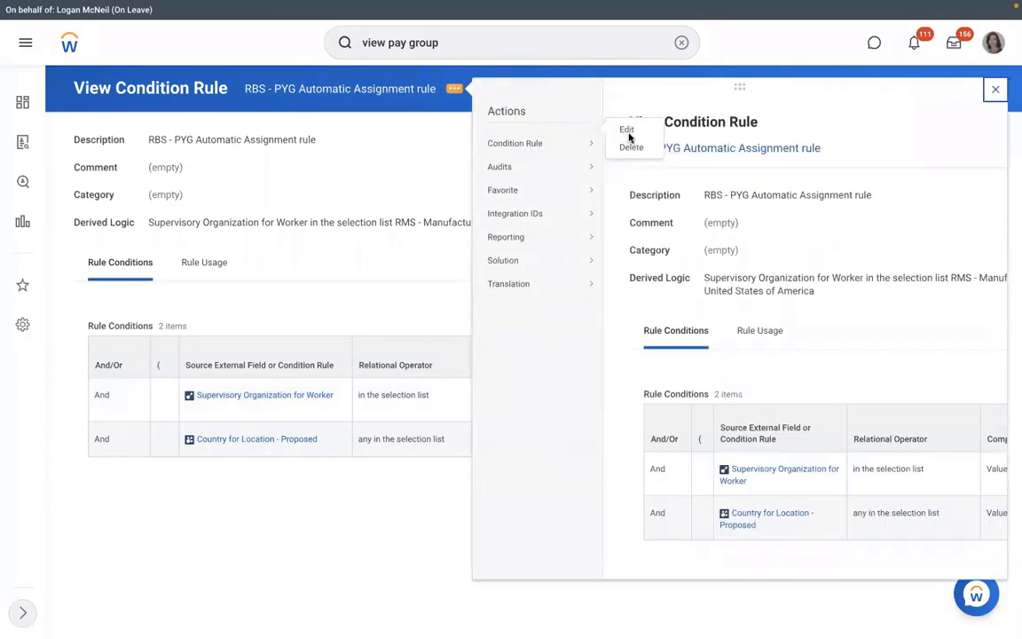
{"action": "mouse_move", "coordinate": [551, 166]}
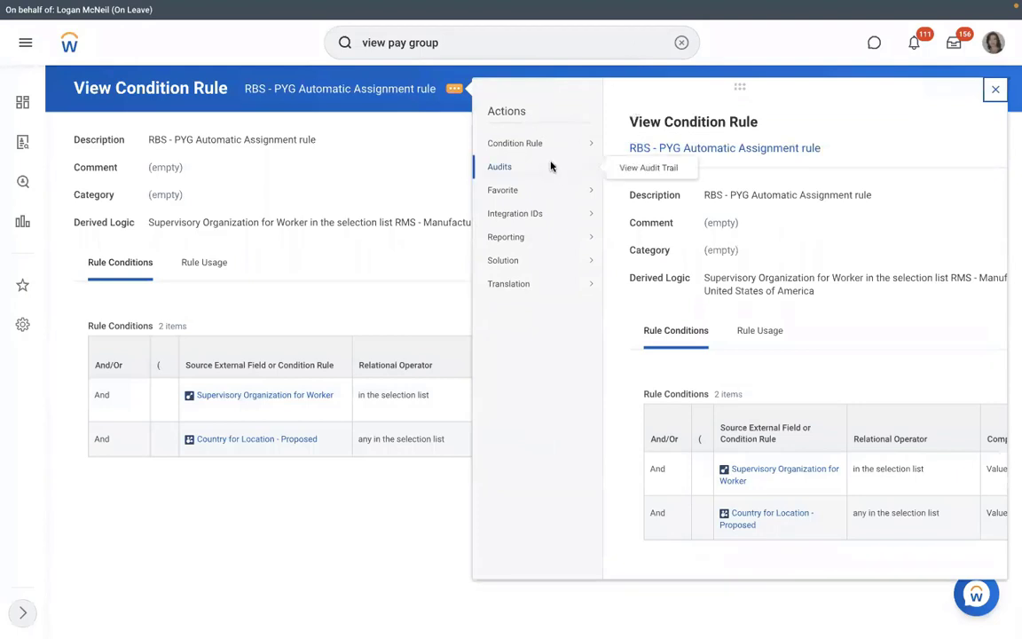
{"action": "mouse_move", "coordinate": [568, 138]}
{"action": "left_click", "coordinate": [627, 146]}
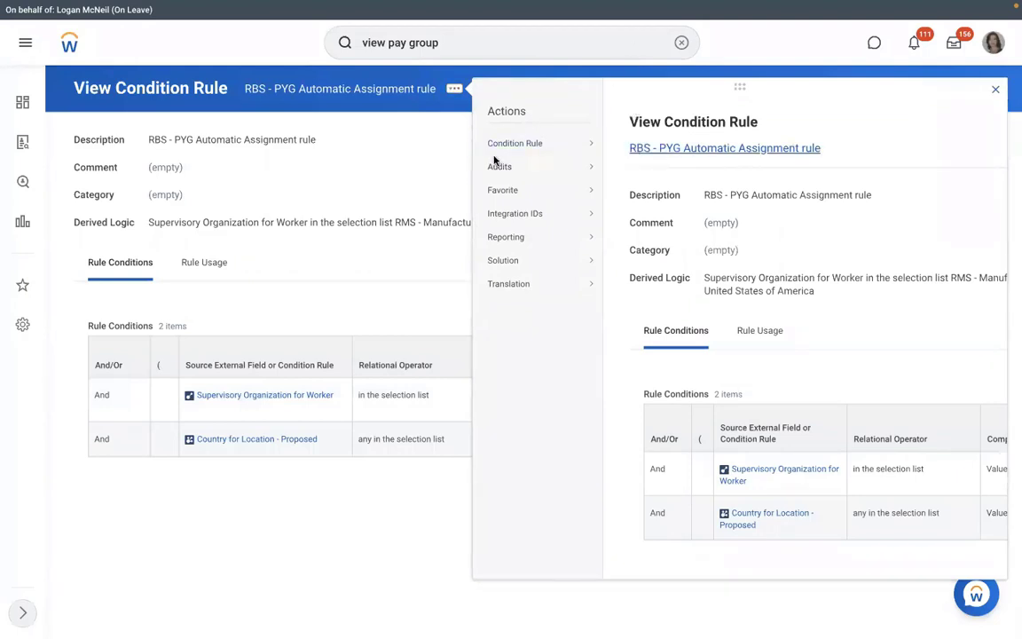
Set the first condition to Supervisory Organization - Proposed in RMS - Manufacturing ()
{"action": "left_click", "coordinate": [435, 446]}
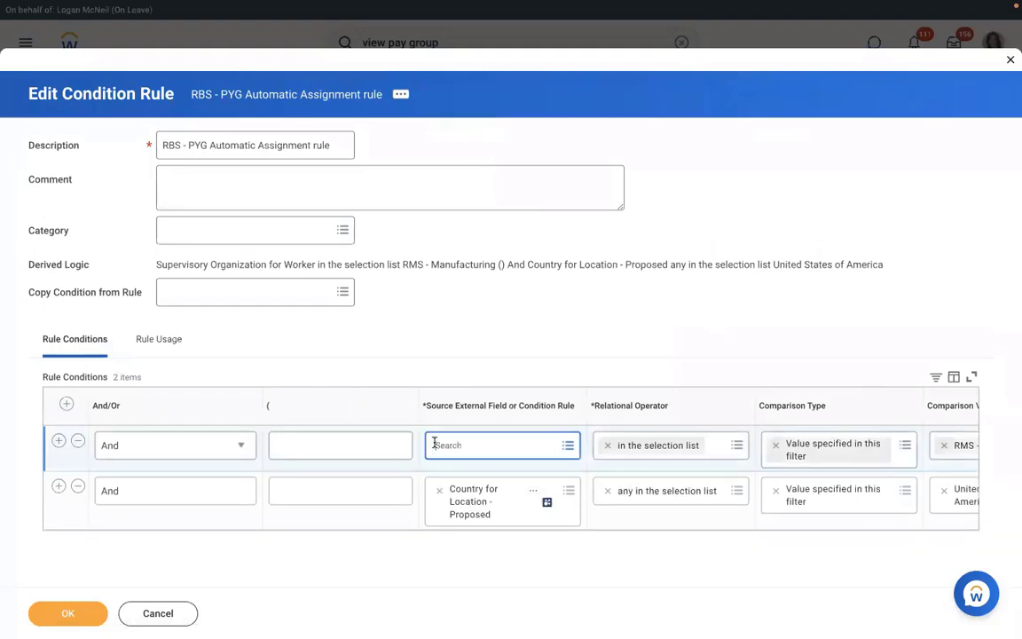
{"action": "type", "text": "supervis"}
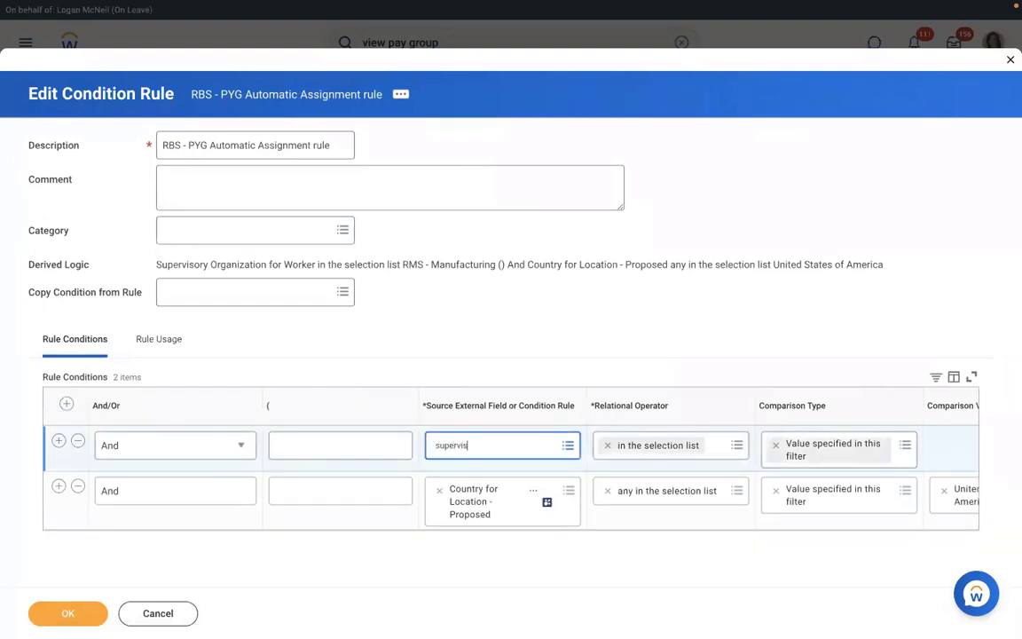
{"action": "type", "text": "ory org"}
{"action": "key", "text": "Return"}
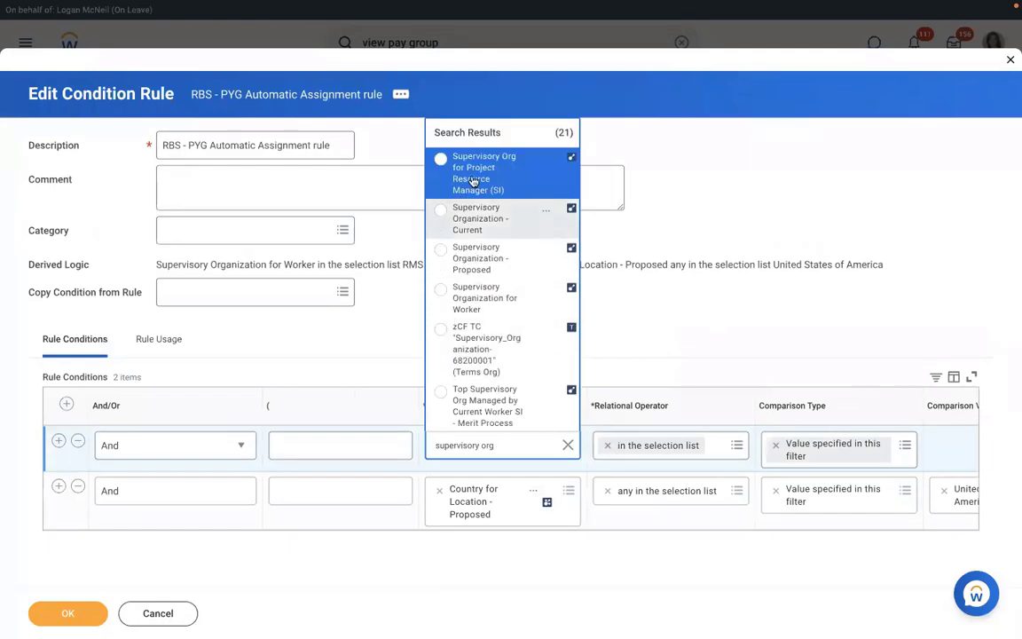
{"action": "left_click", "coordinate": [476, 258]}
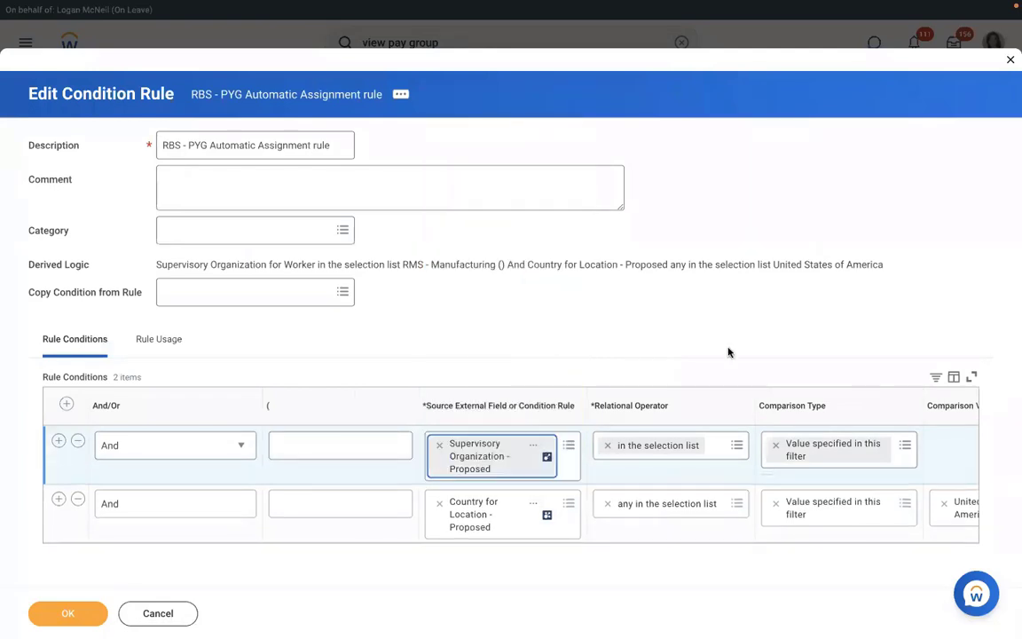
{"action": "left_click", "coordinate": [953, 444]}
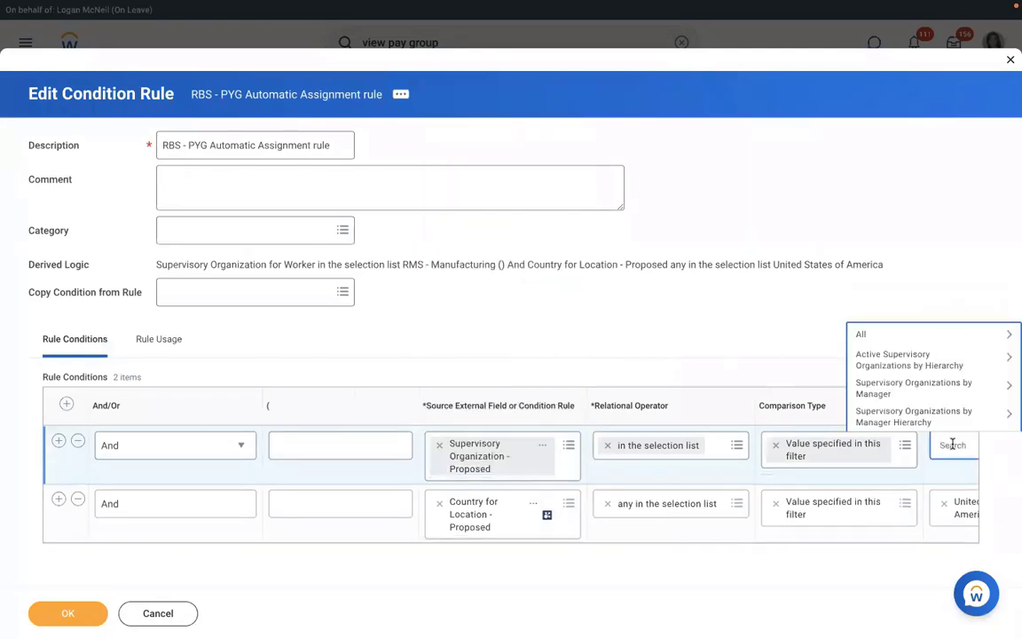
{"action": "type", "text": "RMS"}
{"action": "key", "text": "Return"}
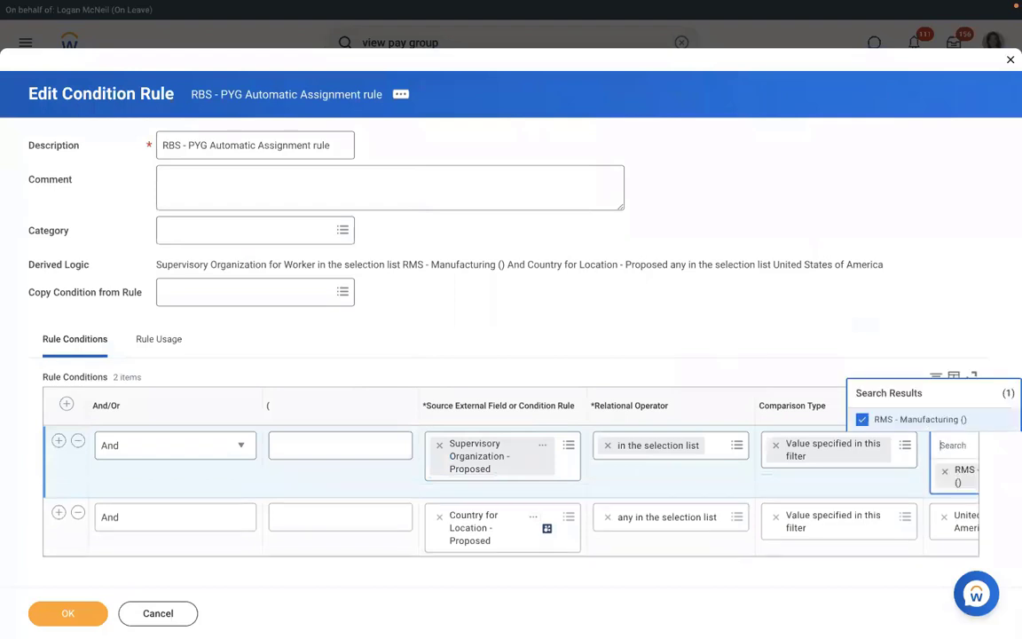
{"action": "left_click", "coordinate": [426, 499]}
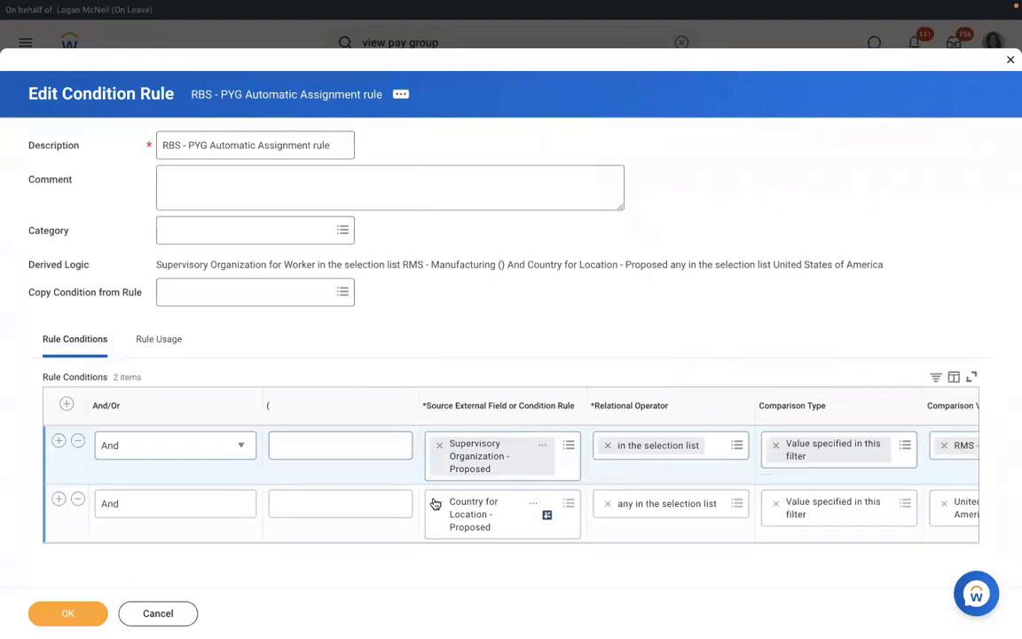
Set the second condition to Country for Location - Proposed in United States of America
{"action": "left_click", "coordinate": [477, 502]}
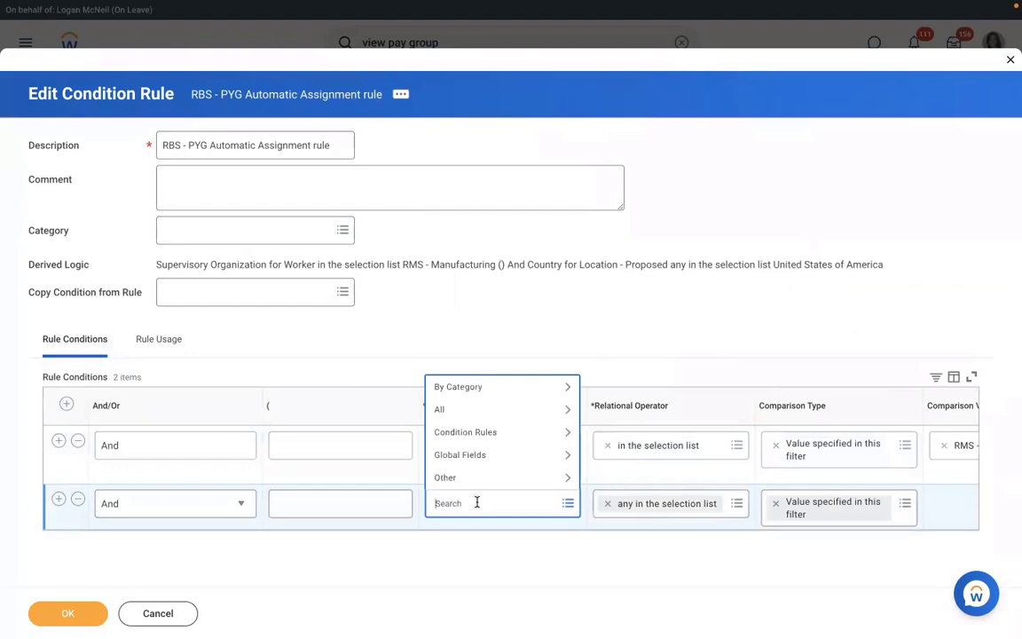
{"action": "type", "text": "c"}
{"action": "type", "text": "cou"}
{"action": "key", "text": "Return"}
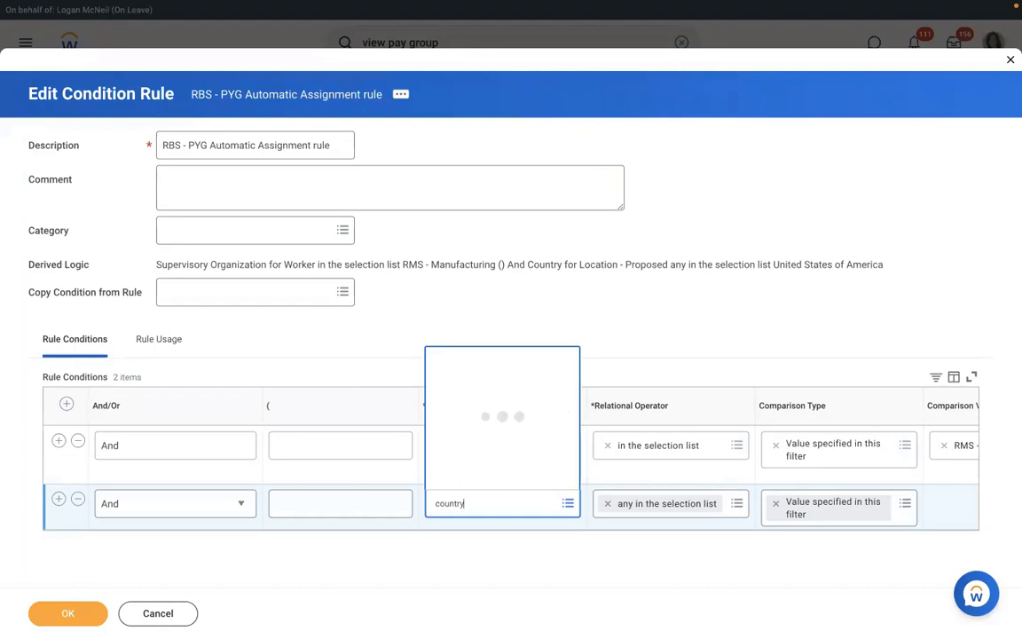
{"action": "key", "text": "Down"}
{"action": "key", "text": "Down"}
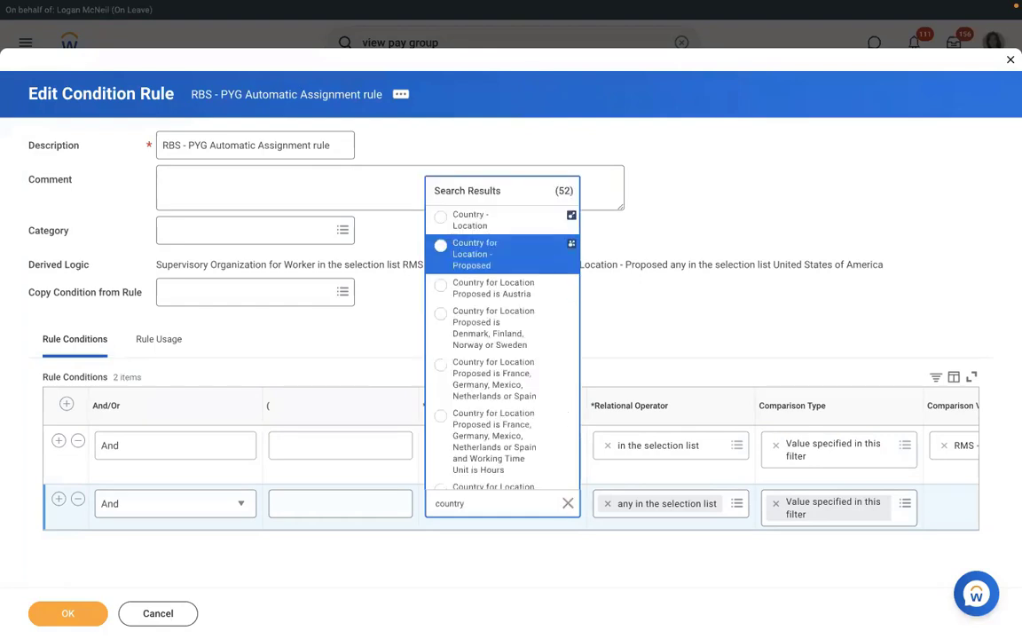
{"action": "key", "text": "Up"}
{"action": "key", "text": "Return"}
{"action": "left_click", "coordinate": [950, 503]}
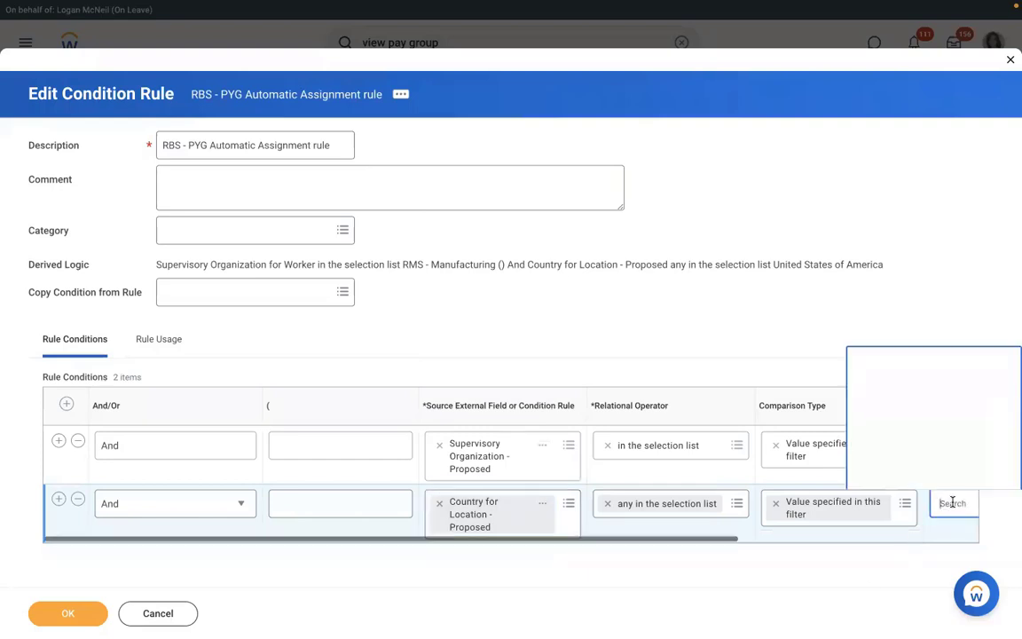
{"action": "type", "text": "u"}
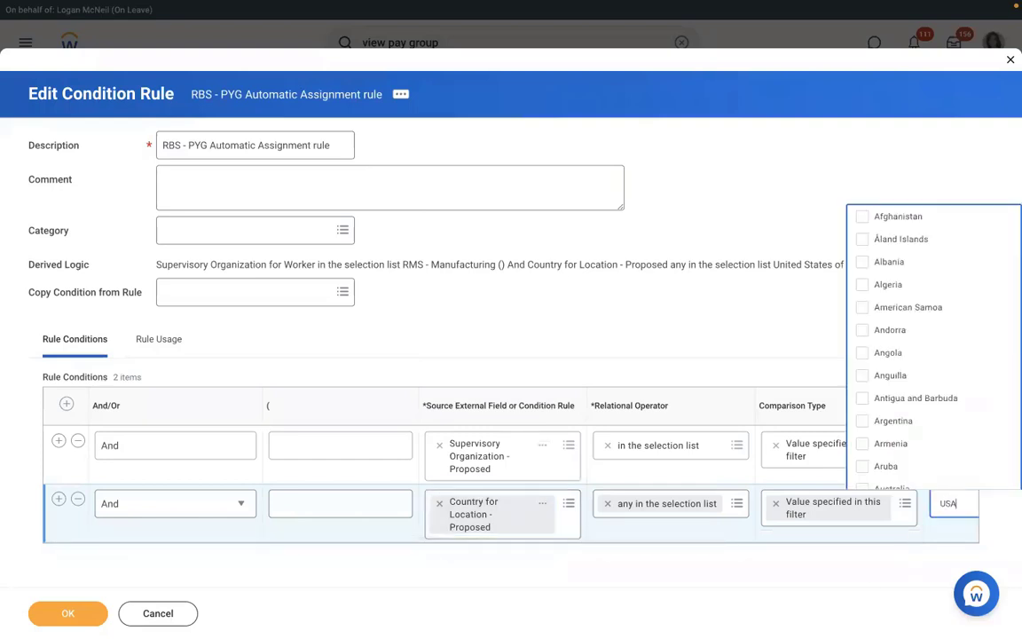
{"action": "type", "text": "SA"}
{"action": "key", "text": "Return"}
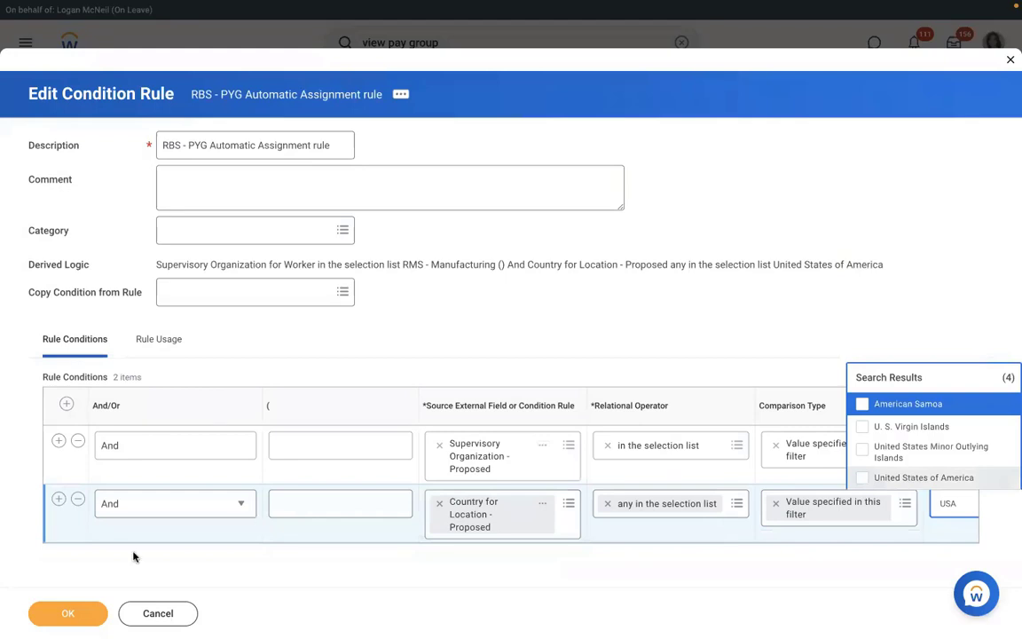
{"action": "left_click", "coordinate": [69, 614]}
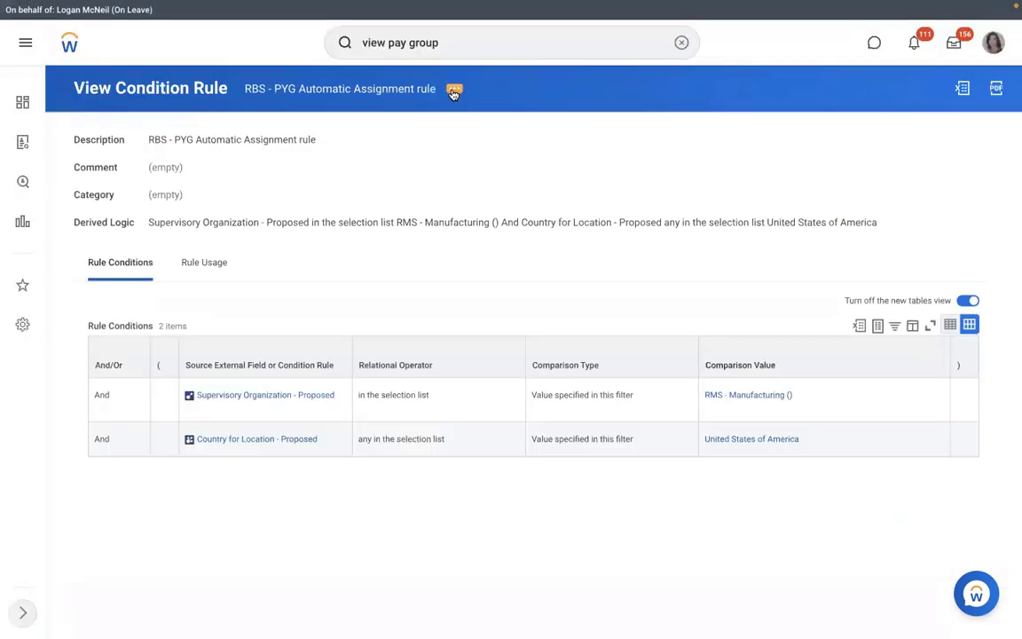
{"action": "left_click", "coordinate": [454, 90]}
Dismiss the related actions menu and search Workday for 'view pay group'
{"action": "mouse_move", "coordinate": [536, 151]}
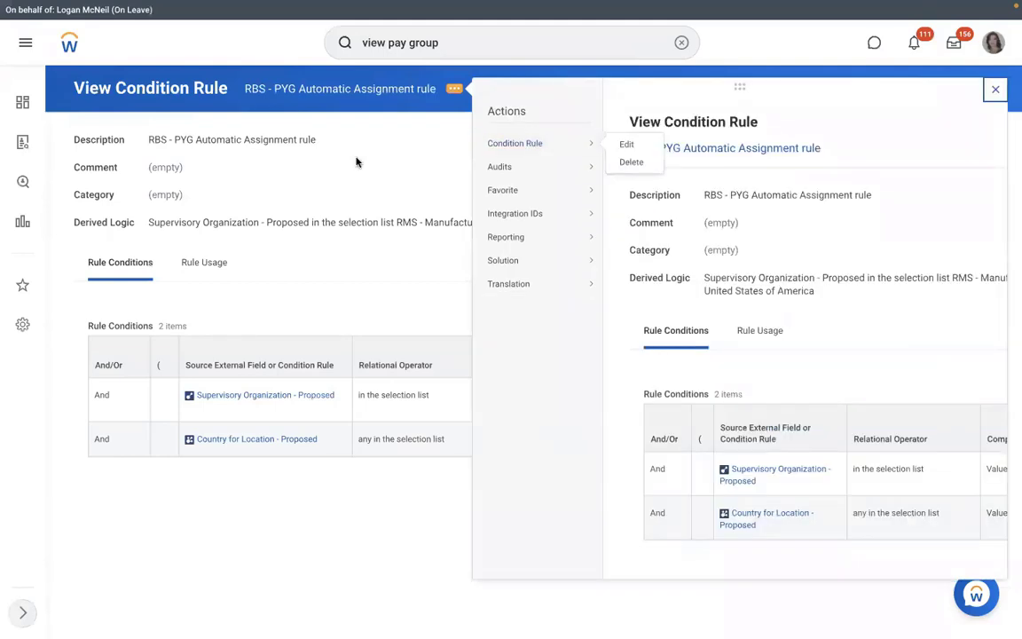
{"action": "left_click", "coordinate": [277, 86]}
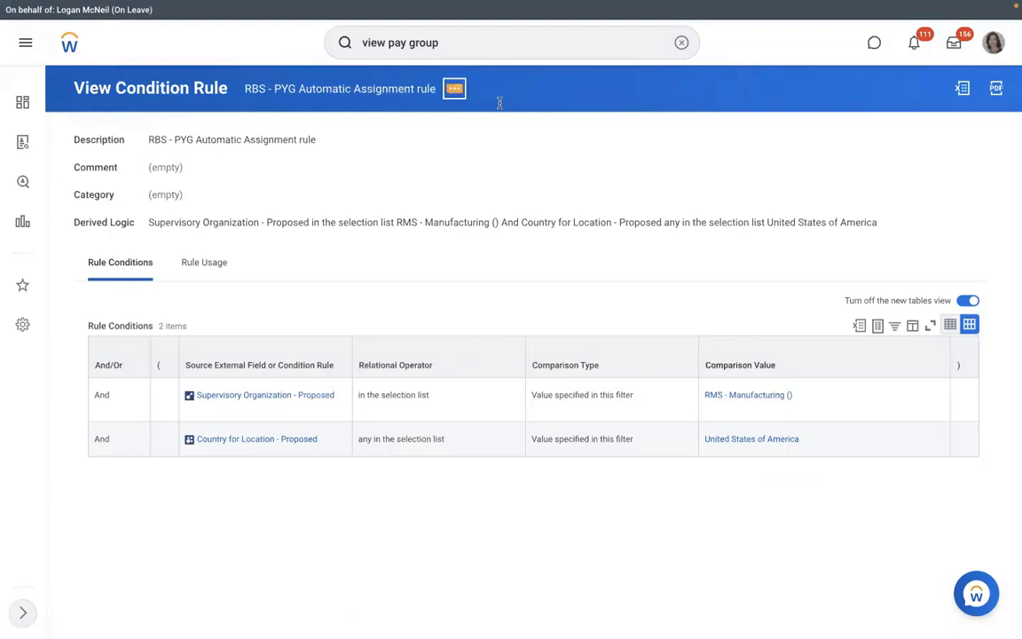
{"action": "mouse_move", "coordinate": [534, 145]}
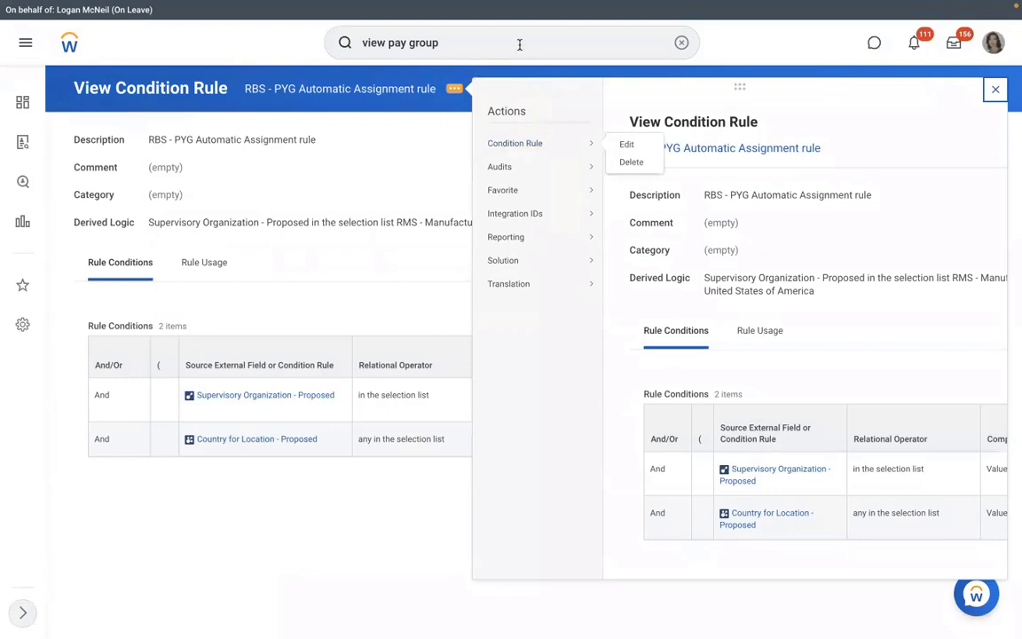
{"action": "key", "text": "Return"}
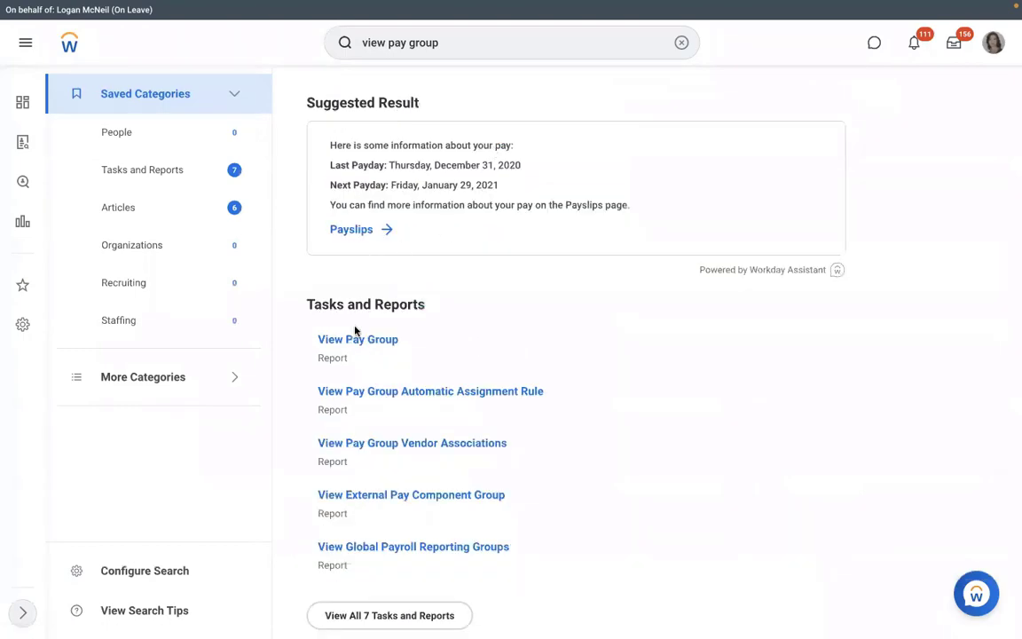
Run View Pay Group for the RBS - Monthly PYG pay group
{"action": "left_click", "coordinate": [351, 340]}
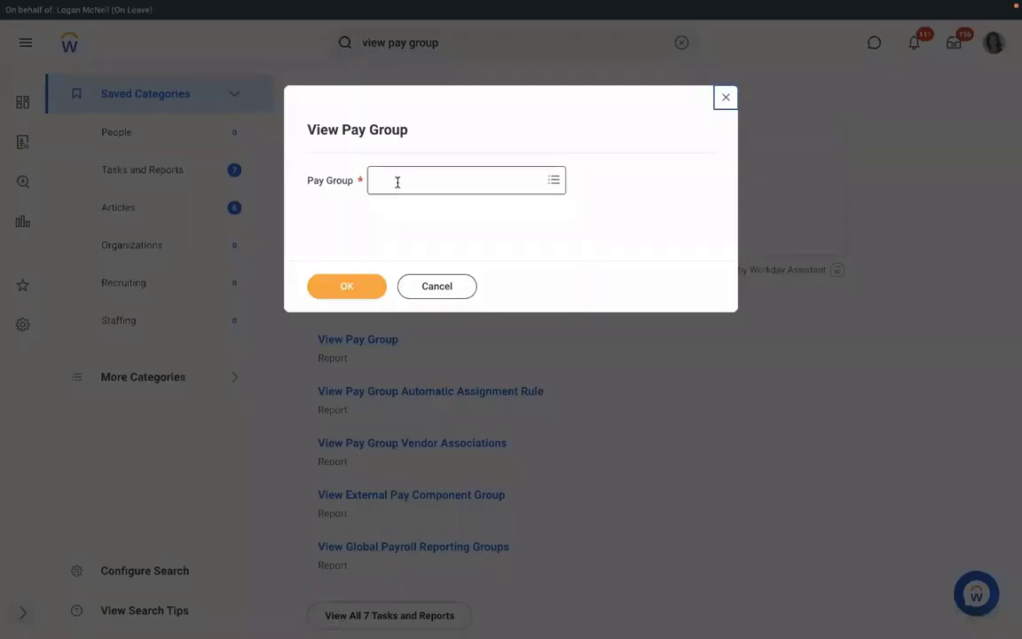
{"action": "left_click", "coordinate": [397, 181]}
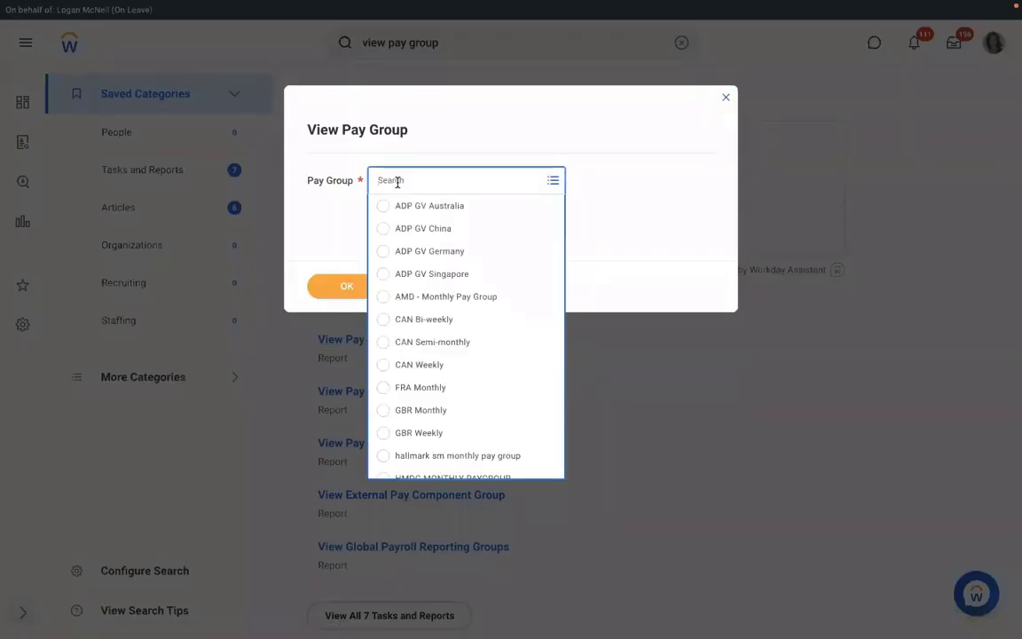
{"action": "type", "text": "RMD"}
{"action": "key", "text": "Return"}
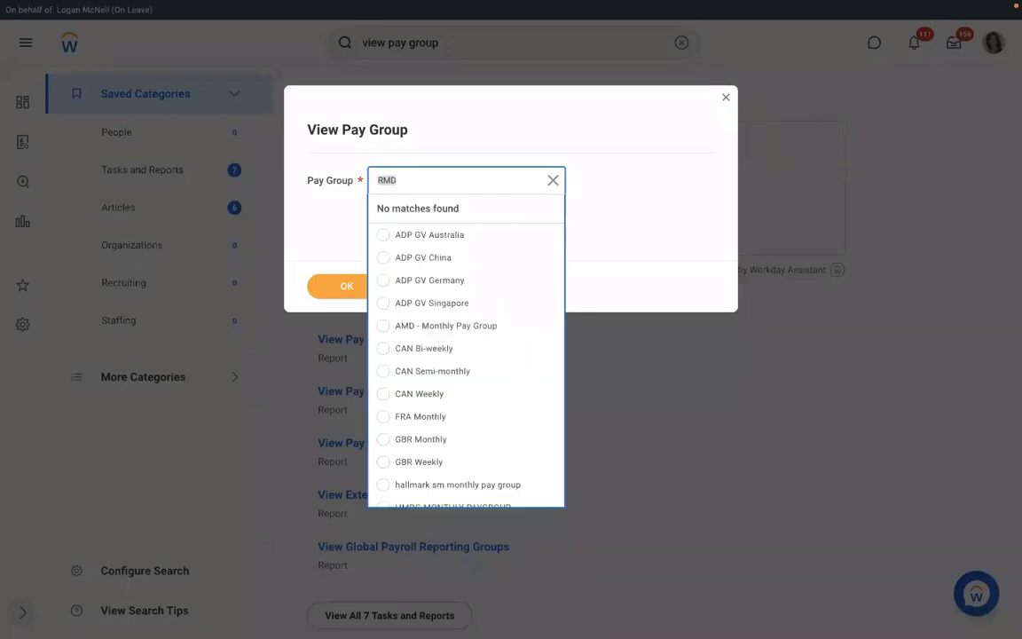
{"action": "type", "text": "RBS"}
{"action": "key", "text": "Return"}
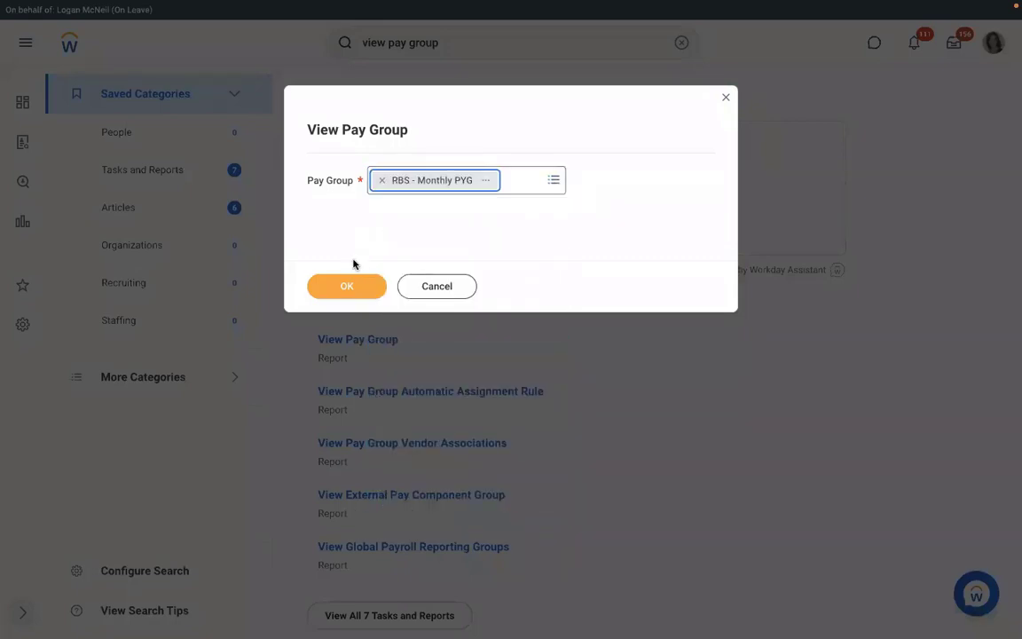
{"action": "left_click", "coordinate": [347, 280]}
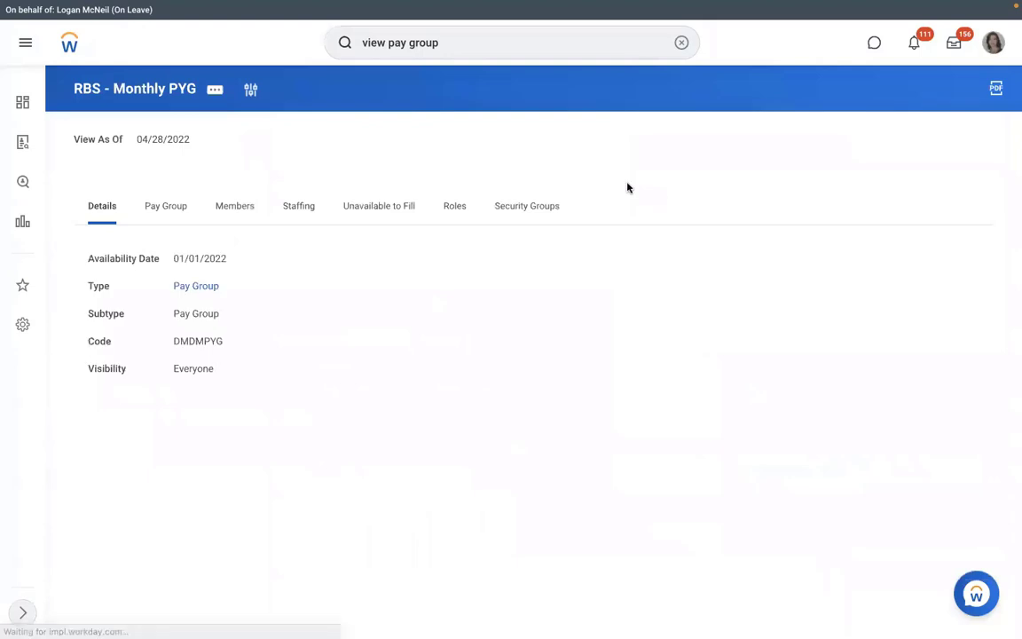
From the Pay Group tab, start Edit Organization for this pay group
{"action": "left_click", "coordinate": [166, 211]}
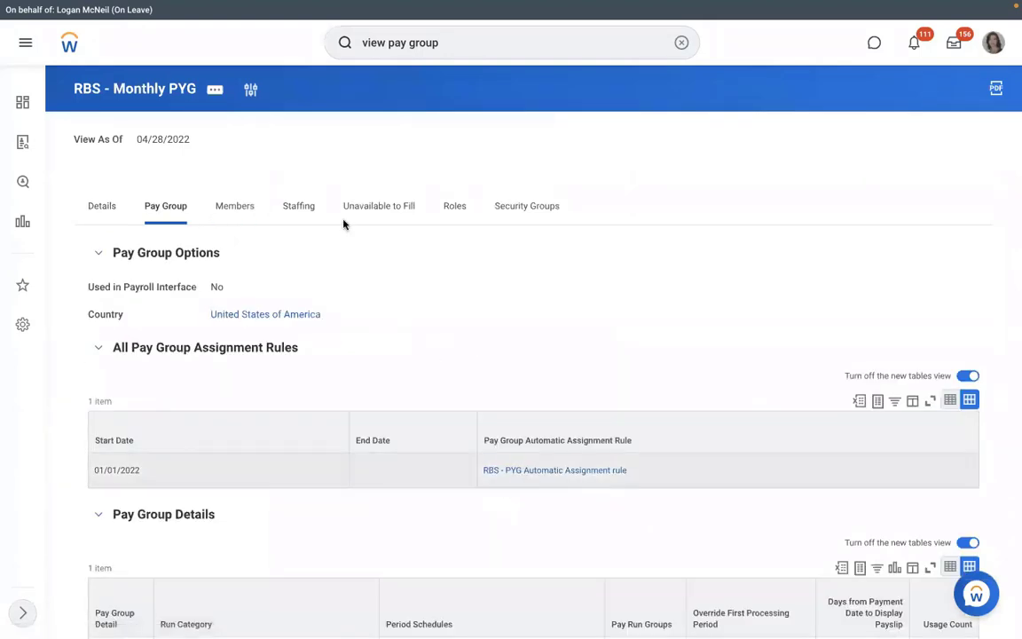
{"action": "left_click", "coordinate": [216, 91]}
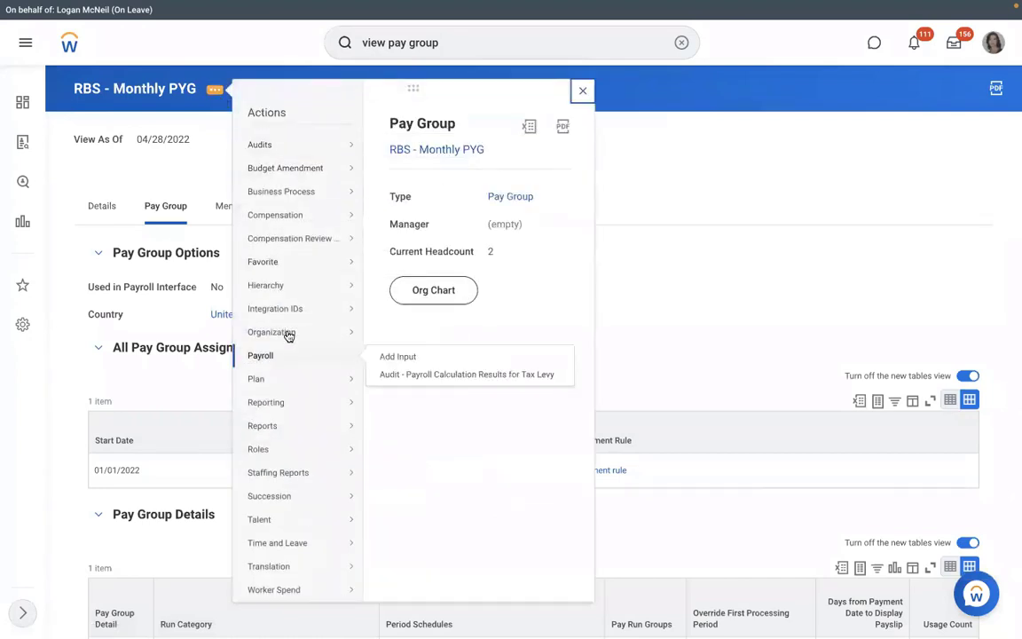
{"action": "mouse_move", "coordinate": [288, 332]}
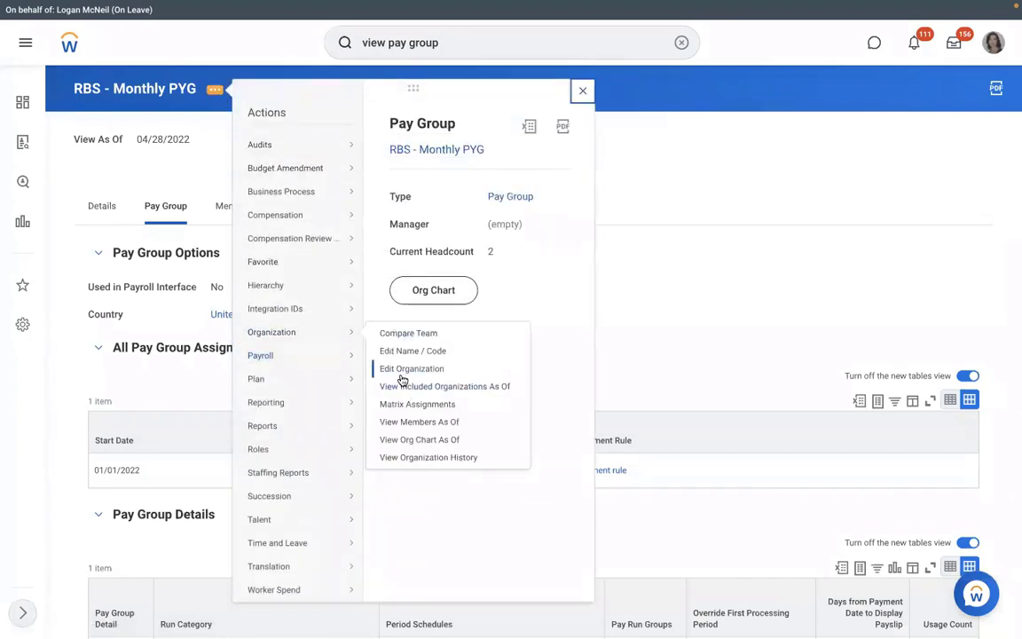
{"action": "left_click", "coordinate": [402, 372]}
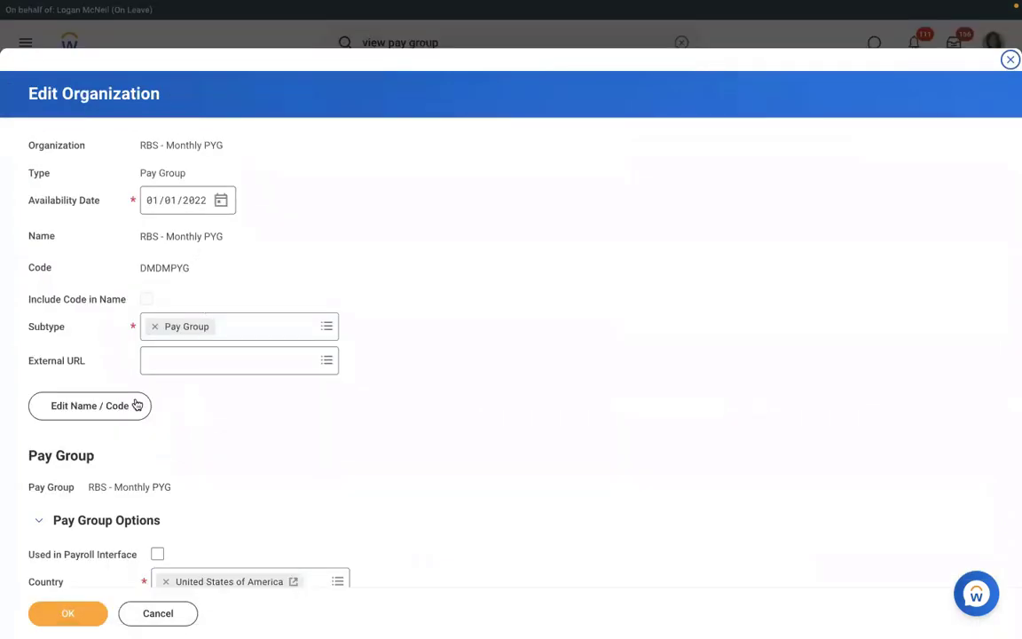
Change the pay group name from RBS - Monthly PYG to RMS - Monthly PYG
{"action": "left_click", "coordinate": [133, 405]}
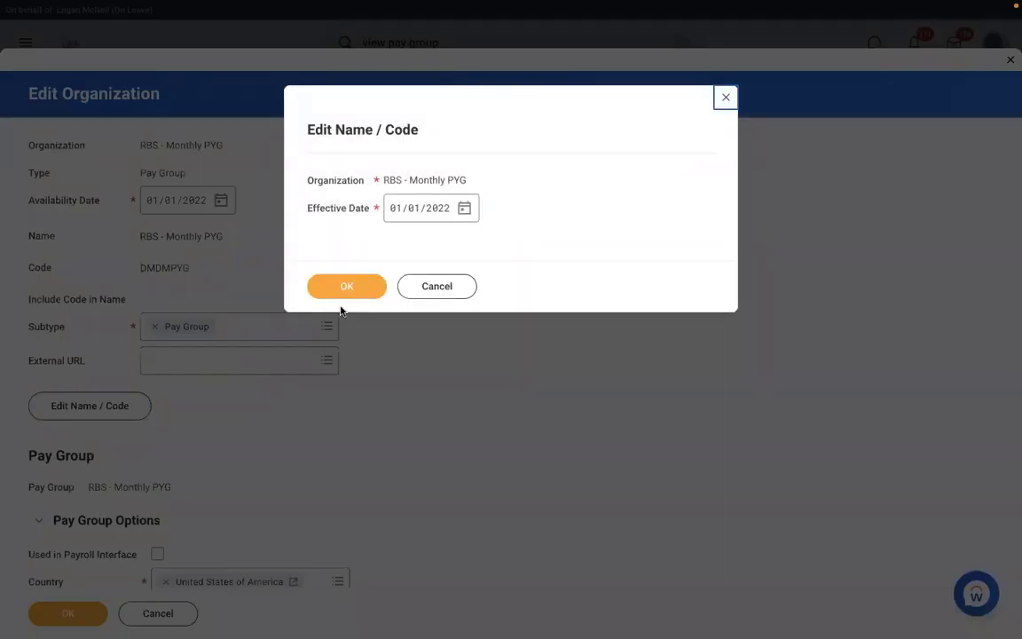
{"action": "left_click", "coordinate": [332, 293]}
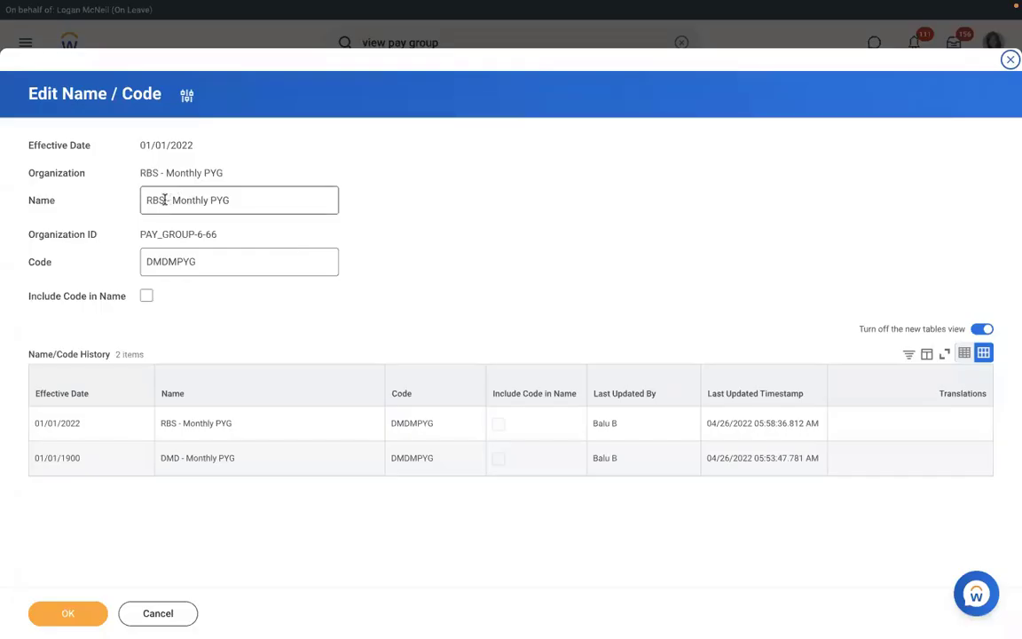
{"action": "left_click", "coordinate": [165, 199]}
{"action": "key", "text": "BackSpace"}
{"action": "key", "text": "BackSpace"}
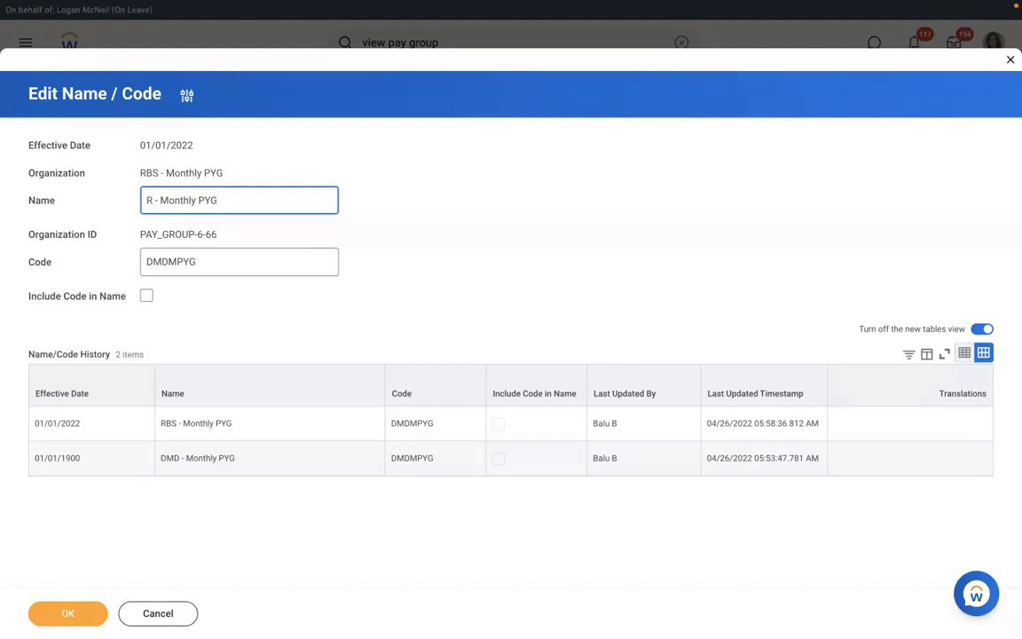
{"action": "type", "text": "MS"}
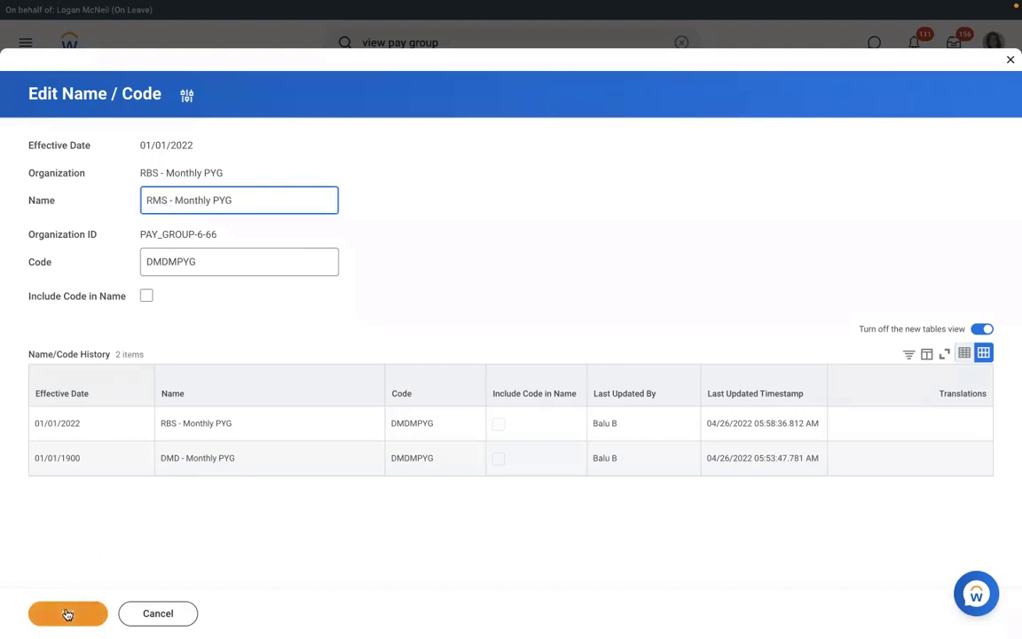
{"action": "left_click", "coordinate": [67, 615]}
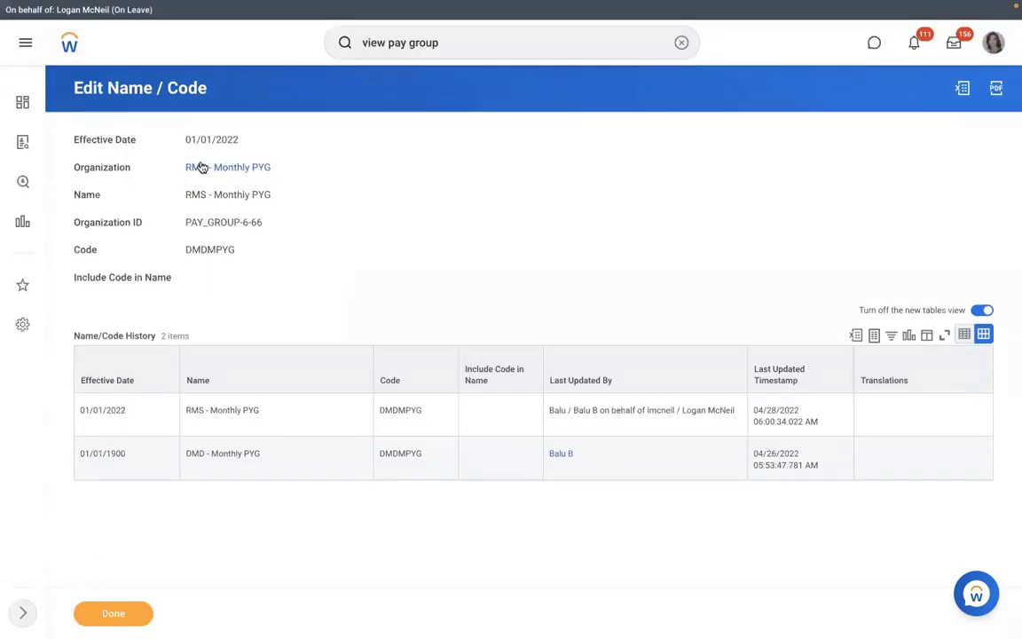
{"action": "left_click", "coordinate": [201, 167]}
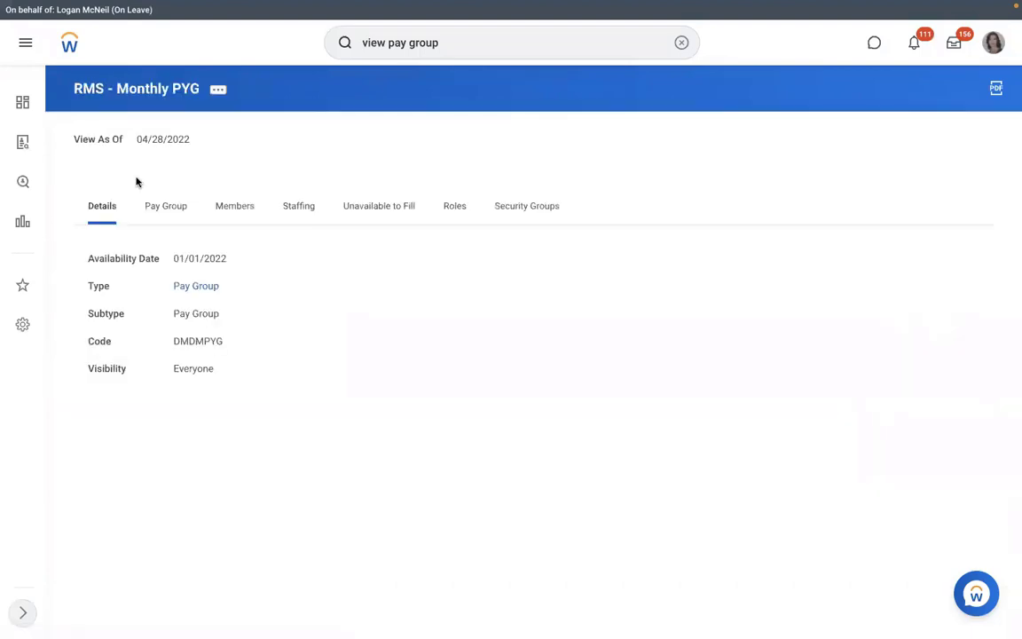
On the Pay Group tab, bring up the Test option for the RBS - PYG Automatic Assignment rule
{"action": "left_click", "coordinate": [166, 219]}
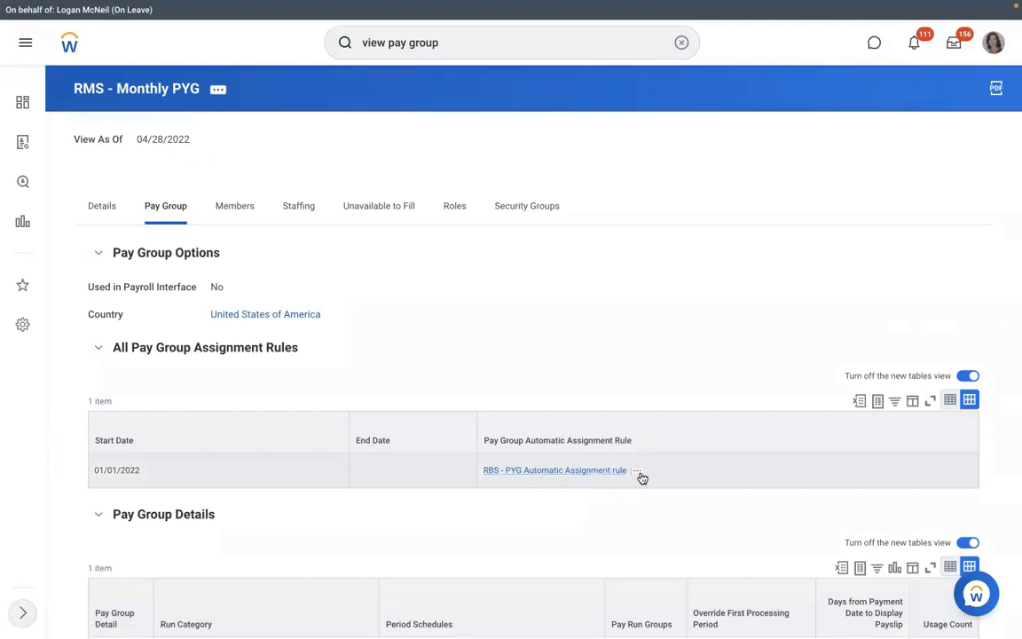
{"action": "left_click", "coordinate": [638, 471]}
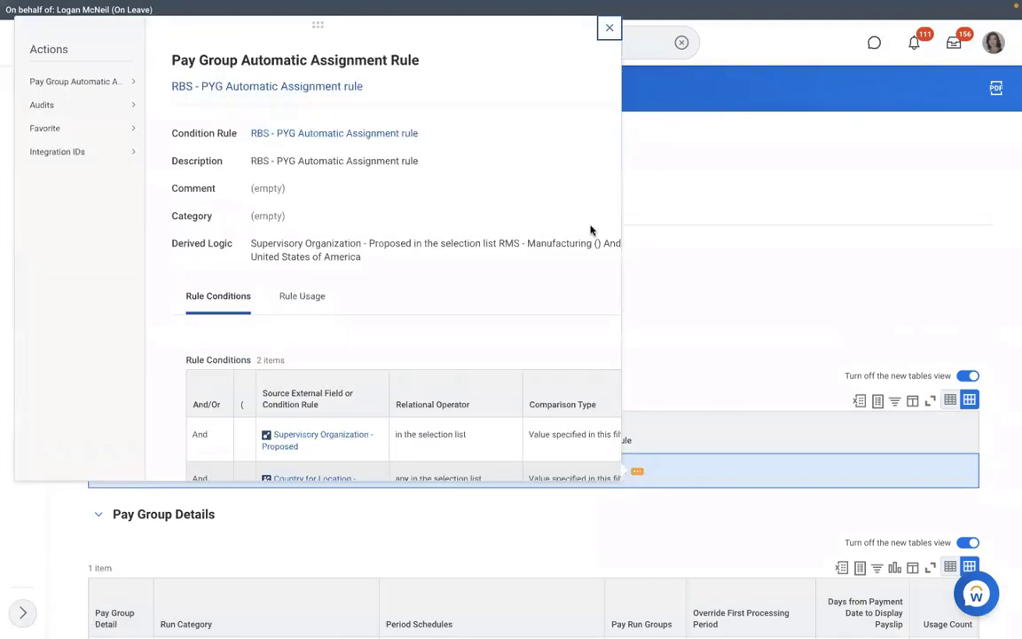
{"action": "mouse_move", "coordinate": [114, 86]}
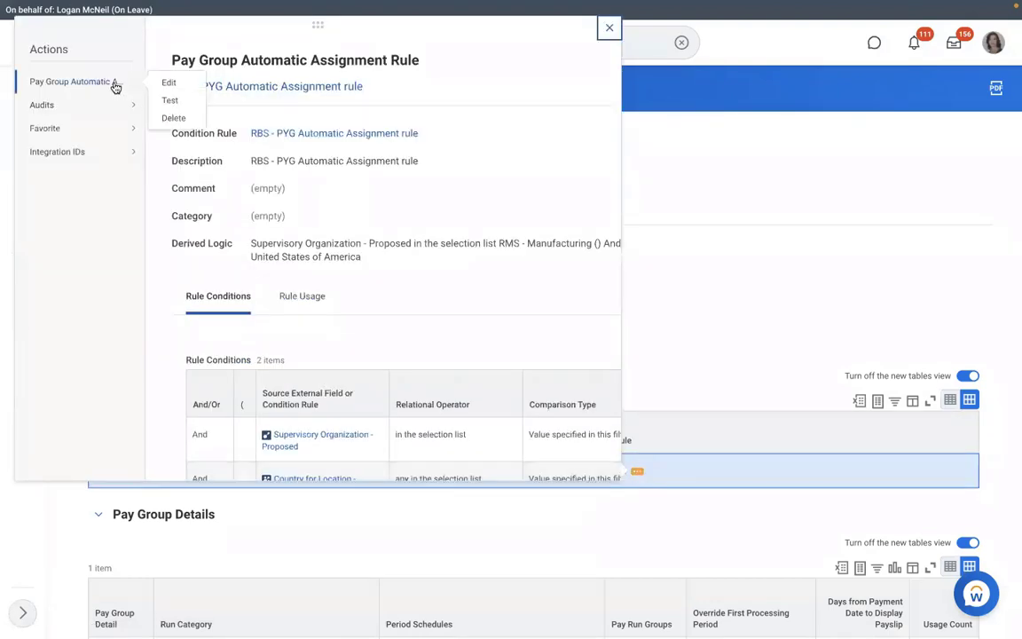
{"action": "left_click", "coordinate": [167, 102]}
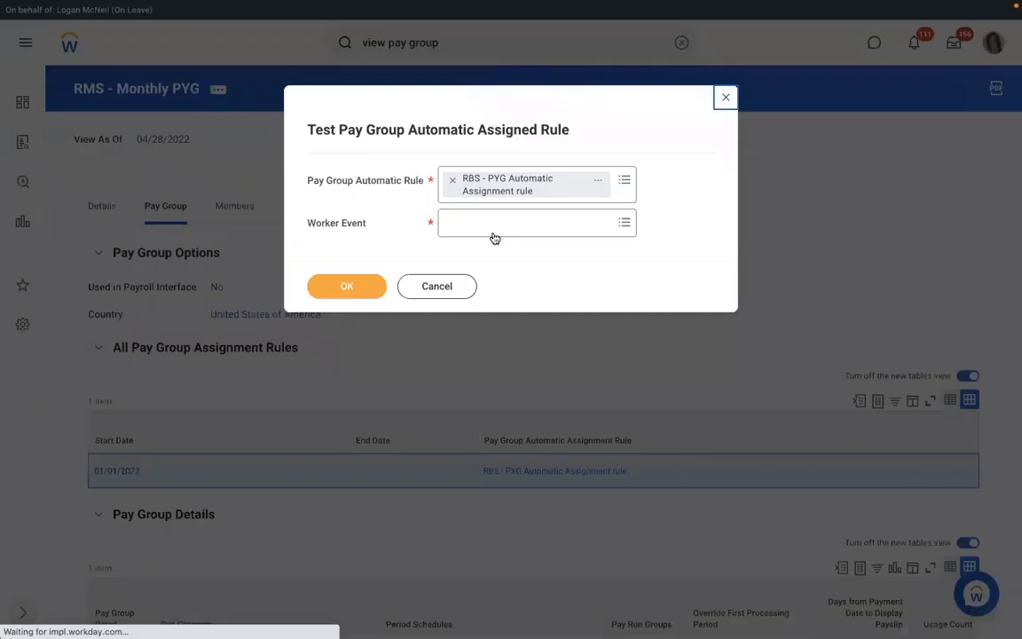
Test the rule against the new hire's Assign Pay Group for Hire event, getting Rule Result Yes
{"action": "left_click", "coordinate": [481, 227]}
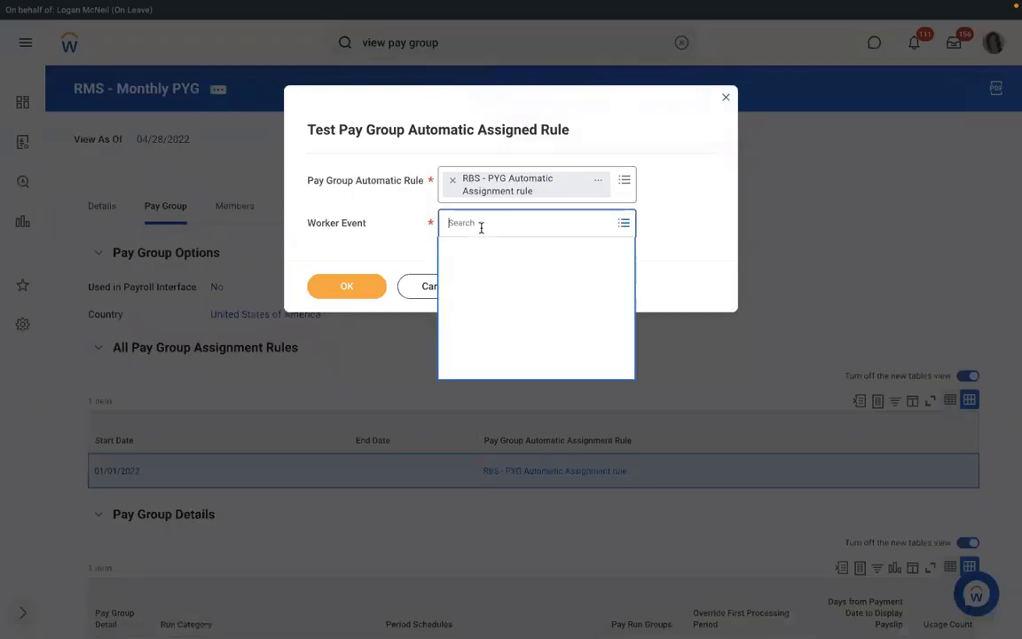
{"action": "type", "text": "RICHARD K"}
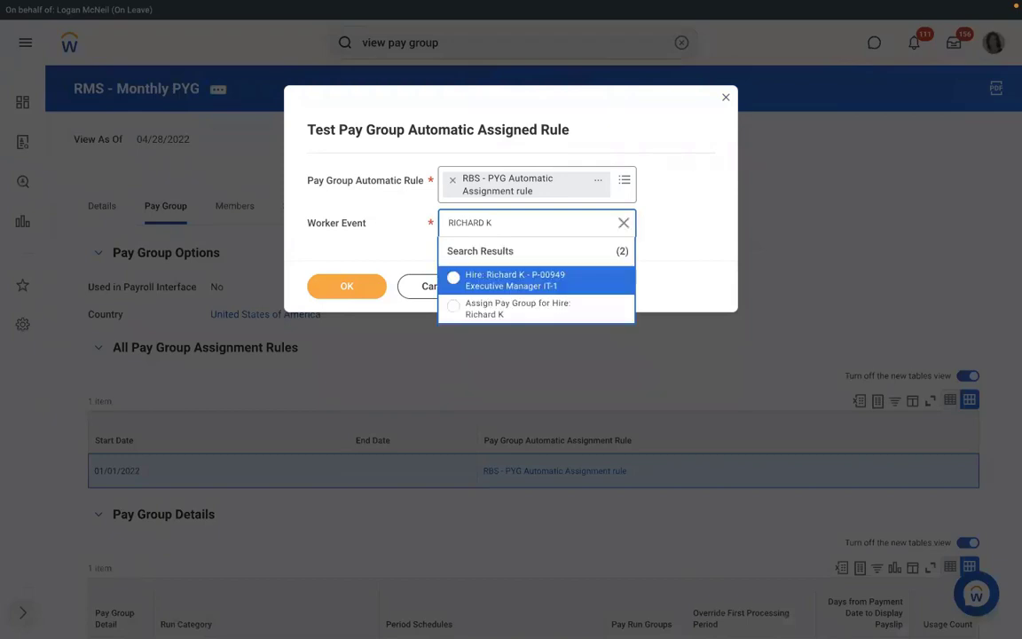
{"action": "left_click", "coordinate": [510, 304]}
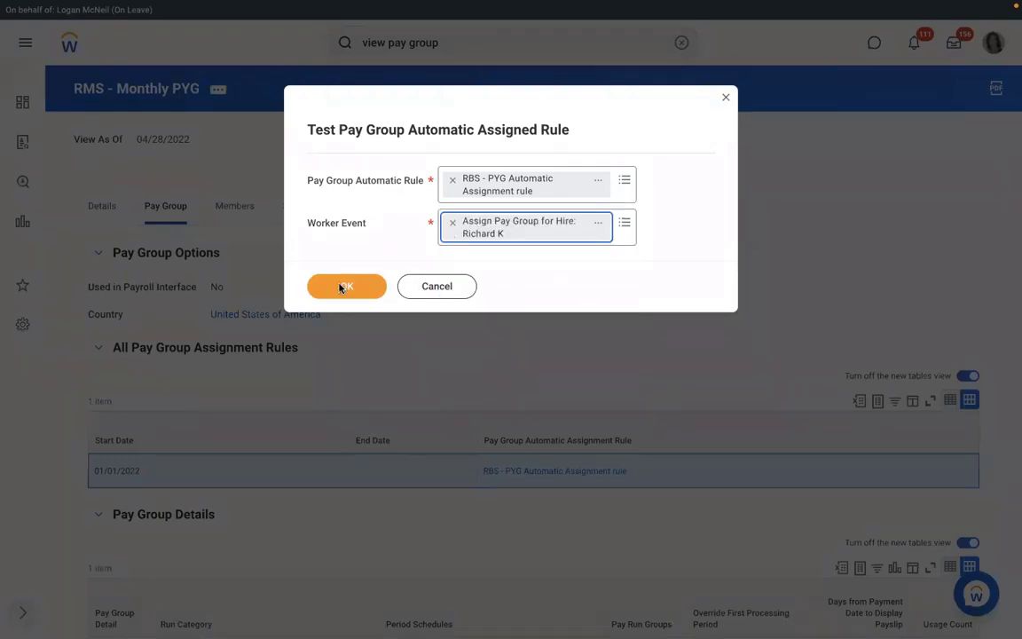
{"action": "left_click", "coordinate": [342, 289]}
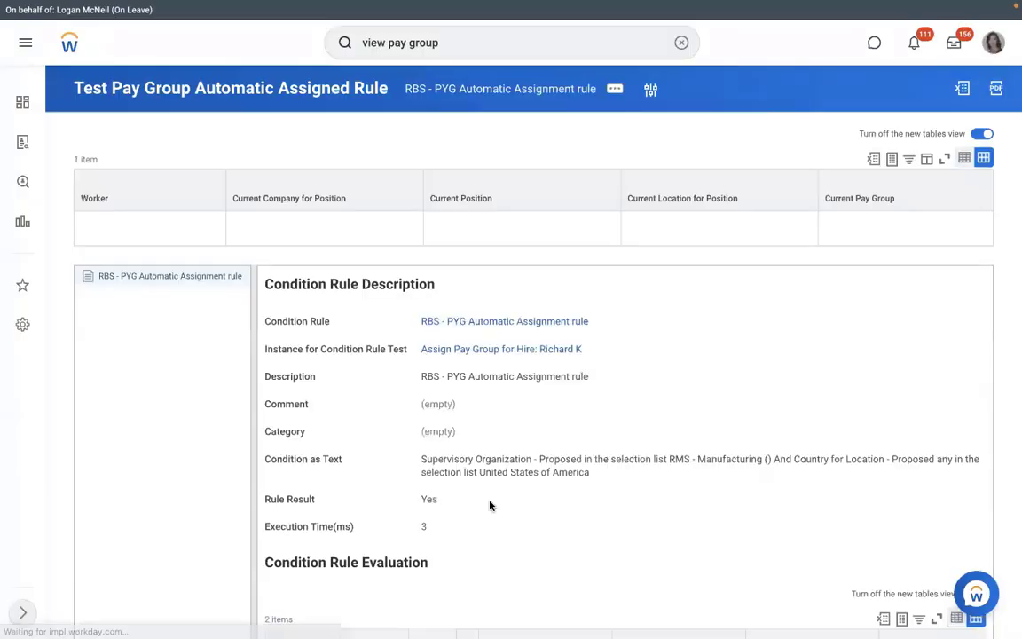
{"action": "left_click_drag", "start_coordinate": [459, 504], "coordinate": [410, 500]}
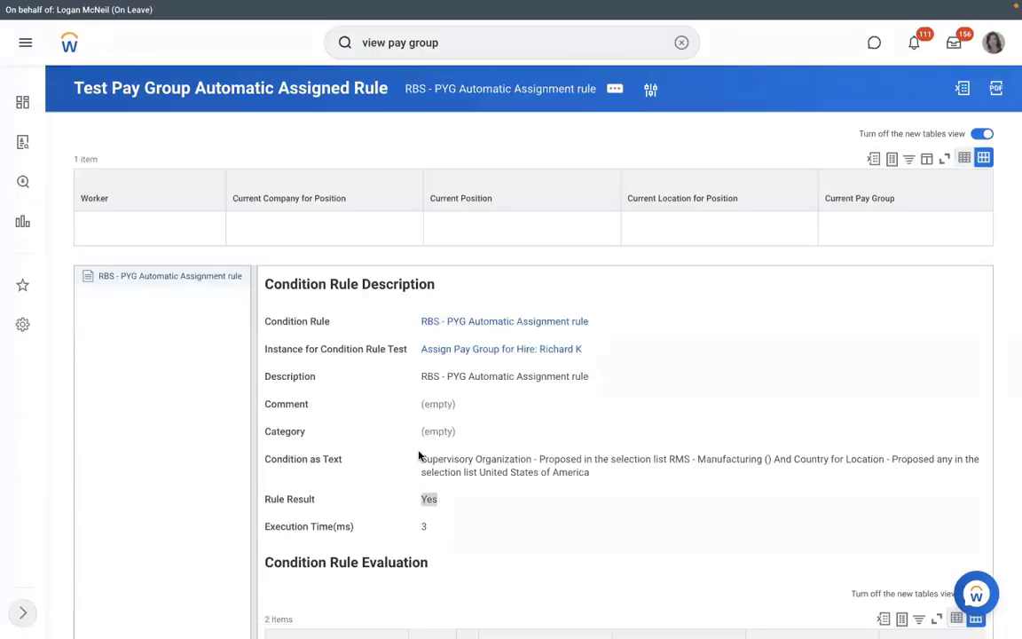
{"action": "left_click", "coordinate": [584, 333]}
Rename the condition rule description to RMS - PYG Automatic Assignment rule
{"action": "left_click", "coordinate": [600, 321]}
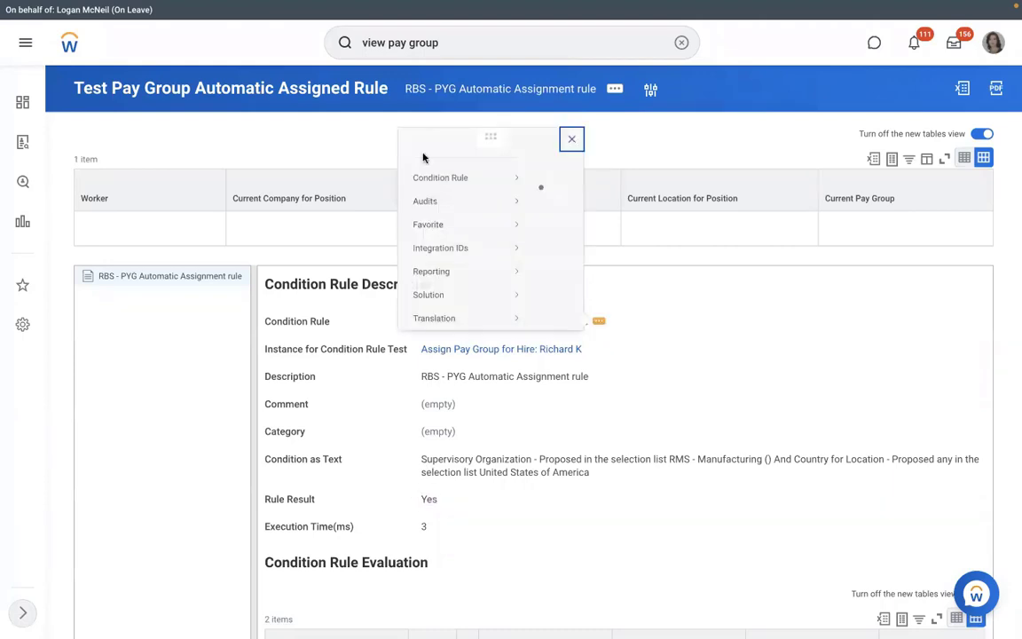
{"action": "mouse_move", "coordinate": [139, 89]}
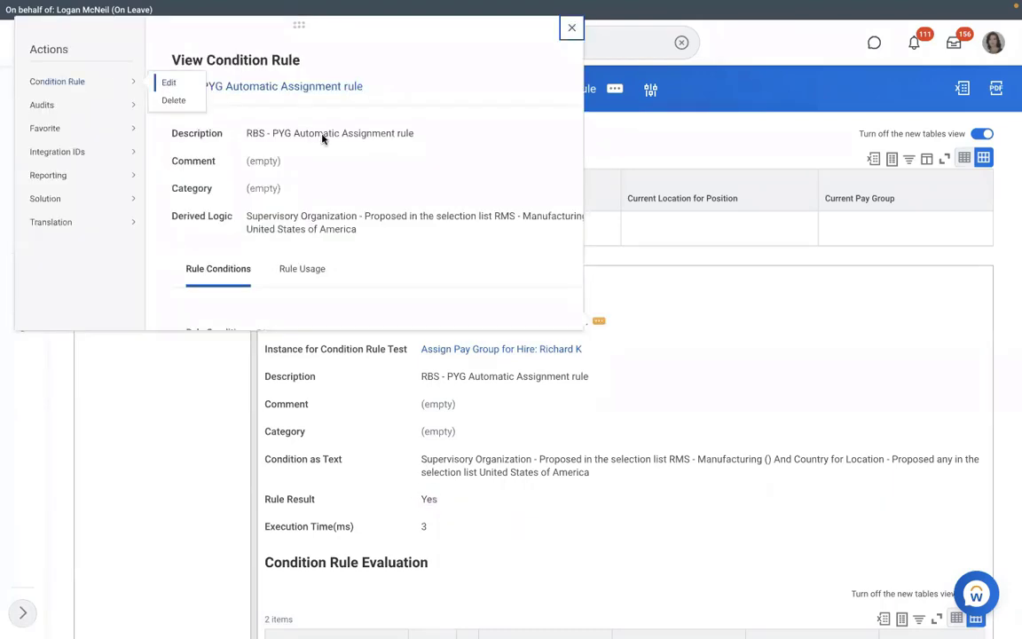
{"action": "key", "text": "Escape"}
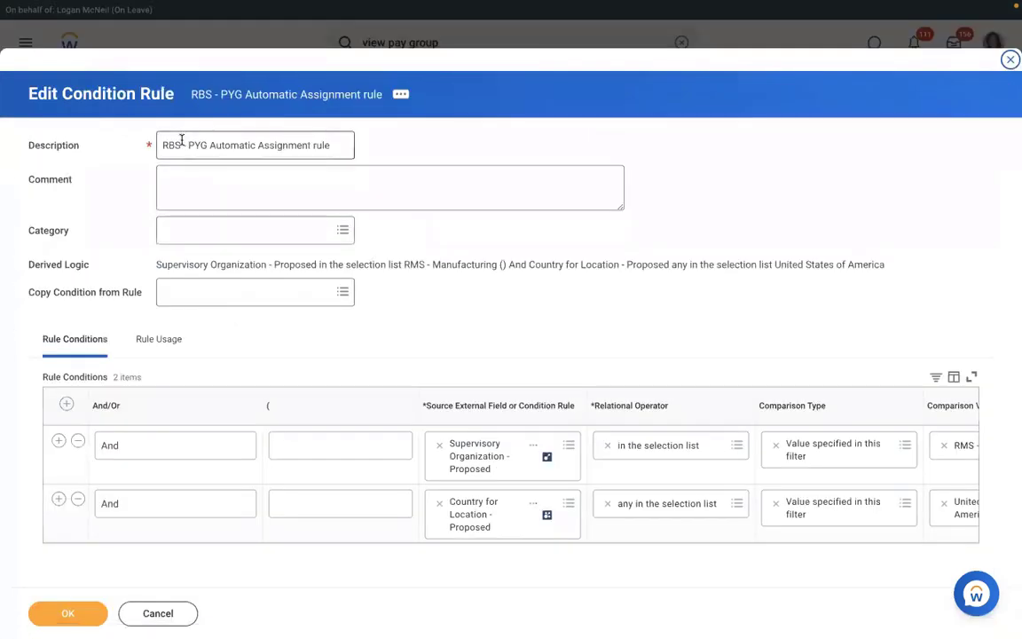
{"action": "left_click", "coordinate": [178, 145]}
{"action": "key", "text": "BackSpace"}
{"action": "key", "text": "BackSpace"}
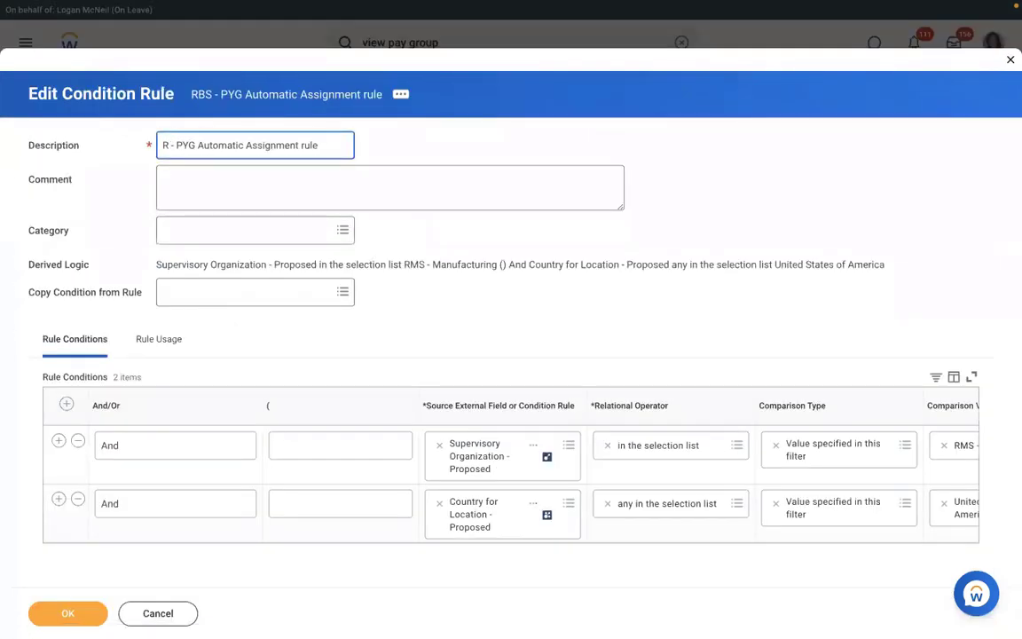
{"action": "type", "text": "MS"}
{"action": "left_click", "coordinate": [81, 603]}
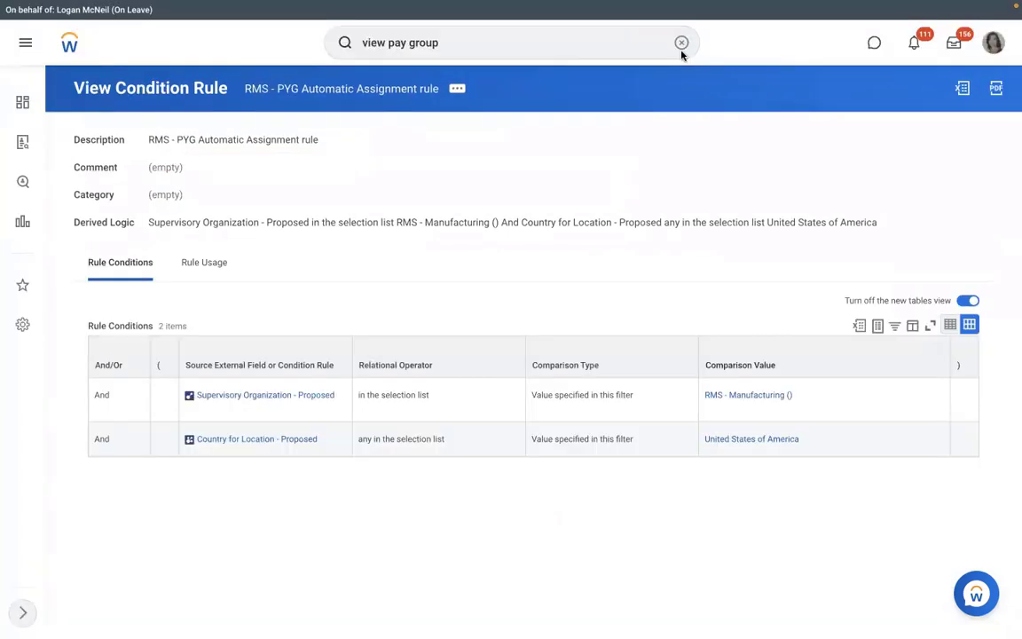
{"action": "left_click", "coordinate": [737, 394]}
Cancel the in-progress hire from the Staffing tab with comment TEST
{"action": "left_click", "coordinate": [228, 234]}
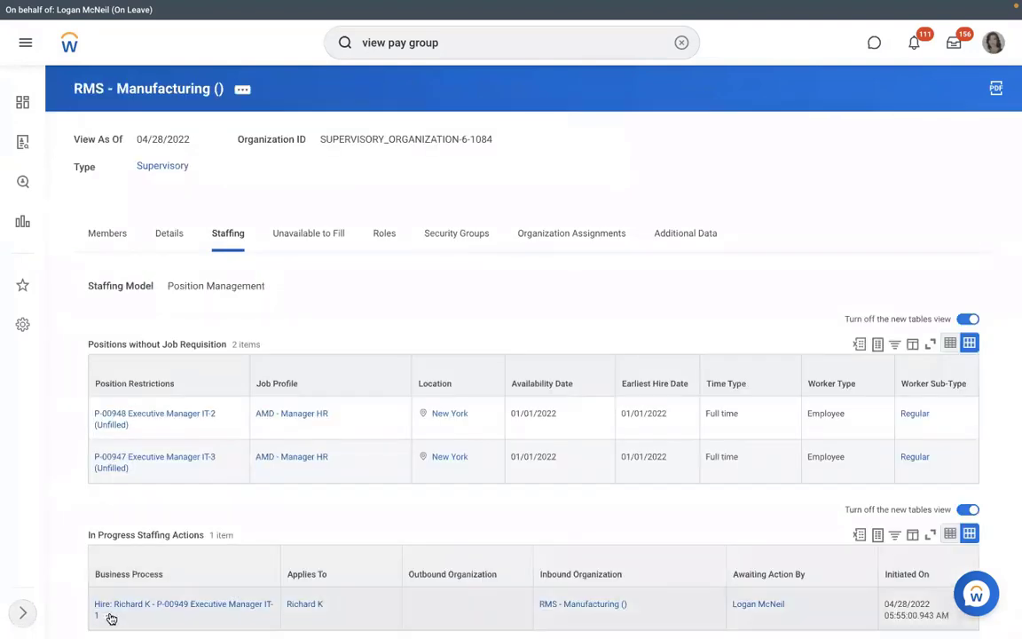
{"action": "left_click", "coordinate": [109, 616]}
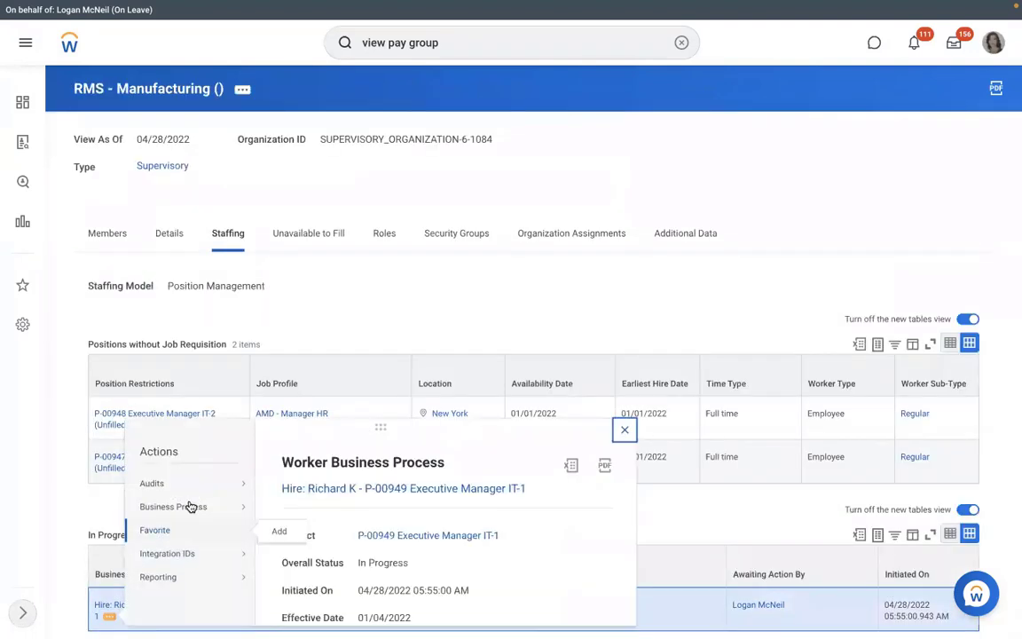
{"action": "mouse_move", "coordinate": [254, 513]}
{"action": "left_click", "coordinate": [596, 277]}
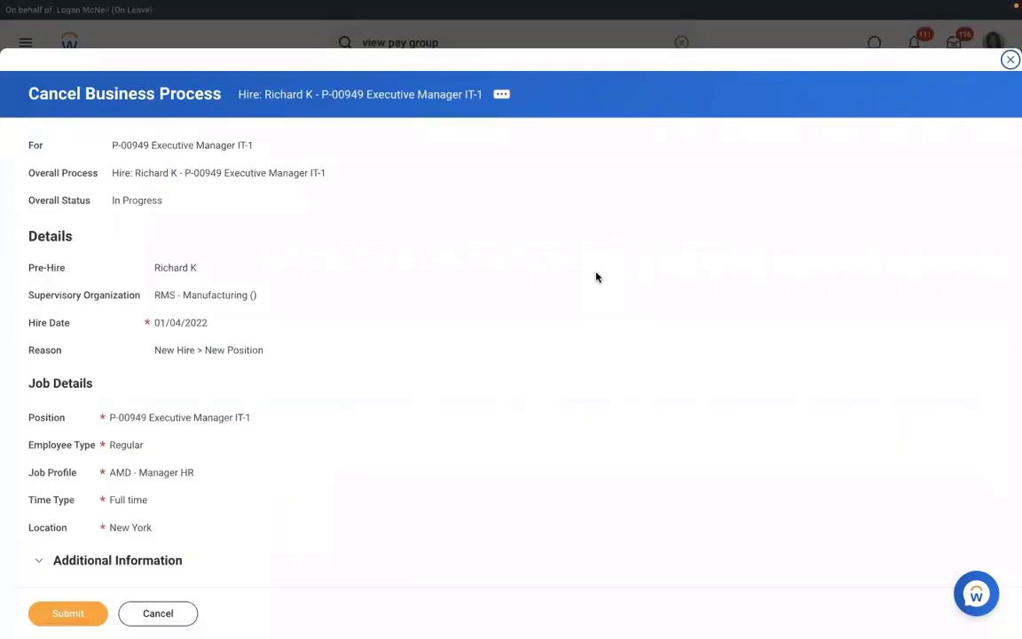
{"action": "scroll", "coordinate": [595, 277], "scroll_direction": "down", "scroll_amount": 5}
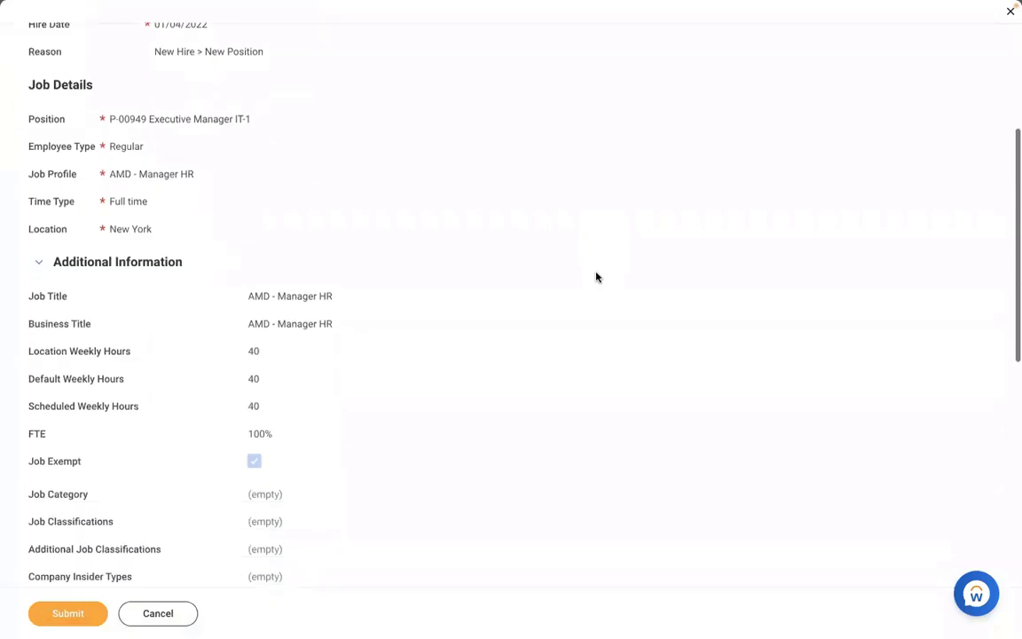
{"action": "scroll", "coordinate": [596, 277], "scroll_direction": "down", "scroll_amount": 6}
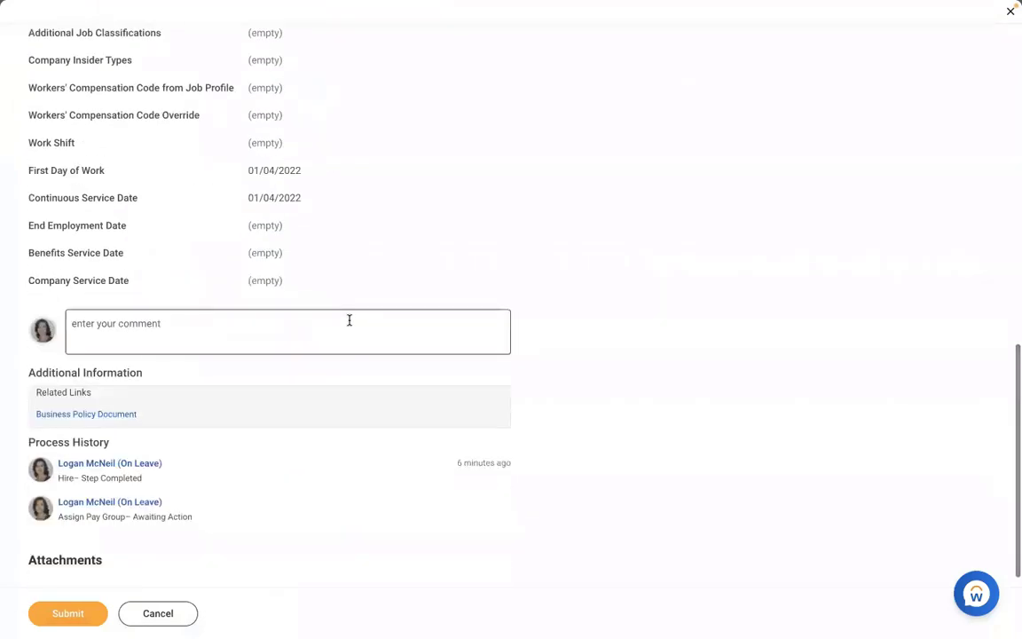
{"action": "left_click", "coordinate": [349, 320]}
{"action": "type", "text": "TEST"}
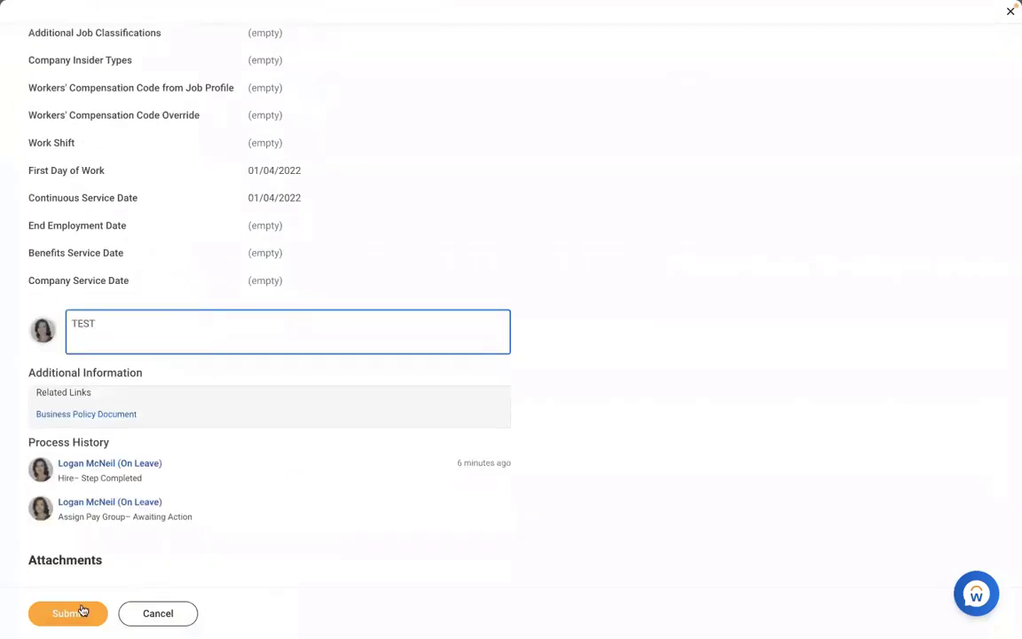
{"action": "left_click", "coordinate": [82, 610]}
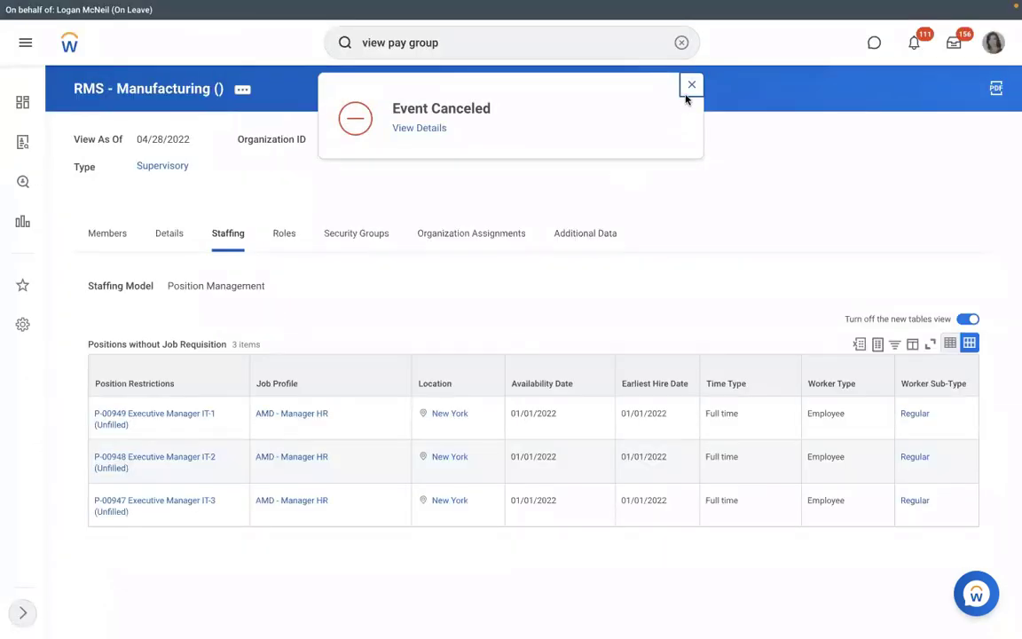
Start a Hire Employee process for position P-00949 Executive Manager IT-1
{"action": "left_click", "coordinate": [139, 426]}
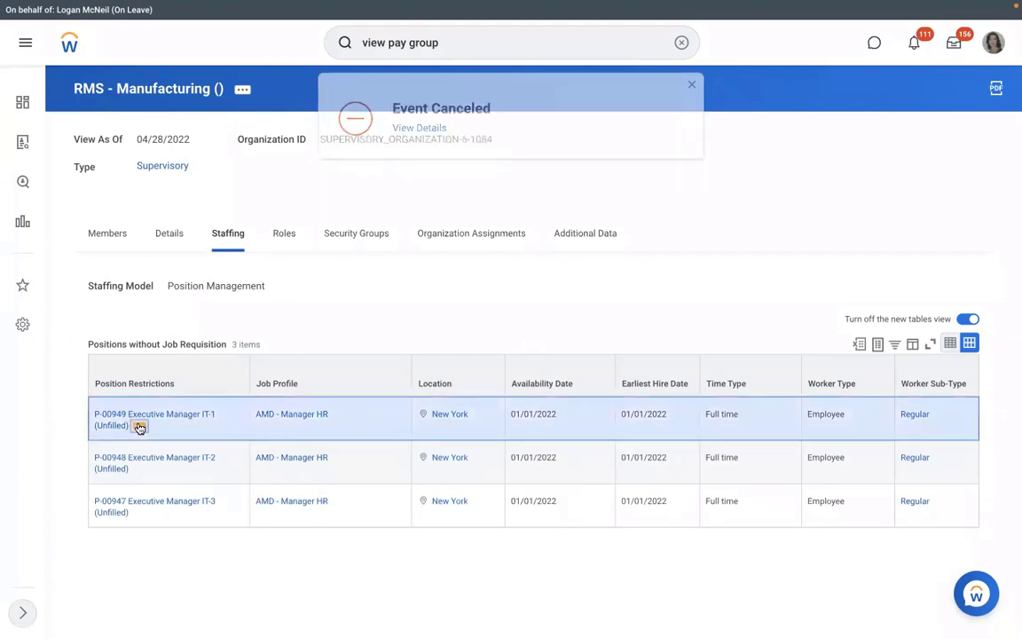
{"action": "left_click", "coordinate": [139, 427]}
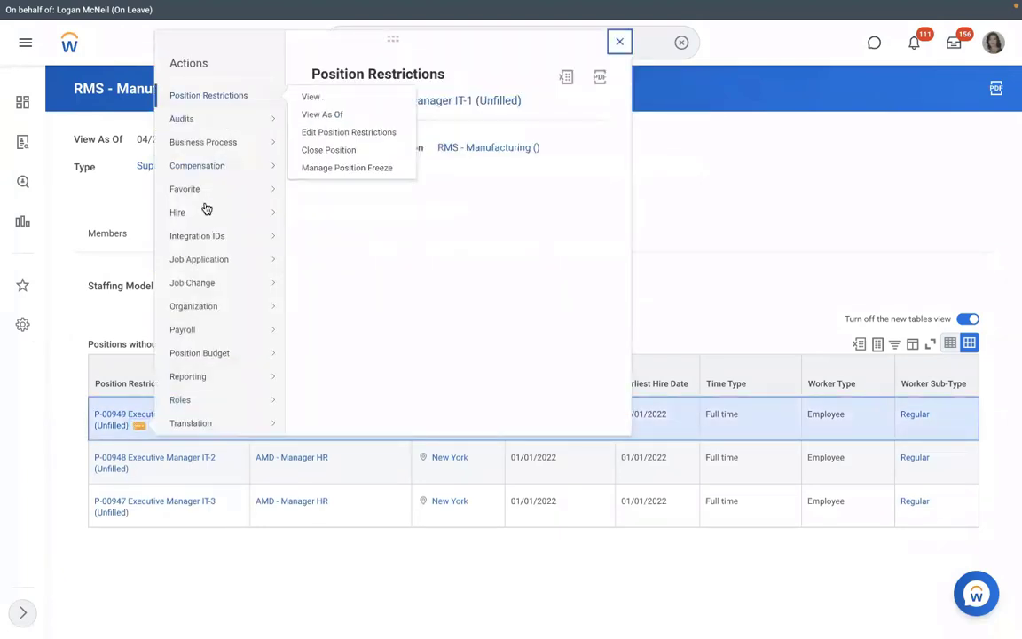
{"action": "left_click", "coordinate": [501, 240]}
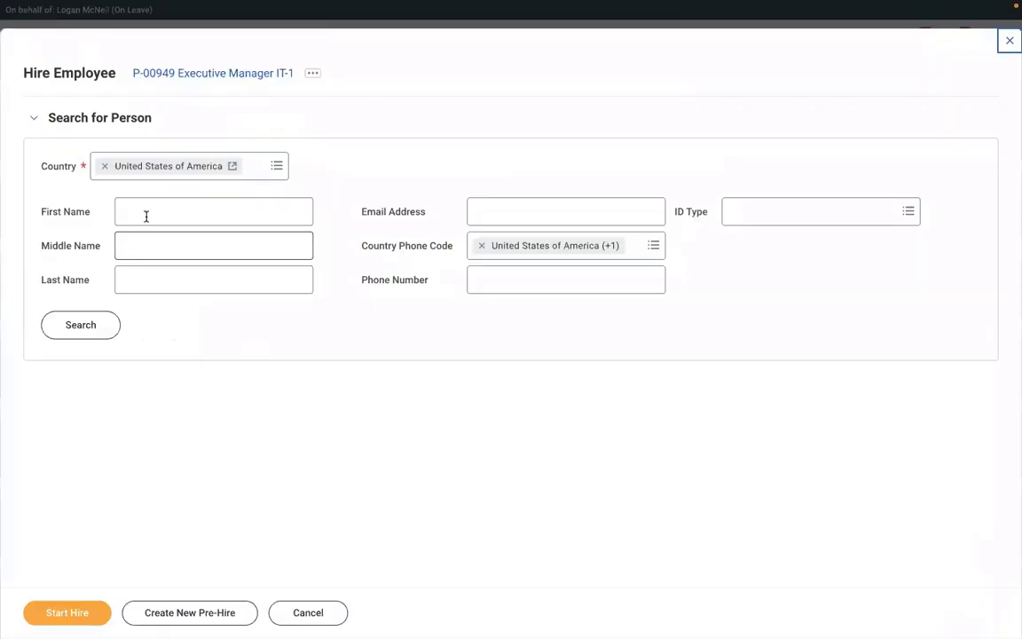
{"action": "left_click", "coordinate": [147, 215]}
Search for the candidate by first name only, with Last Name cleared, listing 54 matches
{"action": "type", "text": "RICHA"}
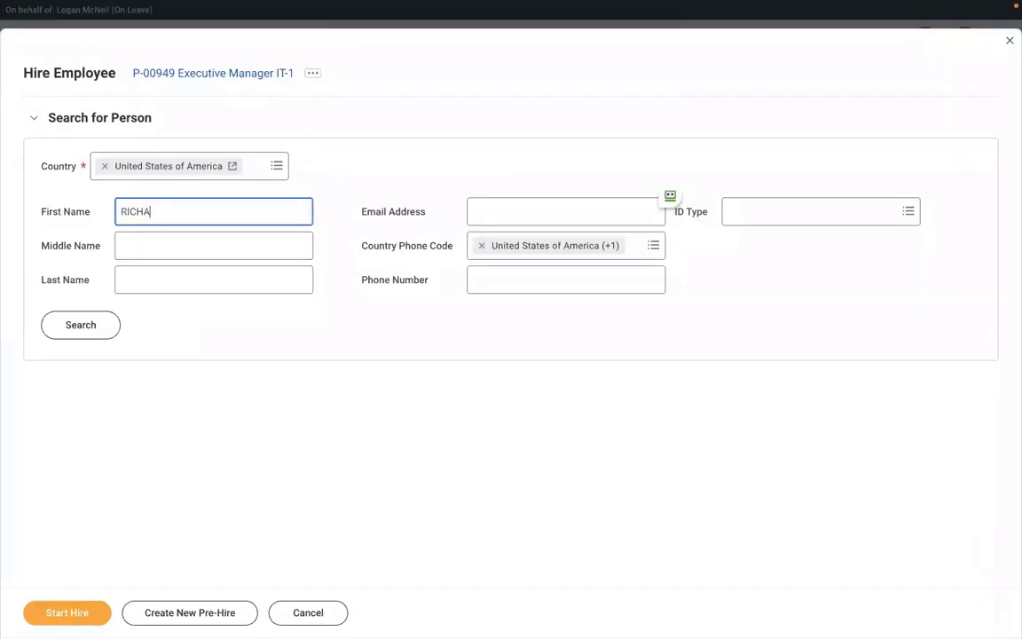
{"action": "type", "text": "RD"}
{"action": "left_click", "coordinate": [144, 279]}
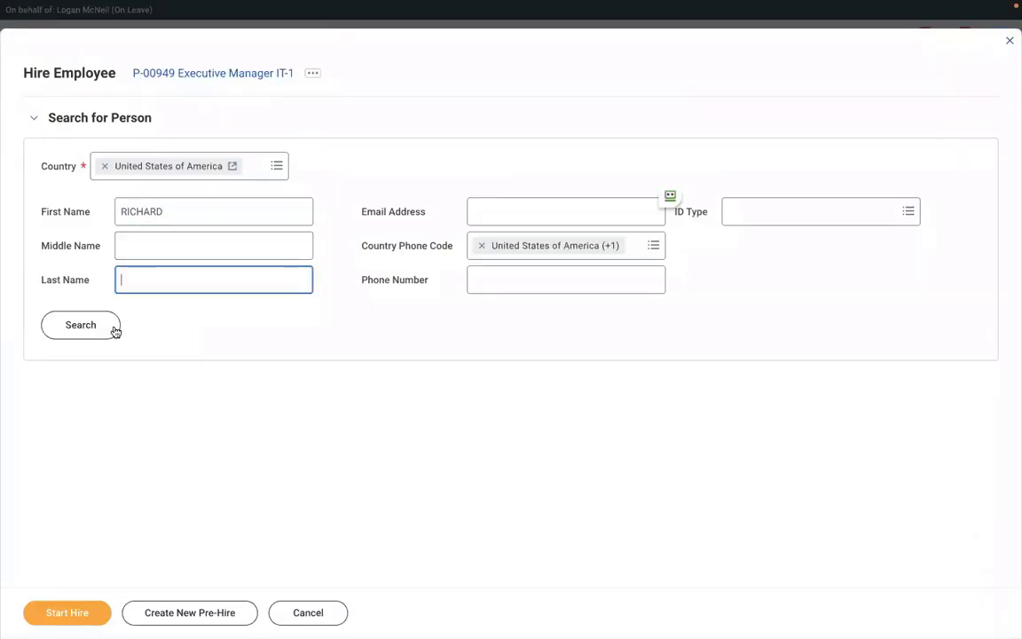
{"action": "type", "text": "K"}
{"action": "left_click", "coordinate": [93, 334]}
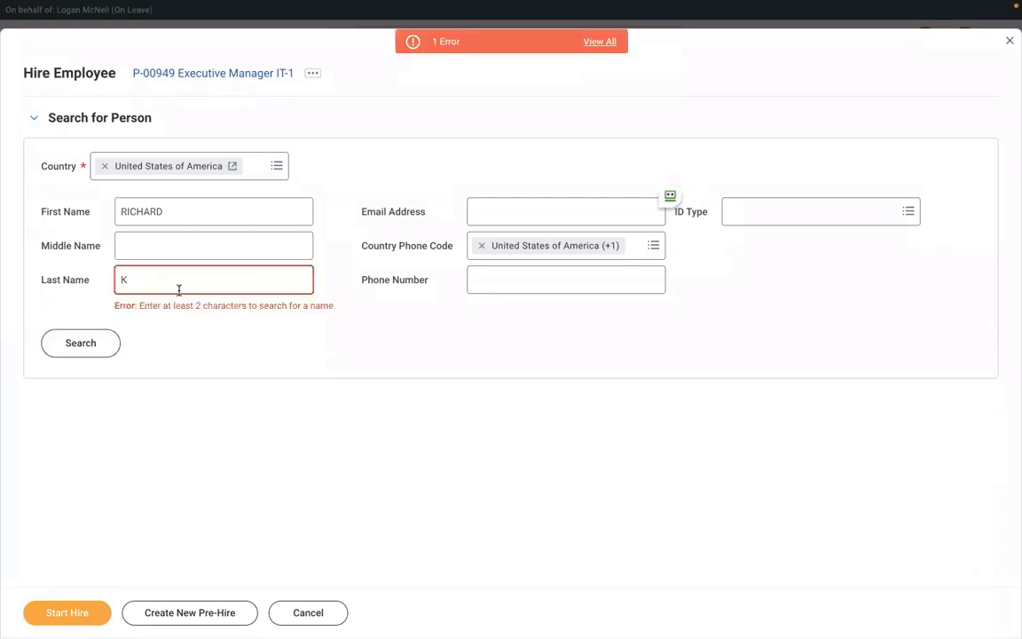
{"action": "left_click", "coordinate": [142, 282]}
{"action": "key", "text": "BackSpace"}
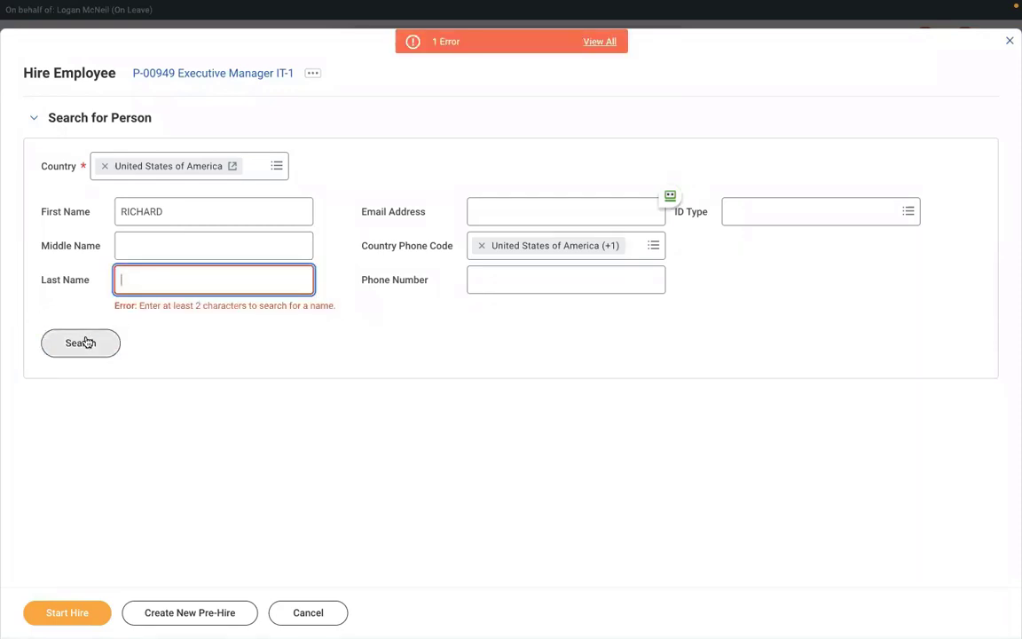
{"action": "left_click", "coordinate": [79, 342]}
{"action": "left_click", "coordinate": [85, 323]}
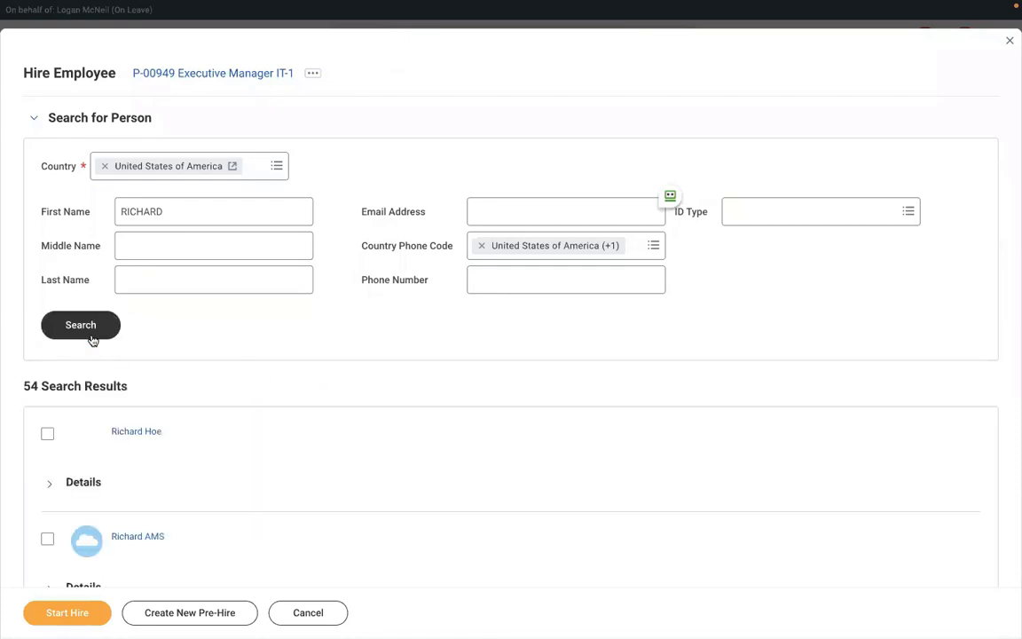
{"action": "scroll", "coordinate": [335, 444], "scroll_direction": "down", "scroll_amount": 5}
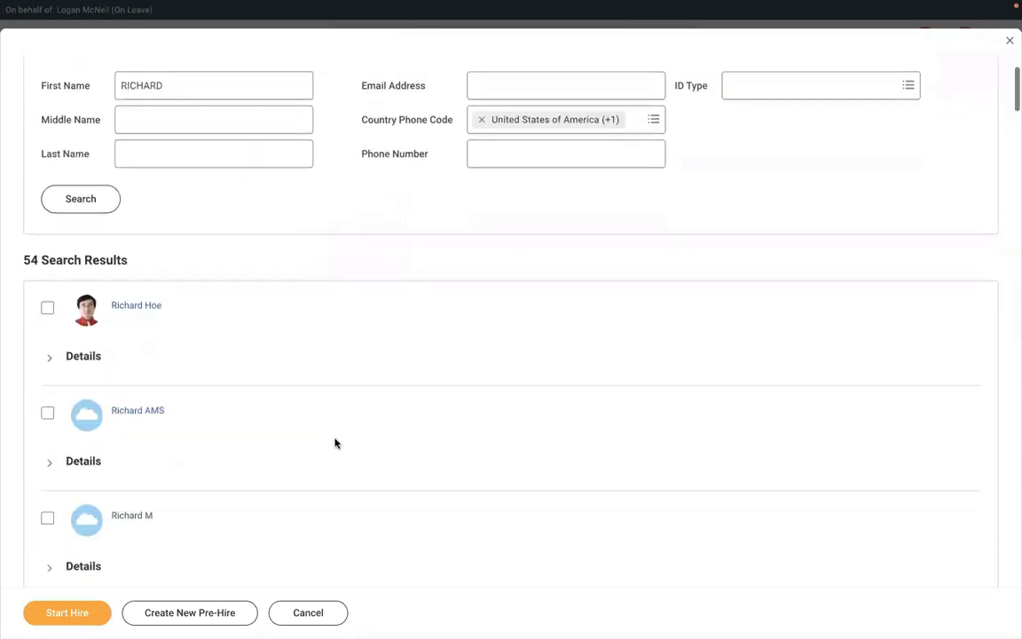
{"action": "scroll", "coordinate": [335, 444], "scroll_direction": "down", "scroll_amount": 3}
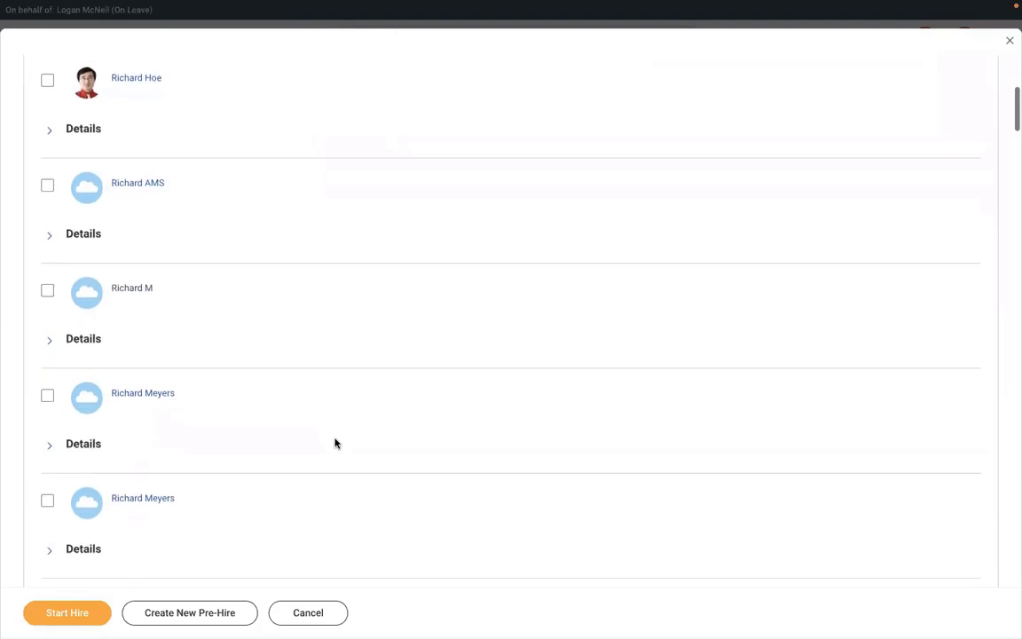
Search the pre-hire results page for the new pre-hire's name
{"action": "scroll", "coordinate": [336, 443], "scroll_direction": "down", "scroll_amount": 5}
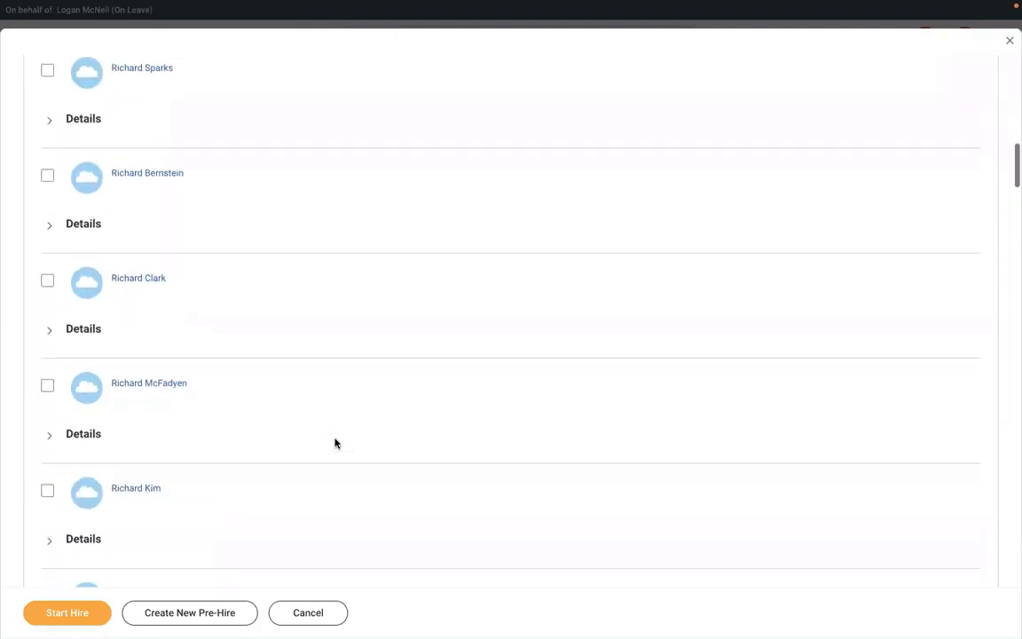
{"action": "scroll", "coordinate": [336, 444], "scroll_direction": "down", "scroll_amount": 3}
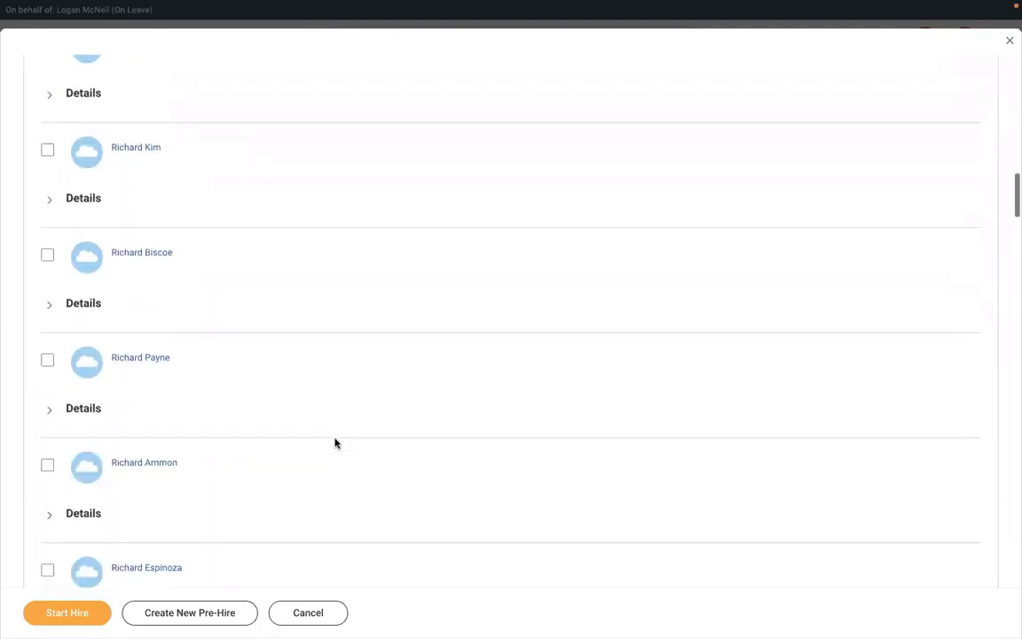
{"action": "scroll", "coordinate": [336, 443], "scroll_direction": "up", "scroll_amount": 2}
{"action": "scroll", "coordinate": [336, 443], "scroll_direction": "up", "scroll_amount": 5}
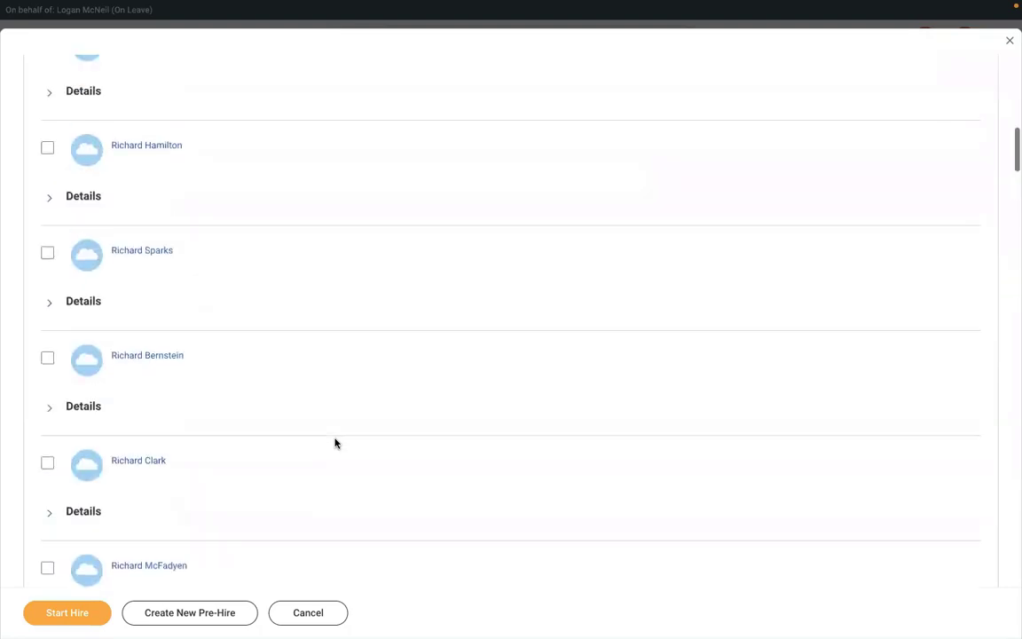
{"action": "scroll", "coordinate": [322, 396], "scroll_direction": "up", "scroll_amount": 6}
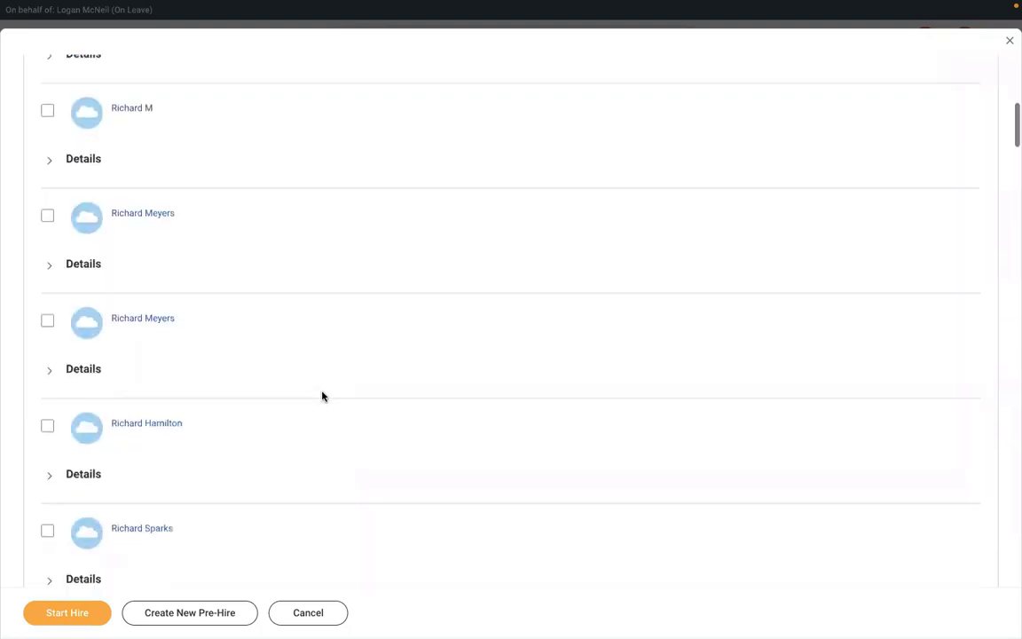
{"action": "scroll", "coordinate": [322, 397], "scroll_direction": "up", "scroll_amount": 3}
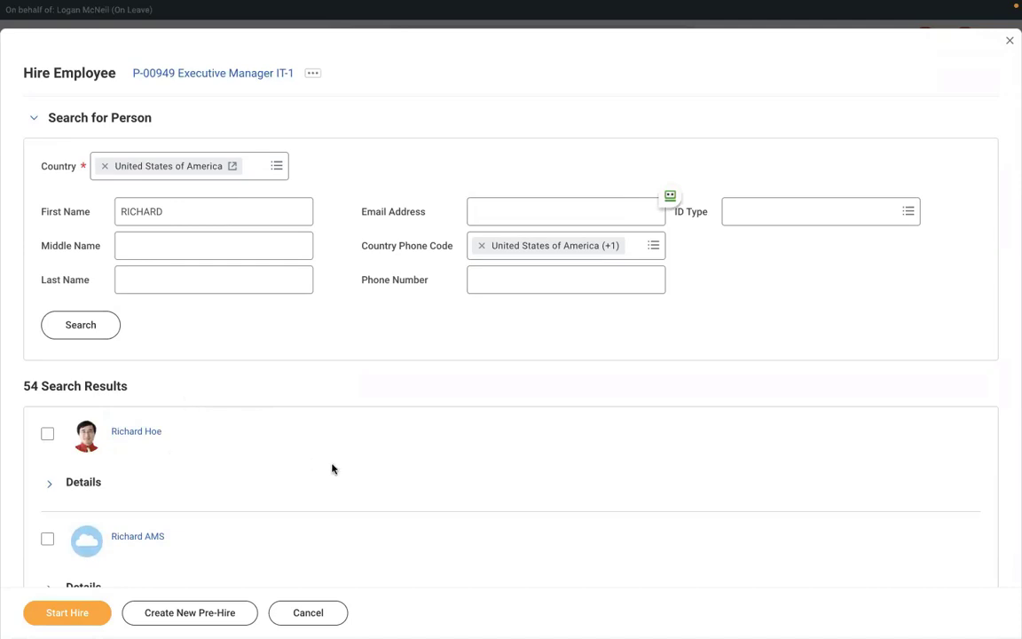
{"action": "key", "text": "ctrl+f"}
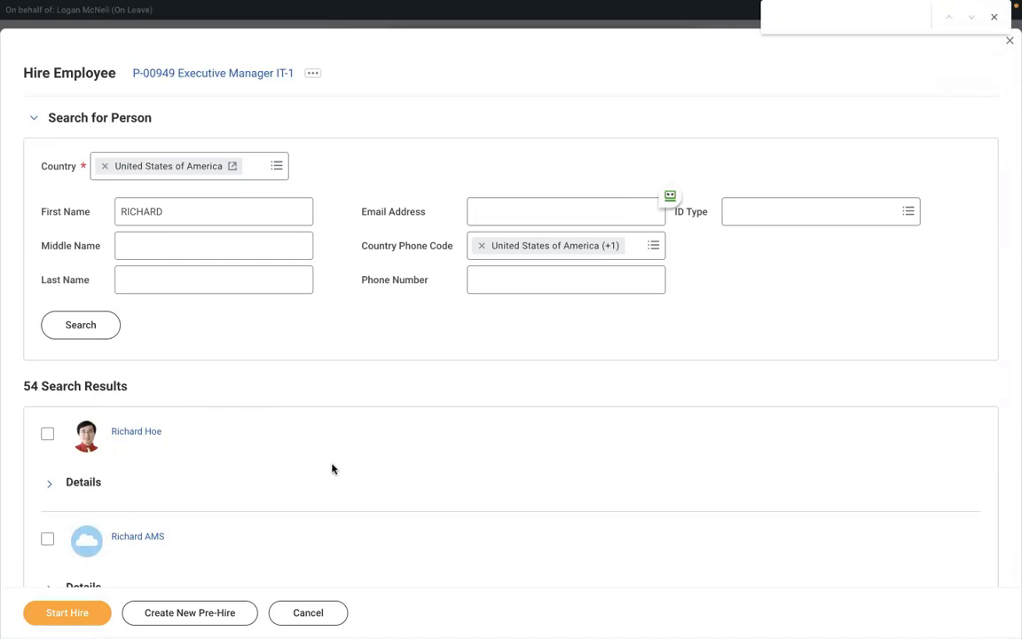
{"action": "type", "text": "RICHARD"}
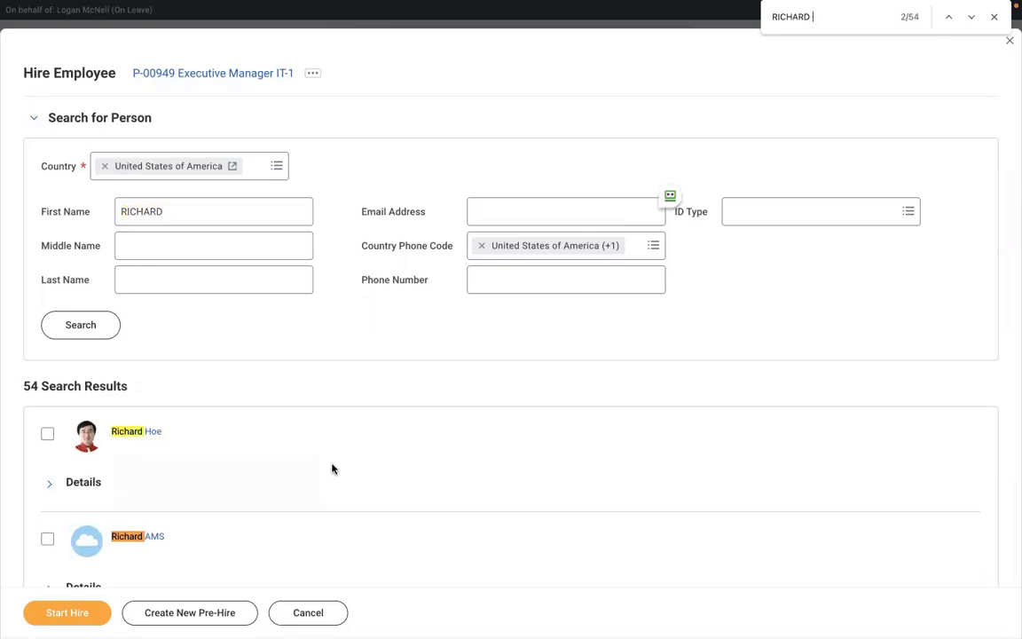
{"action": "type", "text": " K"}
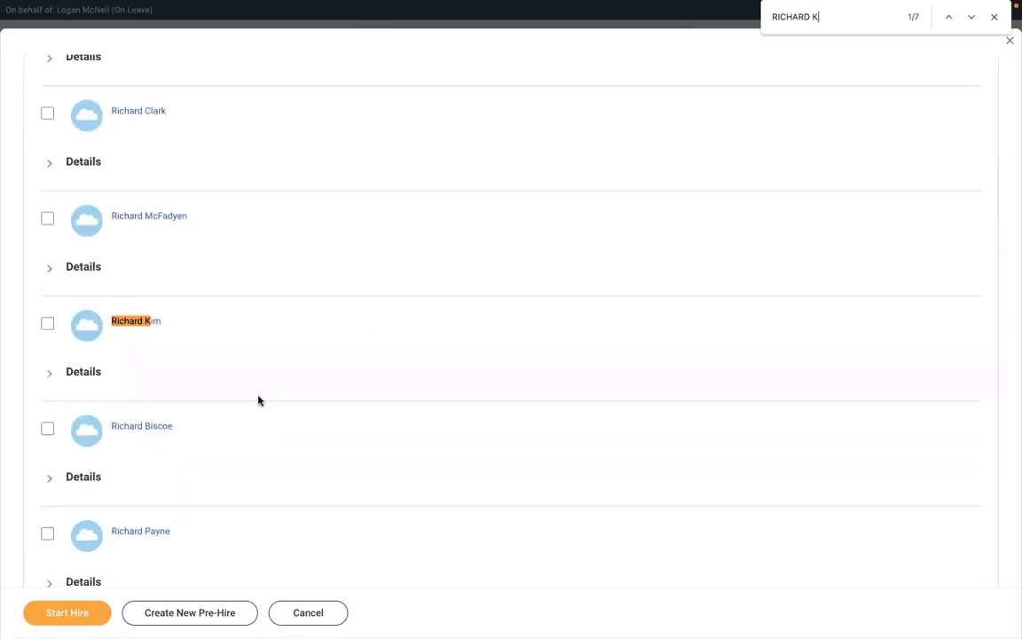
Cycle through the name matches and check the intended pre-hire for hiring
{"action": "left_click", "coordinate": [971, 17]}
{"action": "left_click", "coordinate": [971, 17]}
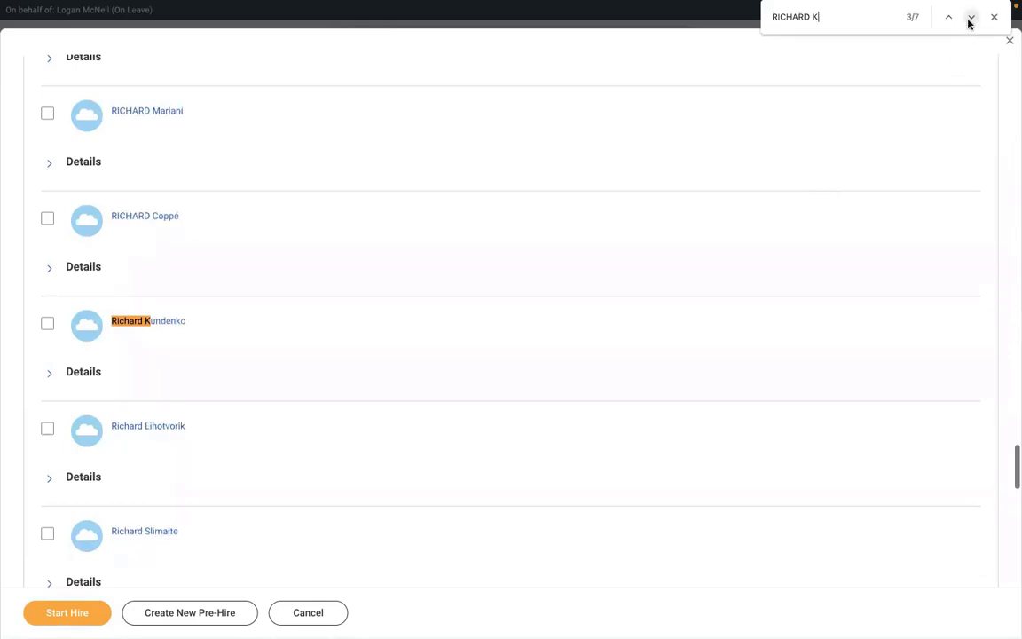
{"action": "left_click", "coordinate": [971, 17]}
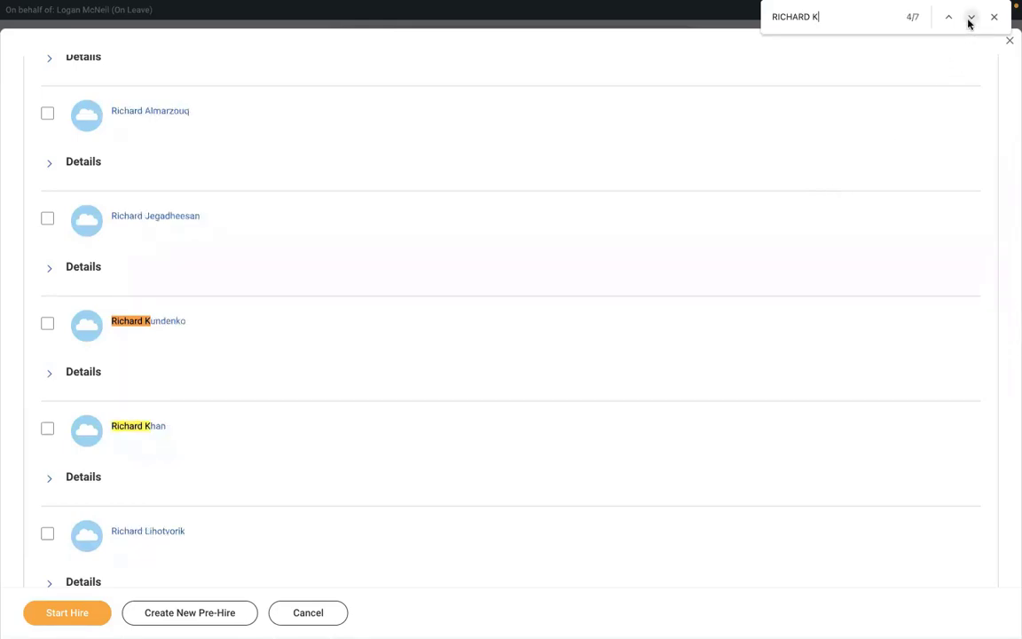
{"action": "left_click", "coordinate": [971, 17]}
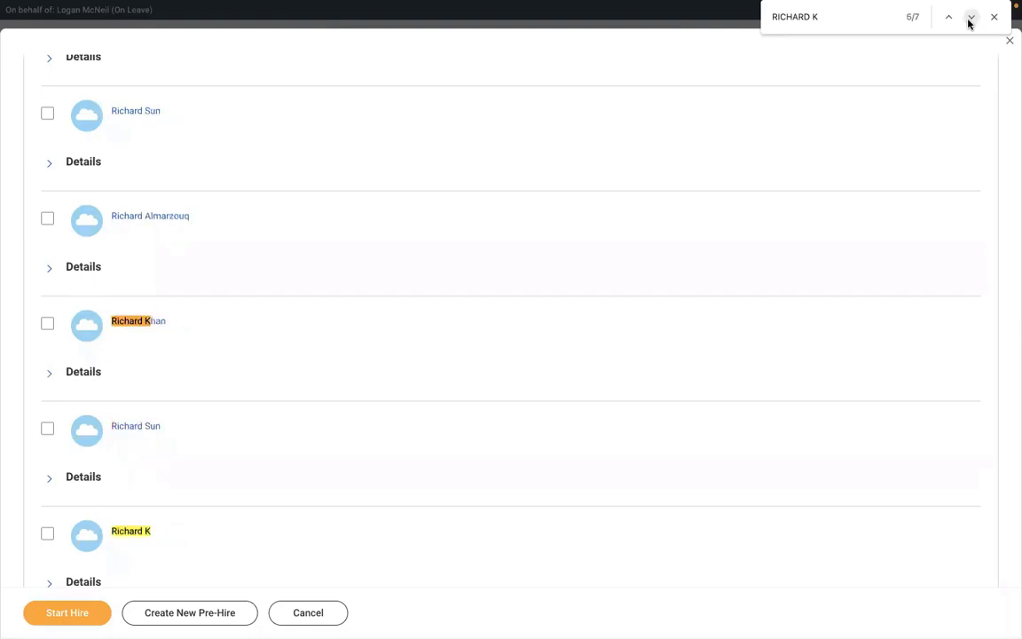
{"action": "left_click", "coordinate": [48, 535]}
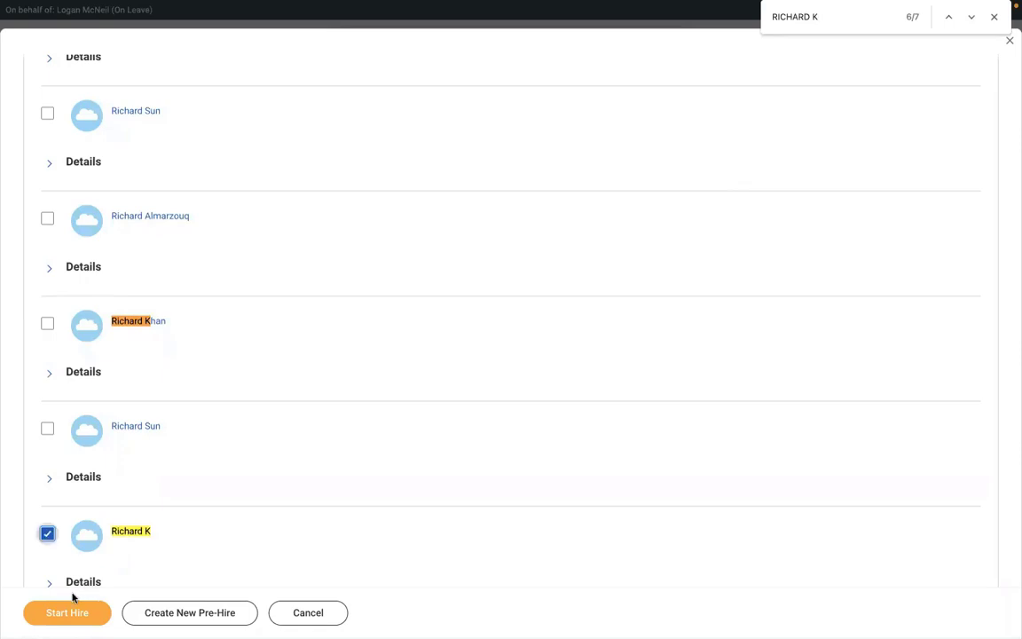
Start the hire into P-00949 Executive Manager IT-1 with hire date 01/03/2022 and submit it
{"action": "left_click", "coordinate": [50, 613]}
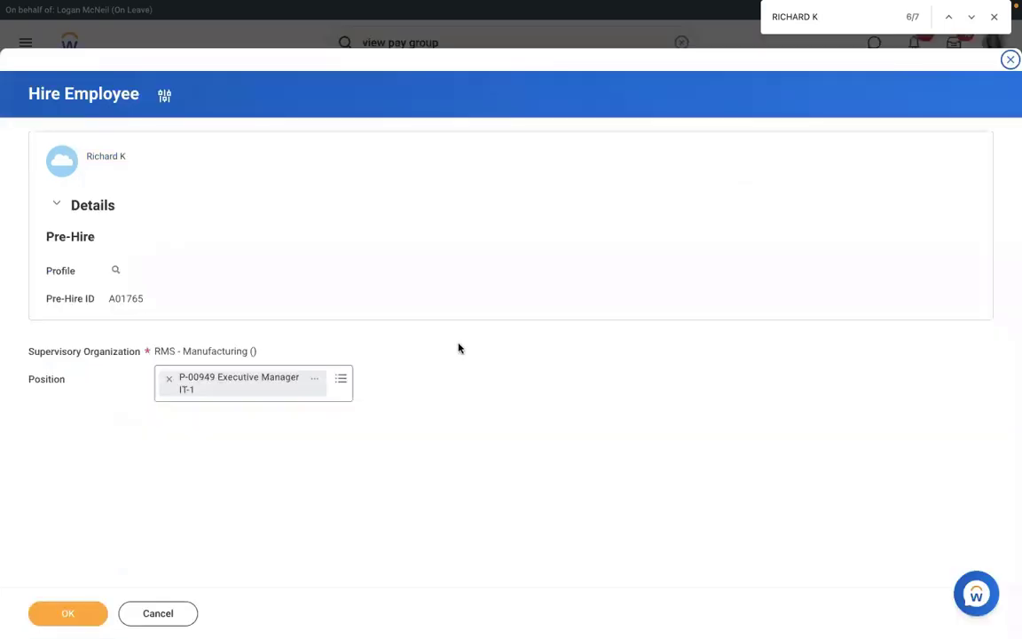
{"action": "left_click", "coordinate": [71, 612]}
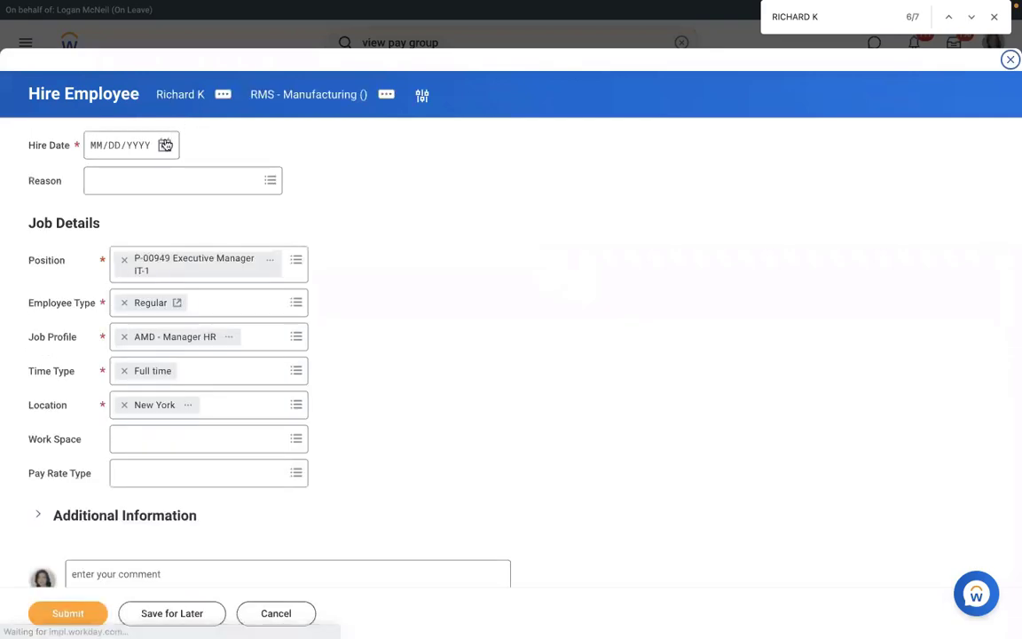
{"action": "left_click", "coordinate": [164, 146]}
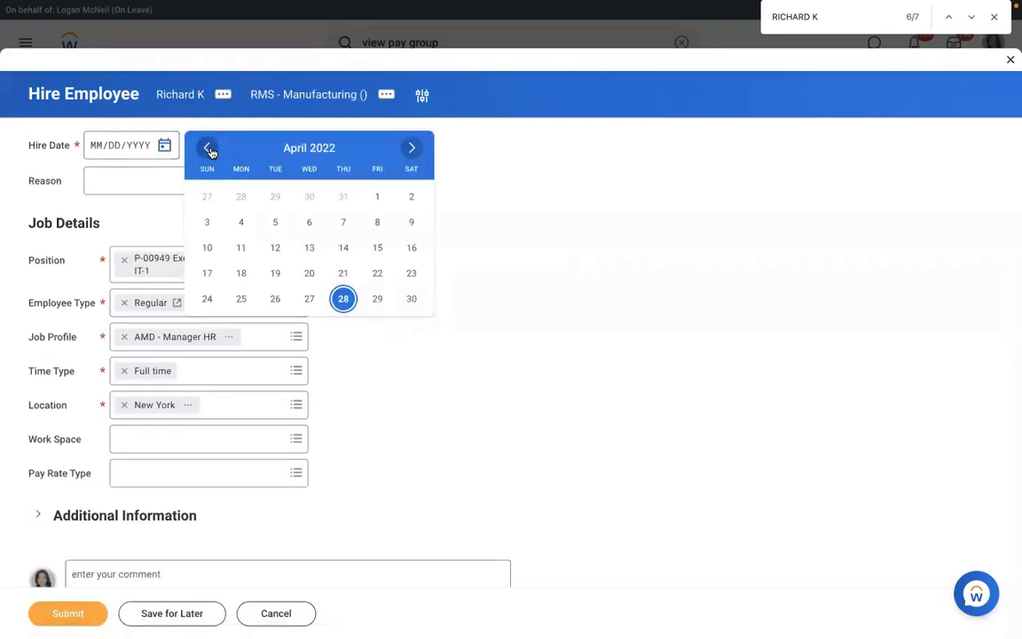
{"action": "left_click", "coordinate": [211, 151]}
{"action": "left_click", "coordinate": [211, 151]}
{"action": "left_click", "coordinate": [211, 151]}
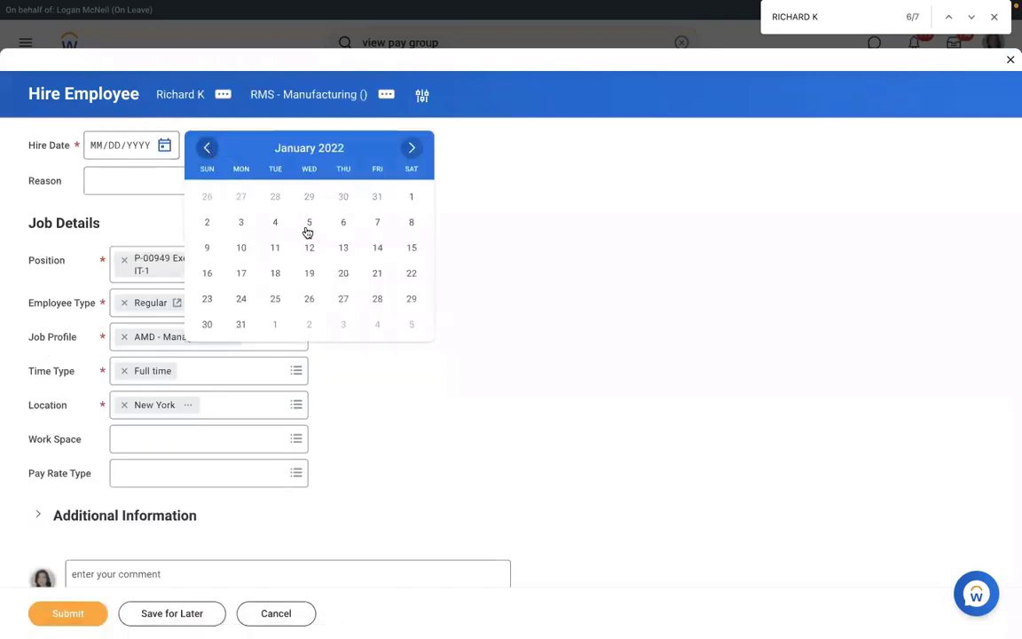
{"action": "left_click", "coordinate": [241, 223]}
{"action": "left_click", "coordinate": [96, 611]}
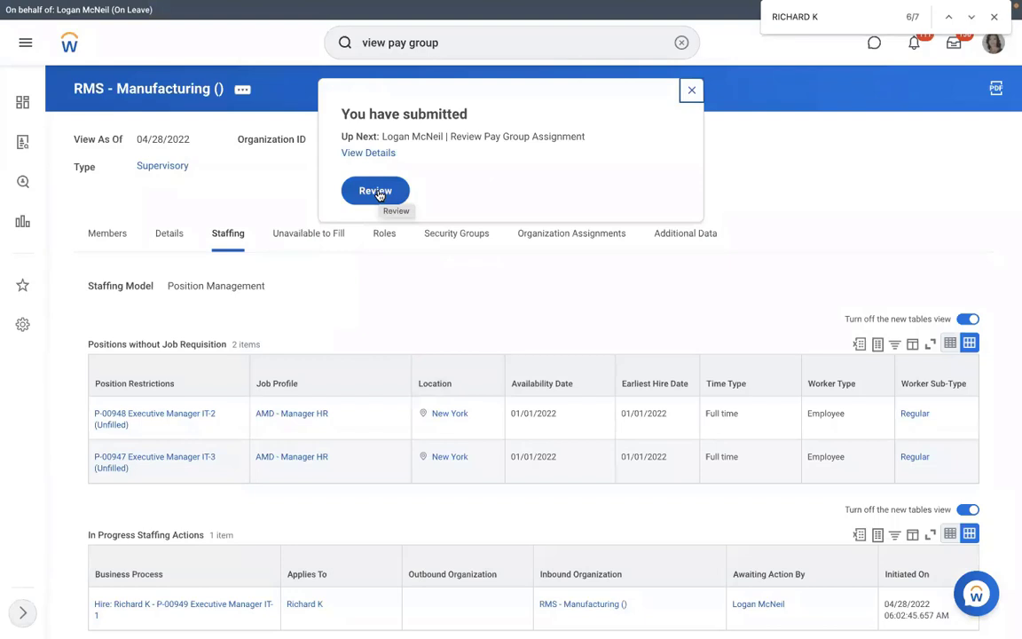
Review the pay group assignment, approve RMS - Monthly PYG, and view the event details
{"action": "left_click", "coordinate": [377, 191]}
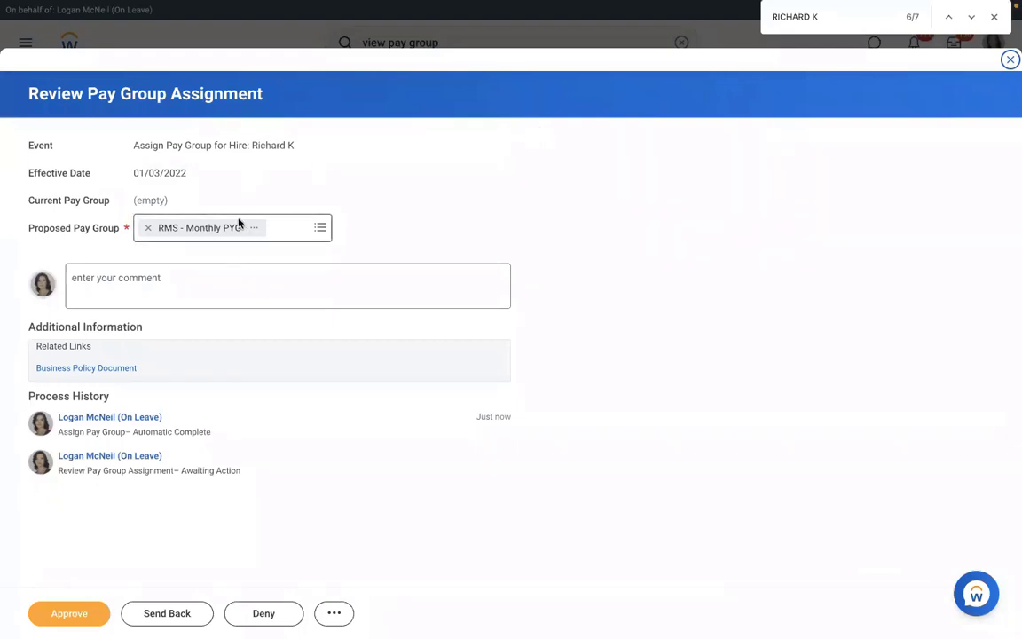
{"action": "left_click", "coordinate": [319, 230]}
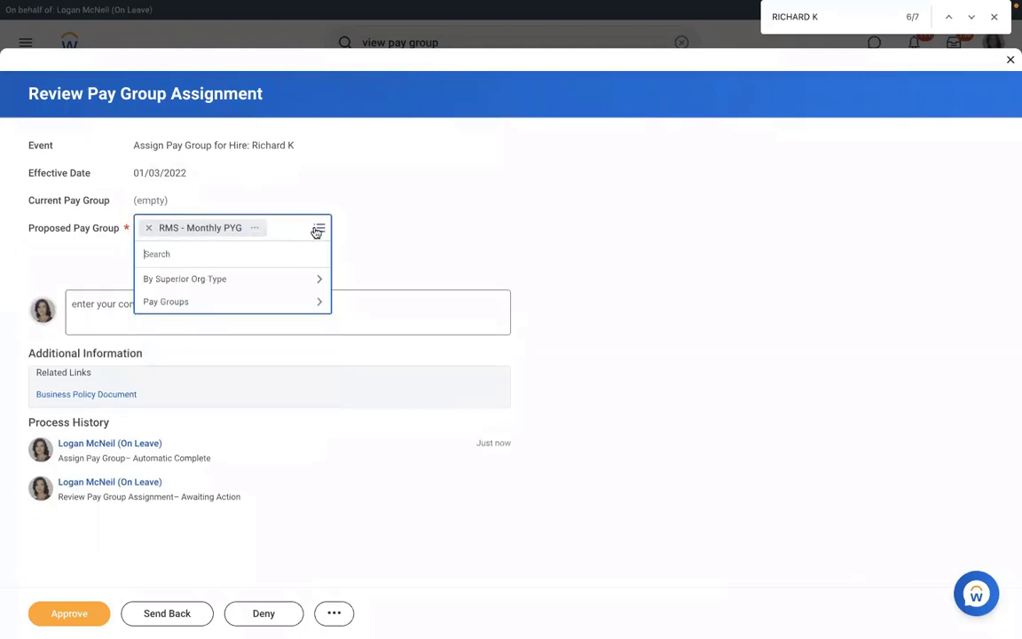
{"action": "left_click", "coordinate": [404, 211]}
{"action": "left_click", "coordinate": [60, 617]}
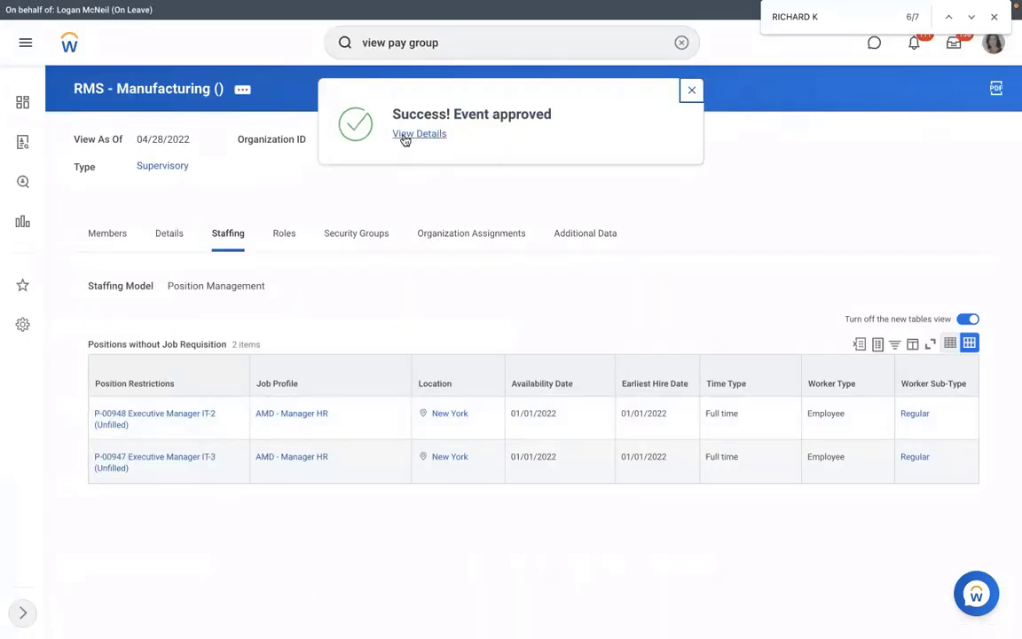
{"action": "left_click", "coordinate": [407, 136]}
{"action": "left_click", "coordinate": [159, 210]}
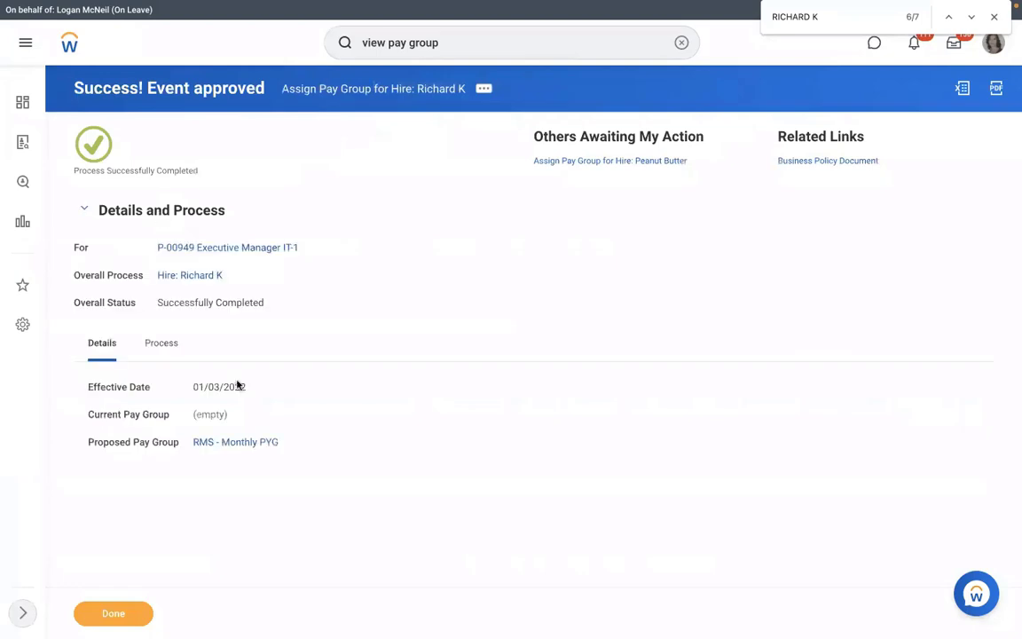
Check RMS - Monthly PYG members, then open its RMS - PYG Automatic Assignment rule
{"action": "left_click", "coordinate": [235, 442]}
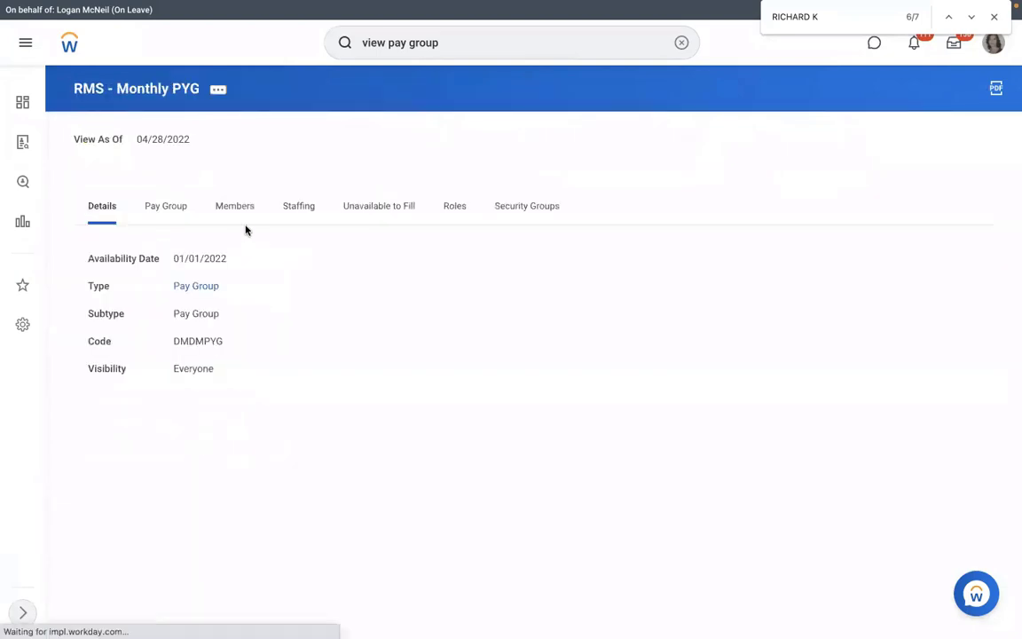
{"action": "left_click", "coordinate": [236, 207]}
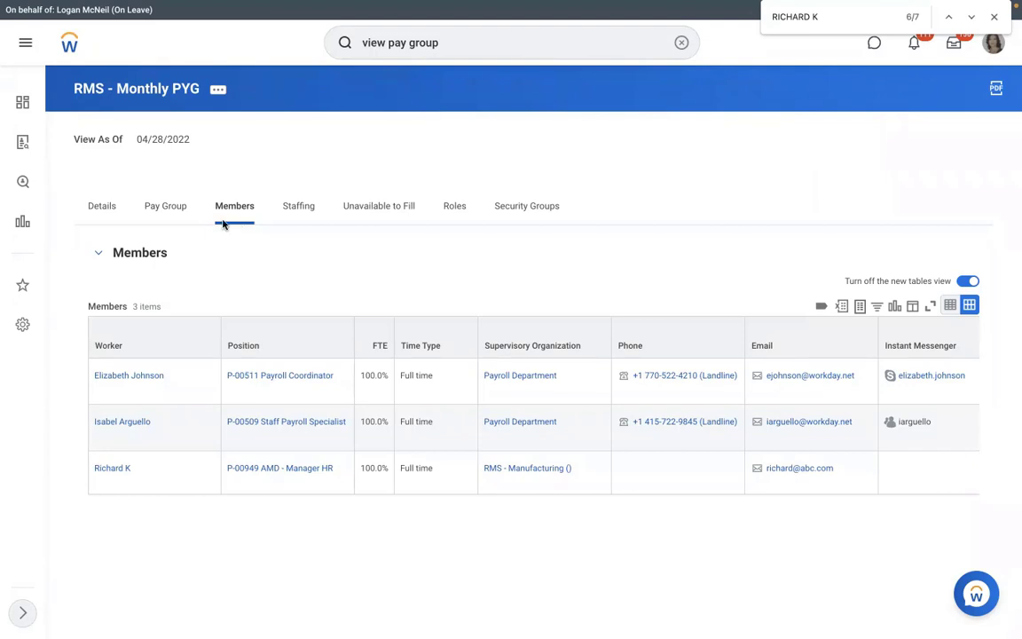
{"action": "left_click", "coordinate": [170, 205]}
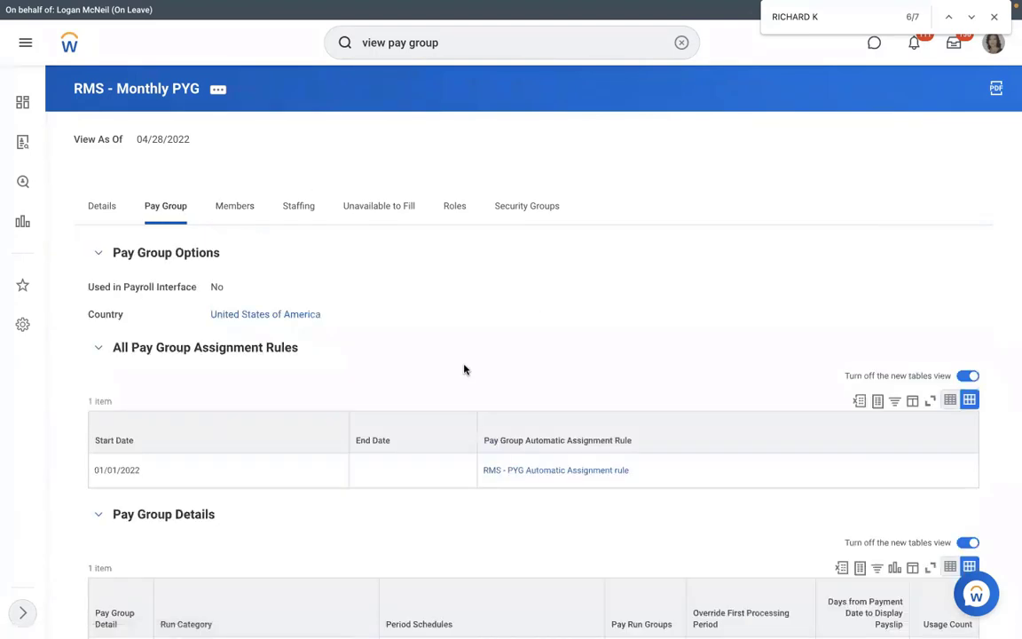
{"action": "left_click", "coordinate": [508, 471]}
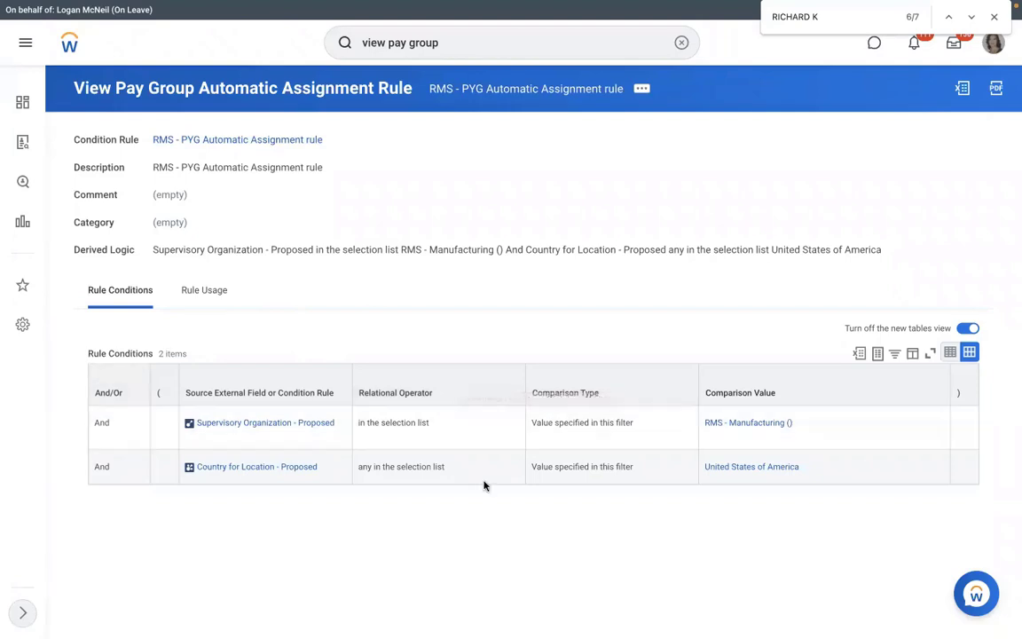
Test the RMS - PYG Automatic Assignment rule against the new hire's Assign Pay Group event
{"action": "left_click", "coordinate": [643, 91]}
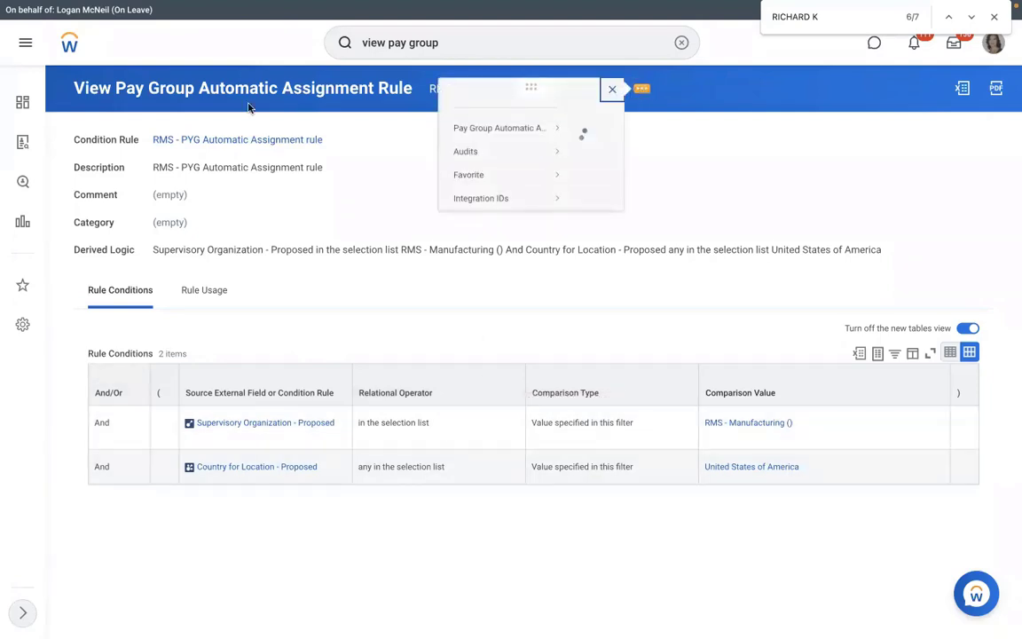
{"action": "mouse_move", "coordinate": [86, 146]}
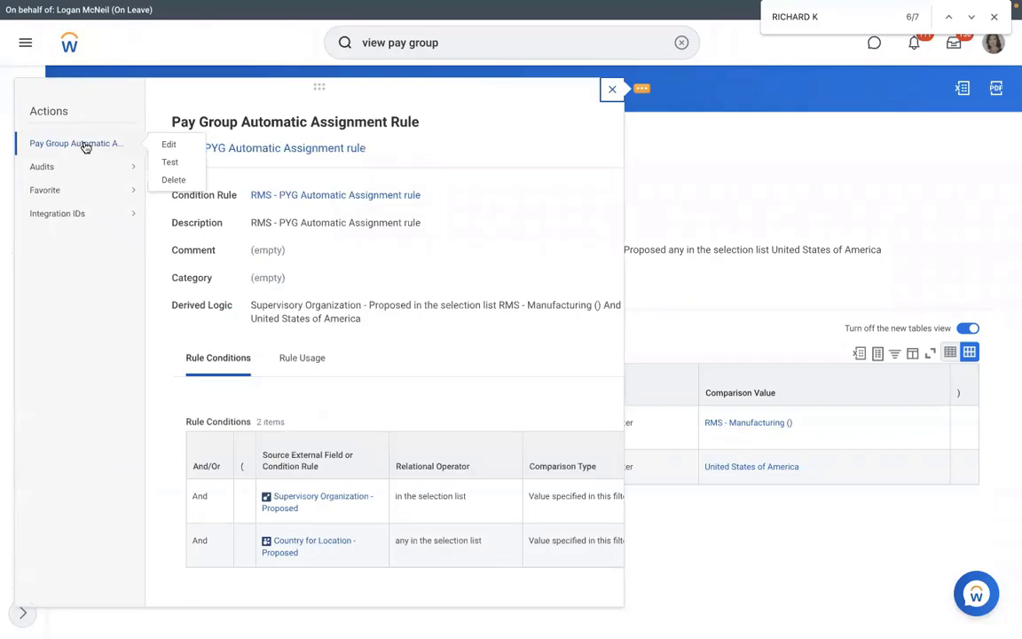
{"action": "left_click", "coordinate": [155, 146]}
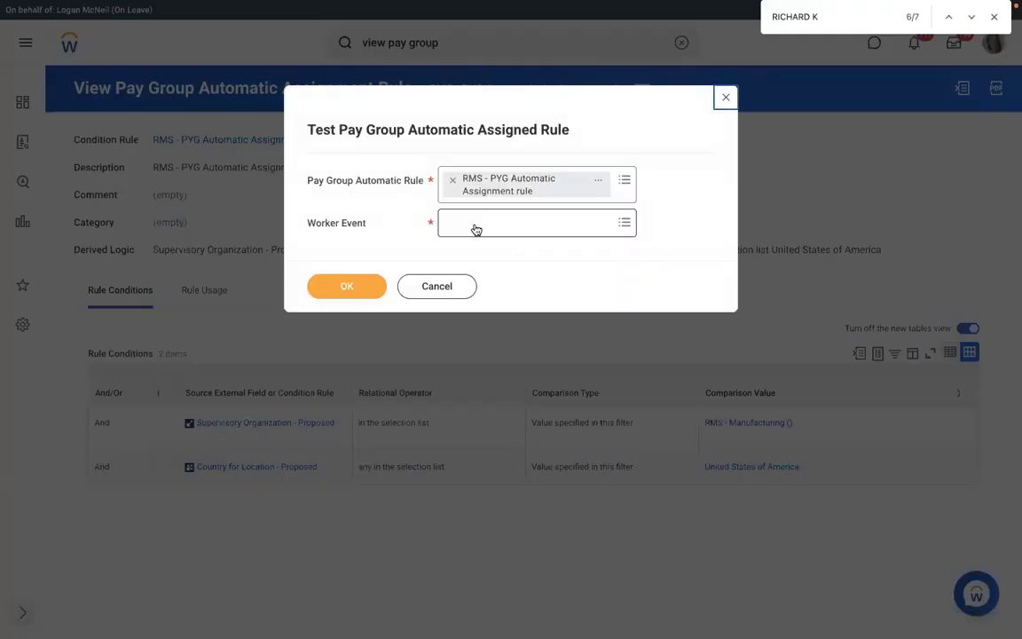
{"action": "left_click", "coordinate": [475, 228]}
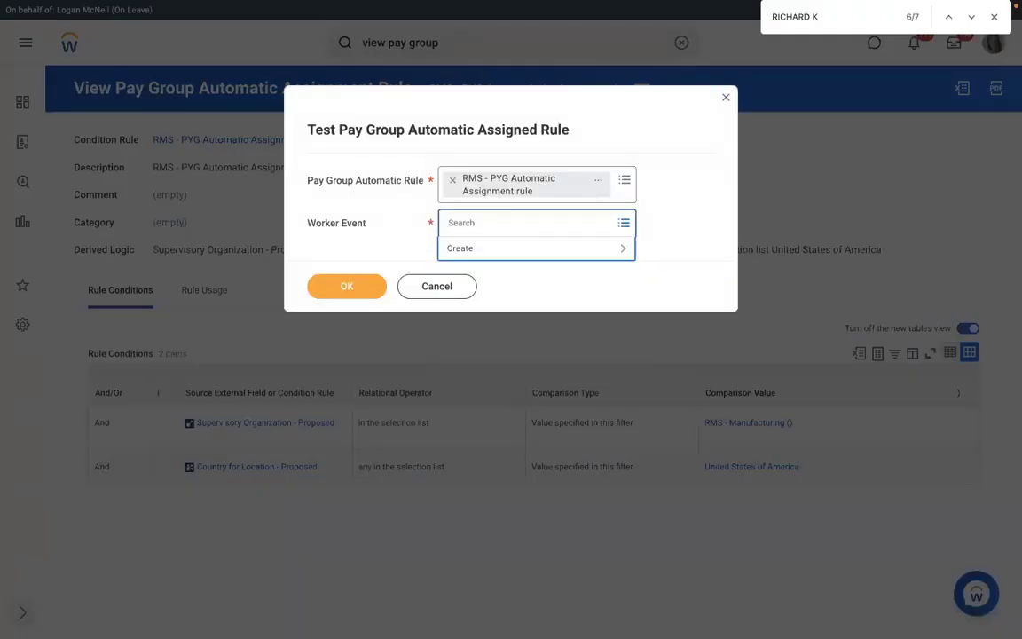
{"action": "type", "text": "RICHARD"}
{"action": "key", "text": "Return"}
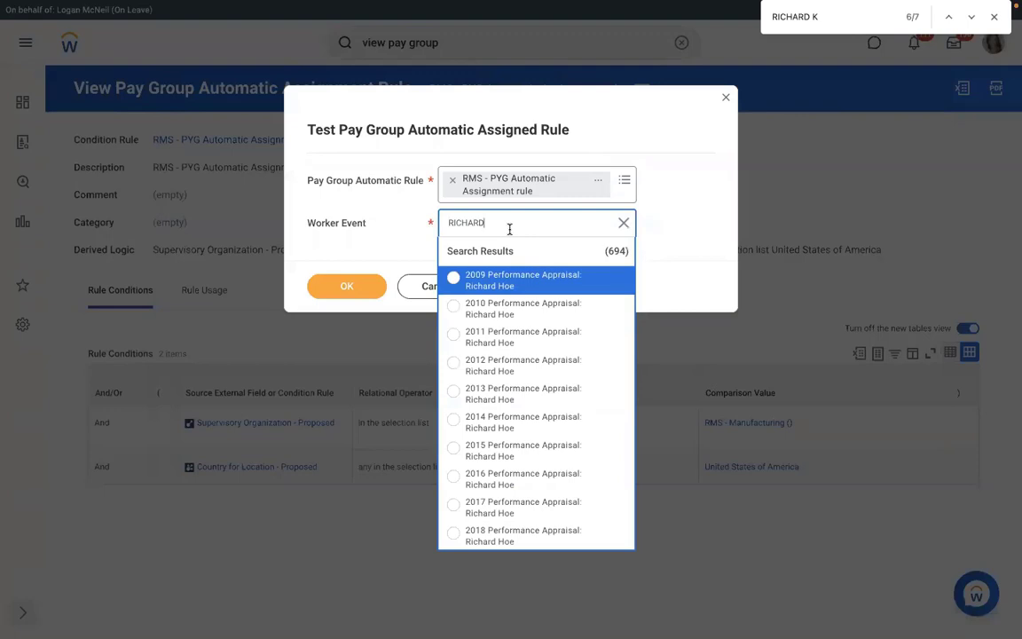
{"action": "type", "text": "RD K"}
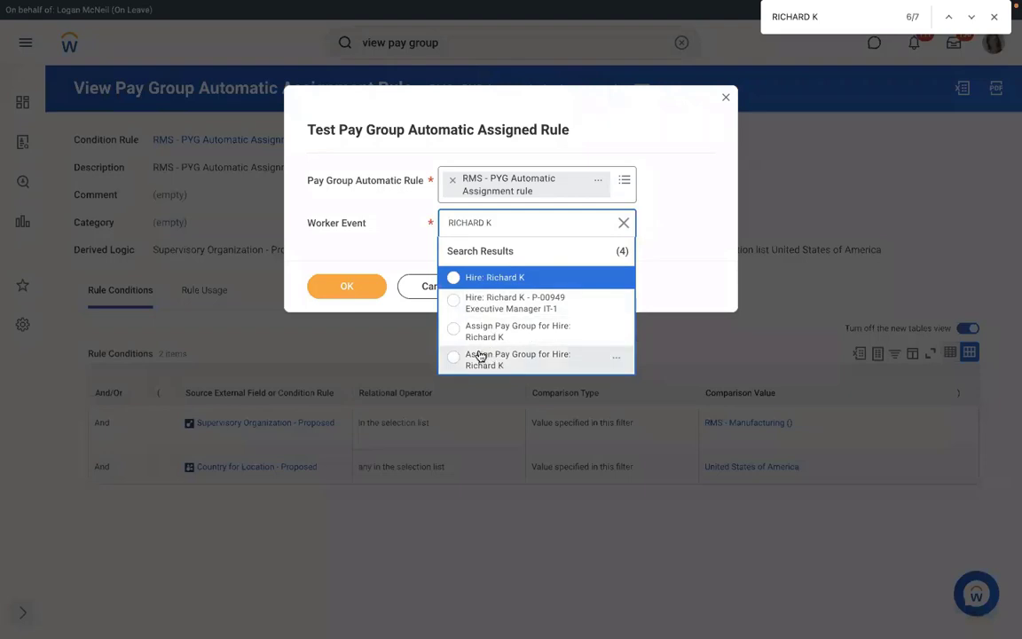
{"action": "left_click", "coordinate": [521, 332]}
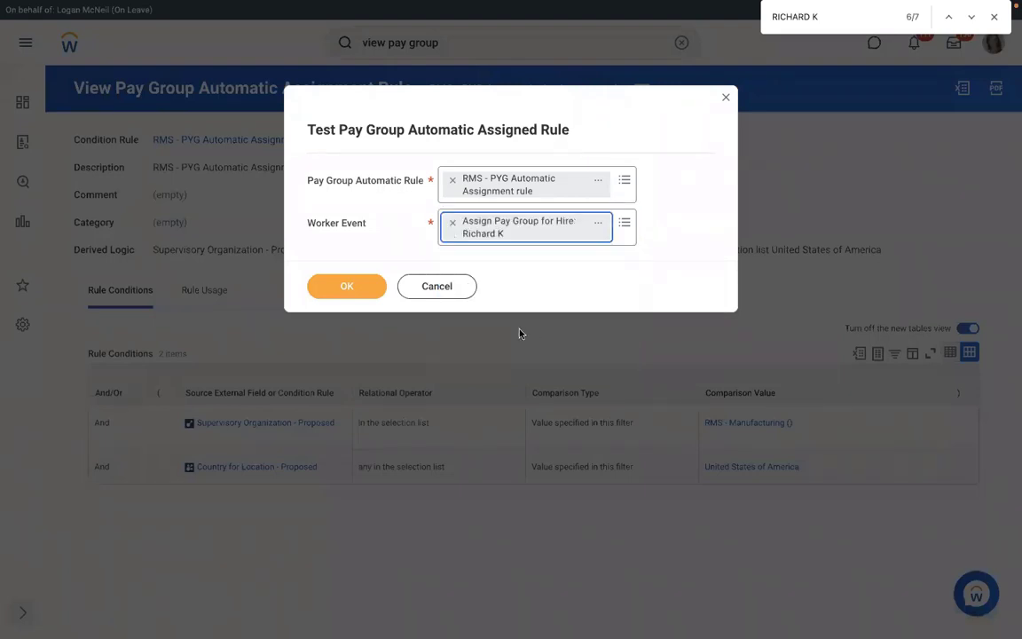
{"action": "left_click", "coordinate": [347, 287]}
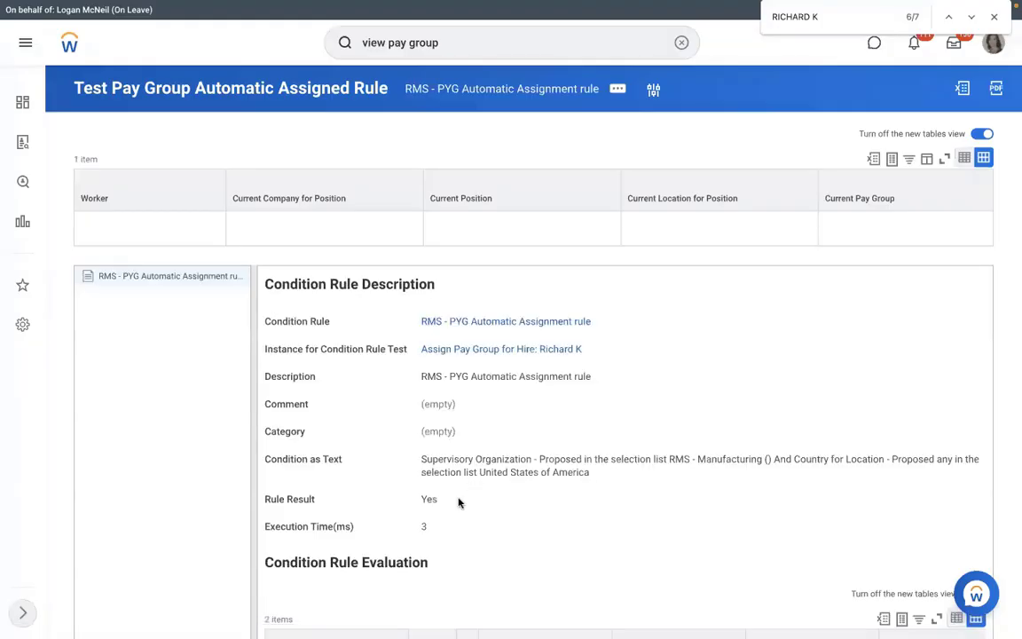
Highlight the Yes rule result and open the RMS - PYG Automatic Assignment condition rule
{"action": "left_click_drag", "start_coordinate": [443, 499], "coordinate": [414, 501]}
{"action": "double_click", "coordinate": [424, 499]}
{"action": "left_click", "coordinate": [470, 321]}
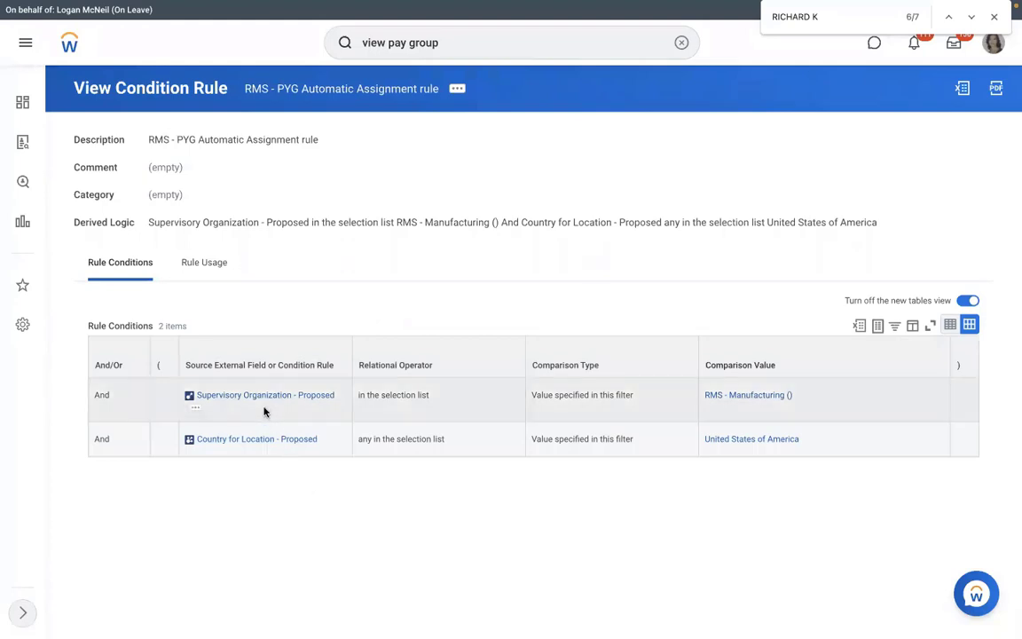
{"action": "mouse_move", "coordinate": [267, 414]}
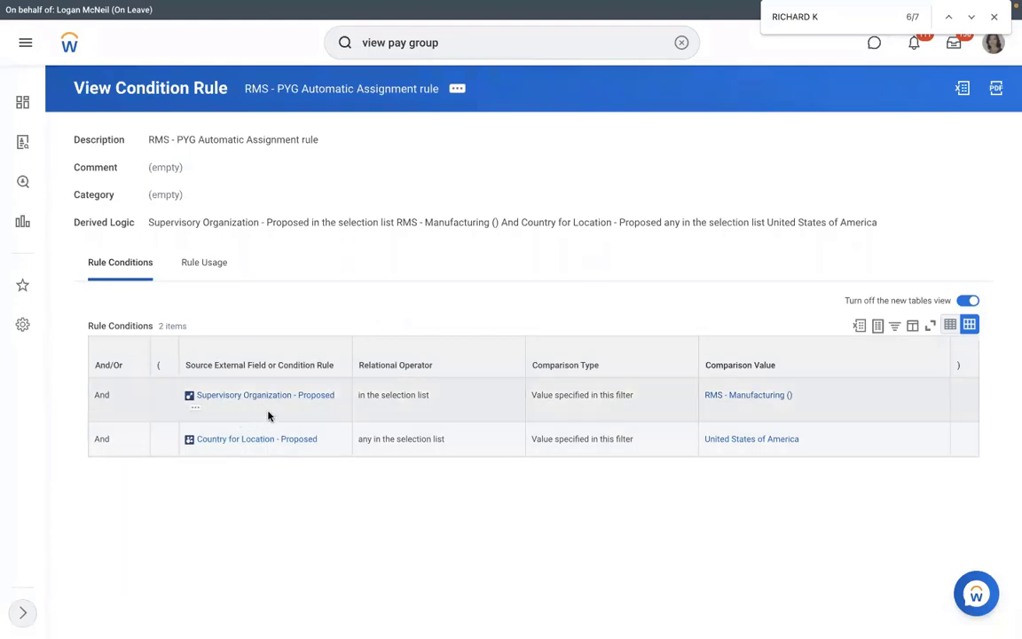